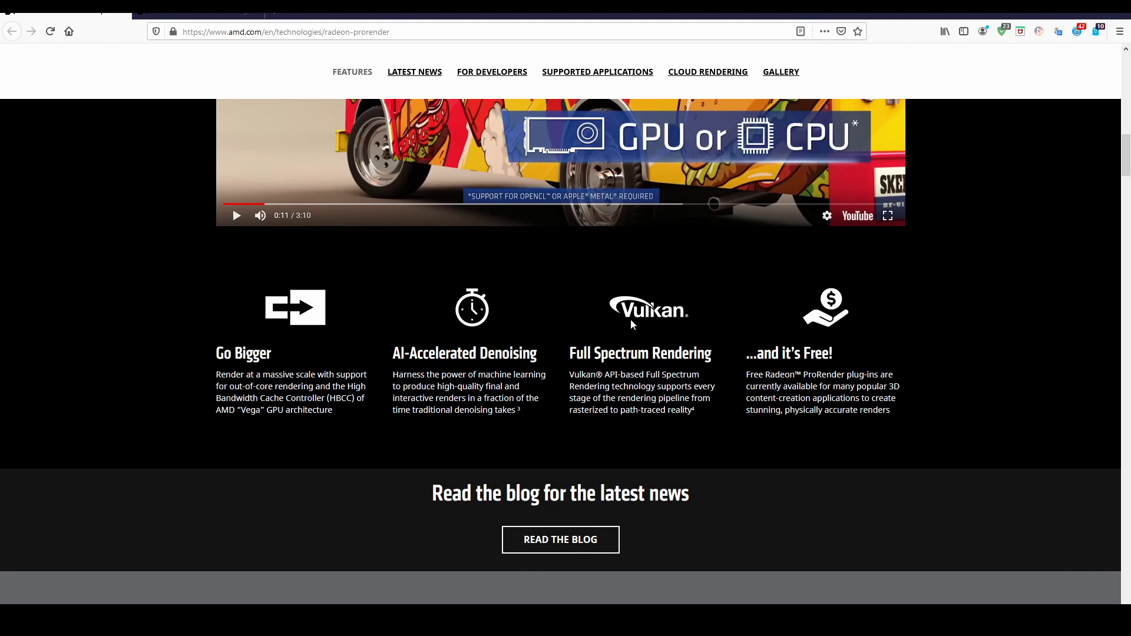
- Review the Radeon ProRender page's sections on features, the developer suite, supported integrations, plug-ins and cloud rendering
scroll(656, 351, "down", 3)
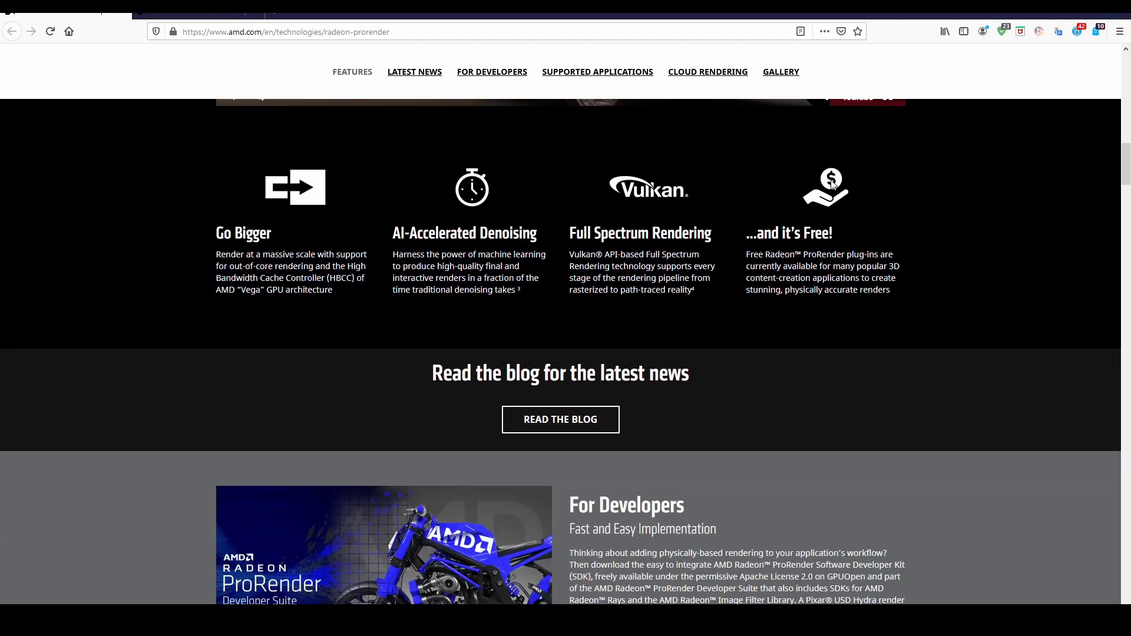
scroll(732, 252, "down", 10)
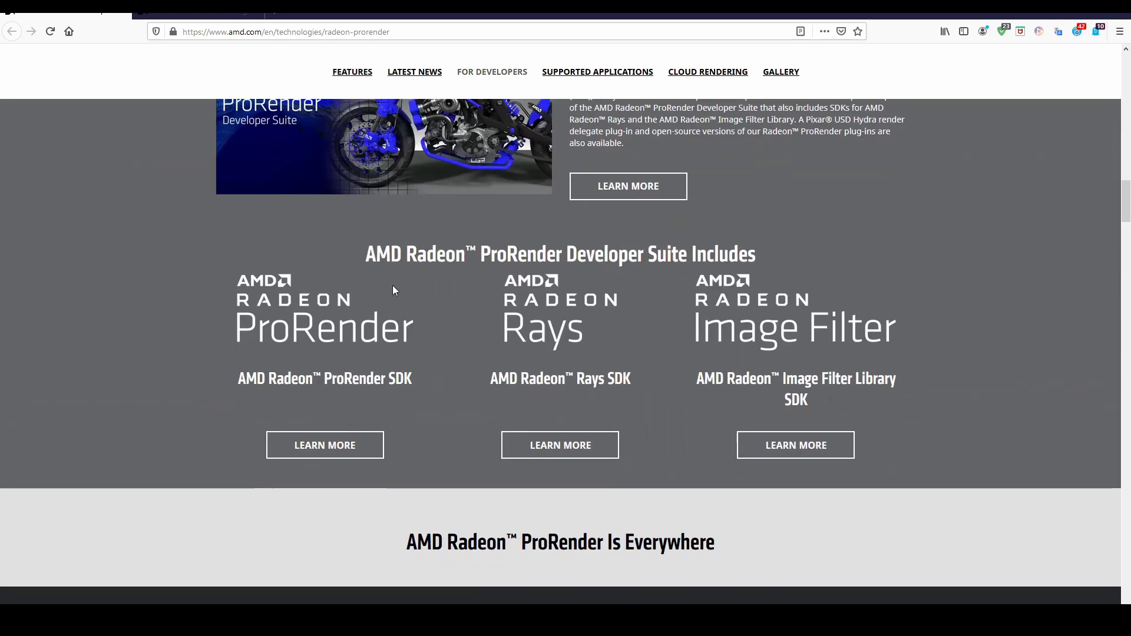
scroll(356, 313, "down", 3)
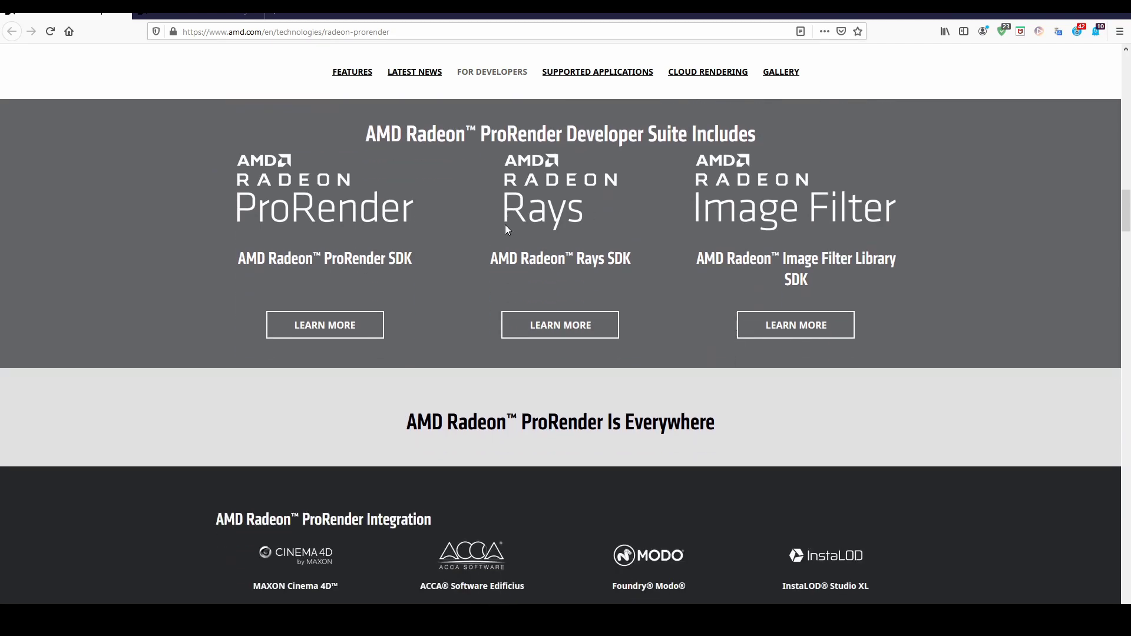
scroll(501, 216, "down", 5)
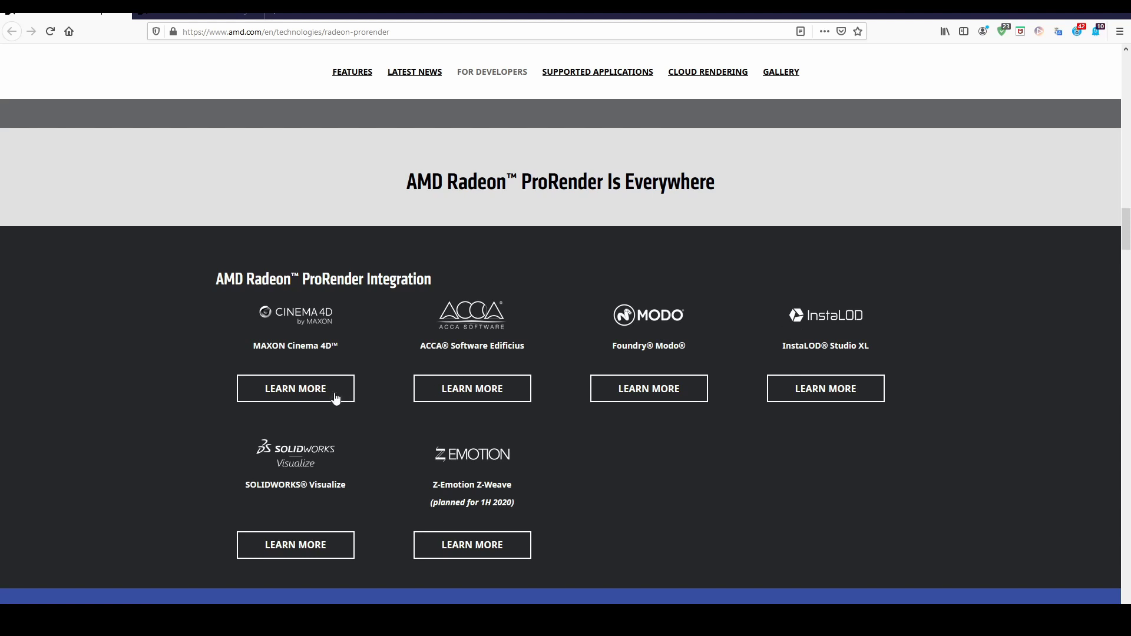
scroll(528, 455, "down", 3)
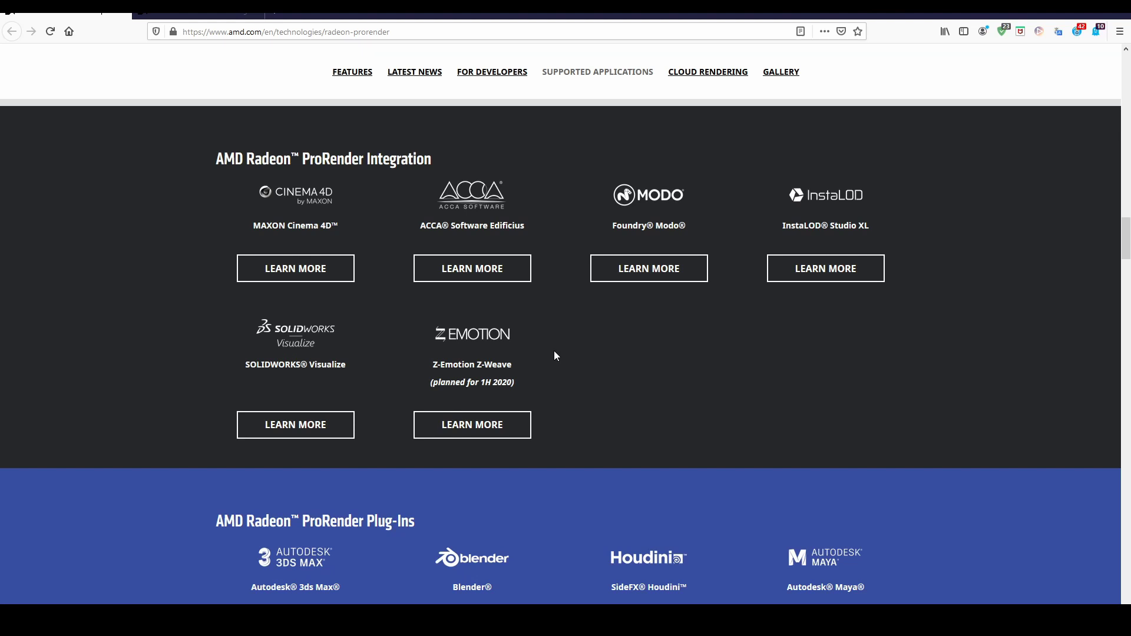
scroll(553, 351, "down", 4)
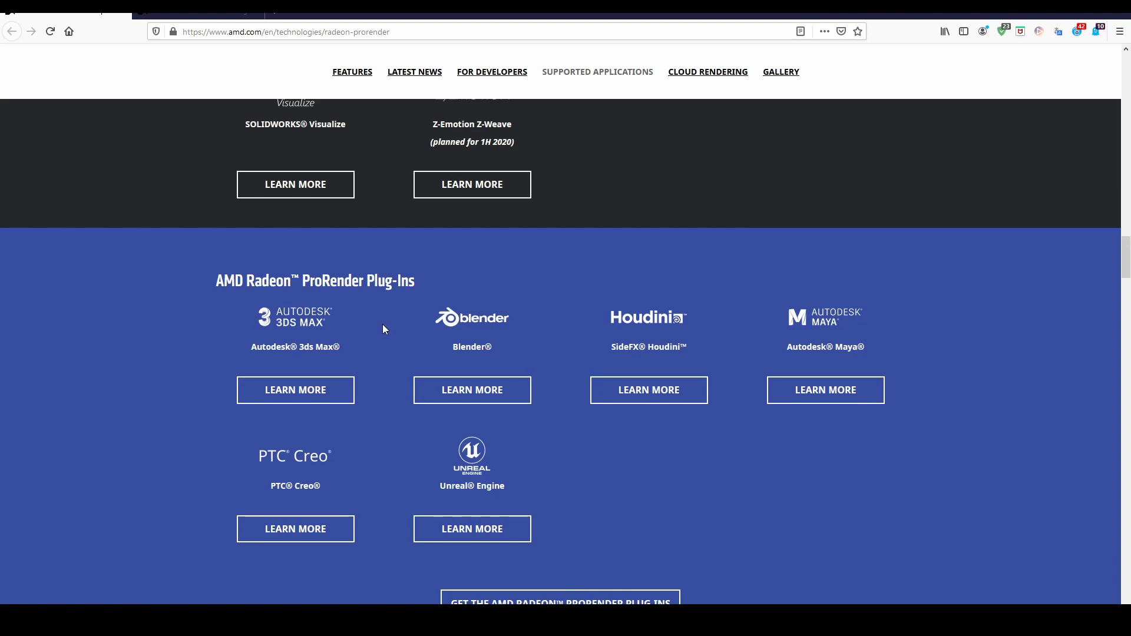
scroll(239, 386, "down", 2)
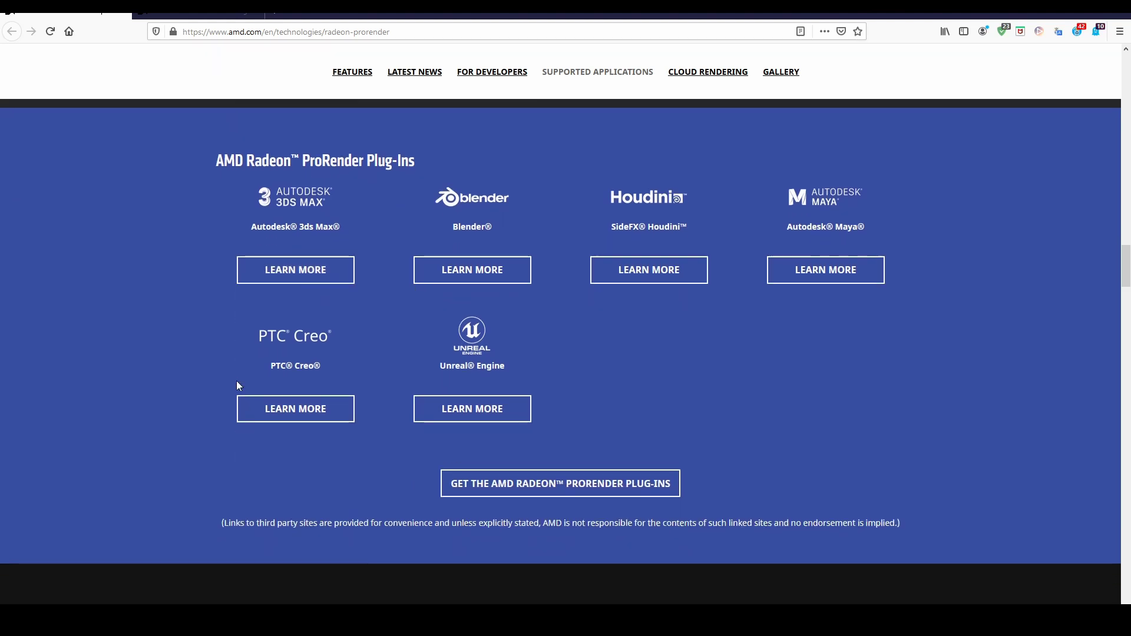
scroll(239, 386, "down", 1)
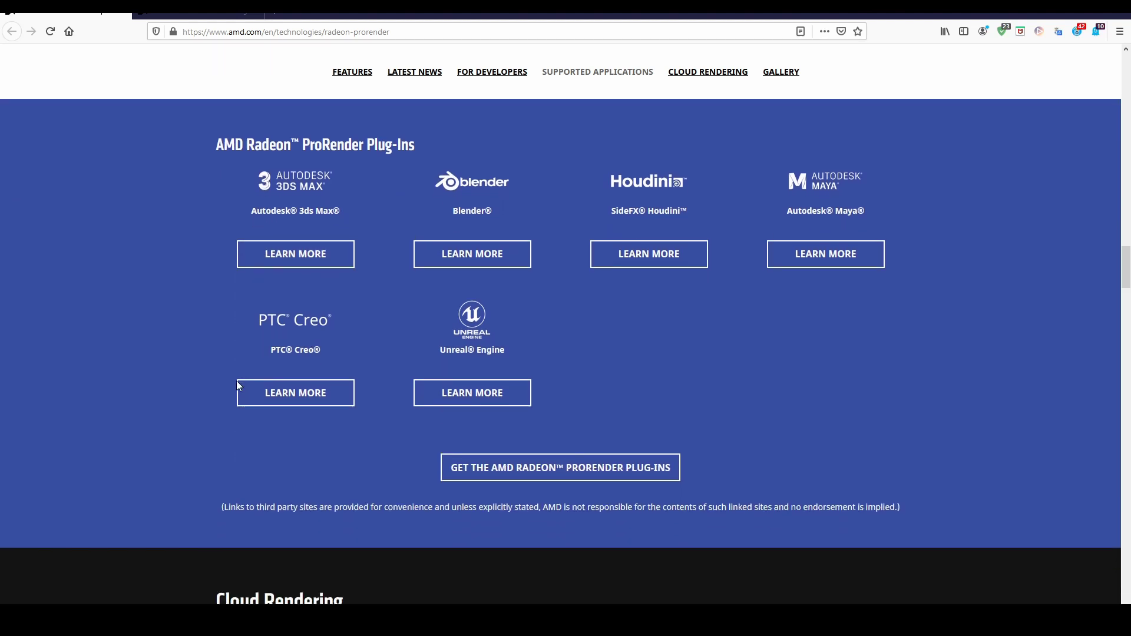
scroll(236, 381, "down", 4)
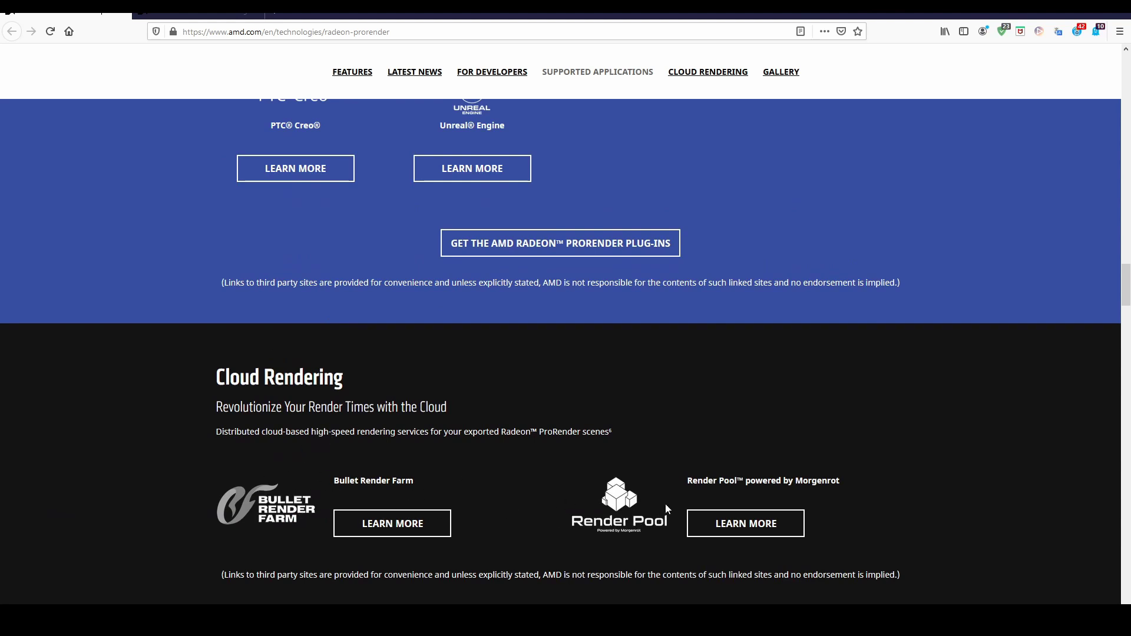
scroll(634, 394, "down", 1)
scroll(624, 377, "down", 5)
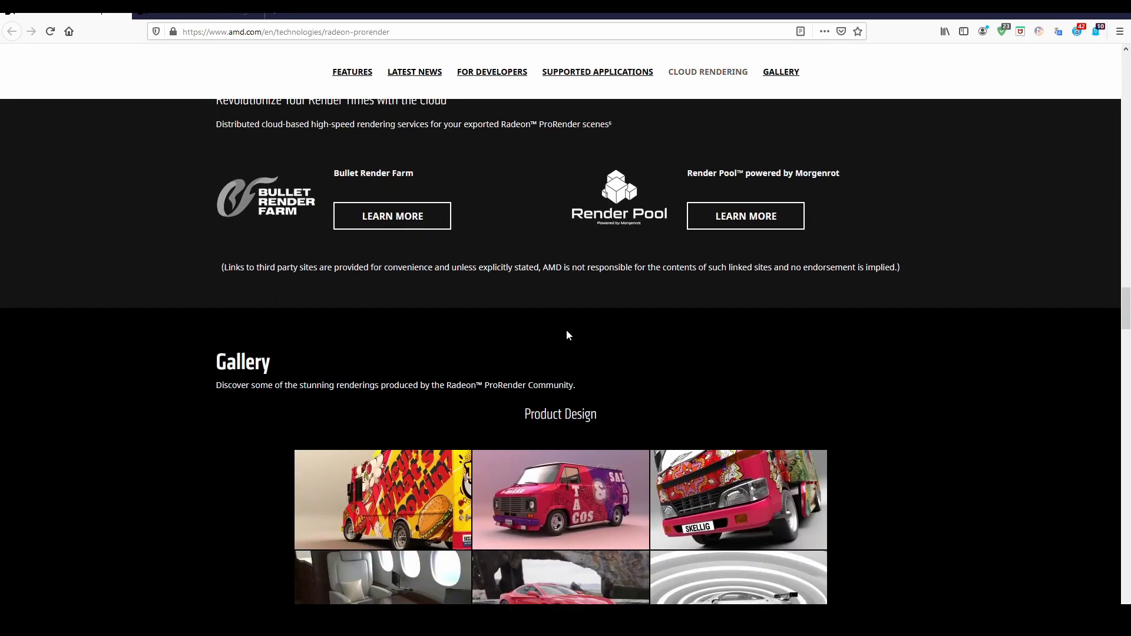
- Browse the ProRender gallery's product design, architecture and other sample renders, and return to the developer section
scroll(582, 339, "down", 4)
scroll(589, 330, "down", 3)
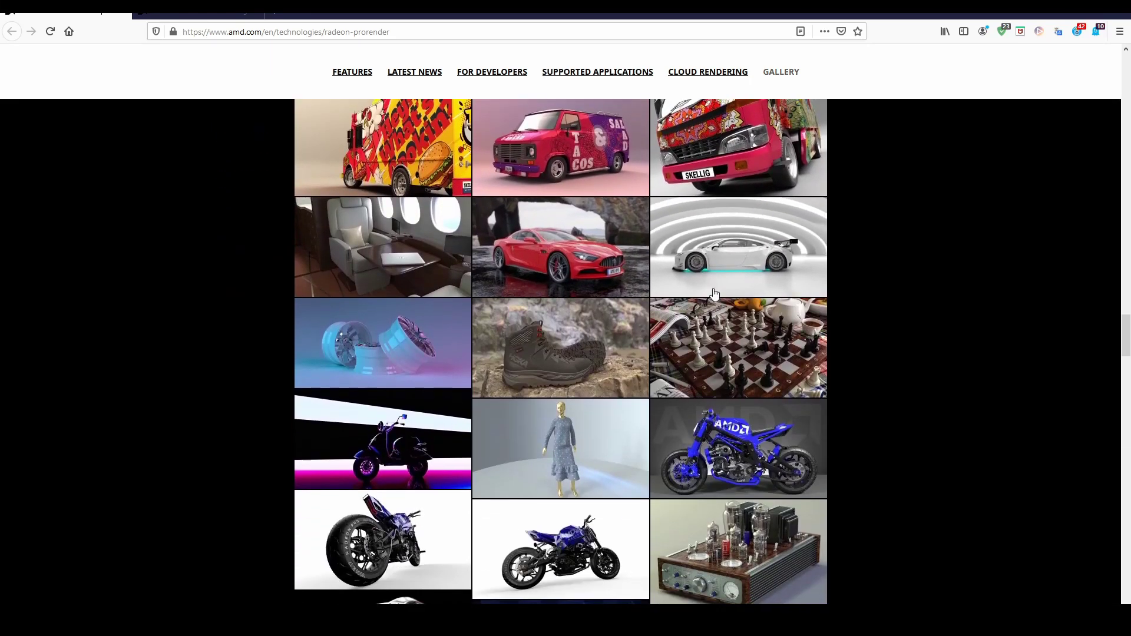
scroll(544, 313, "down", 5)
scroll(544, 312, "down", 8)
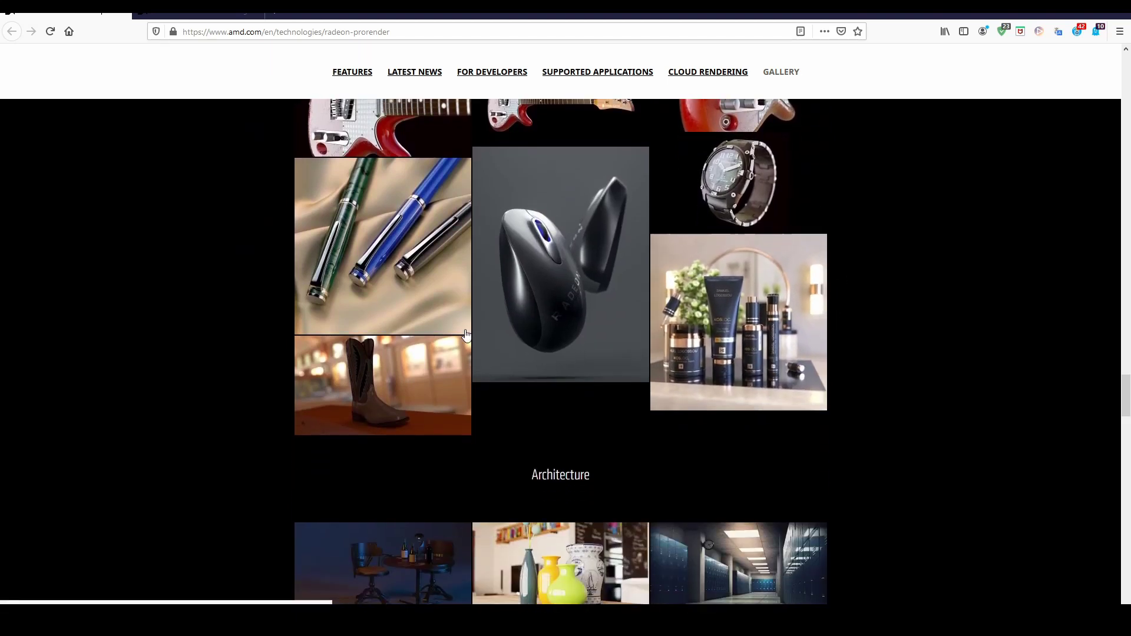
scroll(843, 349, "down", 4)
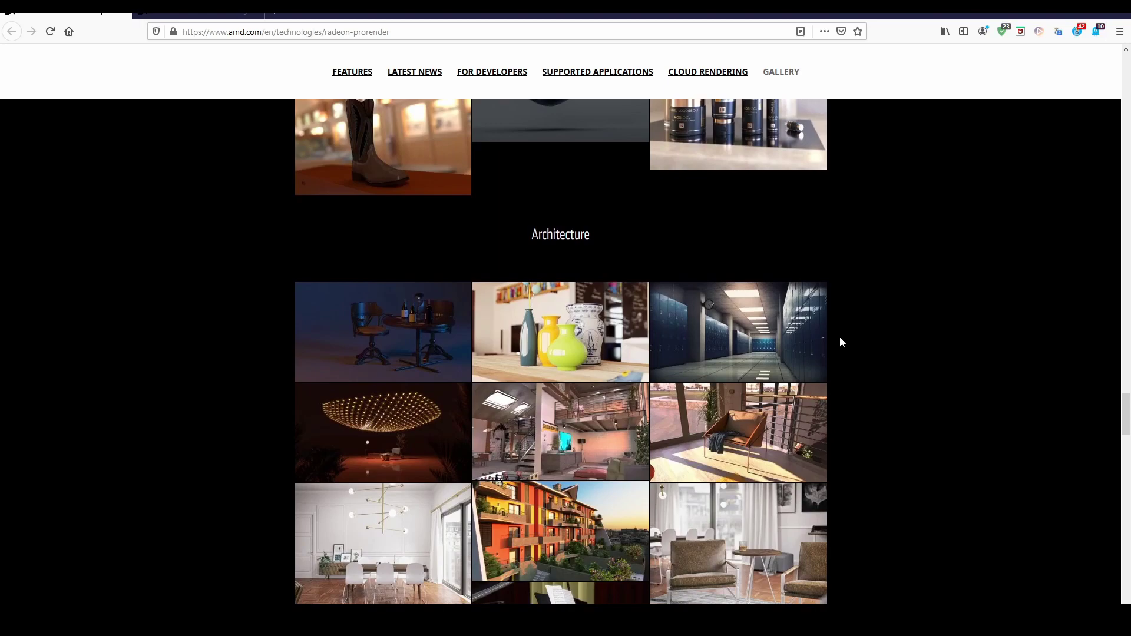
scroll(841, 342, "down", 6)
scroll(840, 342, "down", 20)
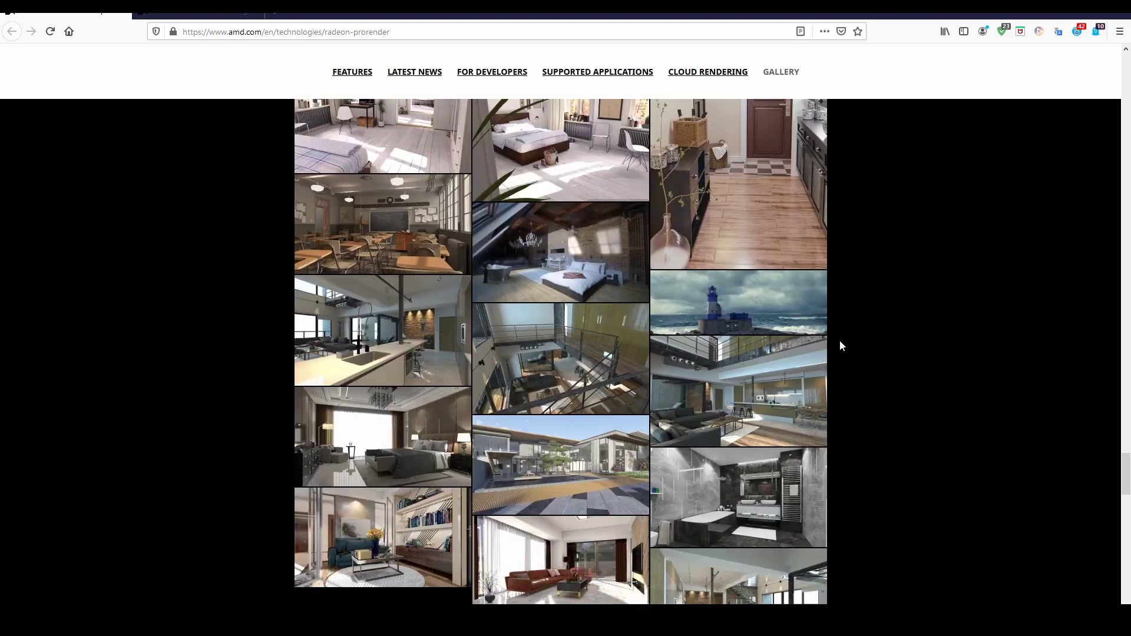
scroll(841, 346, "down", 8)
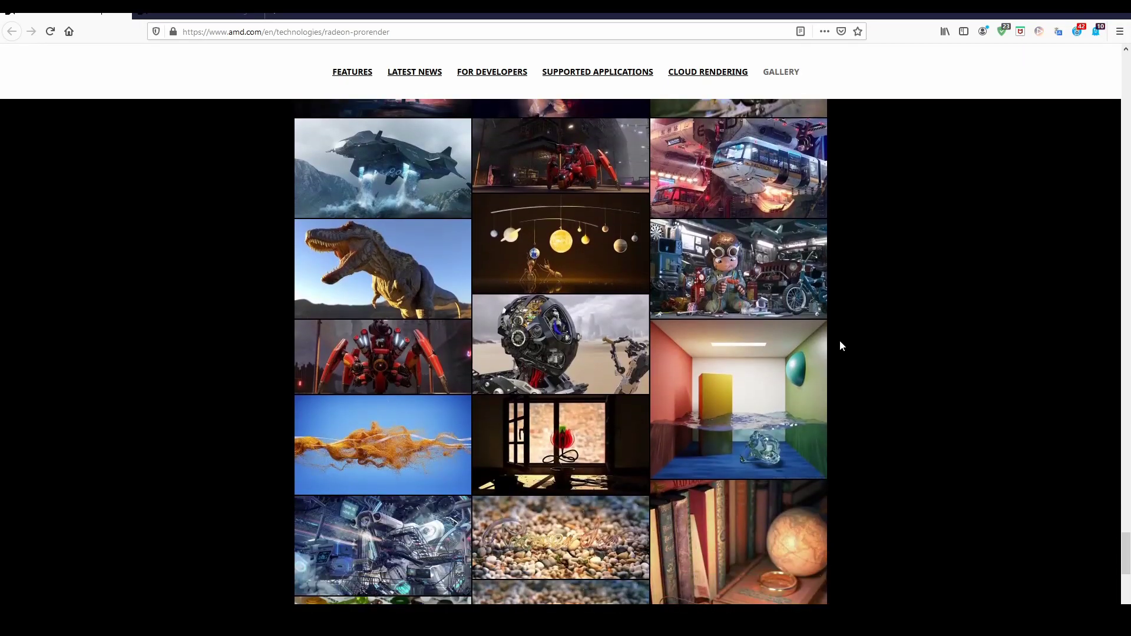
scroll(841, 345, "up", 15)
scroll(841, 341, "up", 20)
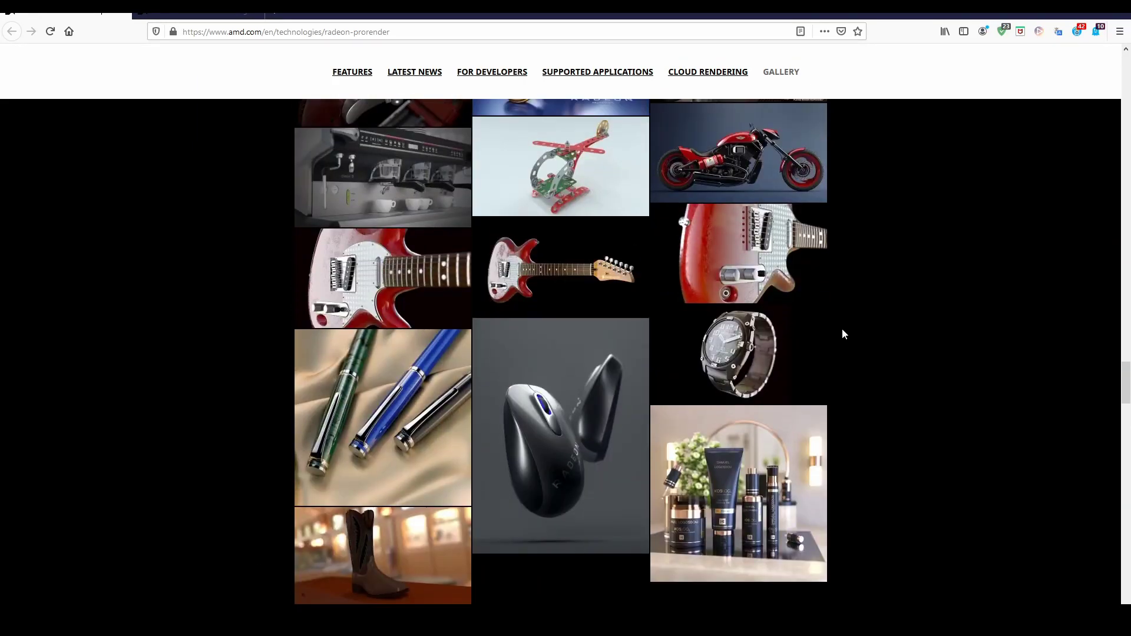
scroll(843, 330, "up", 20)
scroll(790, 315, "up", 6)
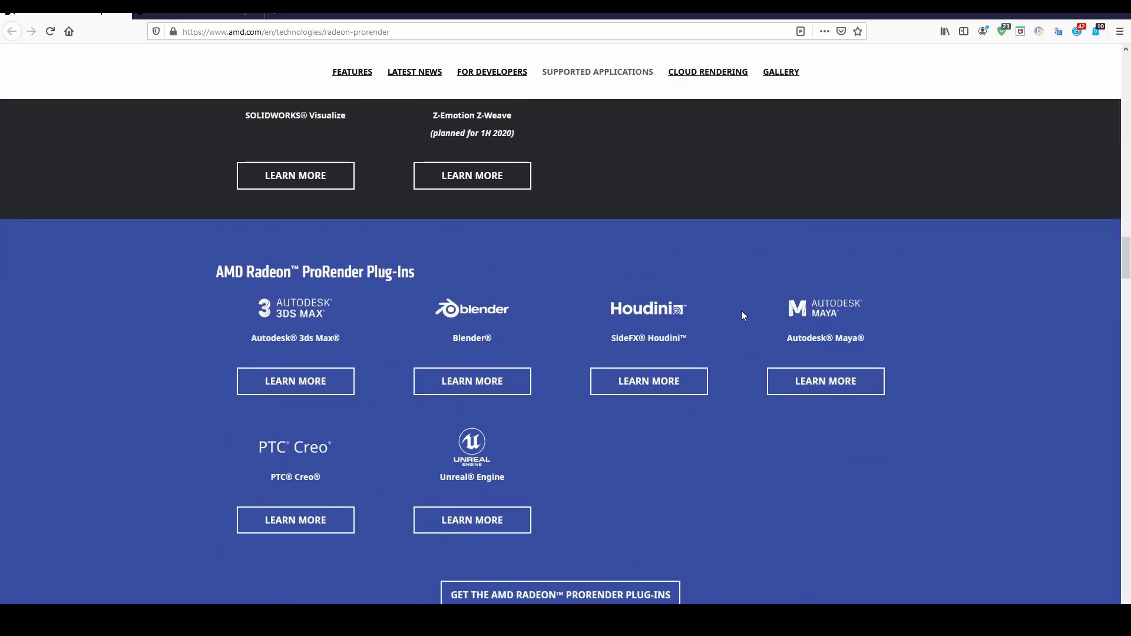
scroll(619, 297, "up", 13)
scroll(690, 298, "up", 3)
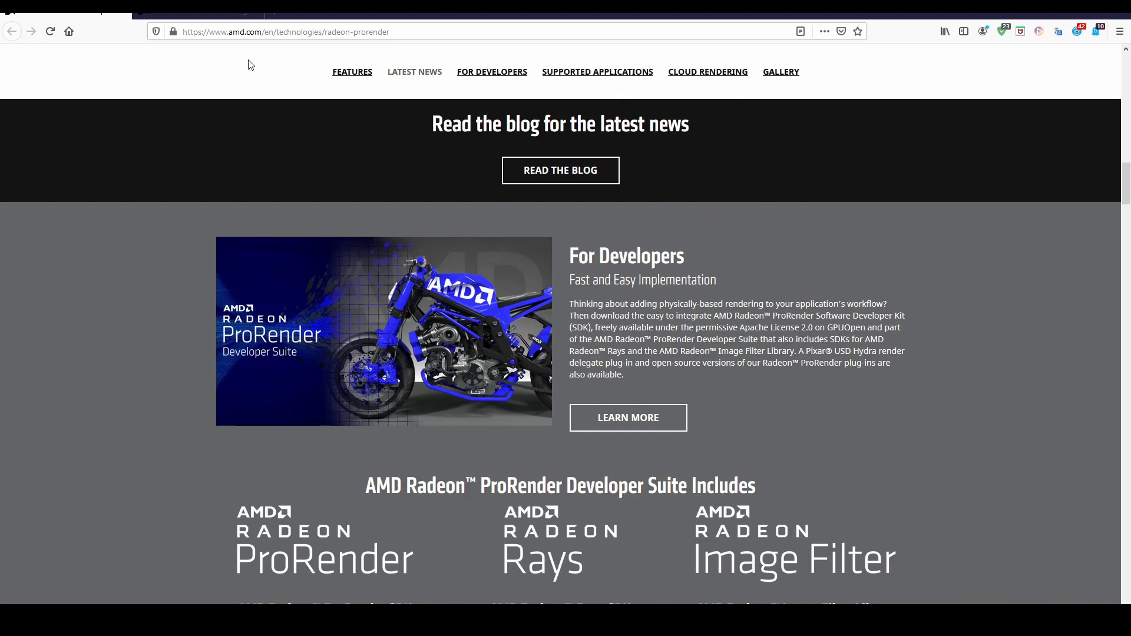
- Open the Radeon ProRender downloads page and examine the plug-in versions for Blender, Maya, 3ds Max, Houdini, PTC Creo and Unreal Engine
left_click(198, 17)
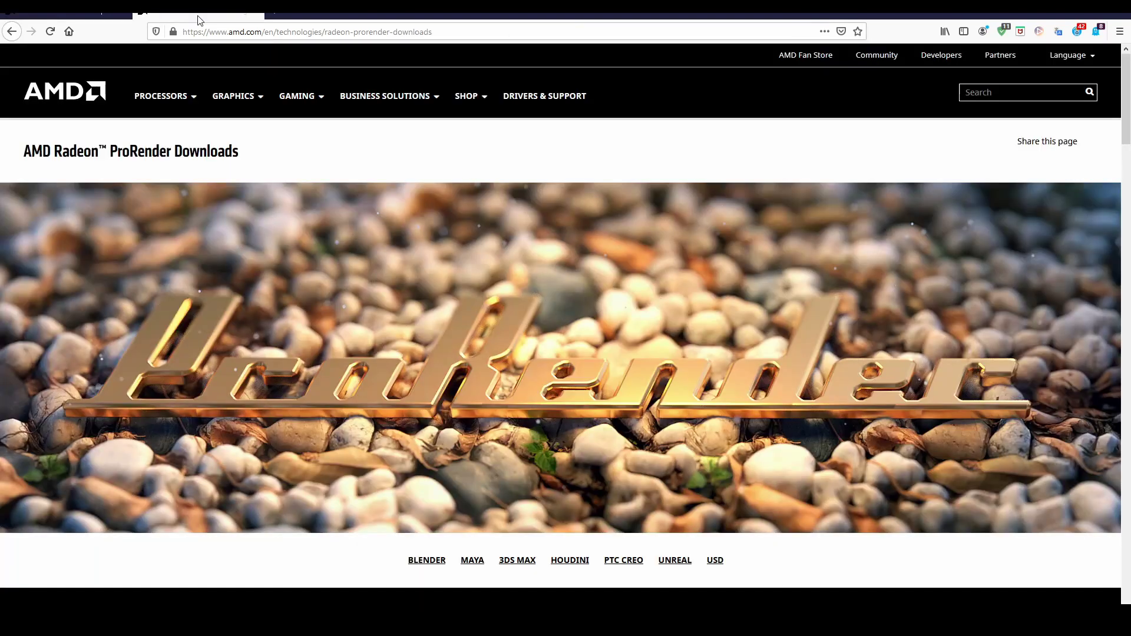
scroll(270, 214, "down", 8)
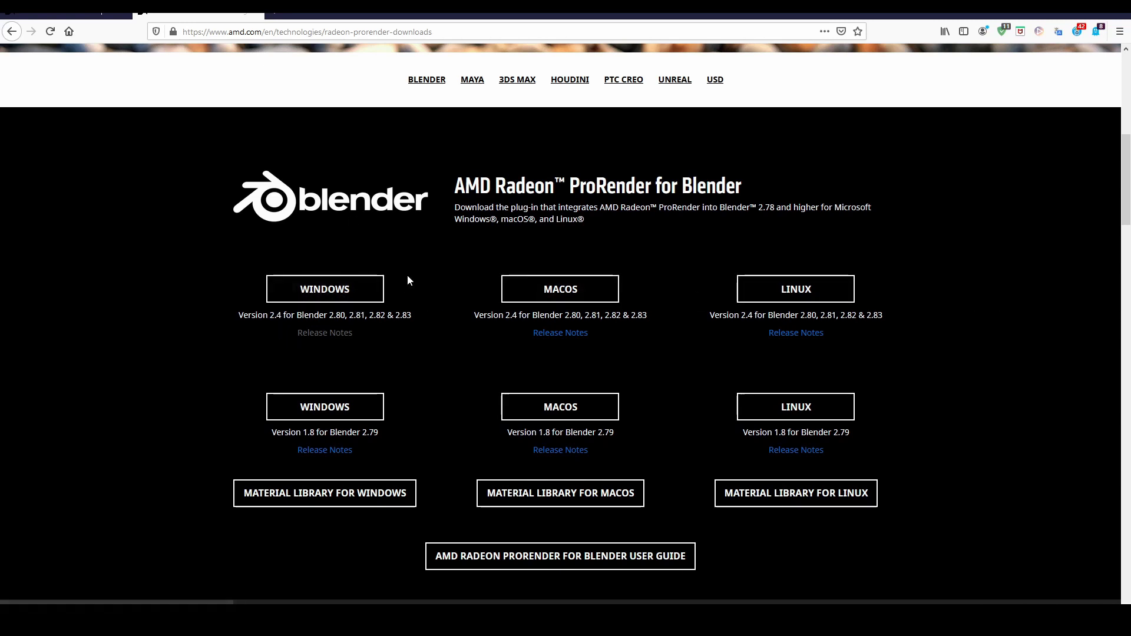
scroll(432, 345, "down", 2)
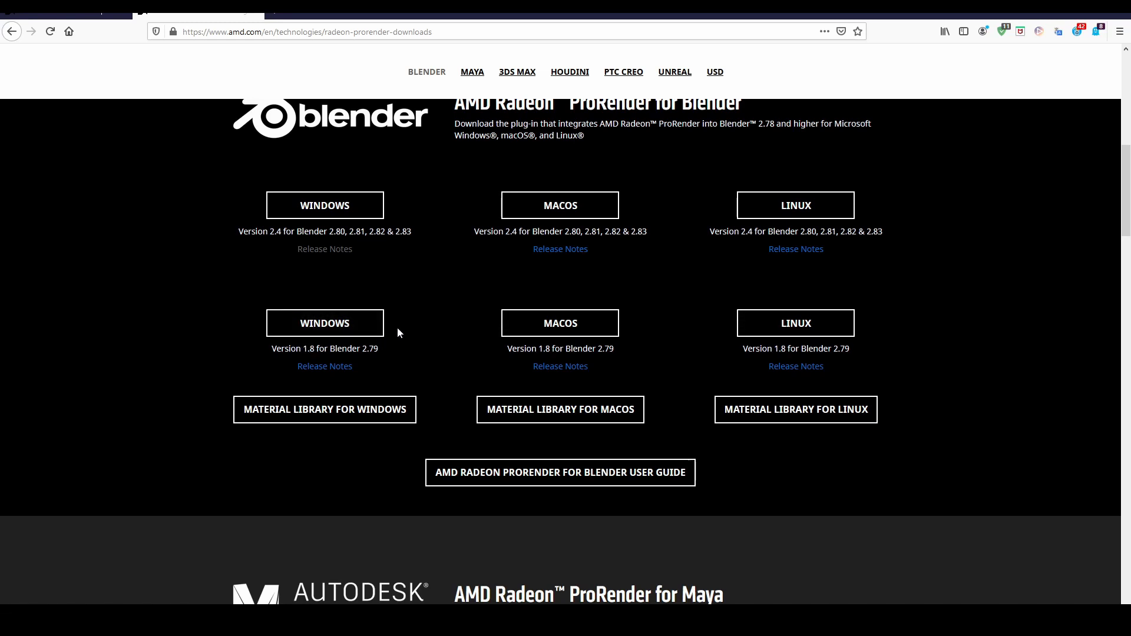
scroll(257, 395, "down", 1)
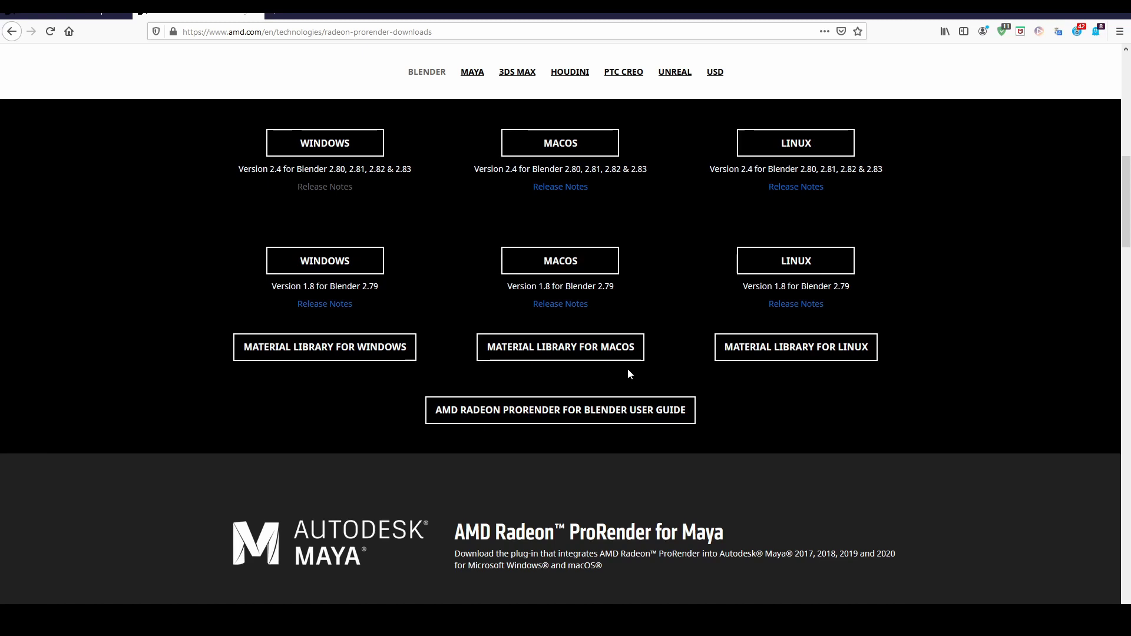
scroll(629, 373, "down", 5)
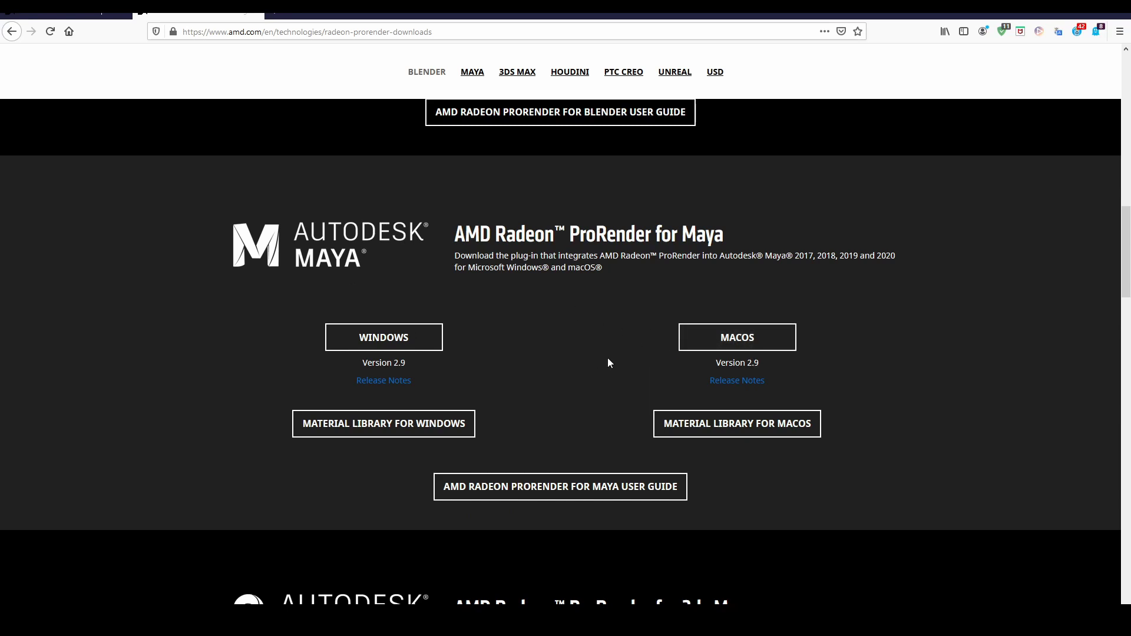
scroll(605, 356, "down", 7)
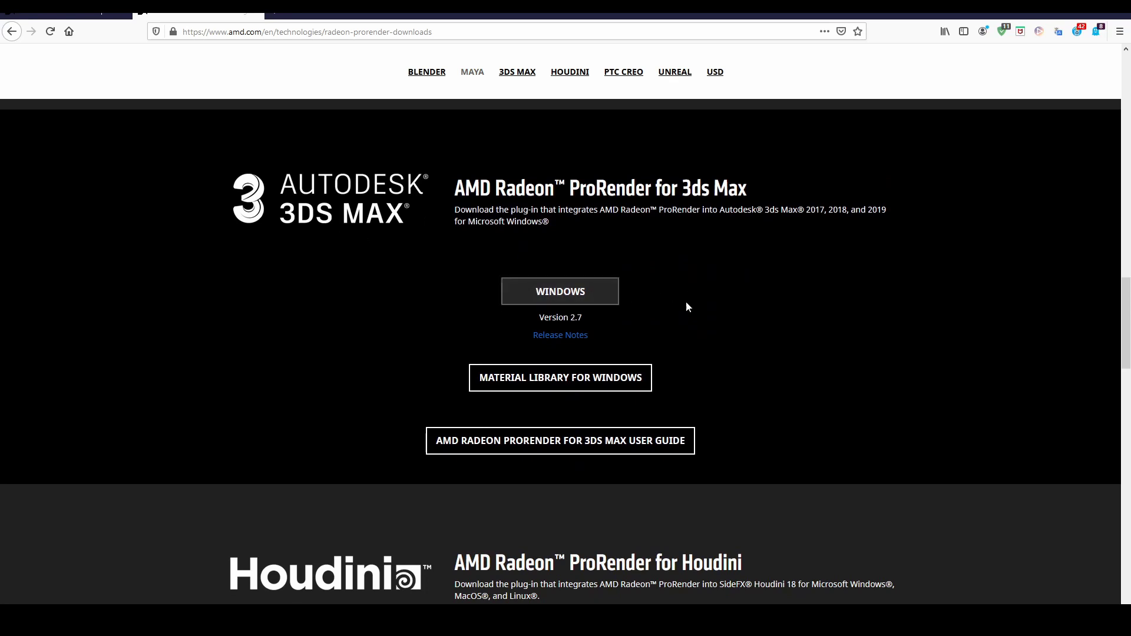
scroll(788, 348, "down", 2)
scroll(762, 327, "up", 2)
scroll(760, 327, "down", 5)
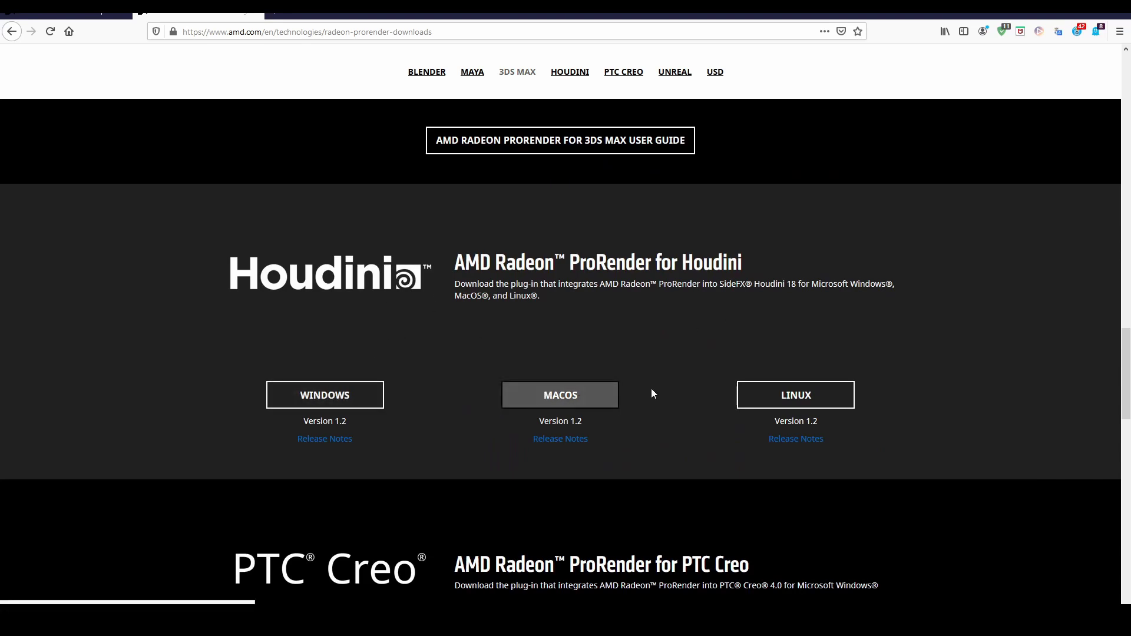
scroll(679, 355, "down", 1)
scroll(678, 354, "down", 5)
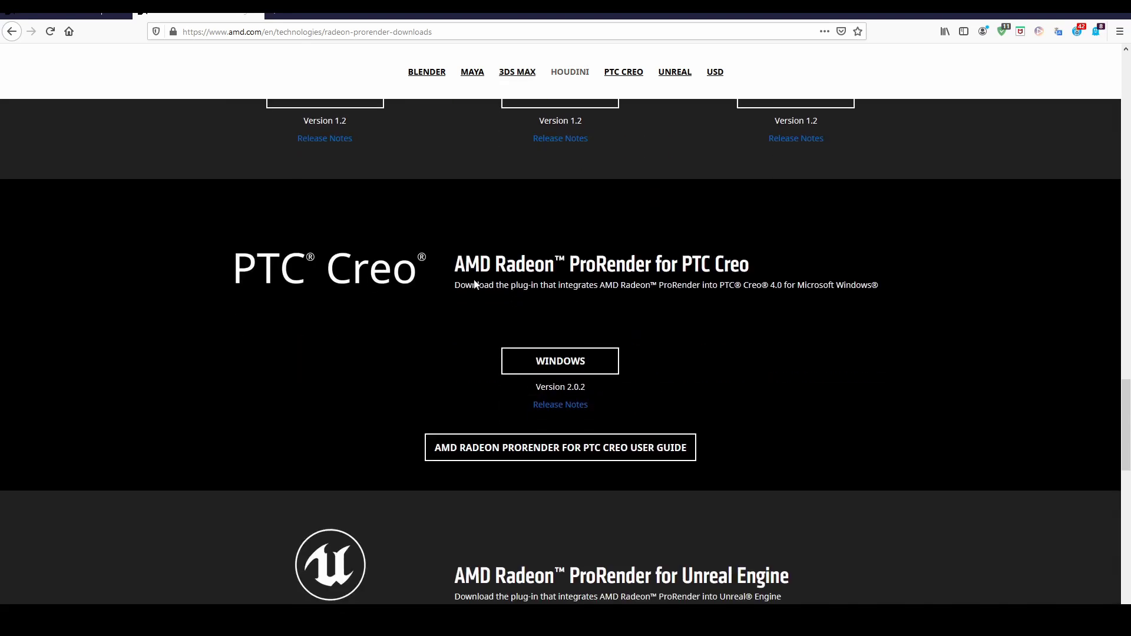
scroll(401, 300, "down", 4)
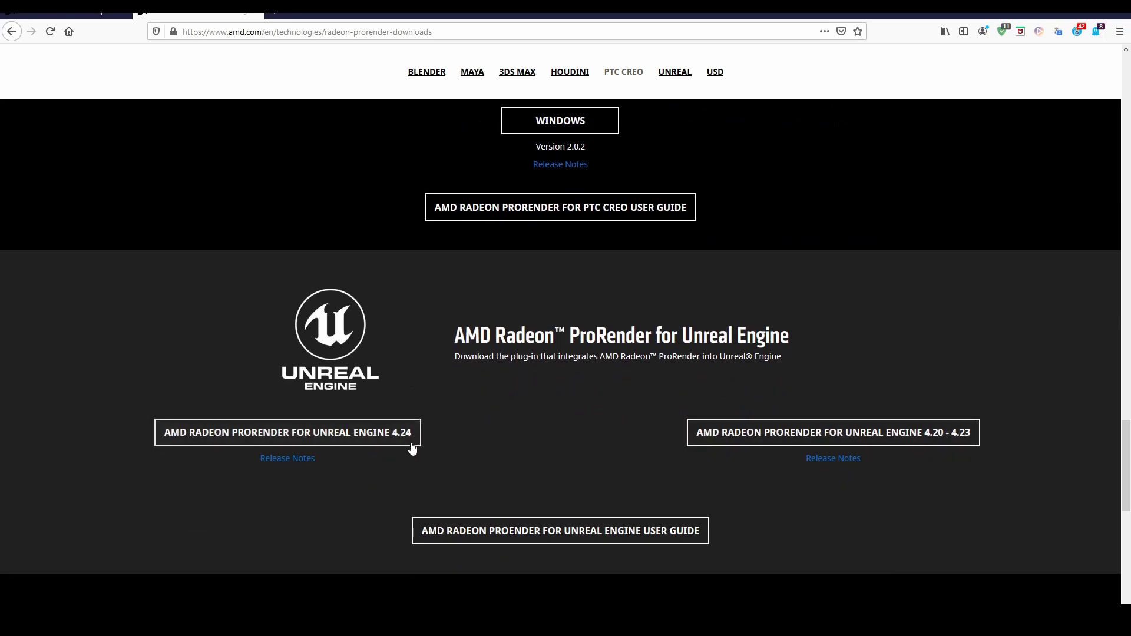
scroll(424, 366, "up", 10)
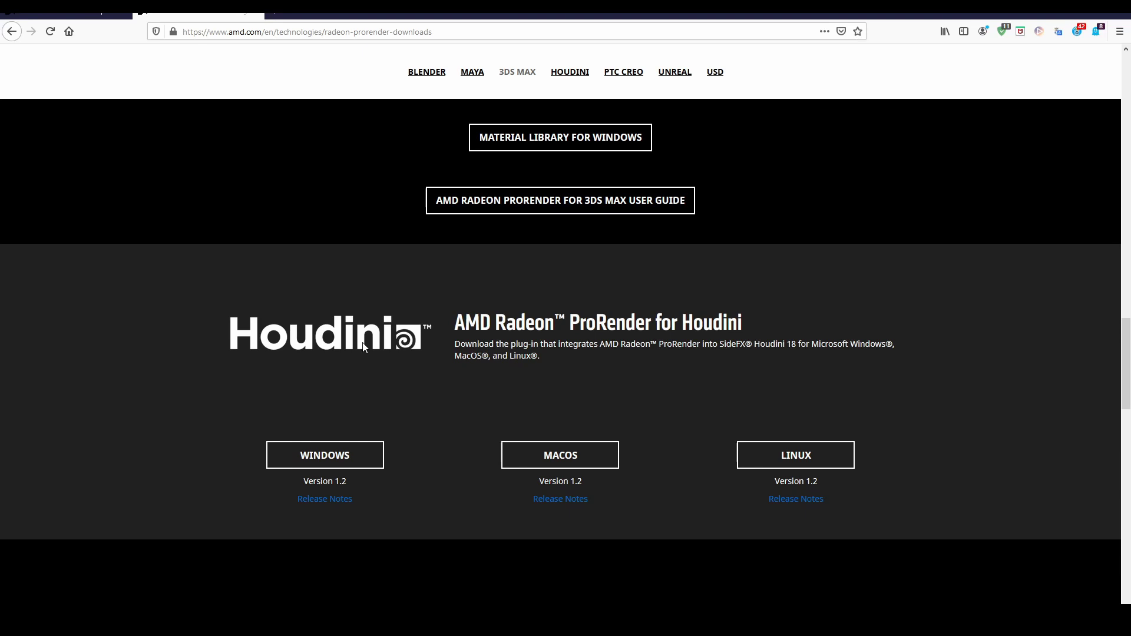
- Switch to the Blender window with the orange car scene and set its viewport to solid shading
mouse_move(419, 624)
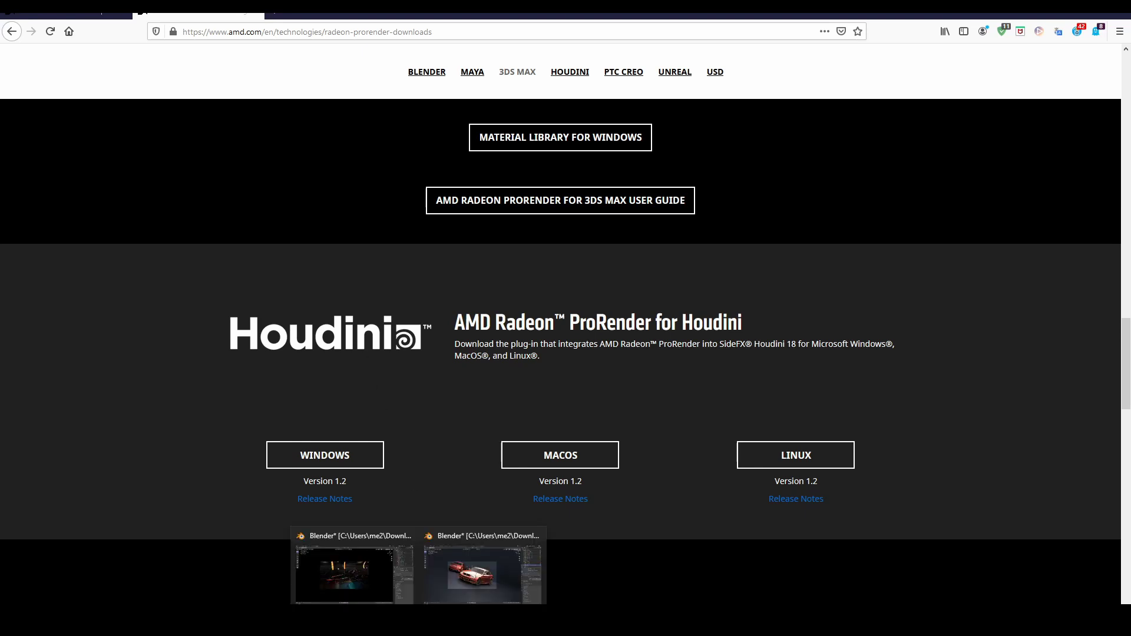
left_click(471, 542)
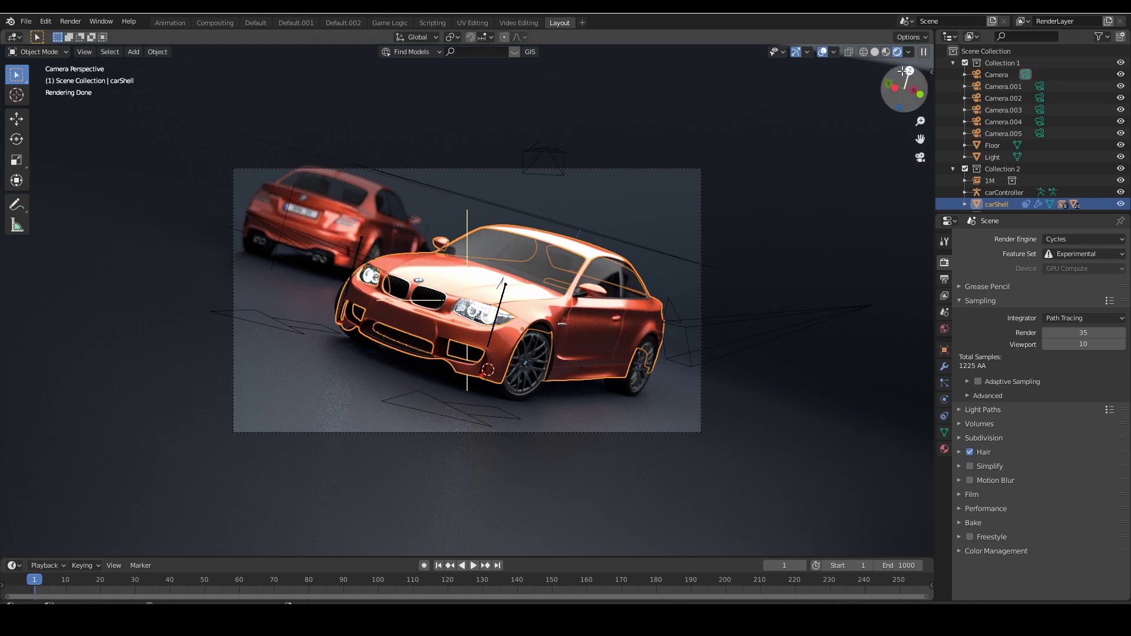
left_click(875, 54)
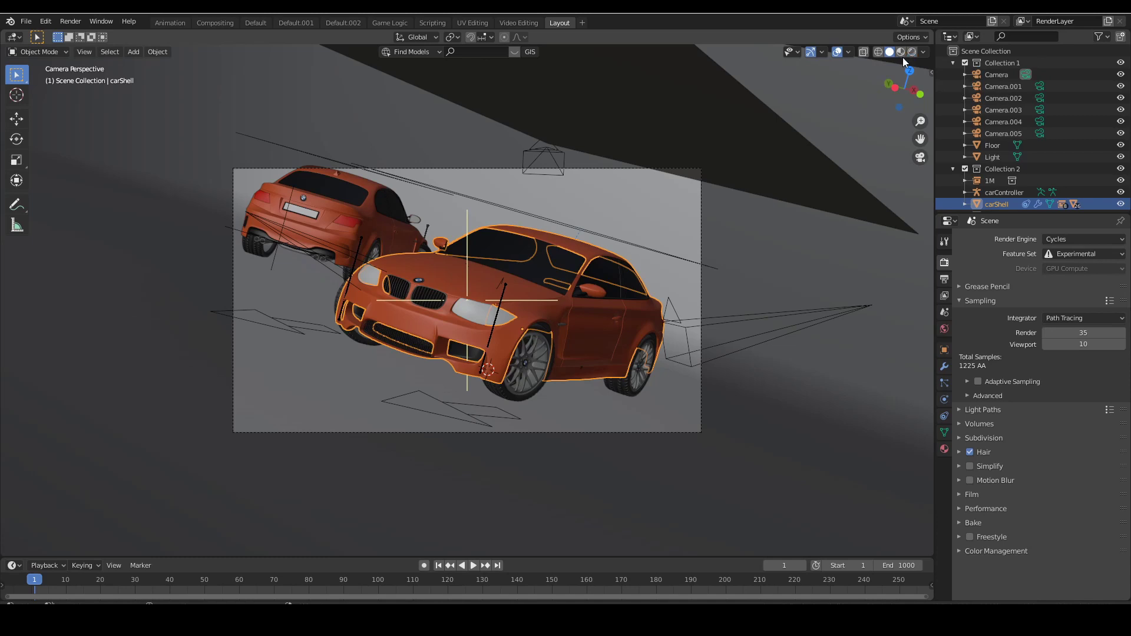
- Set the render engine to Radeon ProRender and enable the AMD Ryzen 5 1600 processor as a render device
left_click(1059, 239)
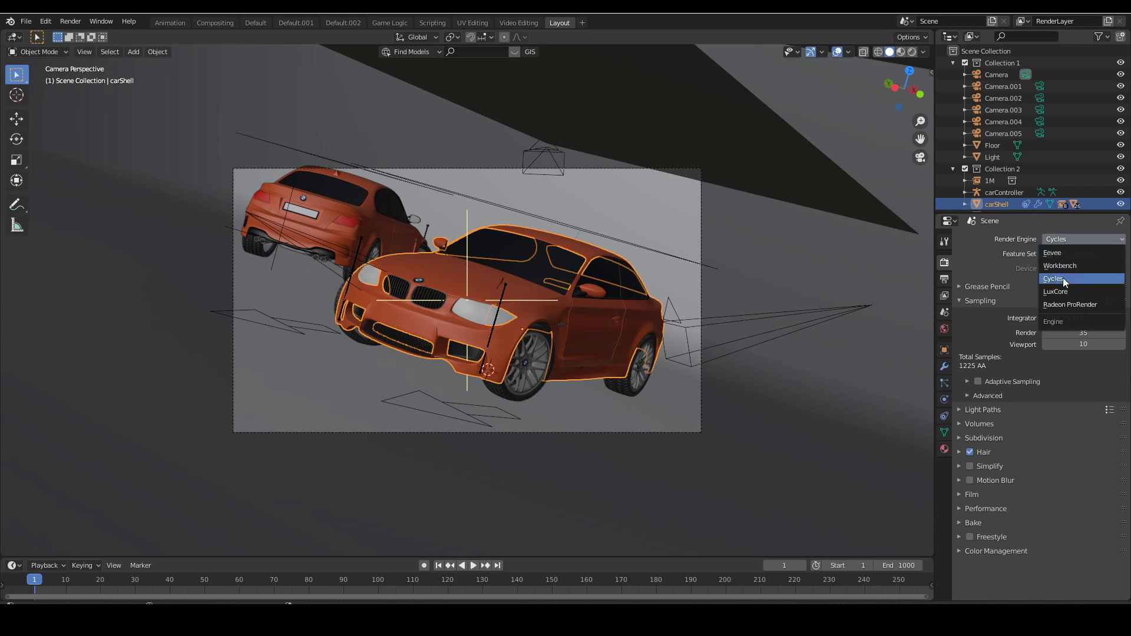
left_click(1065, 303)
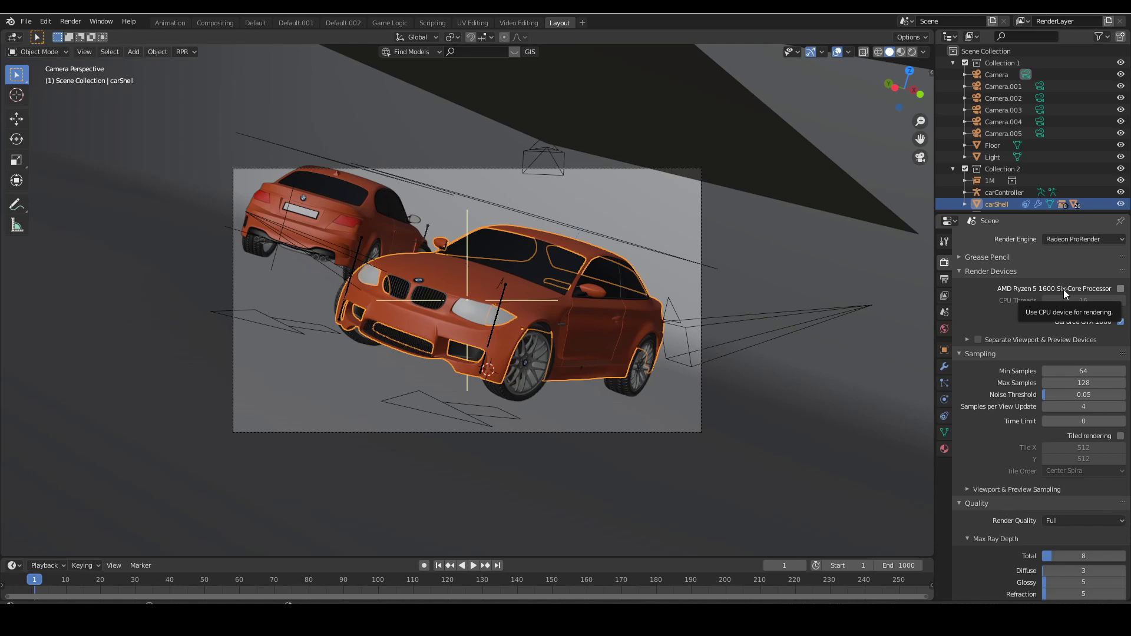
left_click(1121, 289)
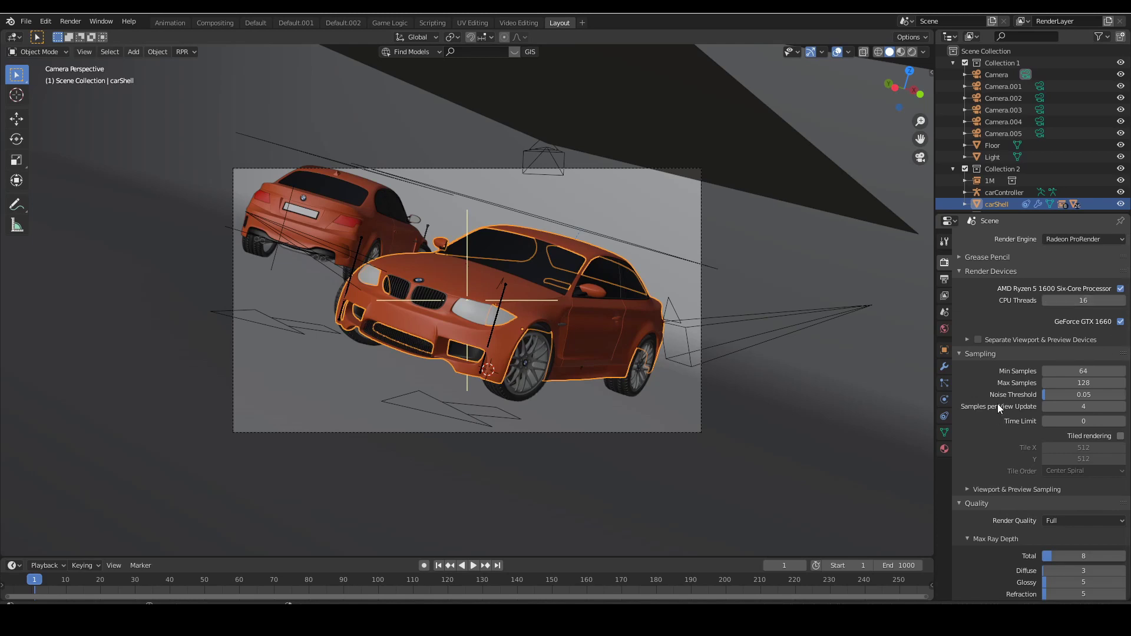
scroll(992, 456, "down", 2)
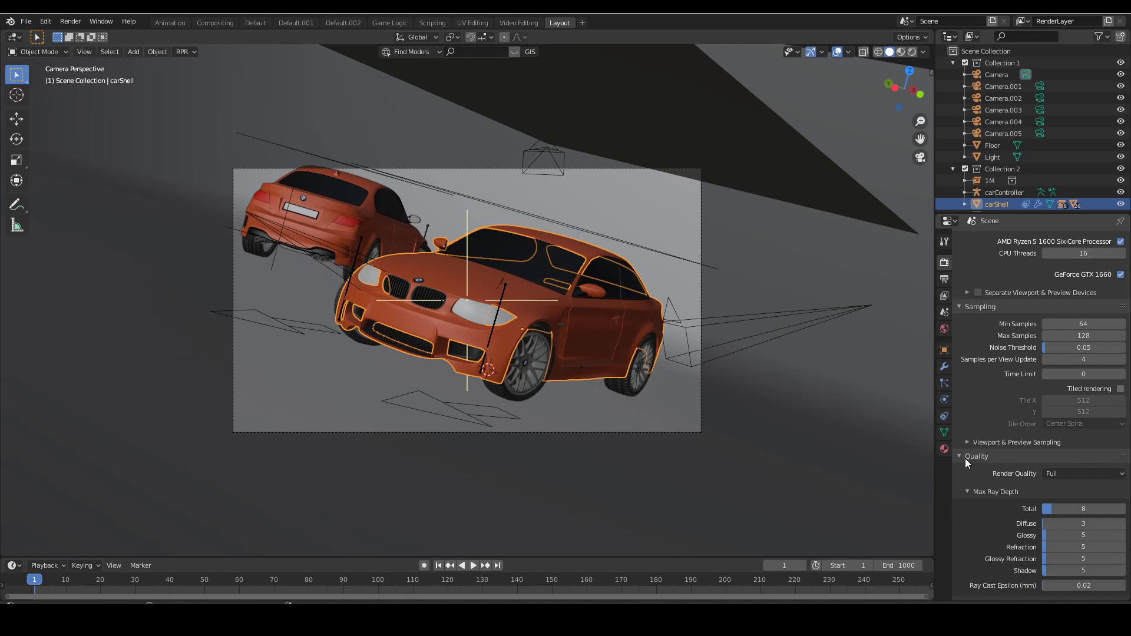
- Examine the Radeon ProRender quality and max ray depth settings and preview the car scene in Rendered shading, returning to Solid
left_click(967, 459)
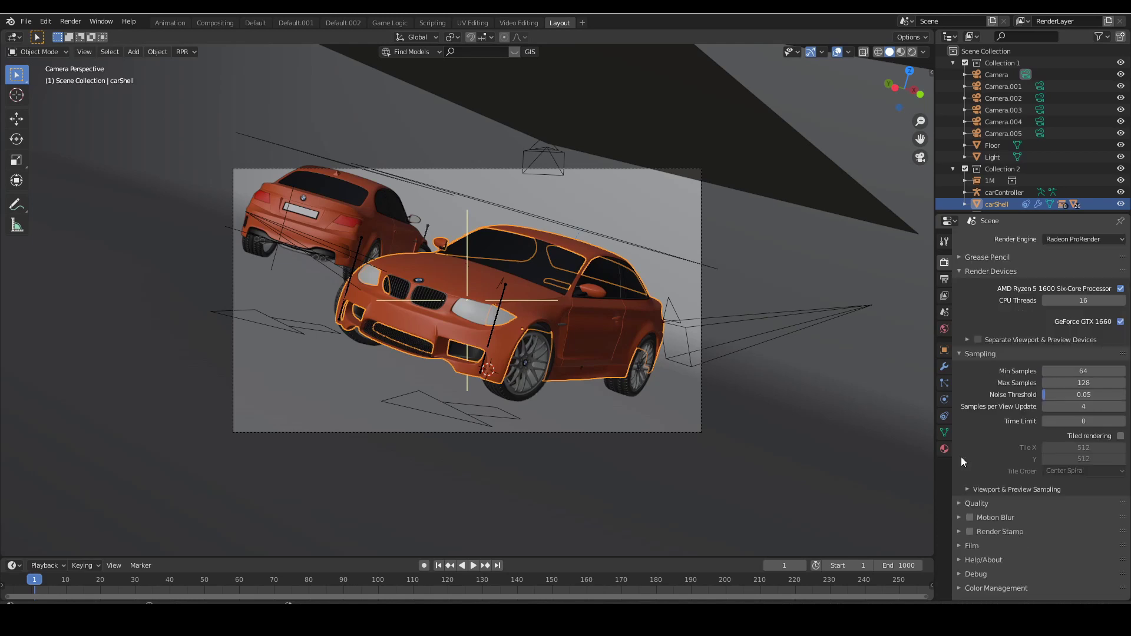
left_click(960, 504)
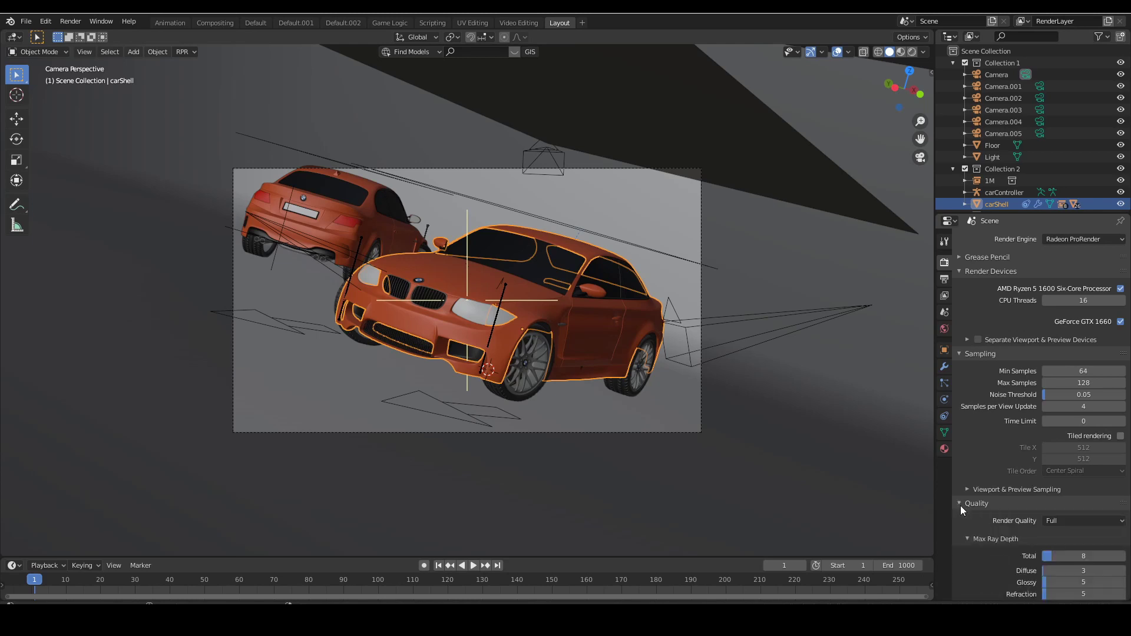
scroll(961, 506, "down", 3)
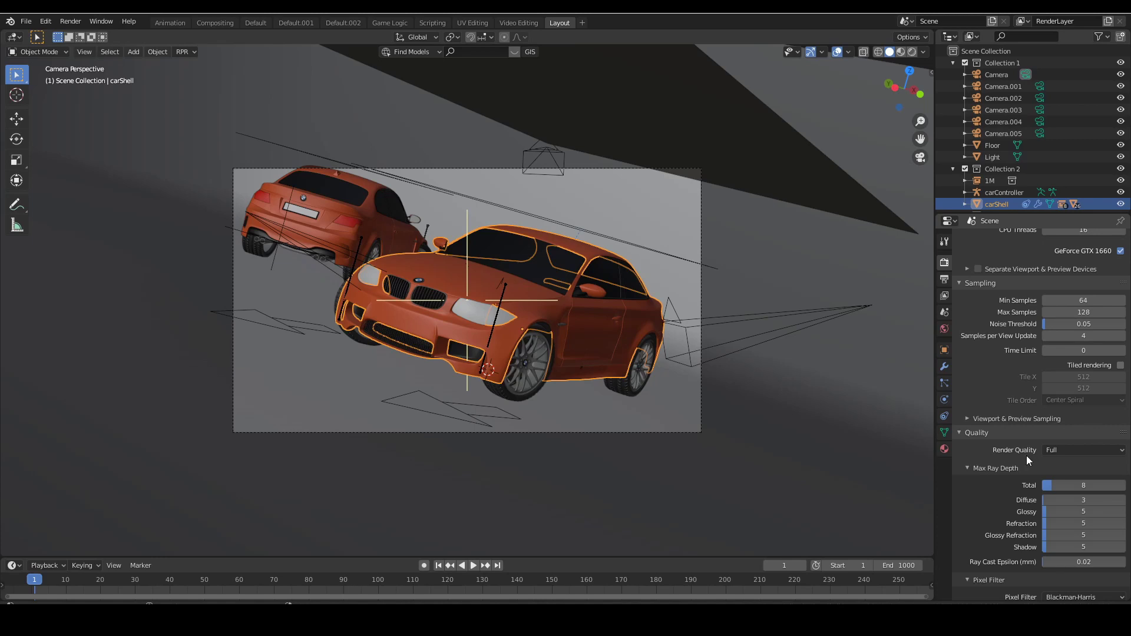
left_click(1101, 454)
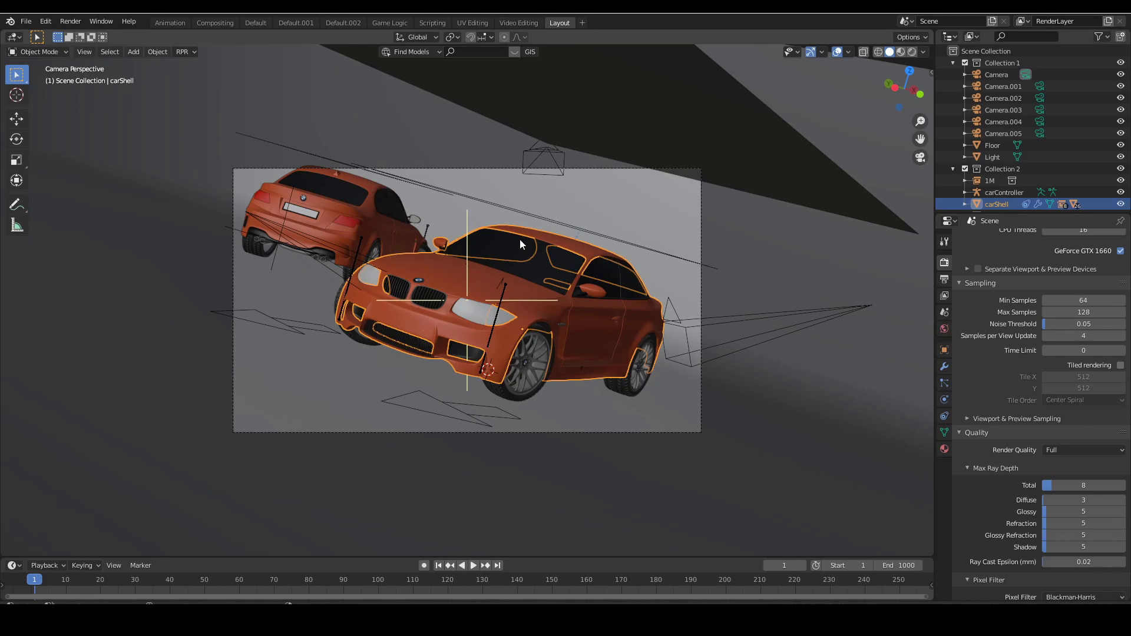
left_click(1115, 457)
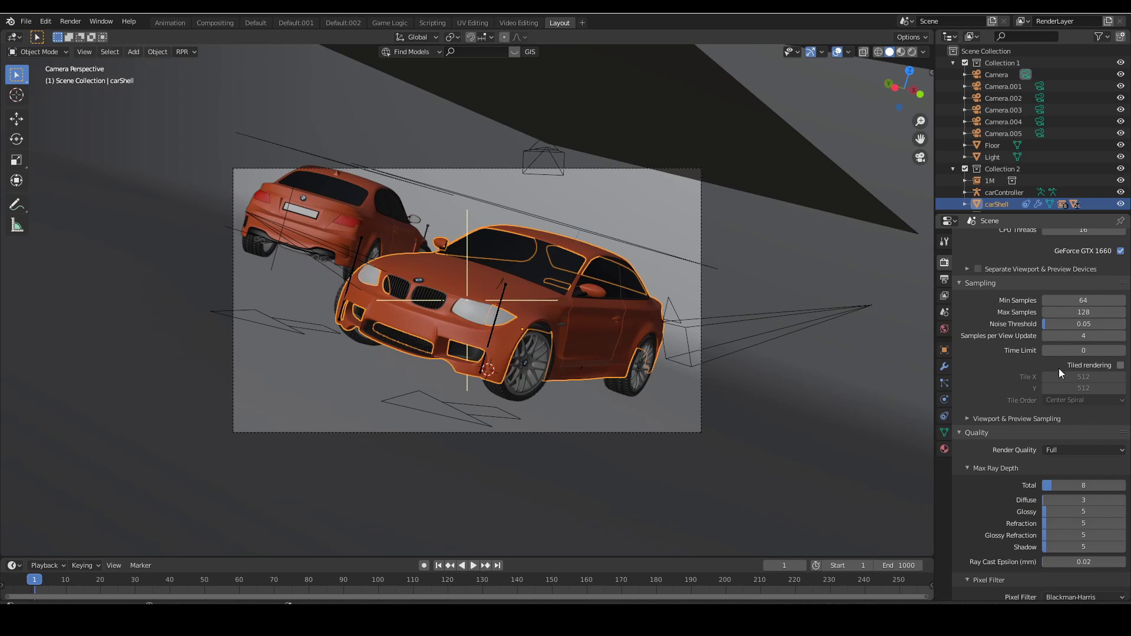
left_click(1086, 449)
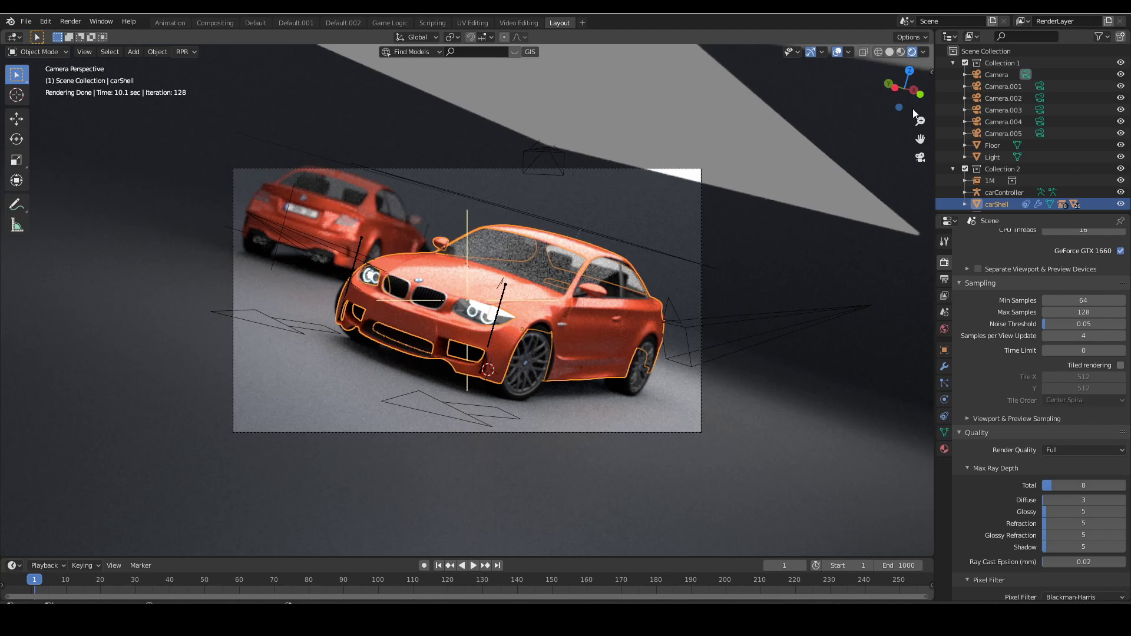
left_click(891, 50)
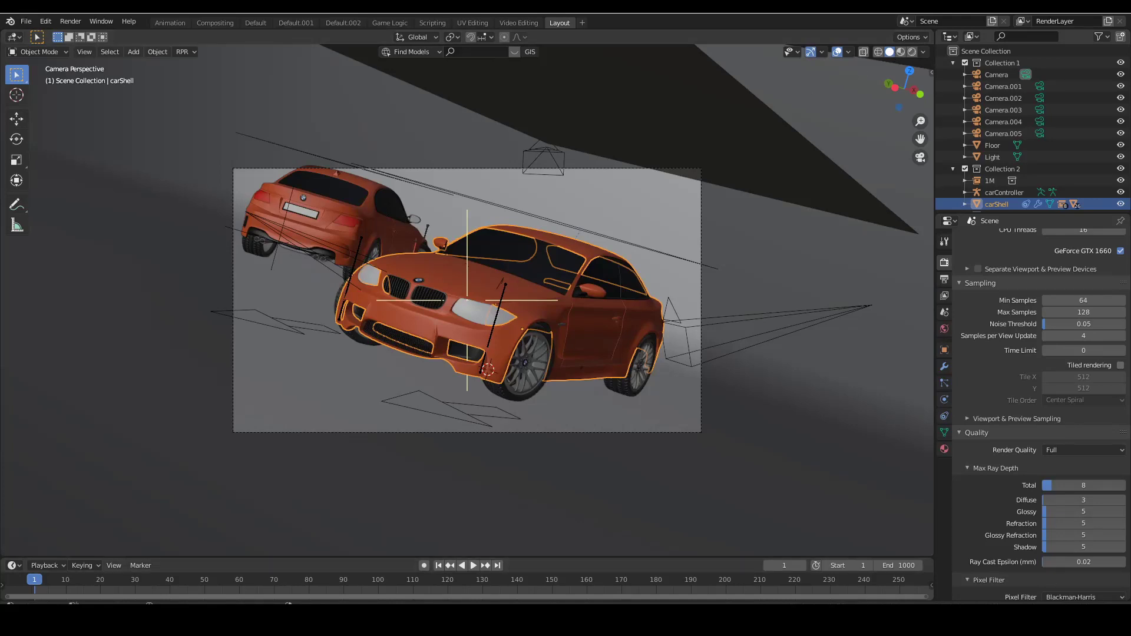
- Switch to the Blender window with the spaceship scene and set its viewport to solid shading
mouse_move(419, 619)
left_click(355, 536)
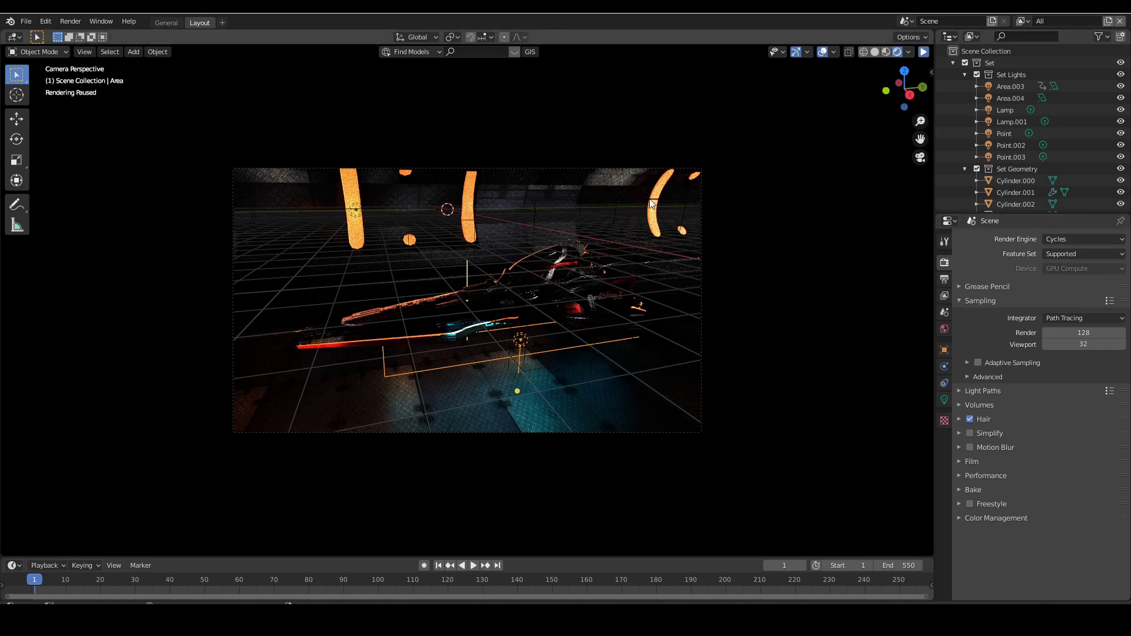
left_click(875, 52)
- Set the spaceship scene's render engine to Eevee and preview it in Material Preview and Rendered shading
left_click(1049, 242)
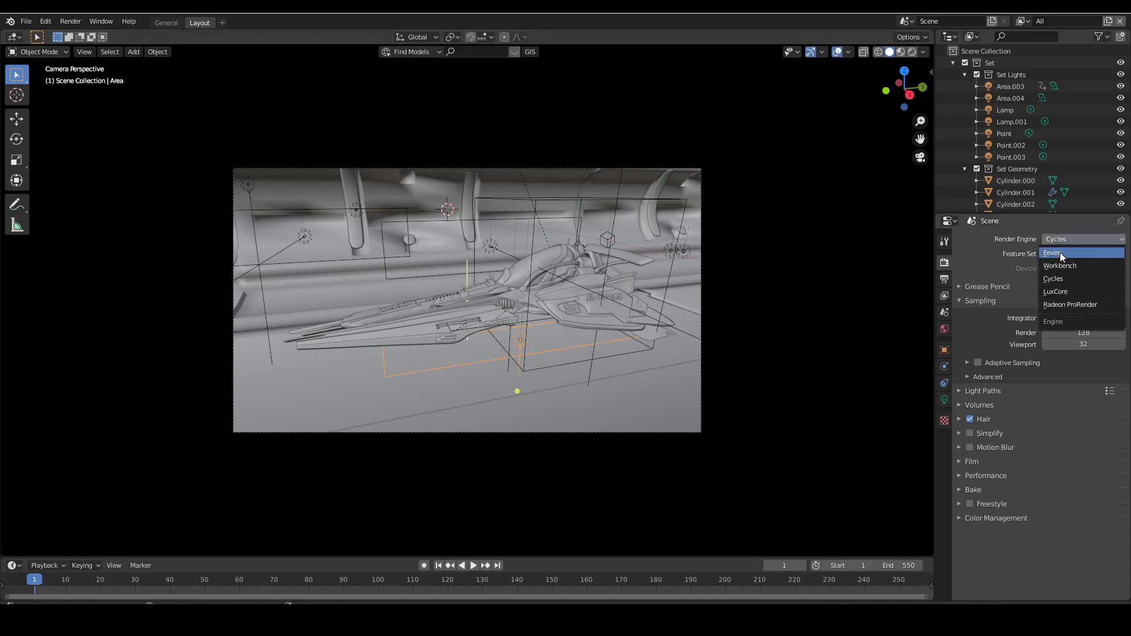
left_click(1060, 252)
left_click(901, 52)
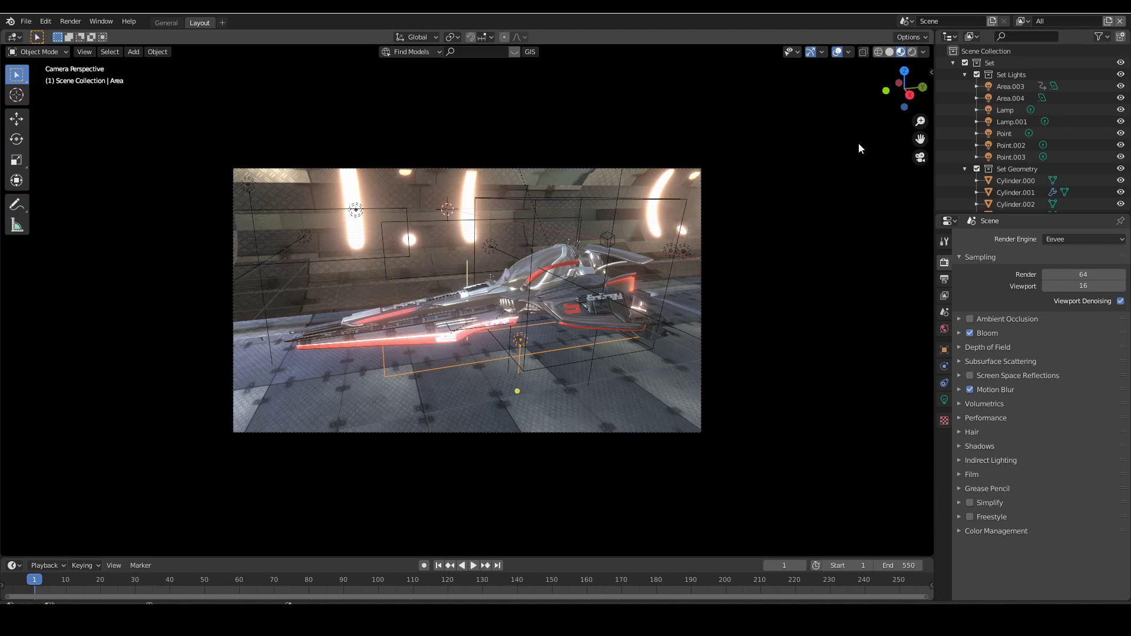
left_click(912, 52)
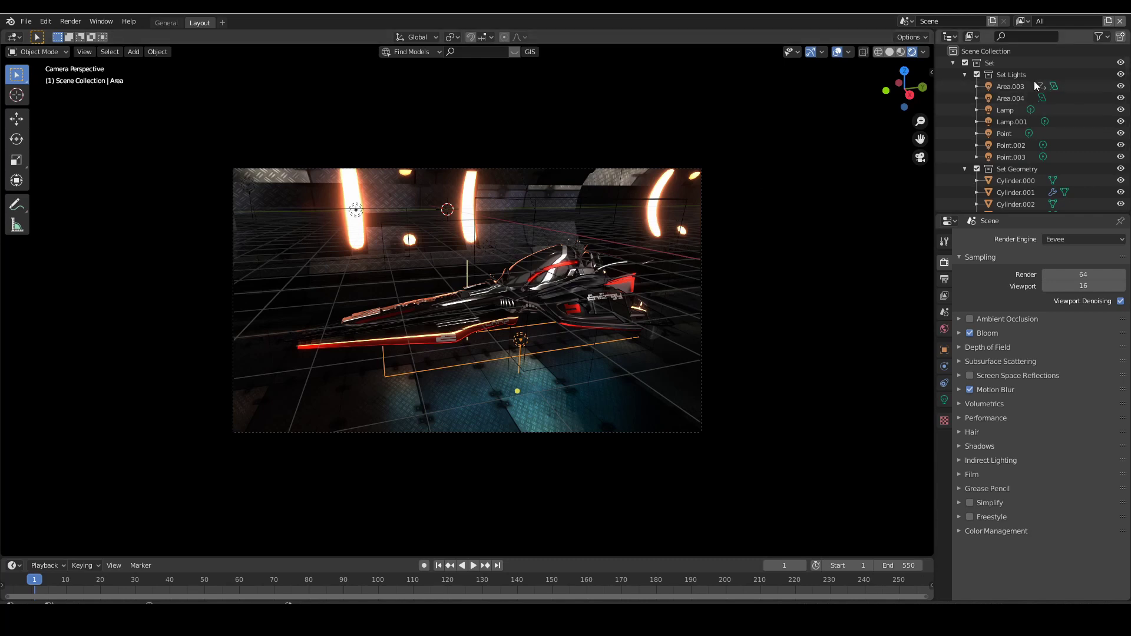
- Change the spaceship scene's render engine to Cycles and preview it in Rendered shading
left_click(889, 52)
left_click(1066, 239)
left_click(1053, 278)
key("shift+z")
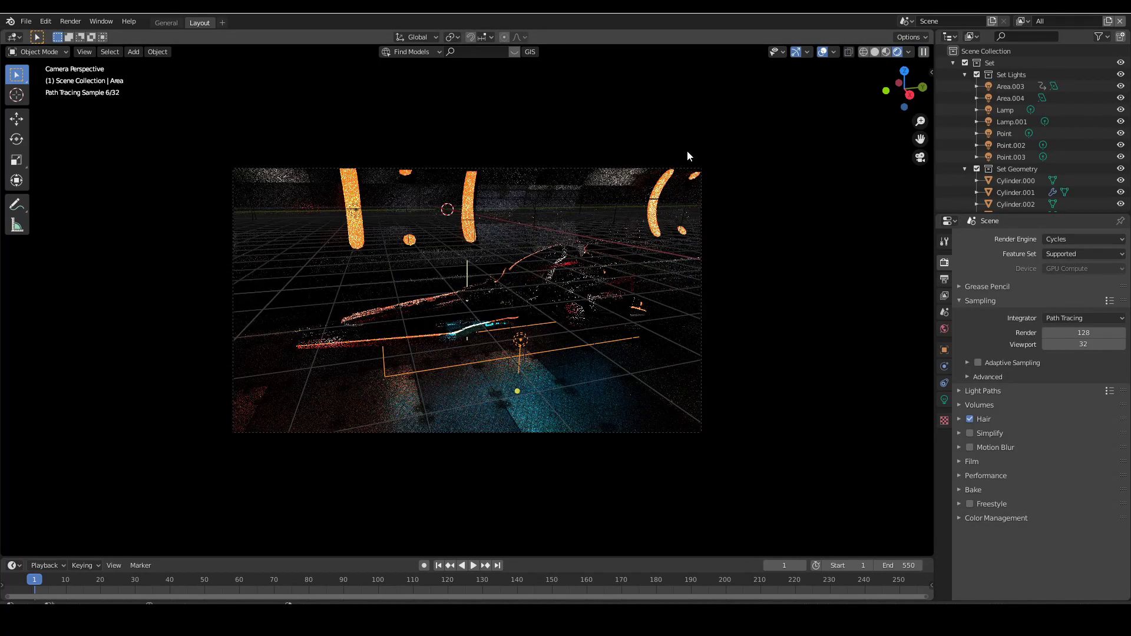
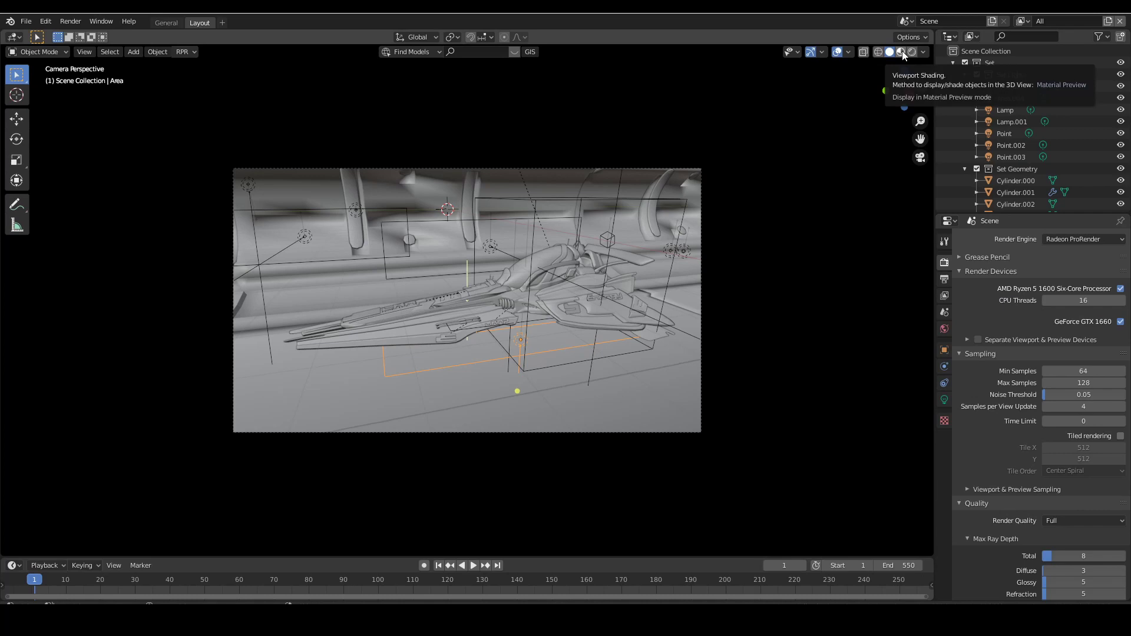
- Preview the spaceship with Radeon ProRender at Full quality in Material Preview and Rendered shading, returning to Solid after each
left_click(901, 51)
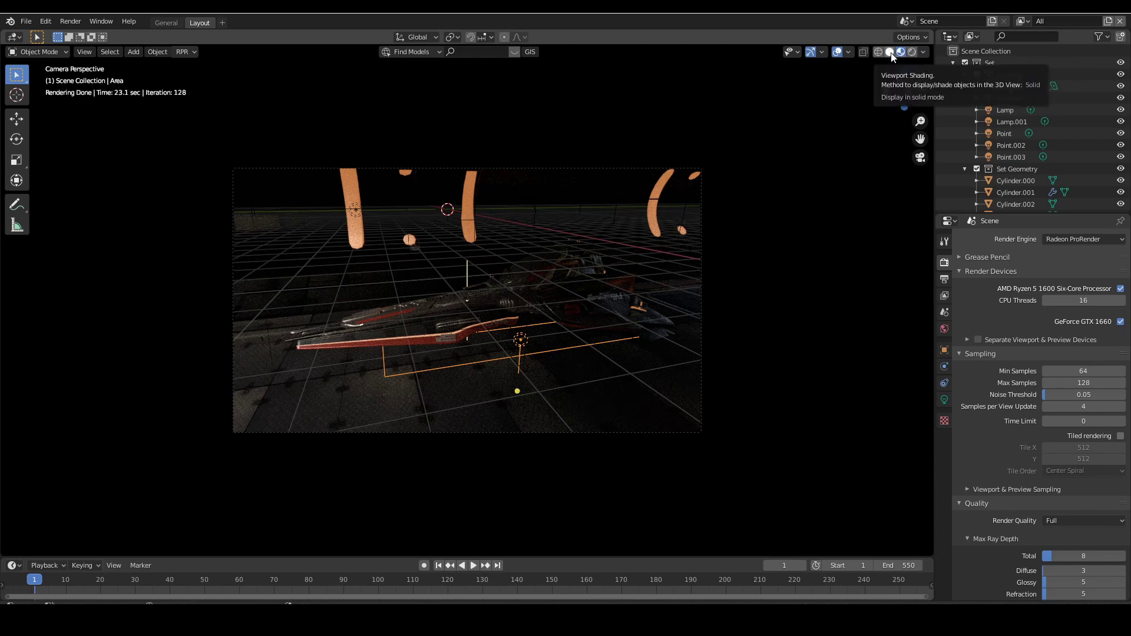
left_click(891, 53)
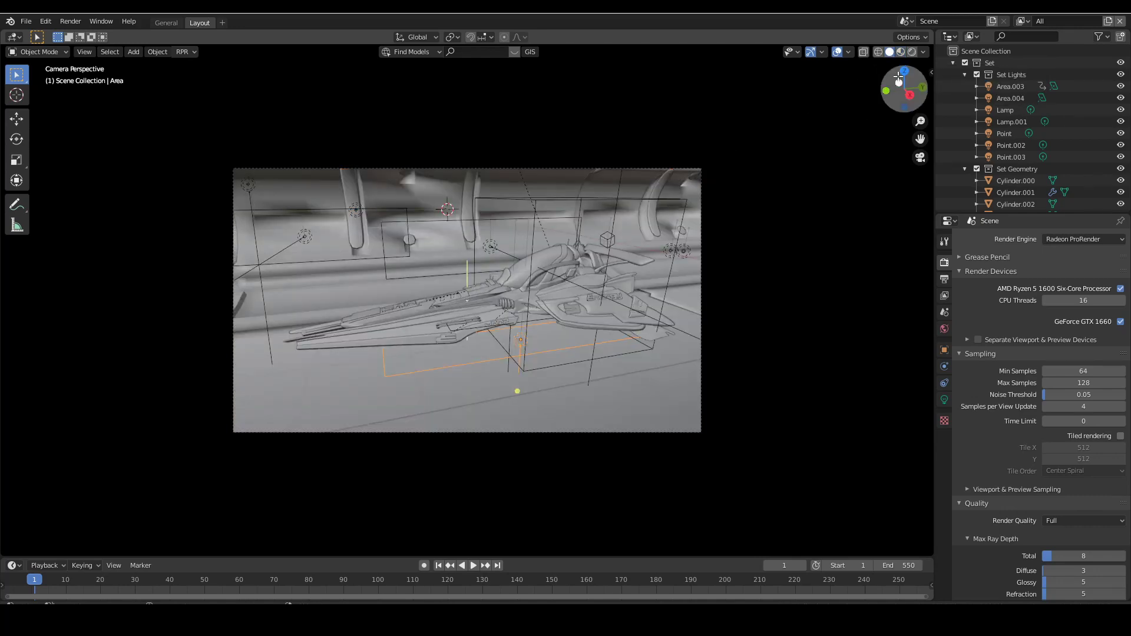
left_click(912, 52)
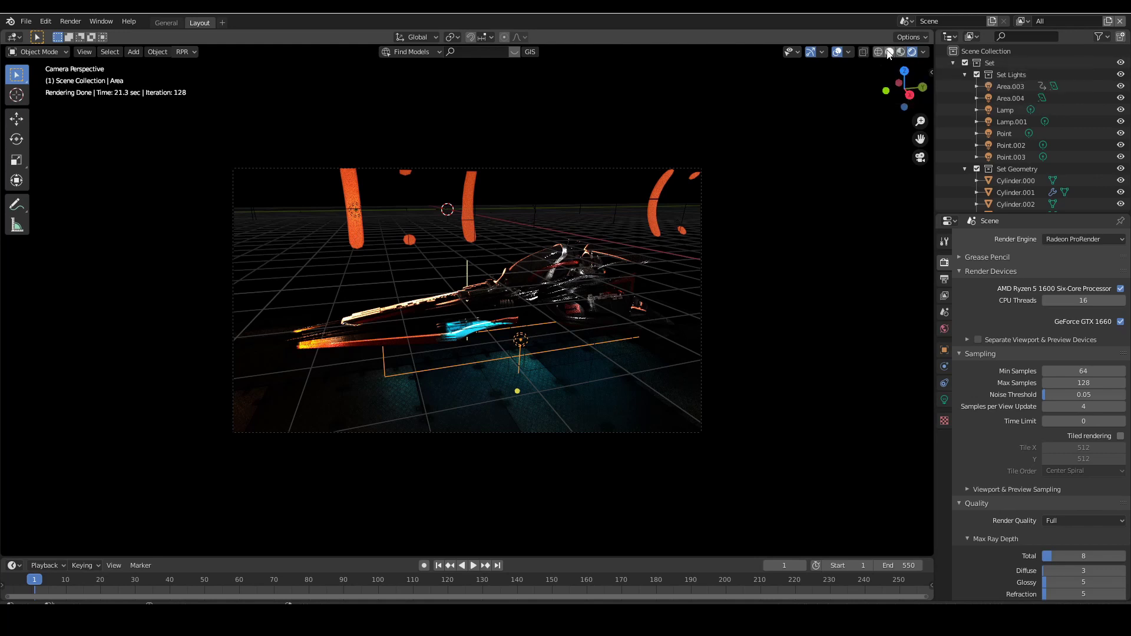
left_click(890, 51)
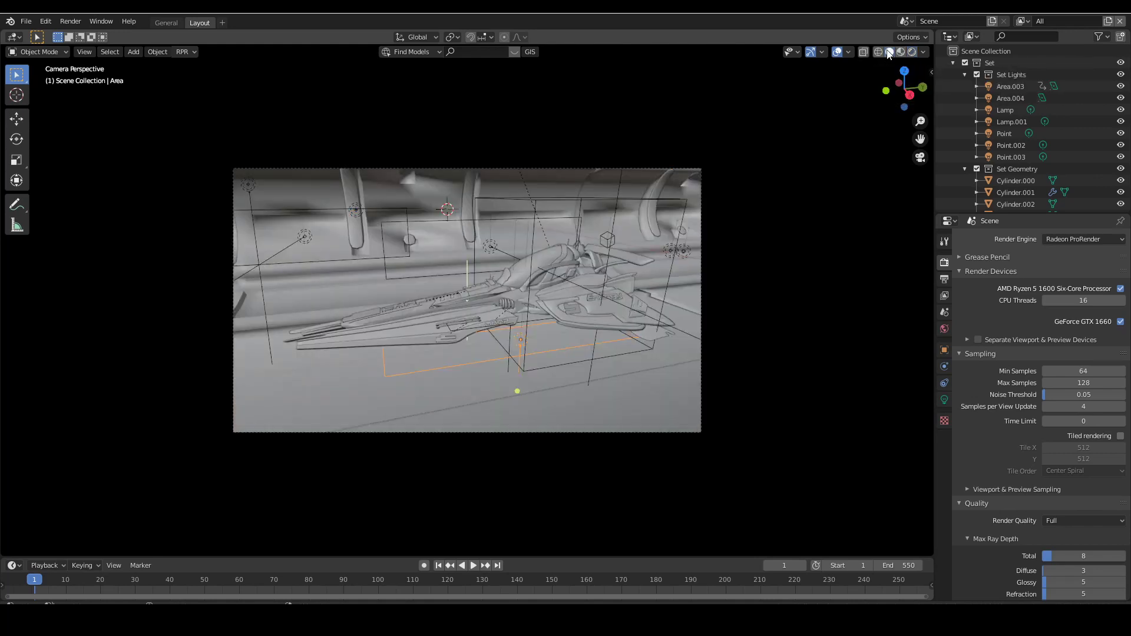
- Set the ProRender render quality to Low and preview the spaceship in Material Preview and Rendered shading, ending in Wireframe
left_click(1065, 522)
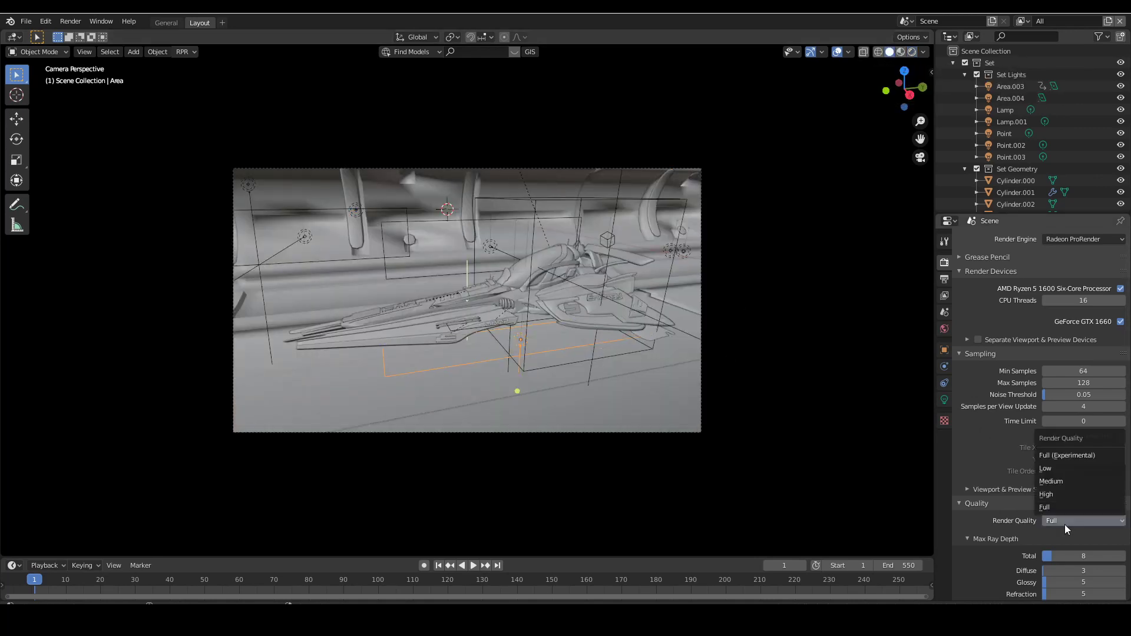
left_click(1062, 469)
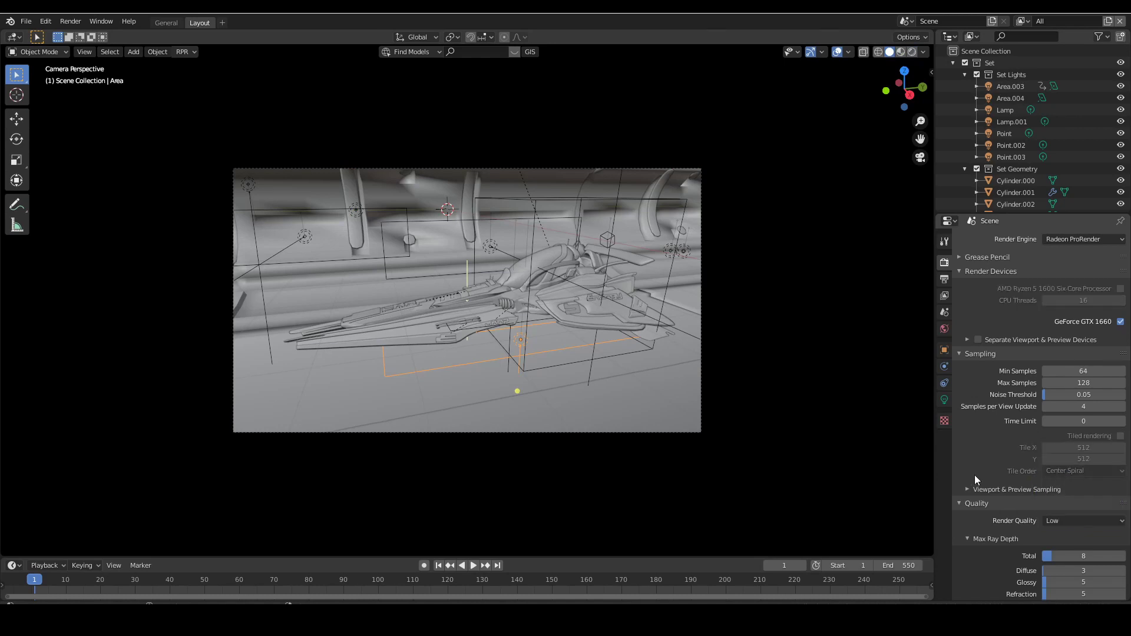
left_click(901, 52)
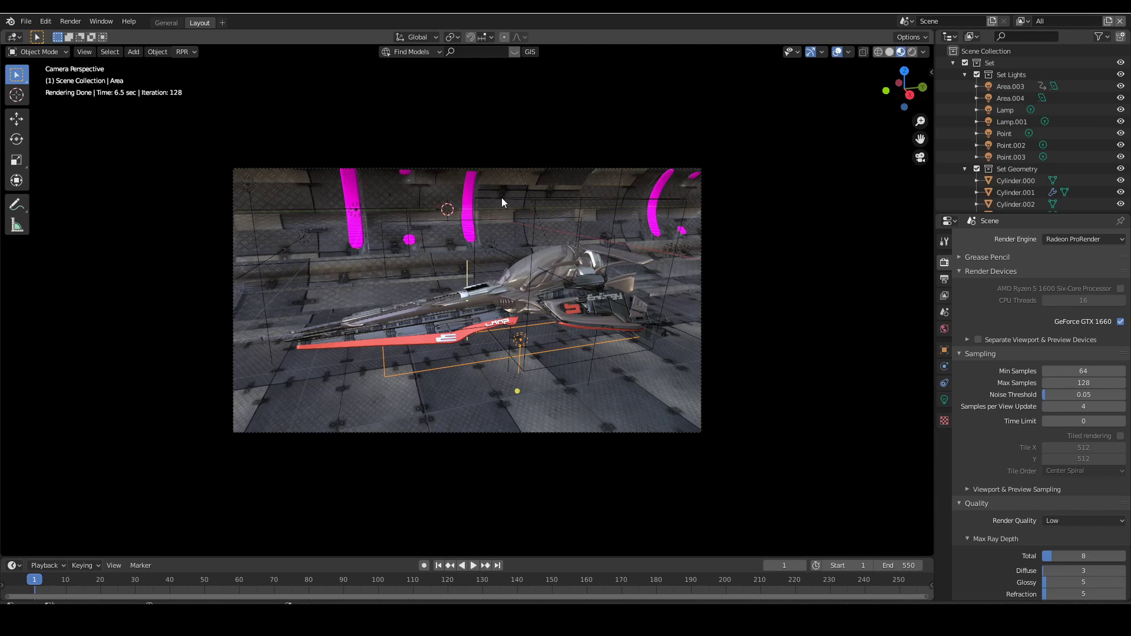
left_click(890, 52)
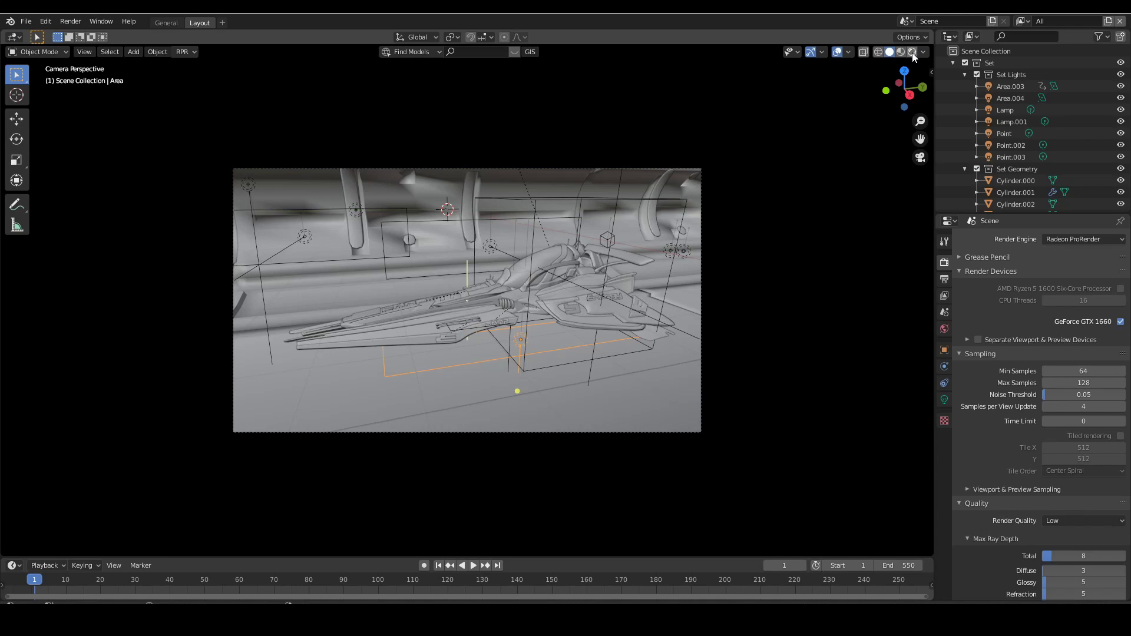
left_click(911, 52)
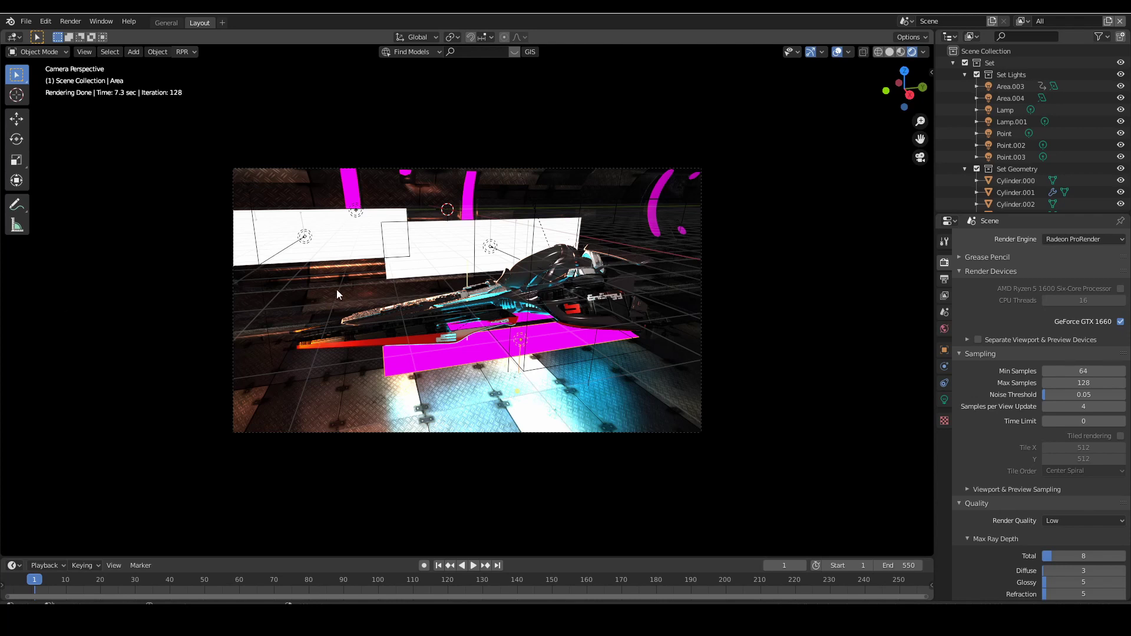
left_click(879, 52)
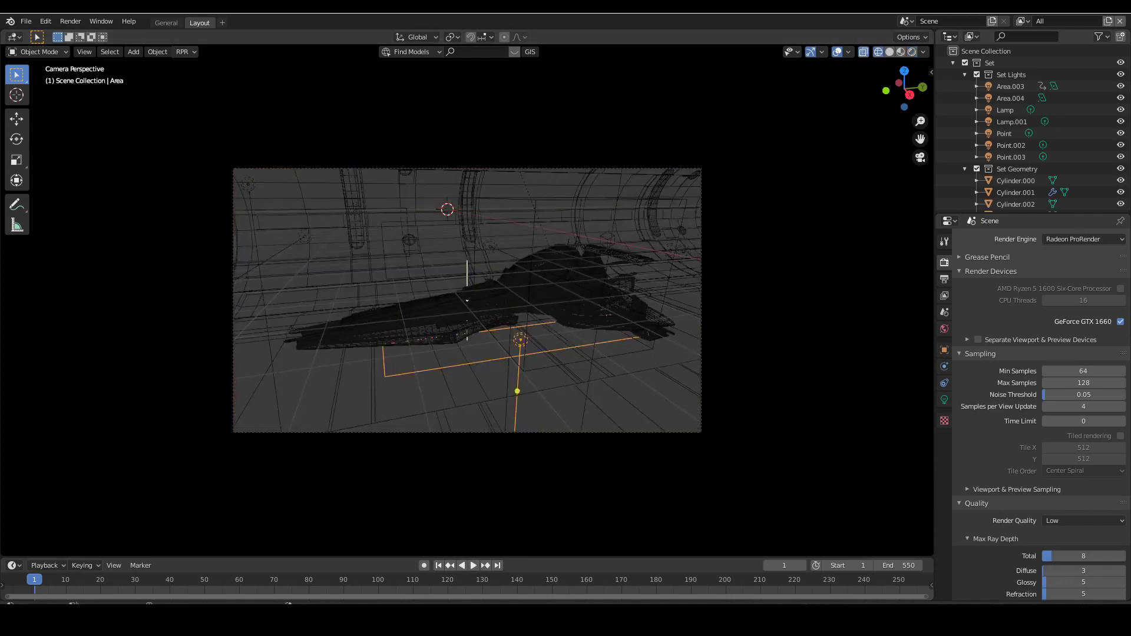
- Switch back to the Blender window with the orange car scene and set its render engine to Cycles
mouse_move(419, 619)
left_click(493, 541)
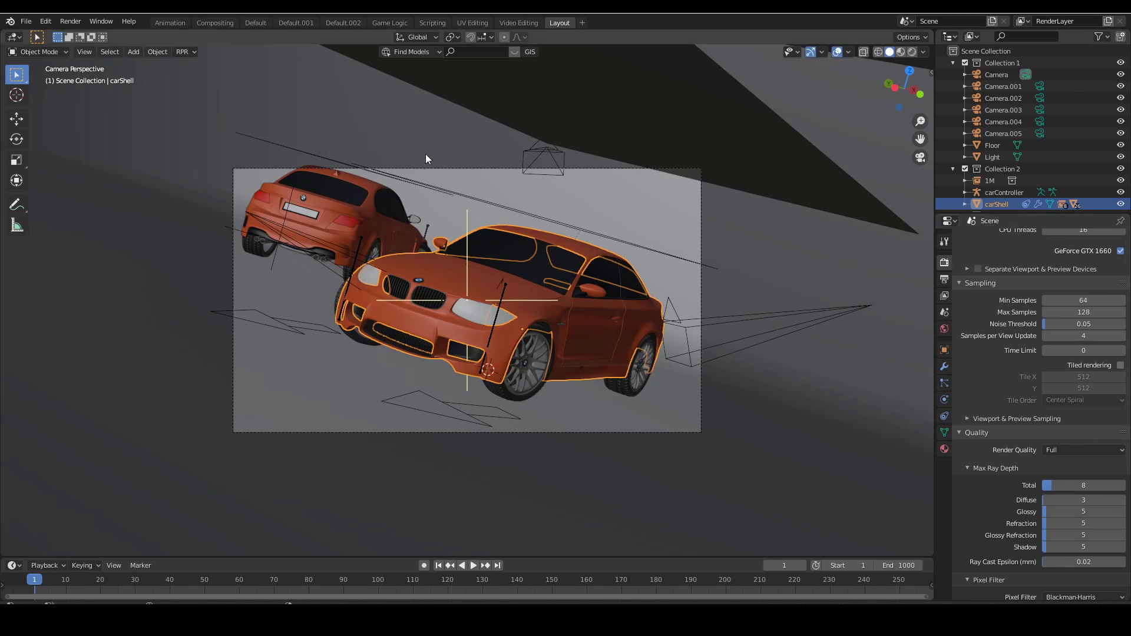
scroll(960, 253, "up", 3)
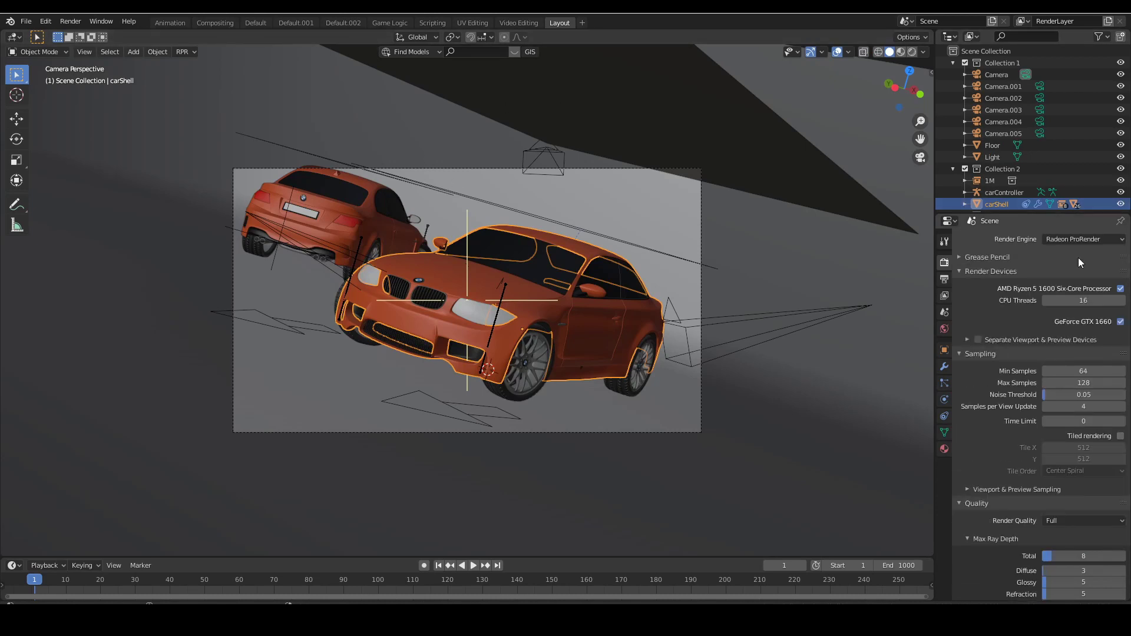
left_click(1069, 239)
left_click(1059, 280)
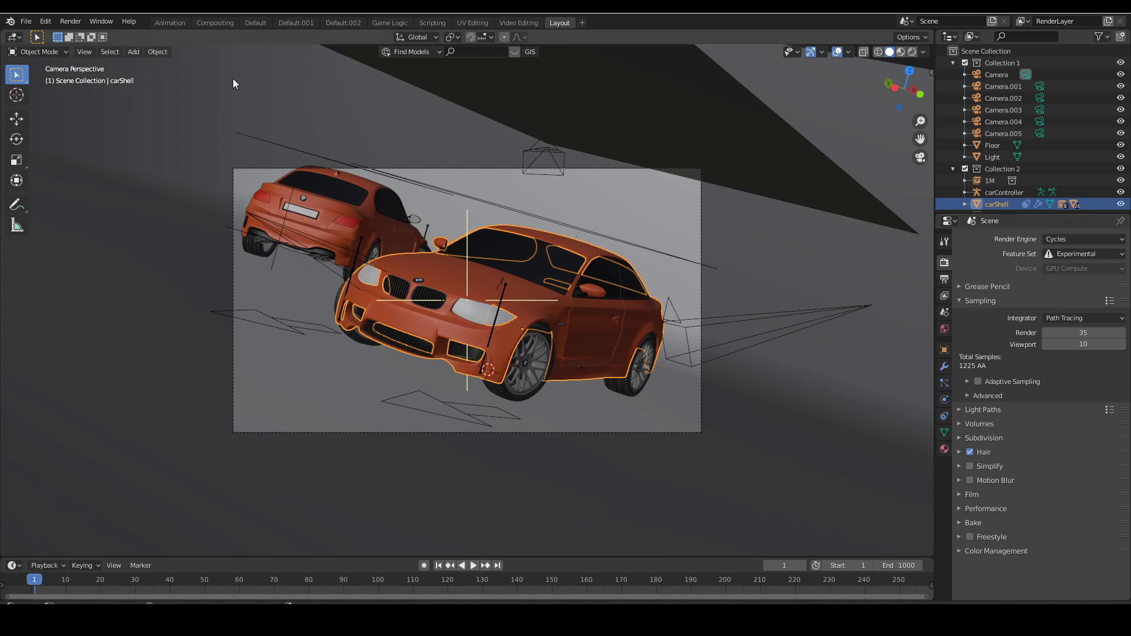
- Render the car scene as a still image with Cycles and select Slot 2 for the following render result
left_click(72, 20)
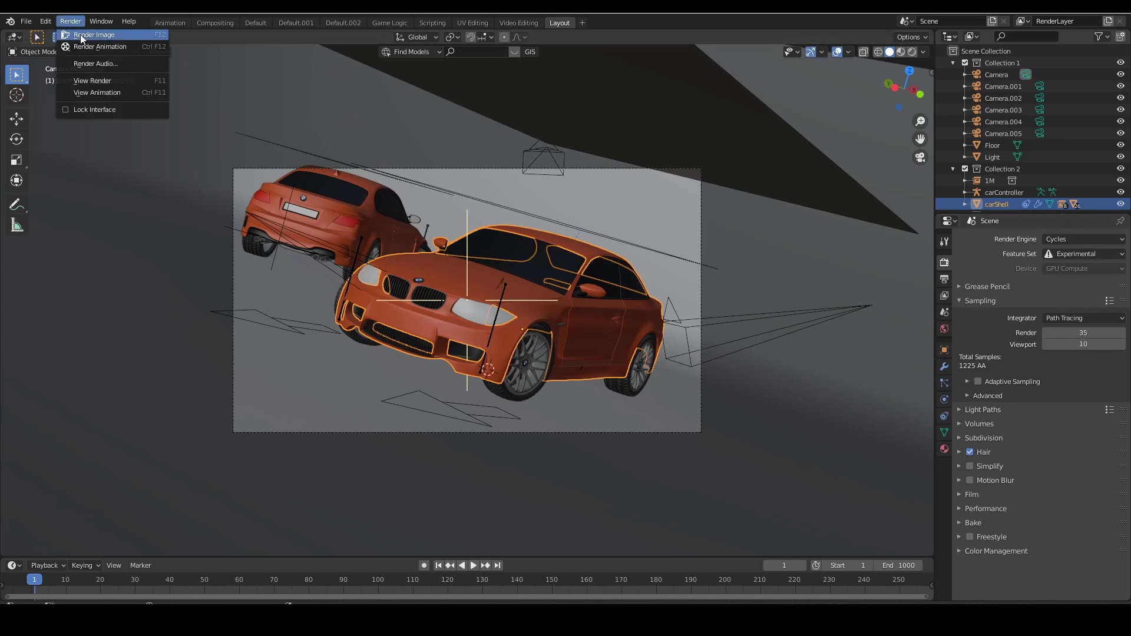
left_click(80, 34)
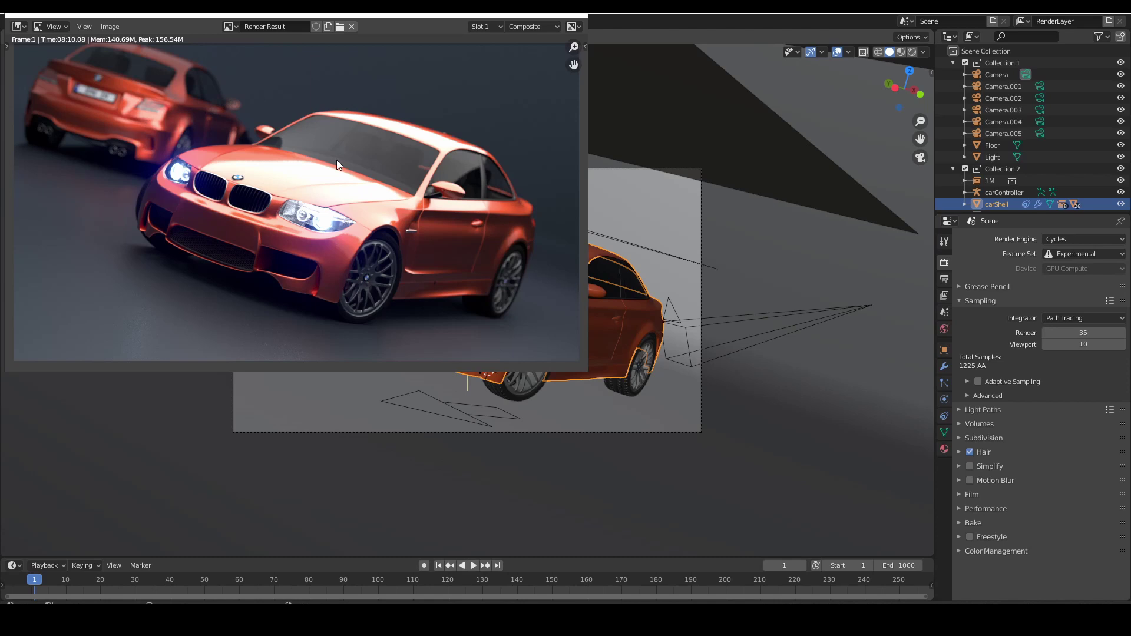
left_click(485, 26)
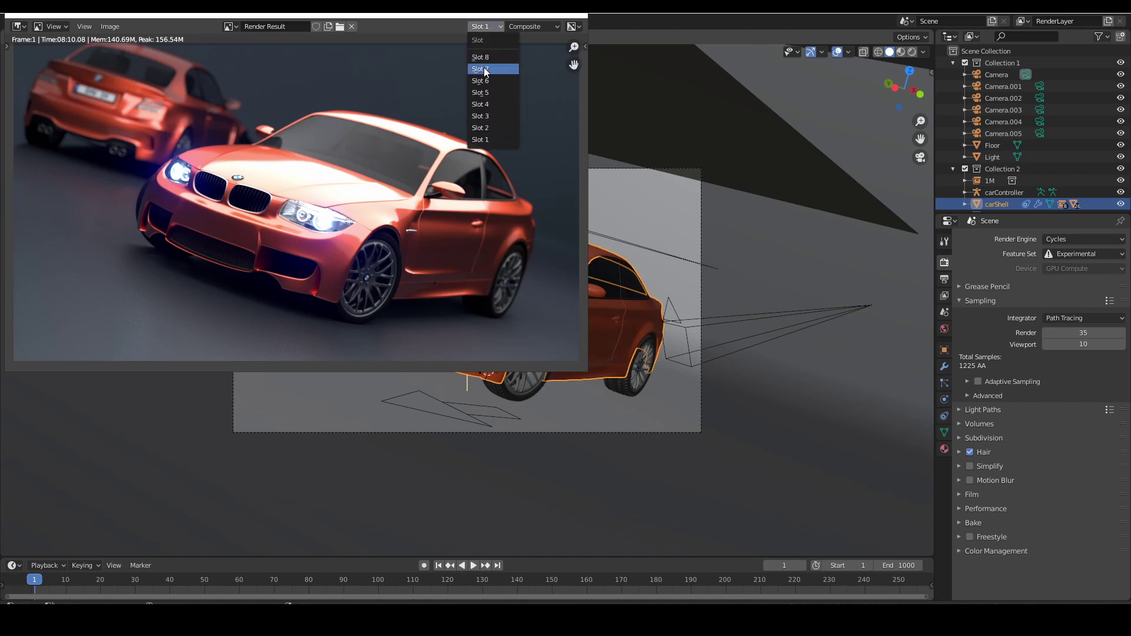
left_click(482, 128)
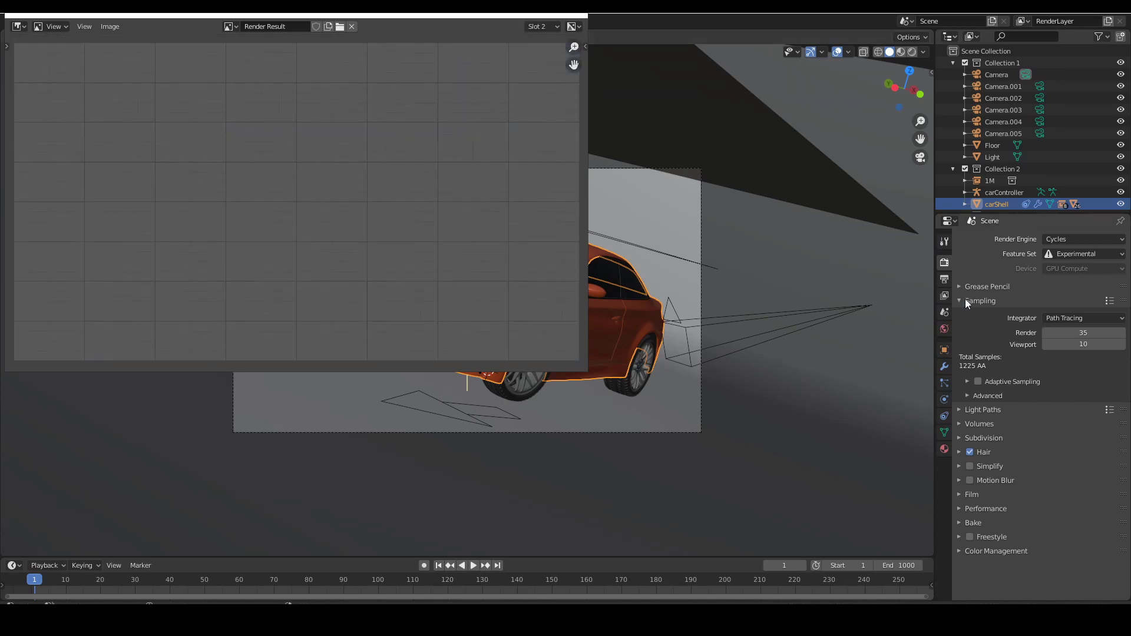
- Set the car scene's render engine to Radeon ProRender and collapse its Max Ray Depth settings
left_click(1065, 238)
left_click(1068, 305)
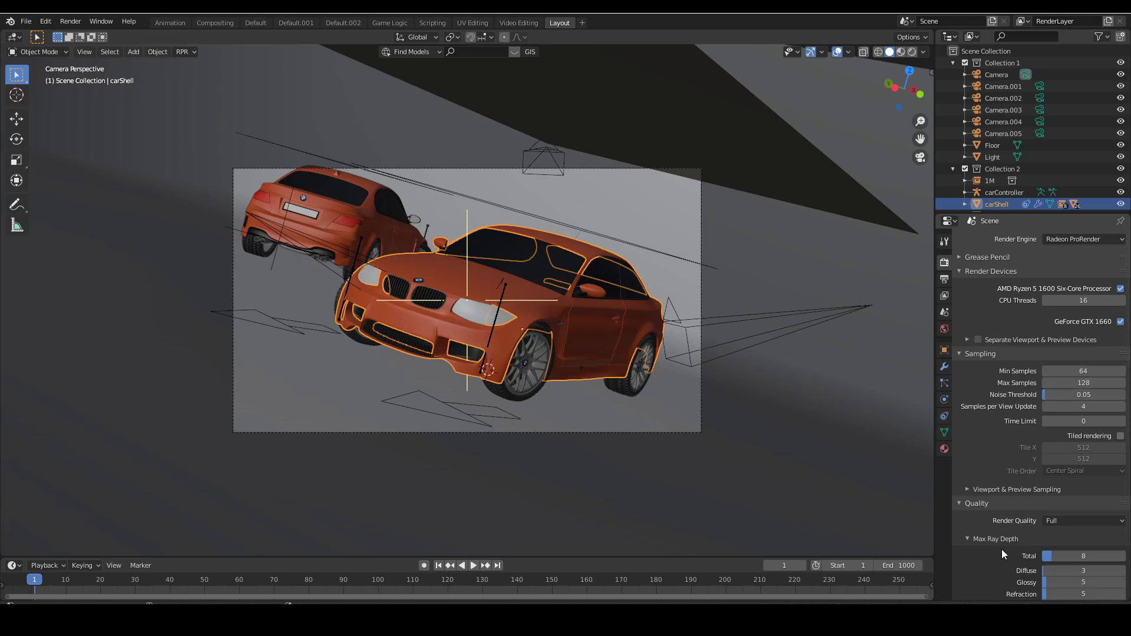
left_click(970, 540)
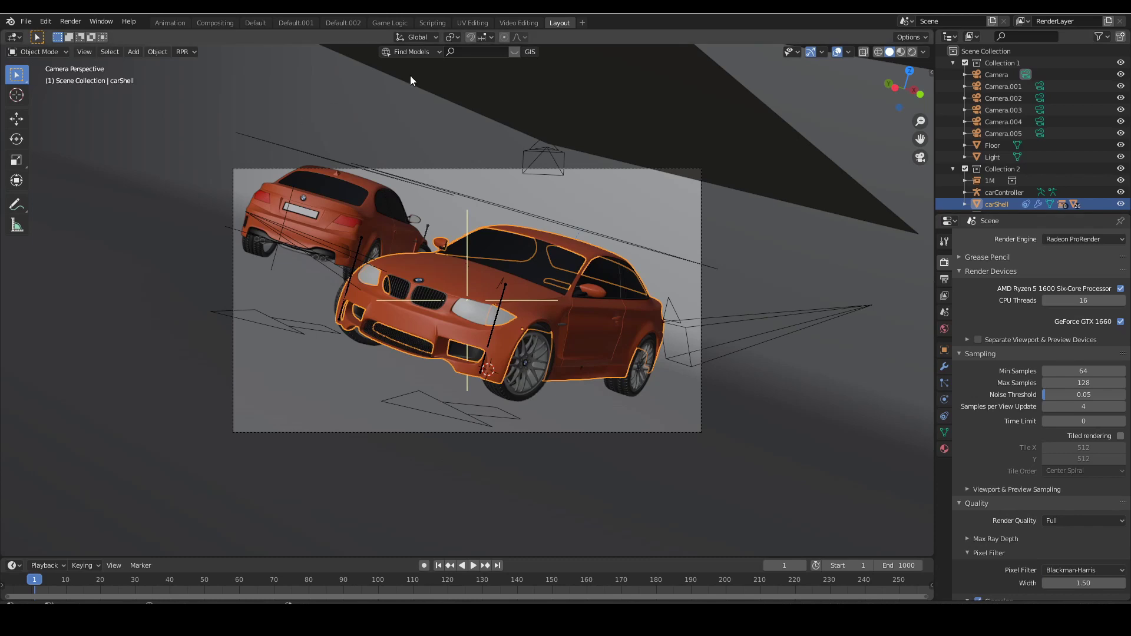
- Render the car image with Radeon ProRender into Slot 2 and display the Cycles render in Slot 1 for comparison
left_click(70, 22)
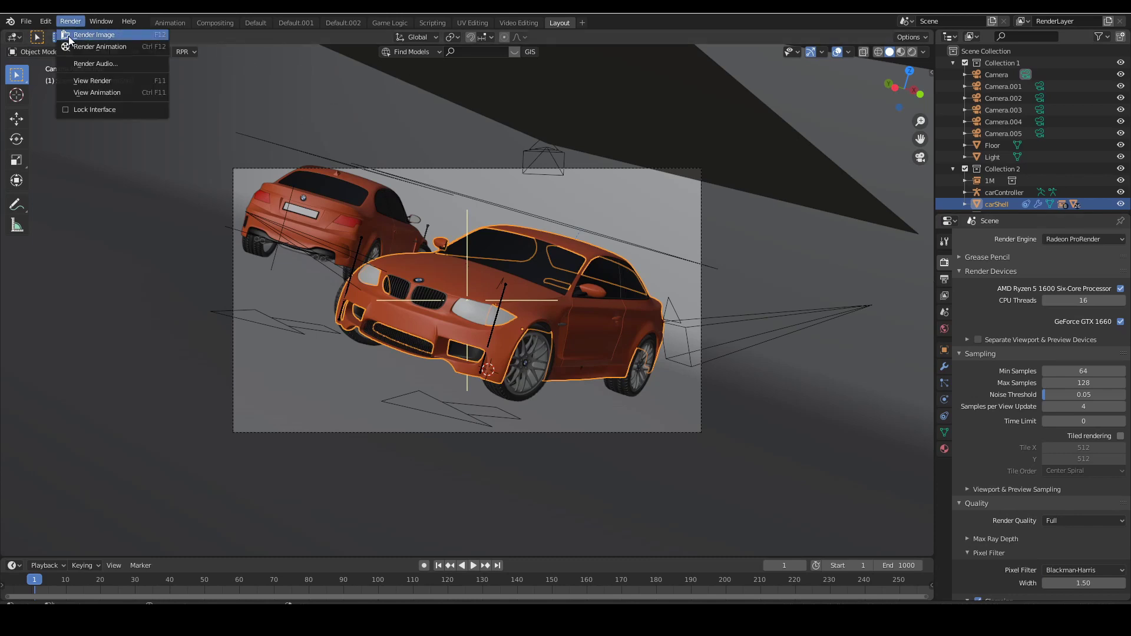
left_click(69, 33)
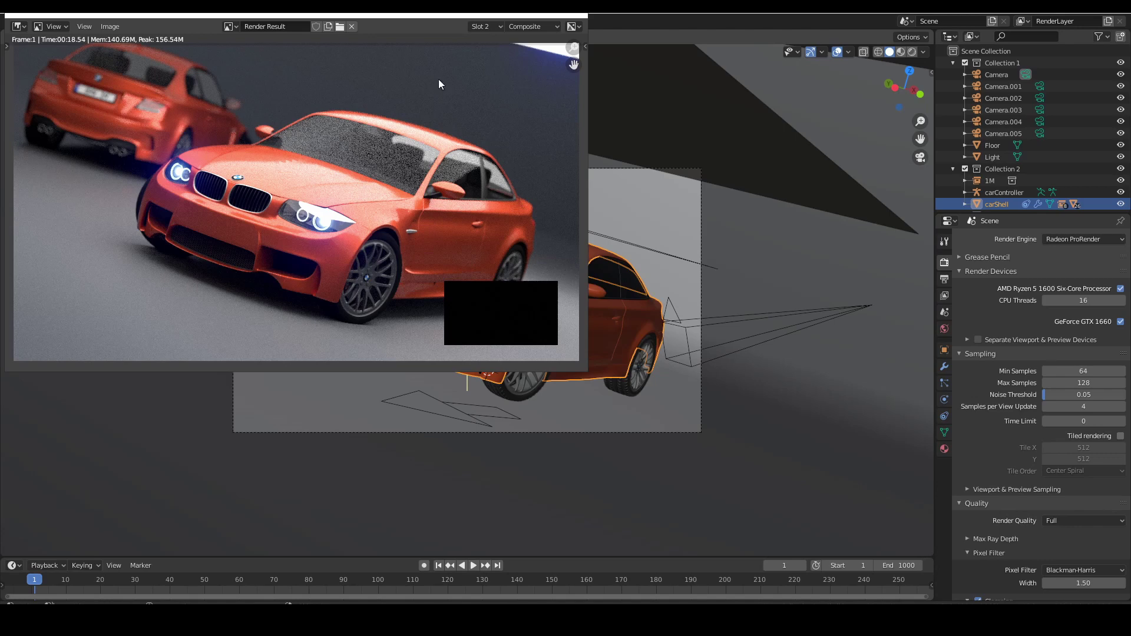
left_click(489, 29)
left_click(487, 136)
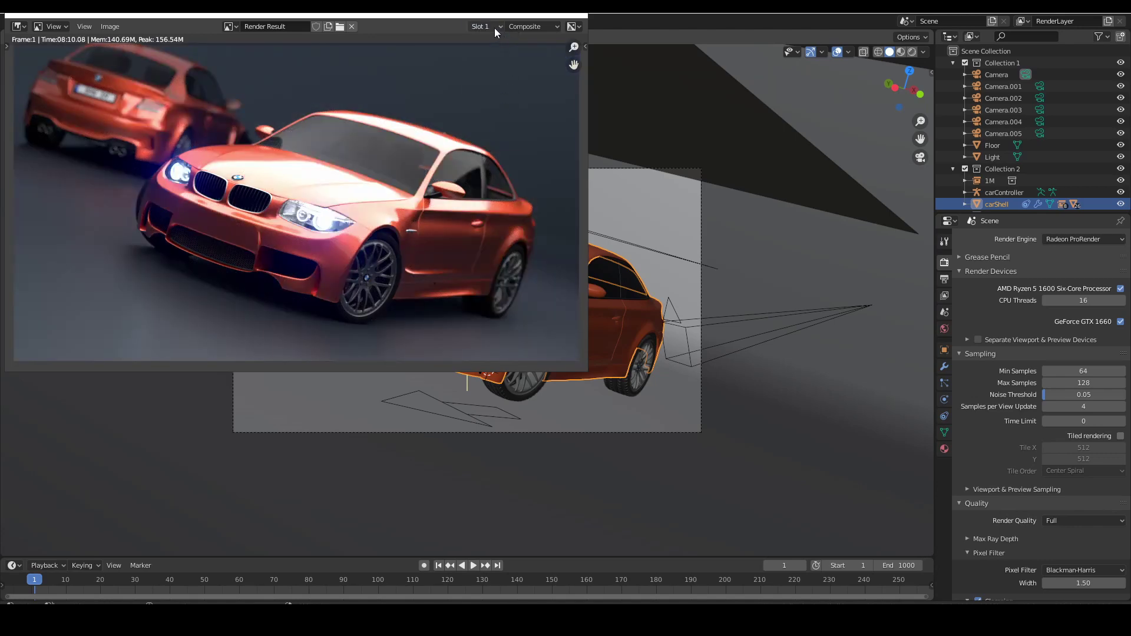
- Compare the Cycles car render in Slot 1 with the Radeon ProRender result in Slot 2 by alternating between both slots, finishing on Slot 2
left_click(494, 28)
left_click(483, 125)
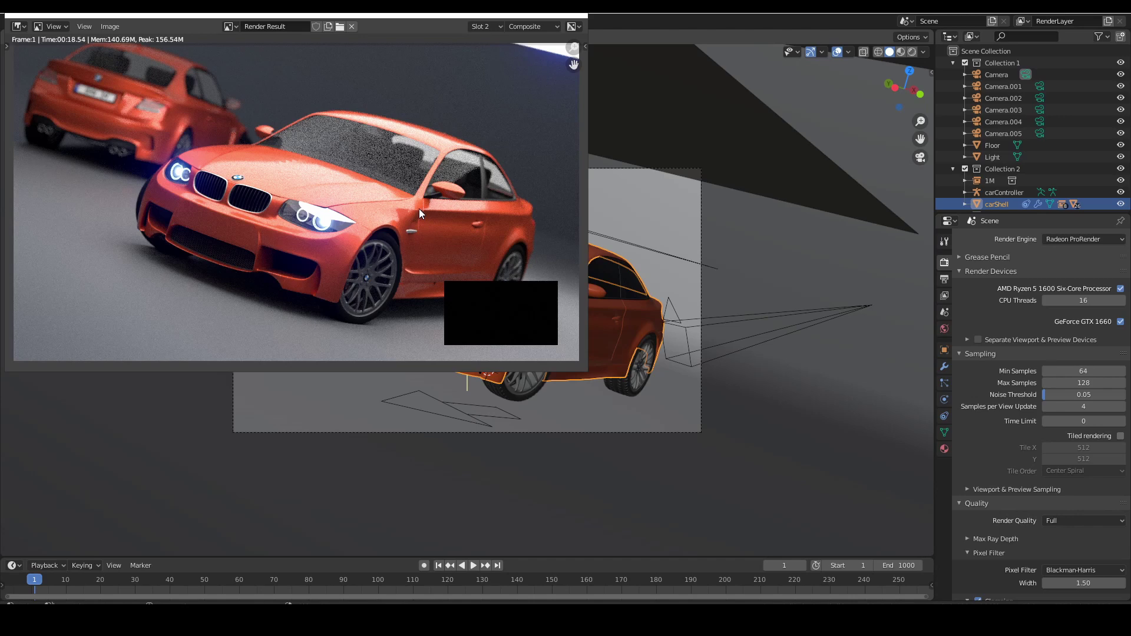
left_click(489, 27)
key("Escape")
left_click(484, 30)
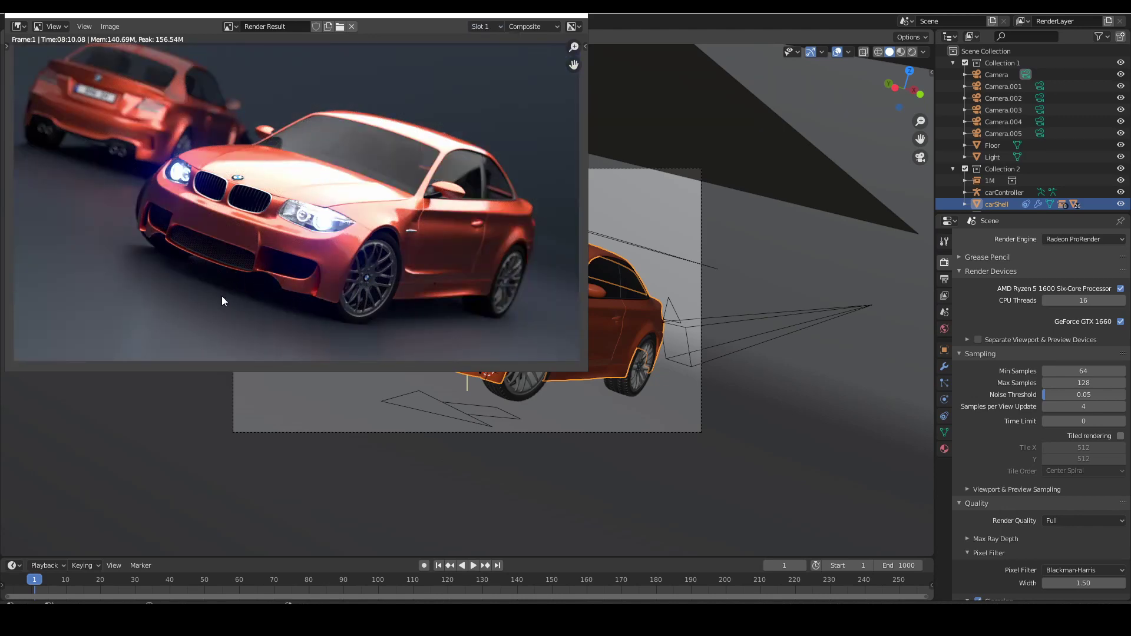
left_click(490, 27)
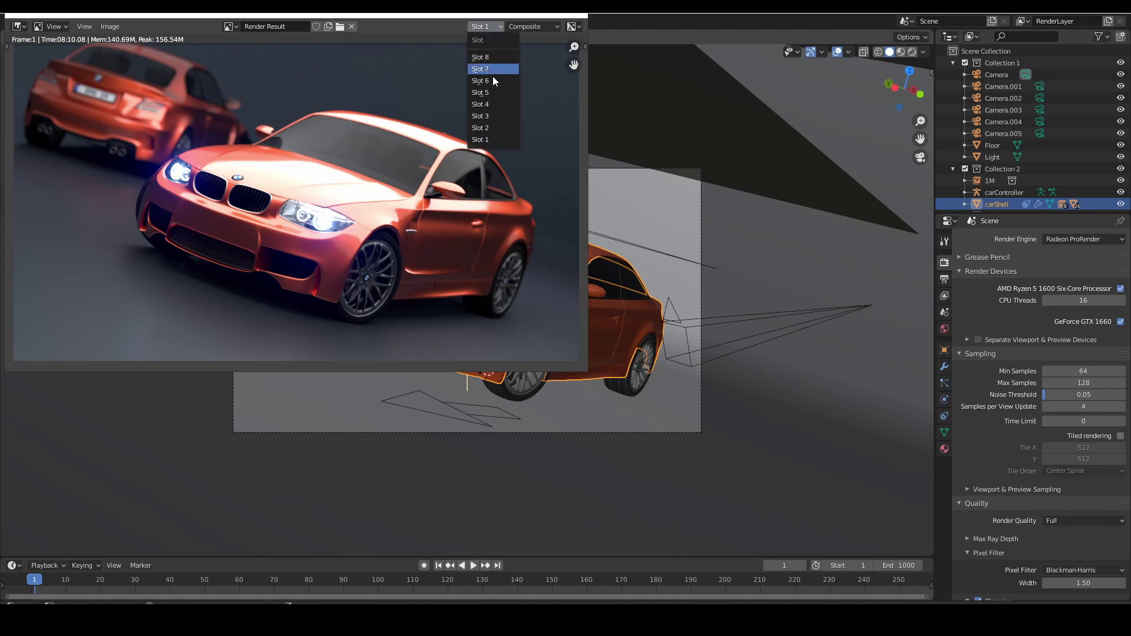
left_click(489, 127)
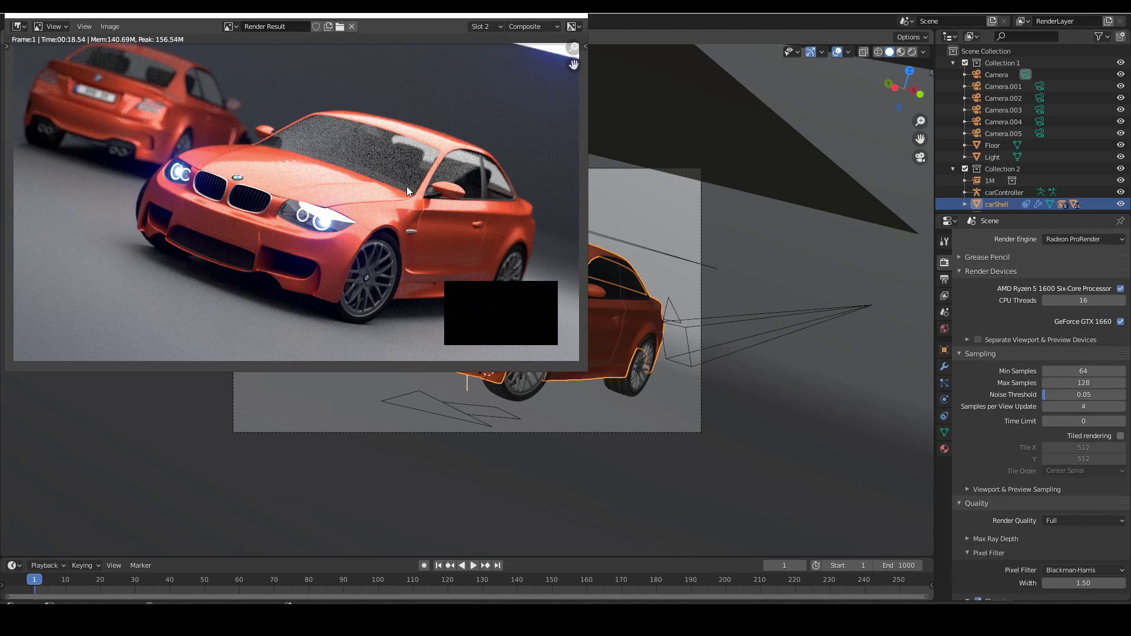
left_click(499, 26)
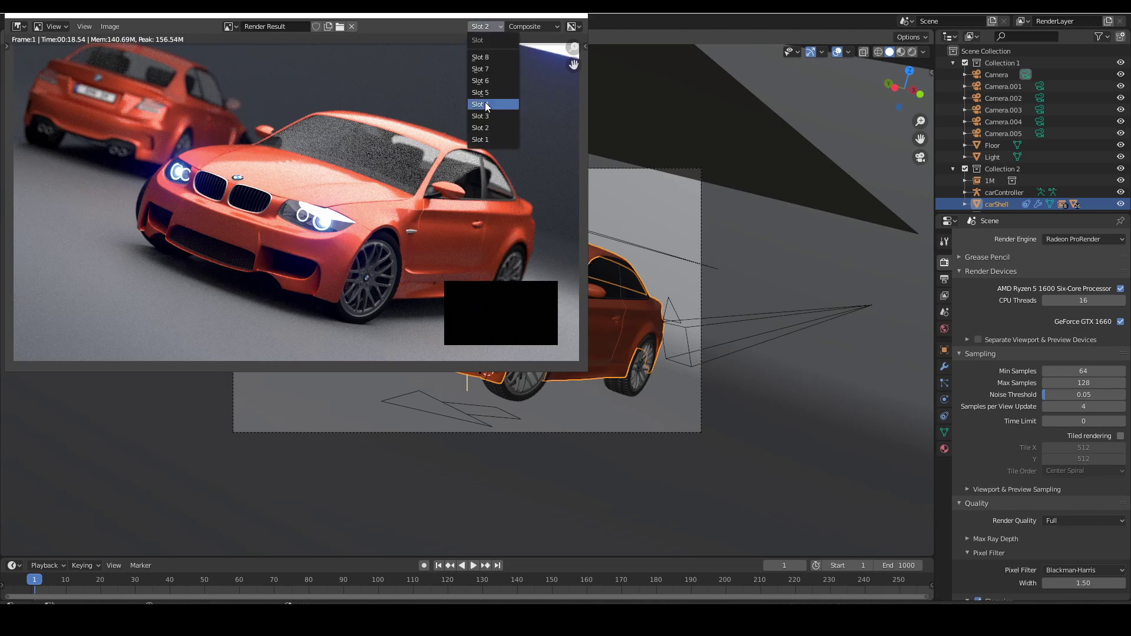
left_click(487, 141)
left_click(493, 27)
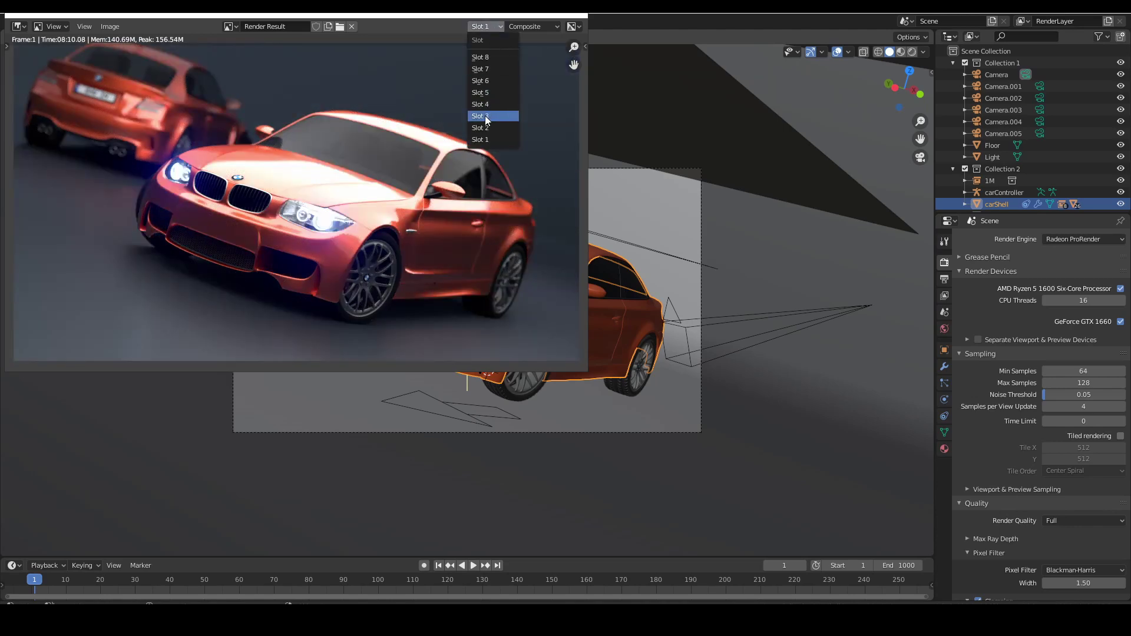
left_click(481, 123)
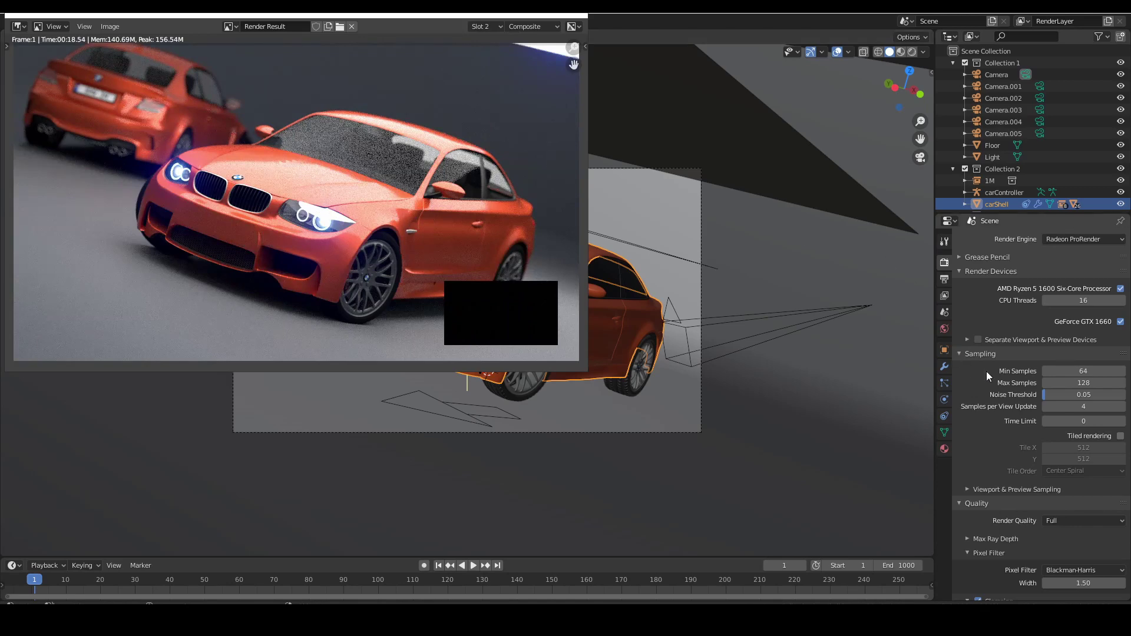
- Collapse the Quality settings and set the Radeon ProRender Max Samples to 1024
left_click(964, 354)
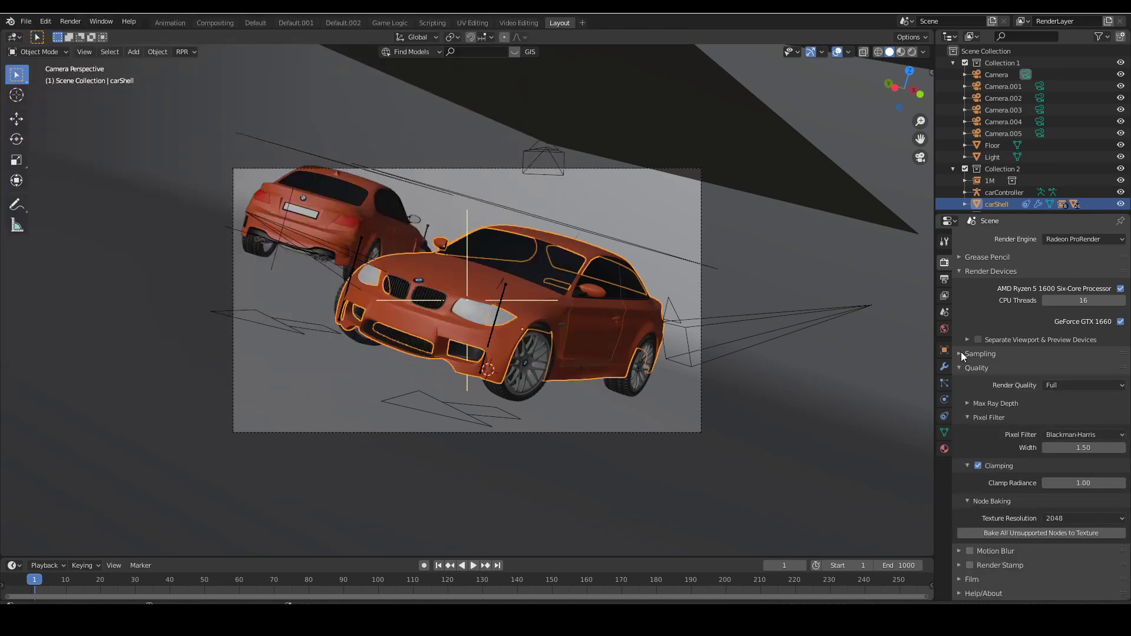
left_click(963, 368)
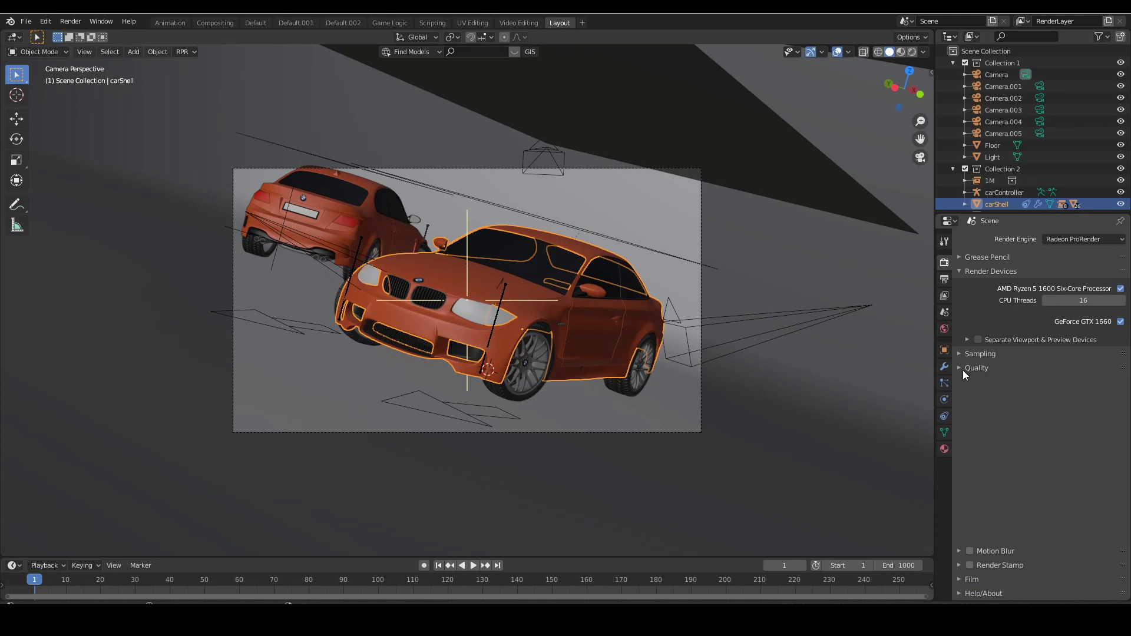
left_click(963, 354)
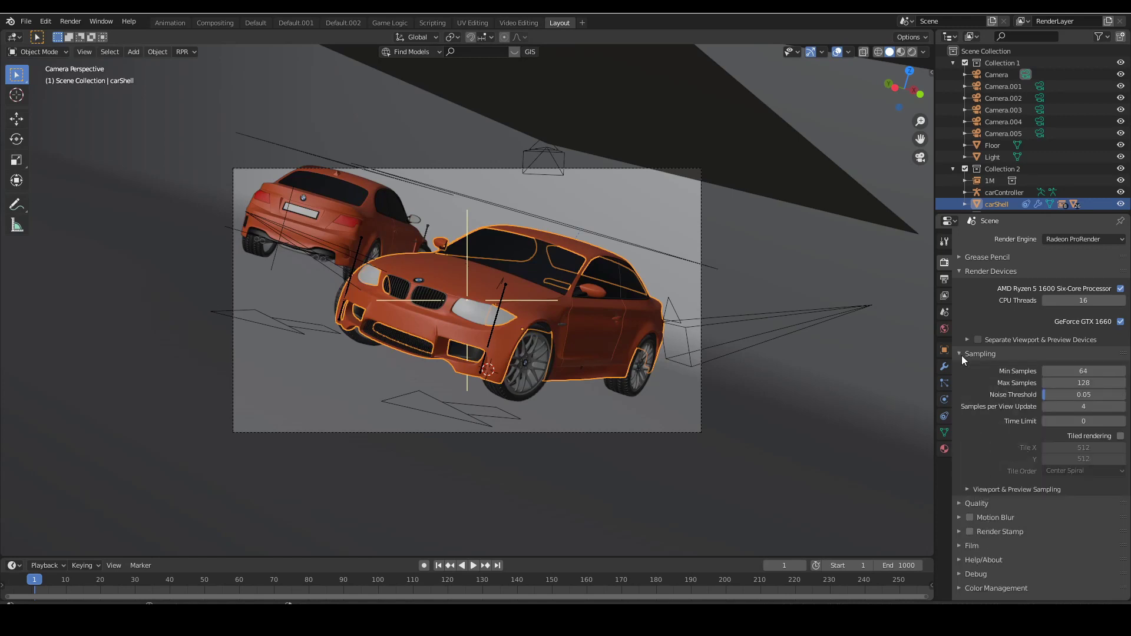
left_click(1078, 384)
type("100")
key("BackSpace")
type("24")
key("Return")
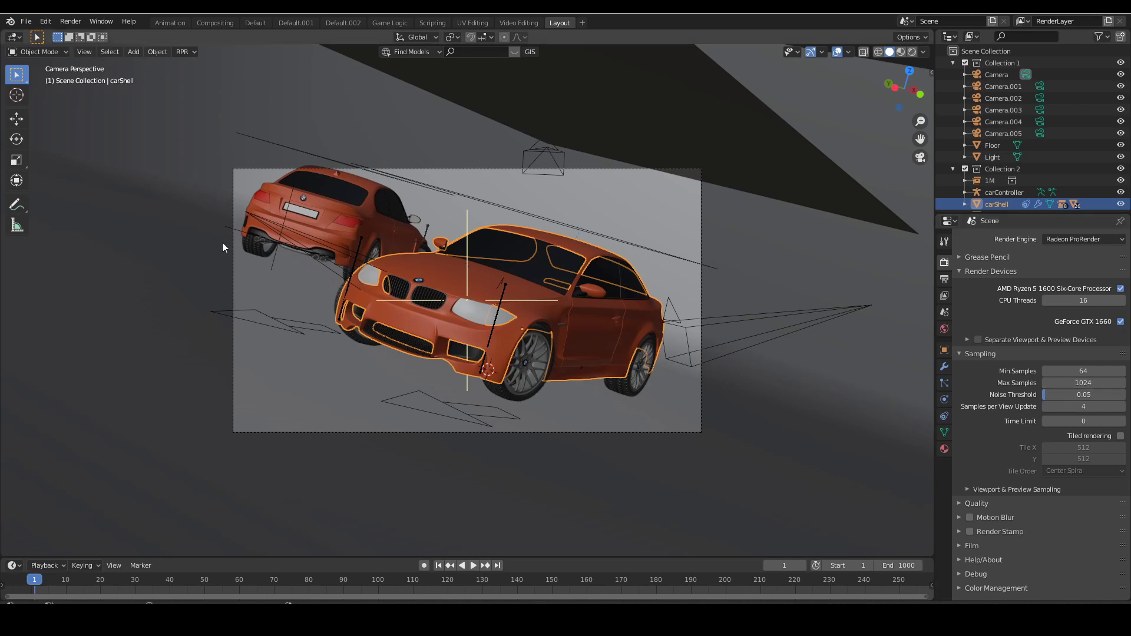
- Bring back the render result window, select the empty Slot 3, and render the car image into it with Radeon ProRender
left_click(73, 23)
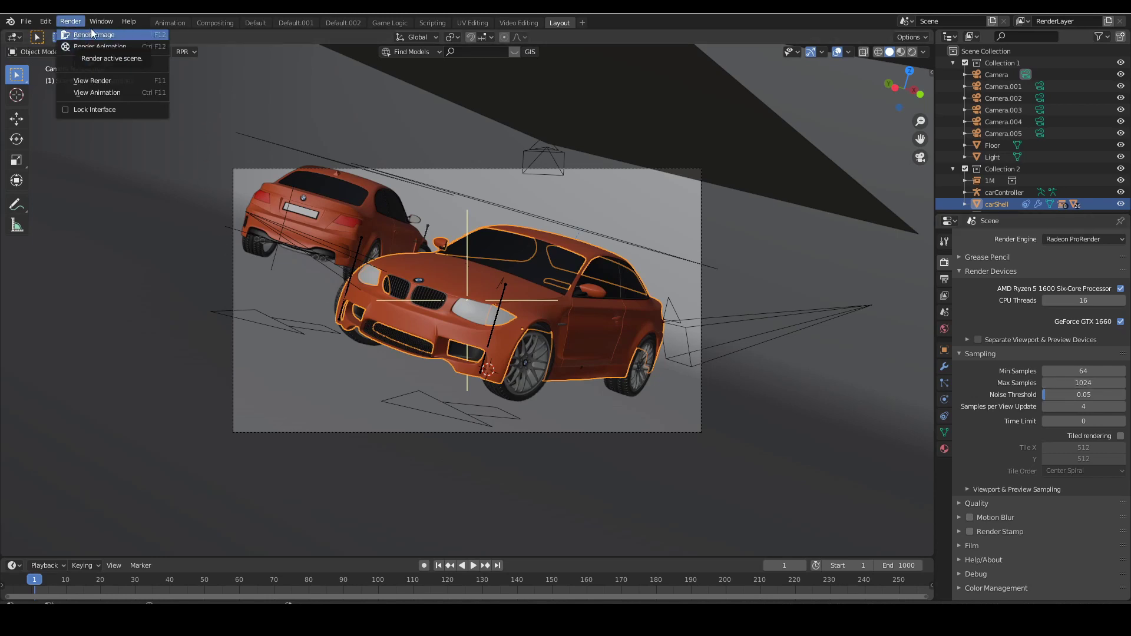
left_click(90, 34)
mouse_move(493, 556)
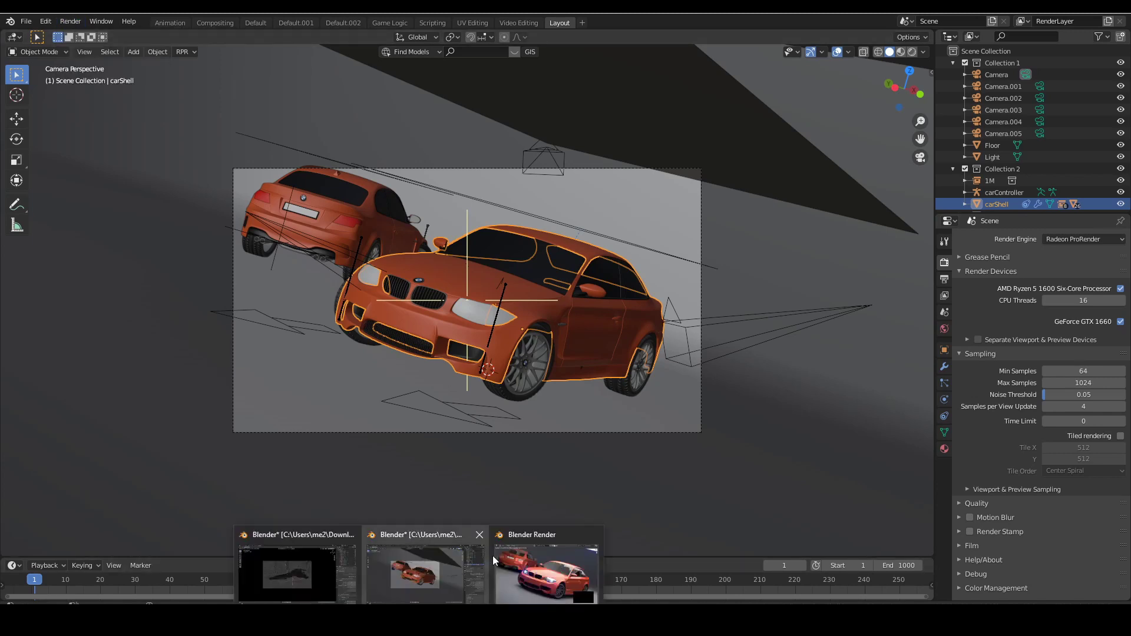
left_click(536, 539)
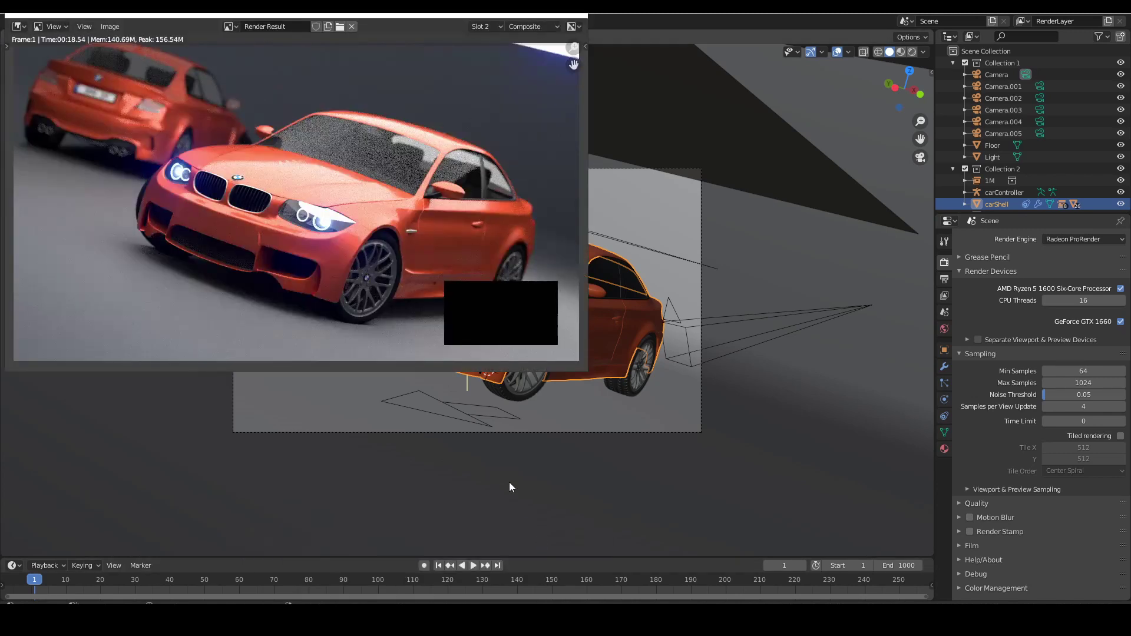
left_click(490, 27)
left_click(474, 117)
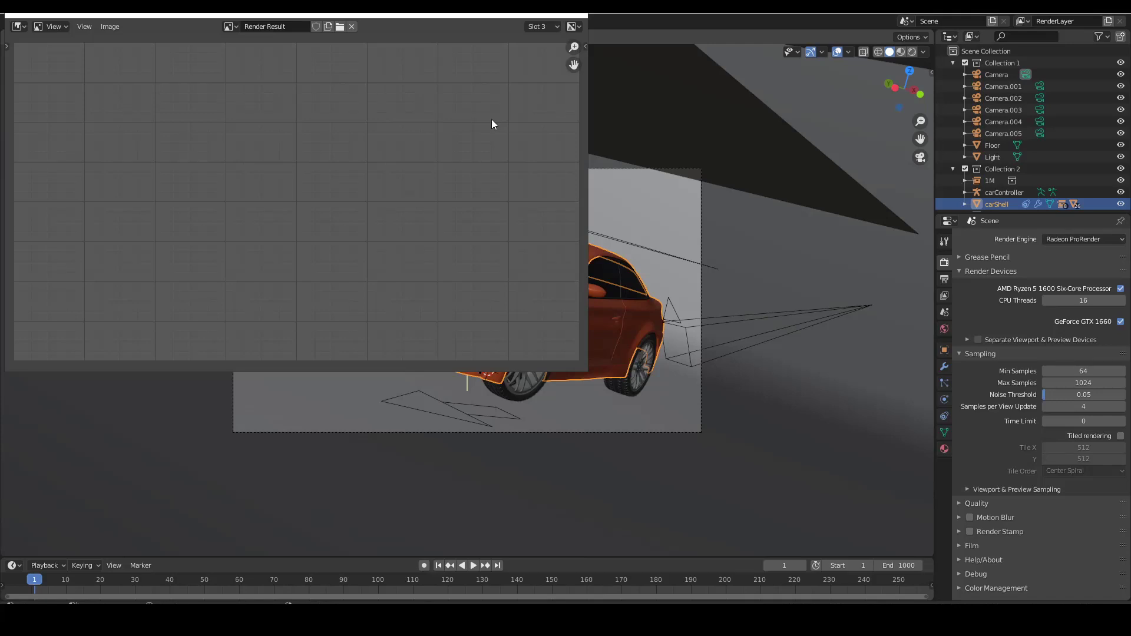
left_click_drag(423, 17, 475, 83)
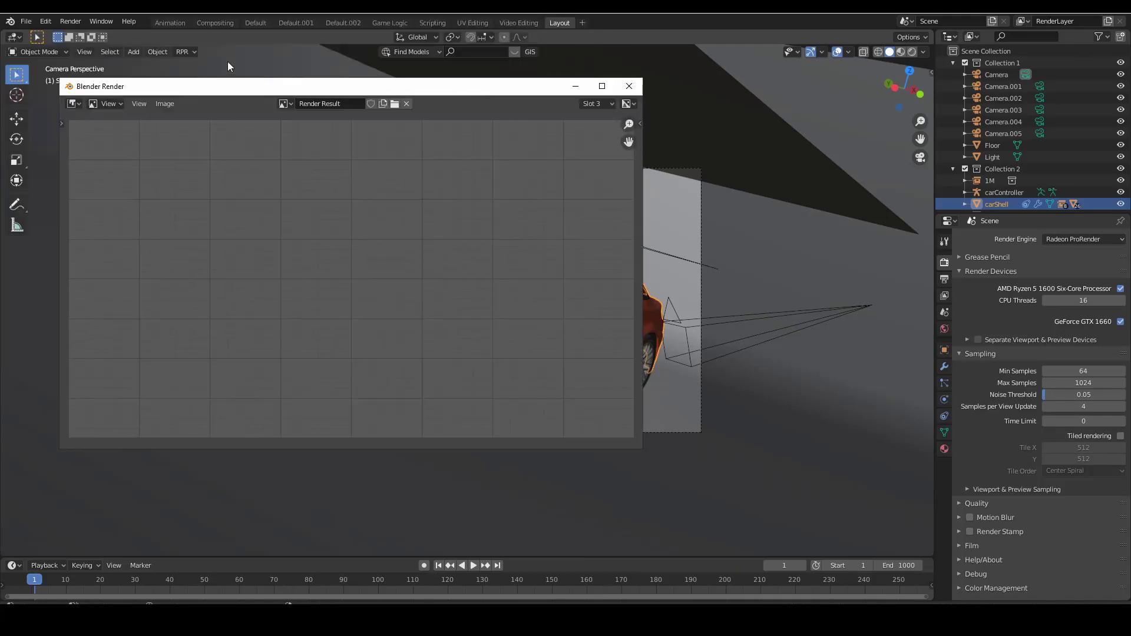
key("F12")
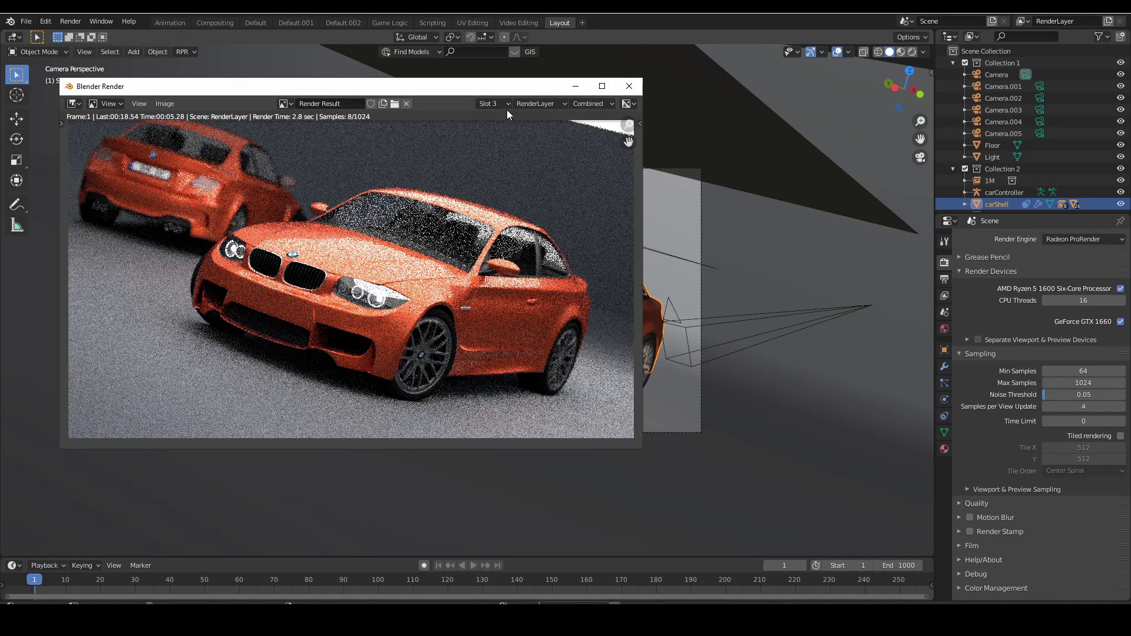
- Display the Cycles render in Slot 1 and compare its Composite and RenderLayer versions, finishing on RenderLayer
left_click(501, 103)
left_click(500, 213)
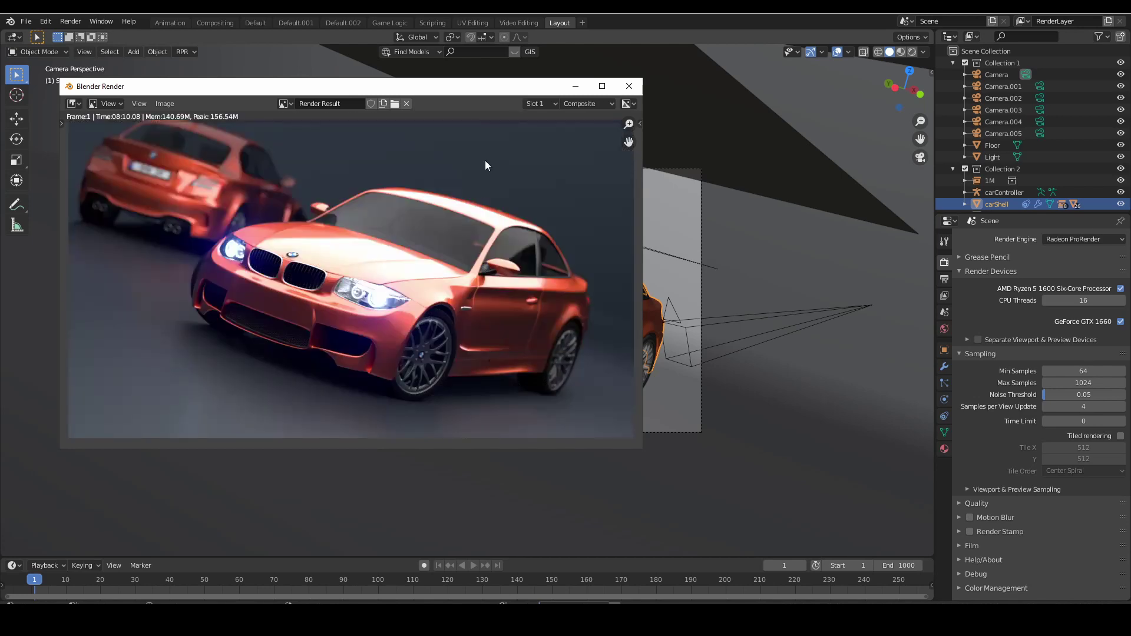
left_click(604, 105)
left_click(582, 136)
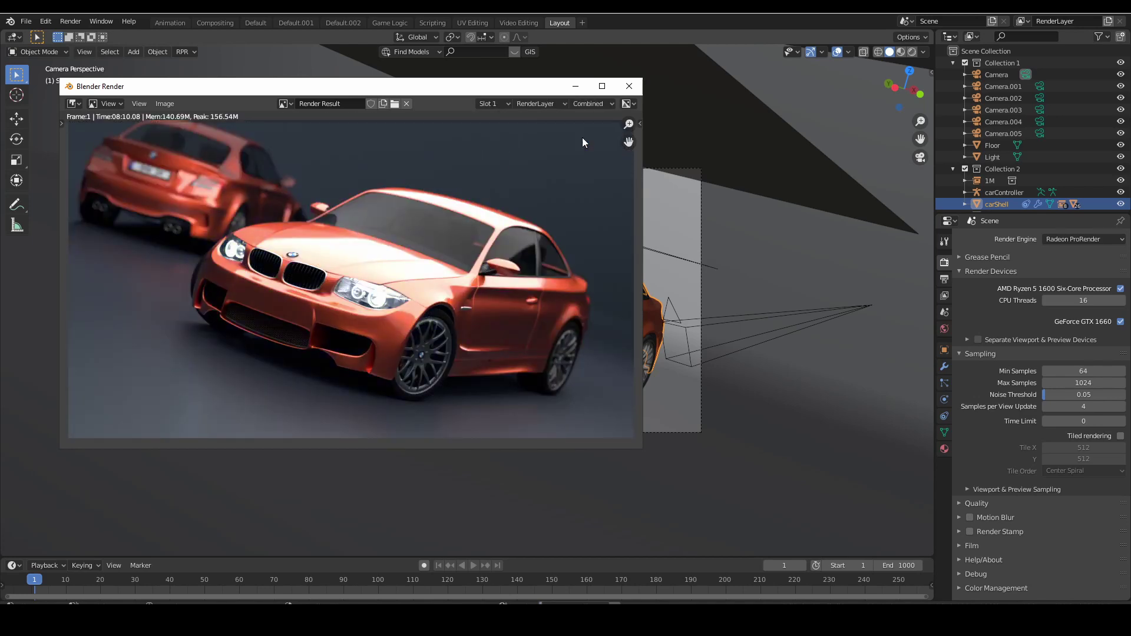
left_click(547, 106)
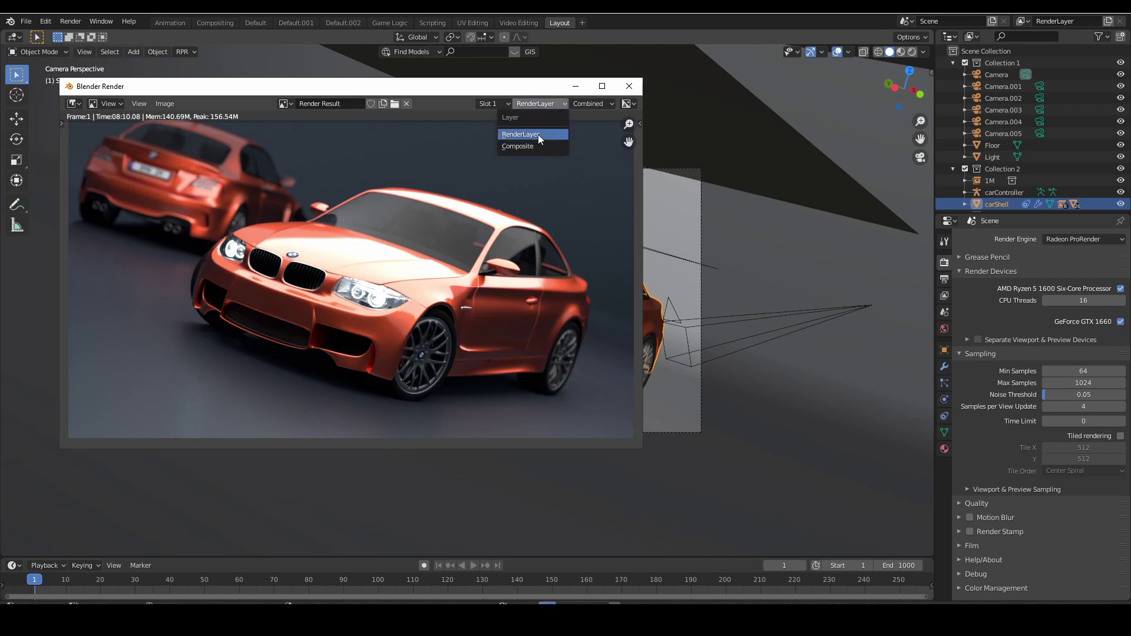
left_click(533, 144)
left_click(549, 103)
left_click(549, 103)
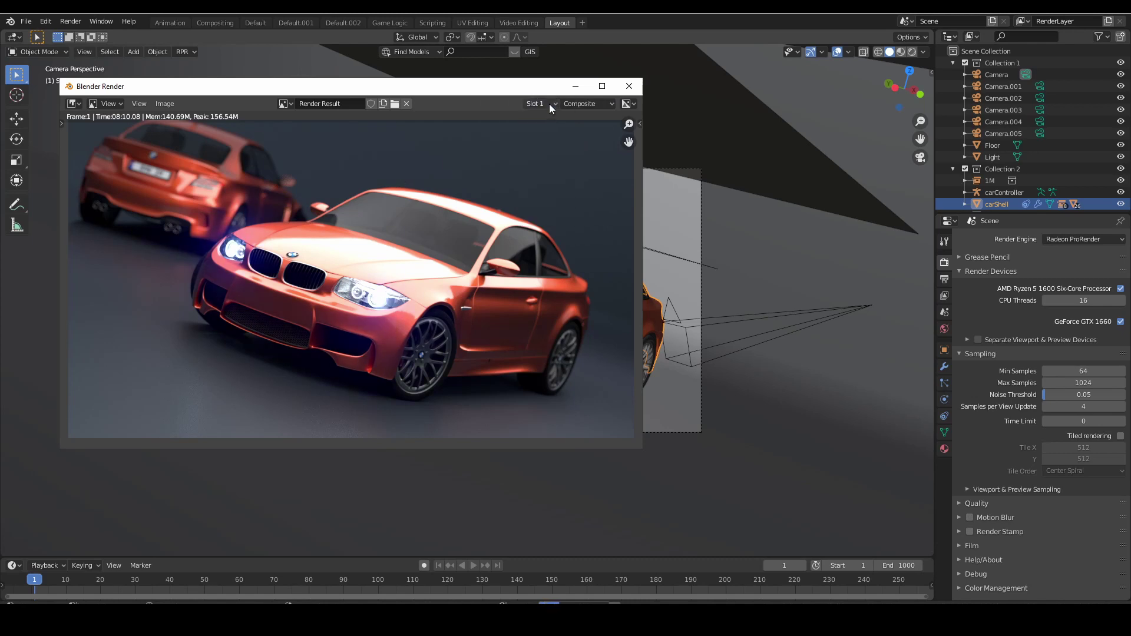
left_click(582, 104)
left_click(569, 133)
left_click(547, 108)
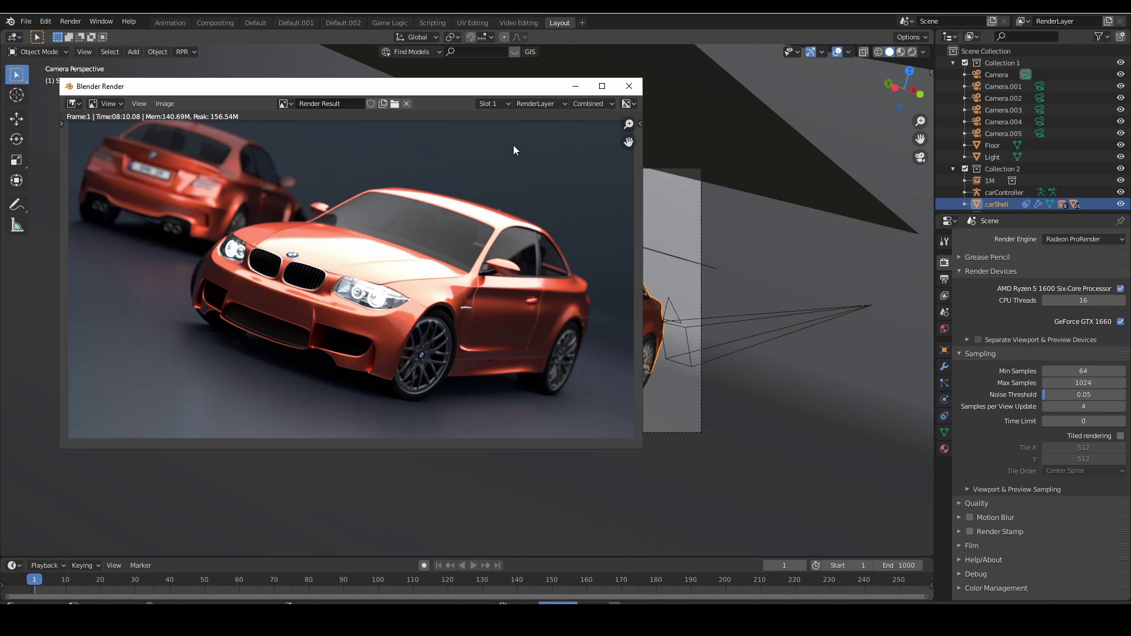
- Display the Radeon ProRender result in Slot 2 and compare its RenderLayer and Composite versions, finishing on RenderLayer
left_click(501, 104)
left_click(489, 207)
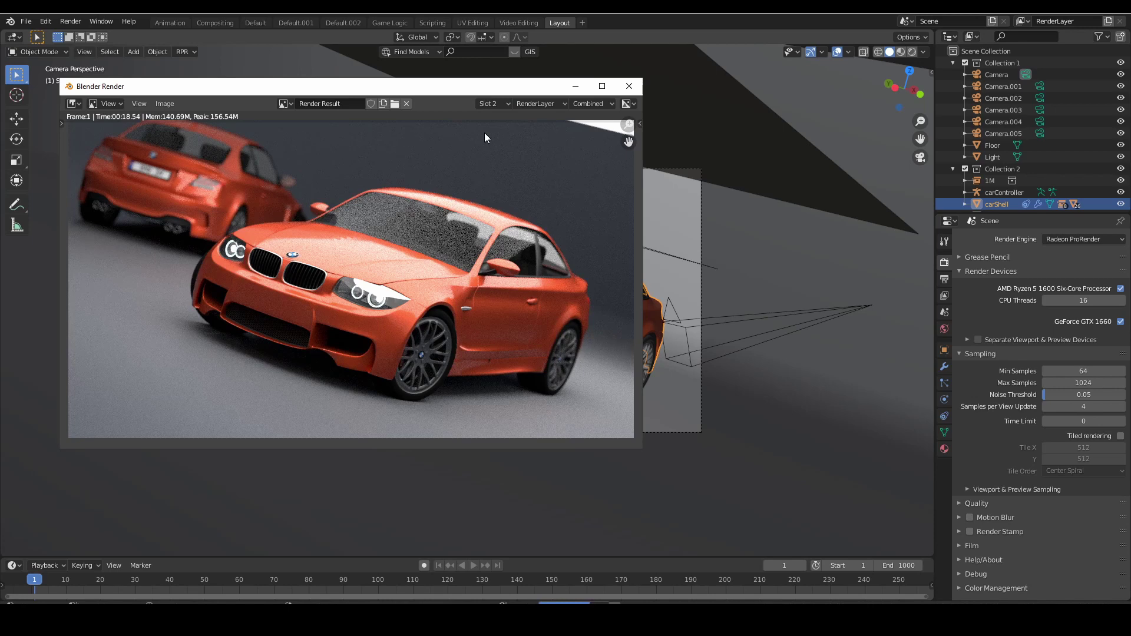
left_click(579, 104)
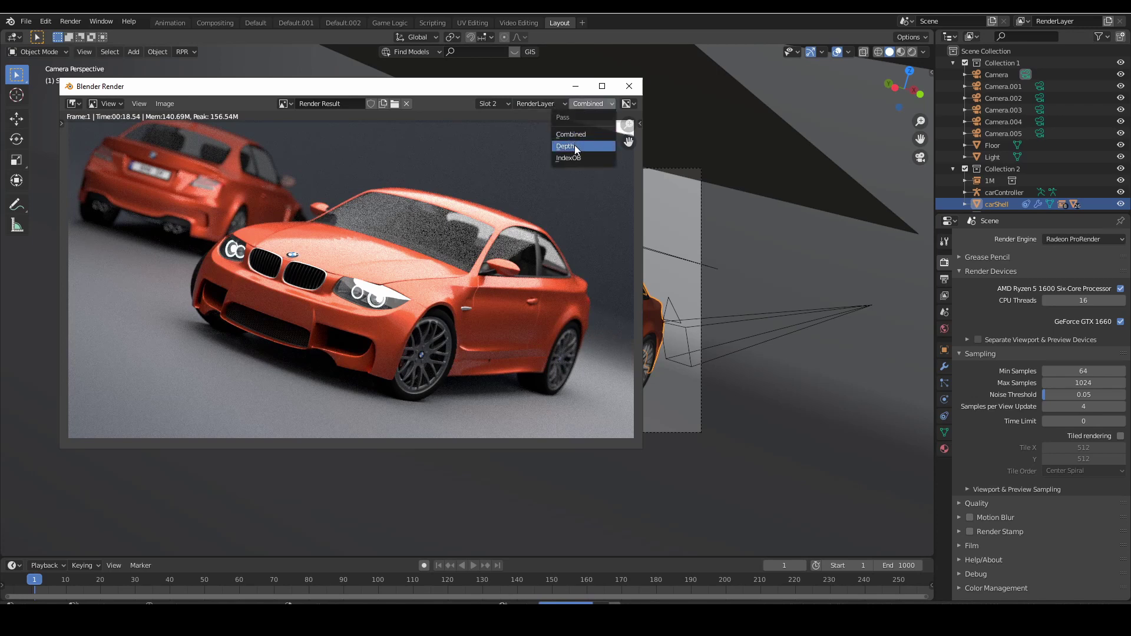
left_click(548, 104)
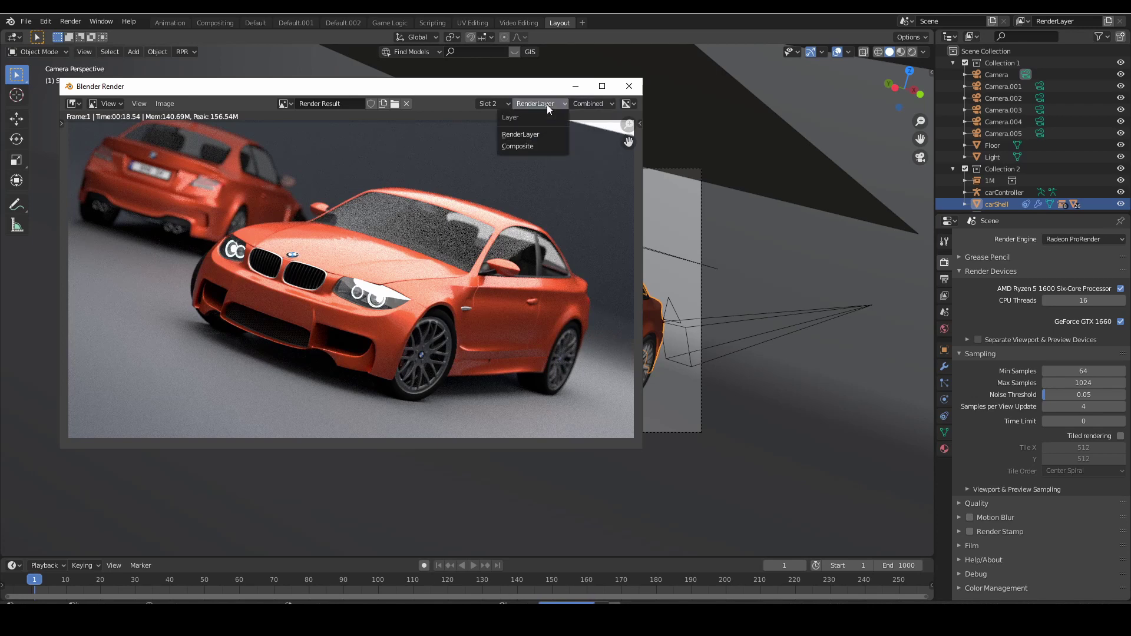
left_click(528, 146)
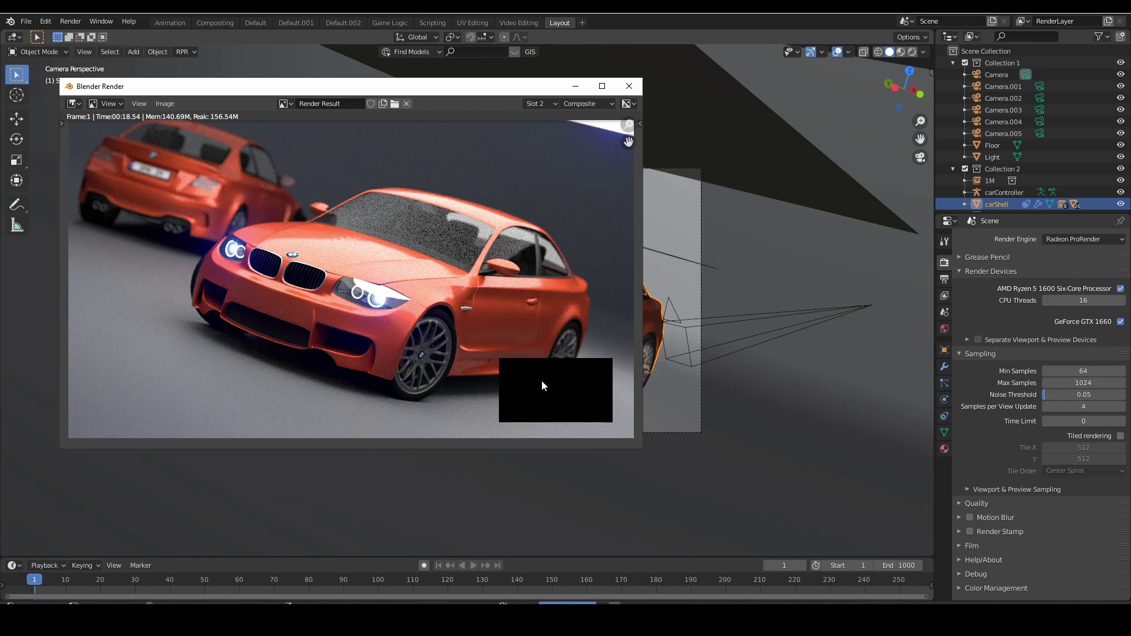
left_click(588, 106)
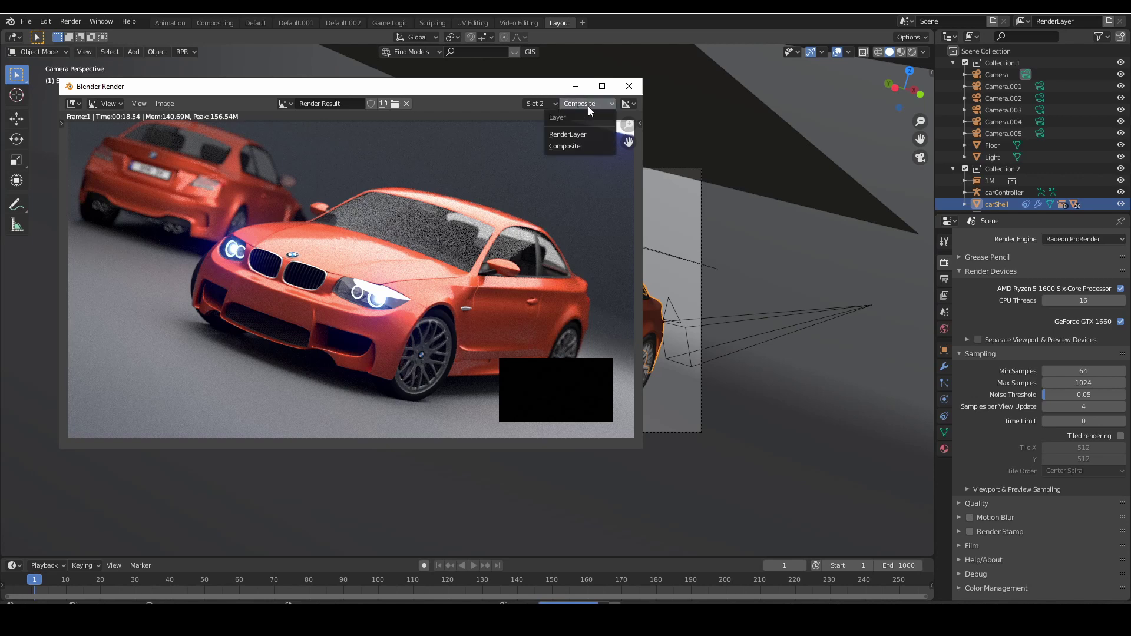
left_click(585, 137)
left_click(543, 105)
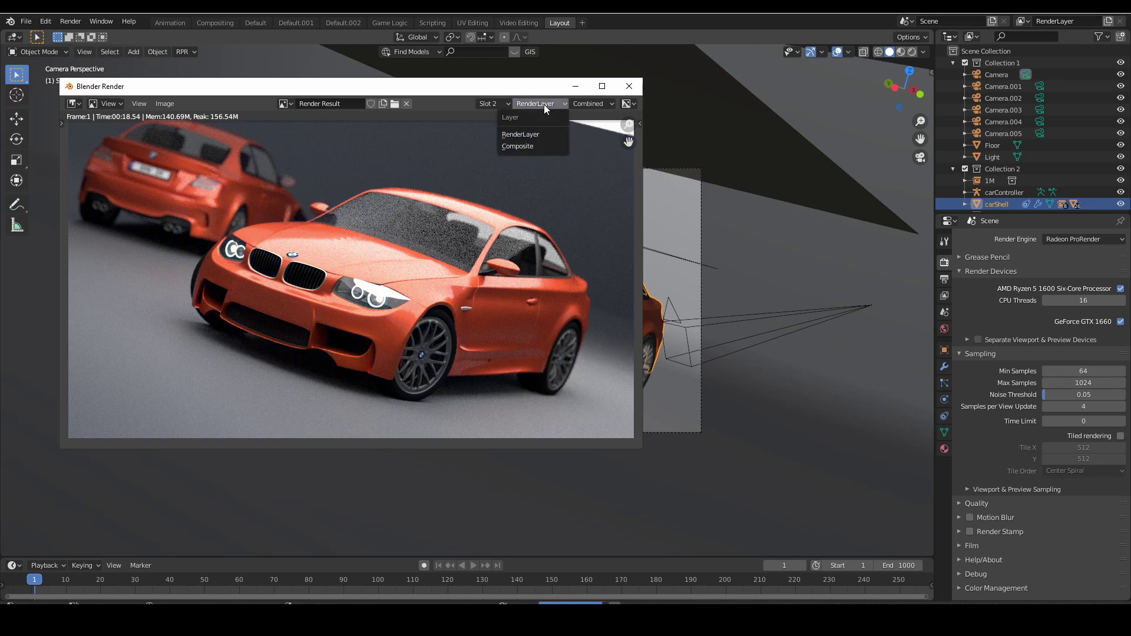
left_click(543, 104)
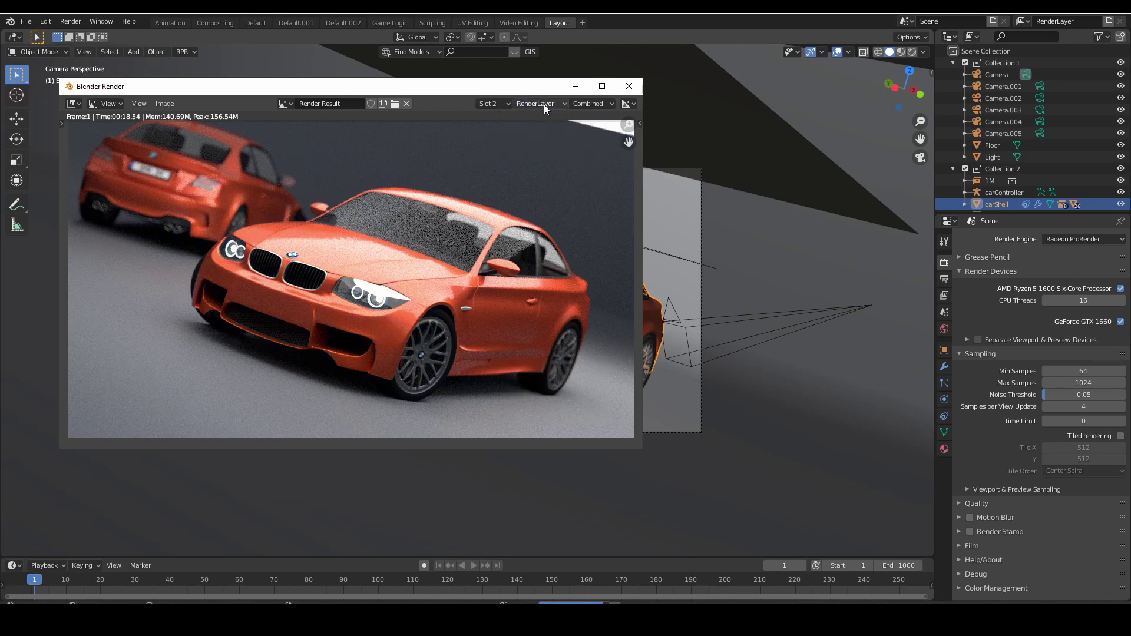
- View the Depth pass of the Slot 2 render and return to its Composite layer
left_click(577, 105)
left_click(574, 146)
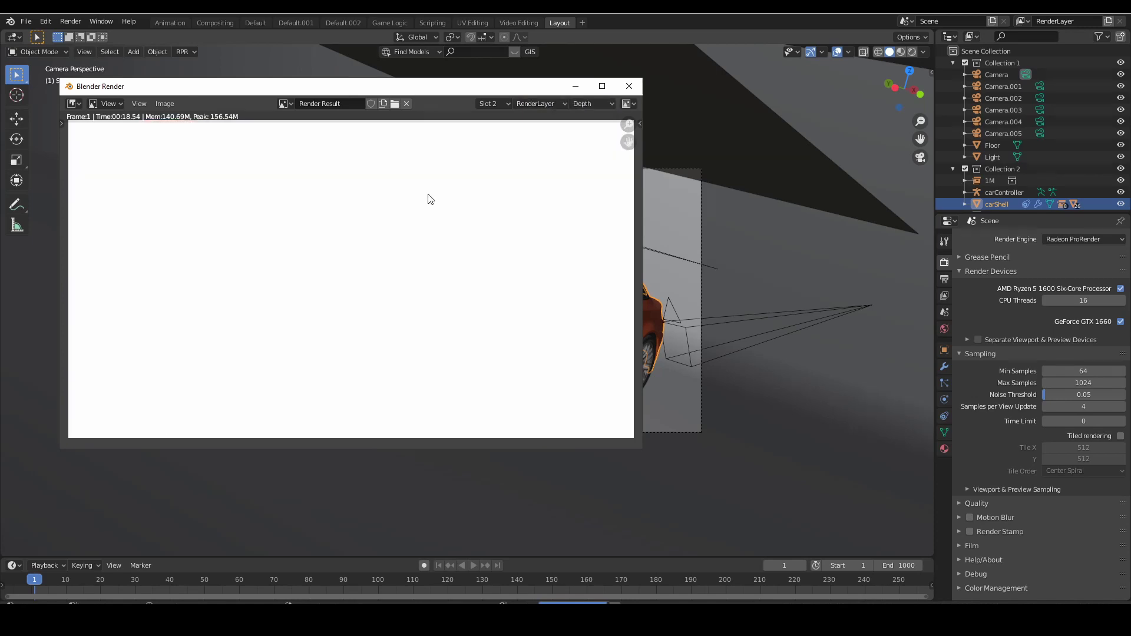
left_click(596, 106)
left_click(588, 154)
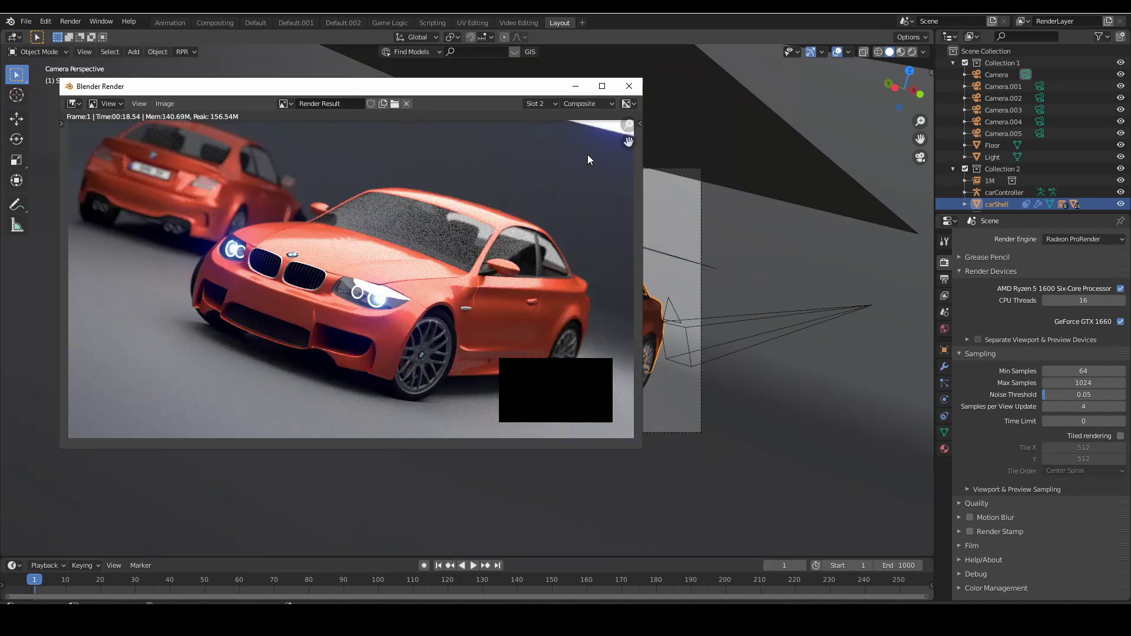
- Display the 1024-sample Radeon ProRender result in Slot 3 and view its RenderLayer Combined pass
left_click(588, 106)
left_click(549, 104)
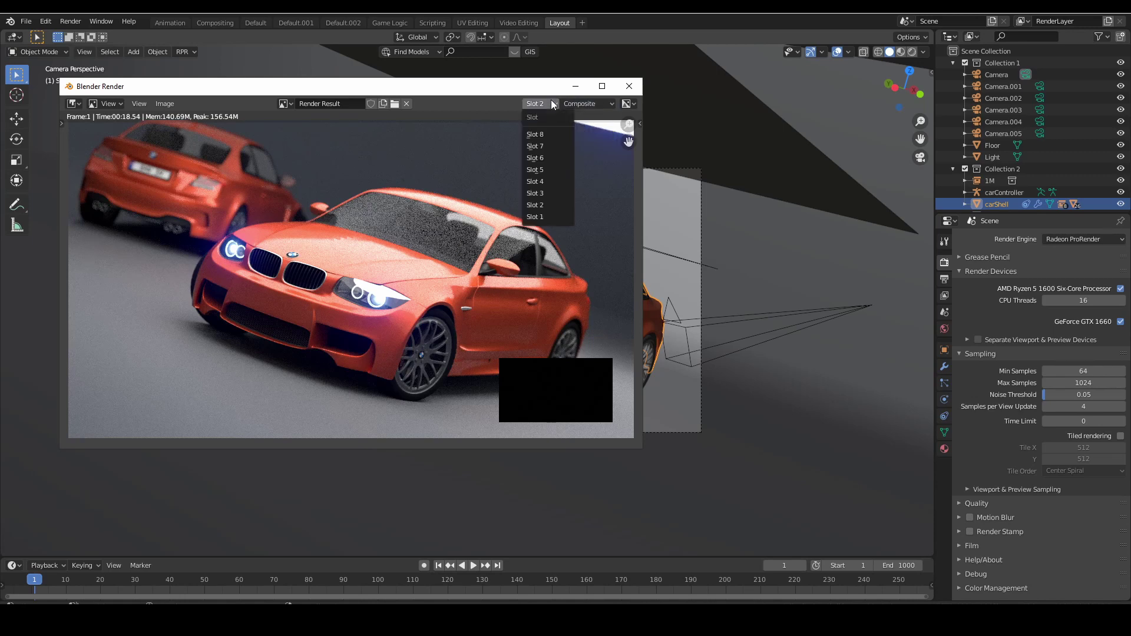
left_click(535, 195)
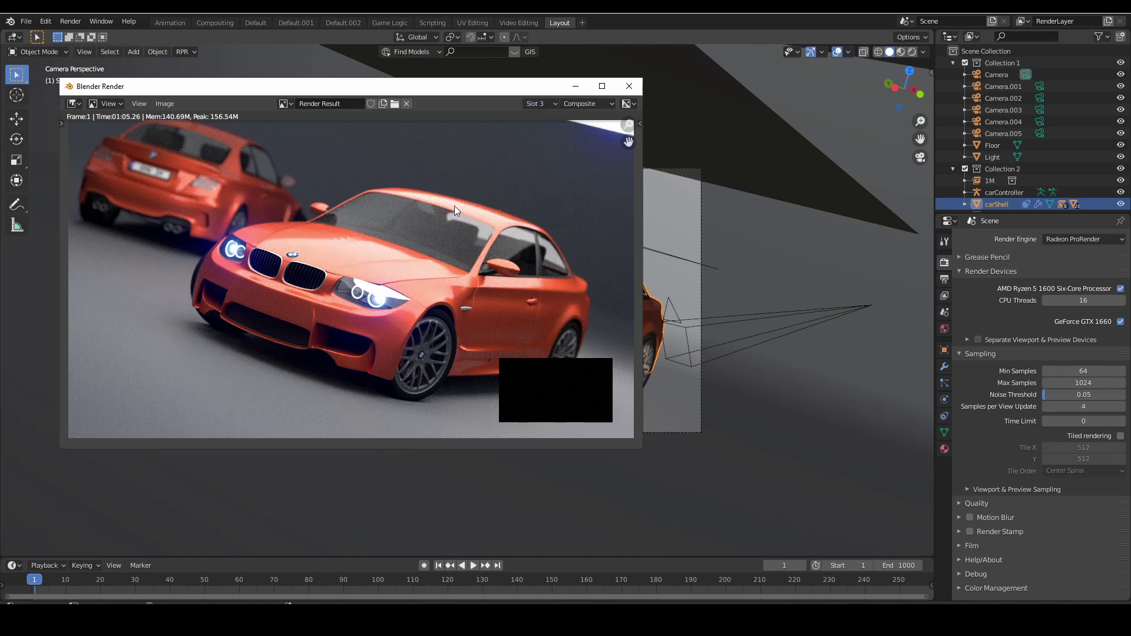
left_click(596, 107)
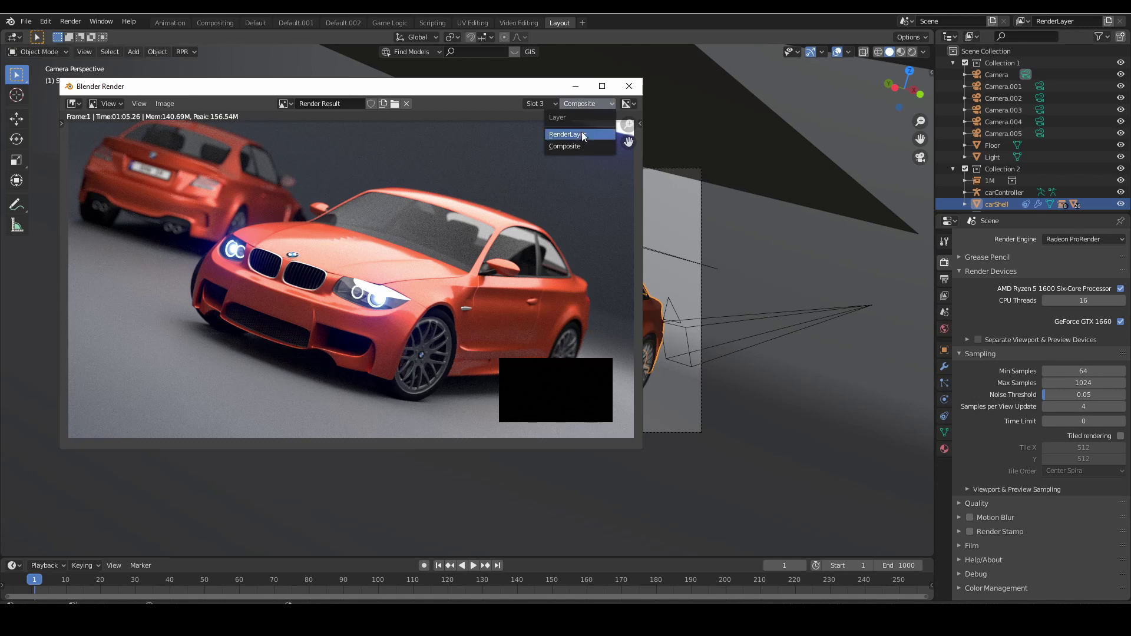
left_click(578, 135)
left_click(594, 103)
left_click(589, 118)
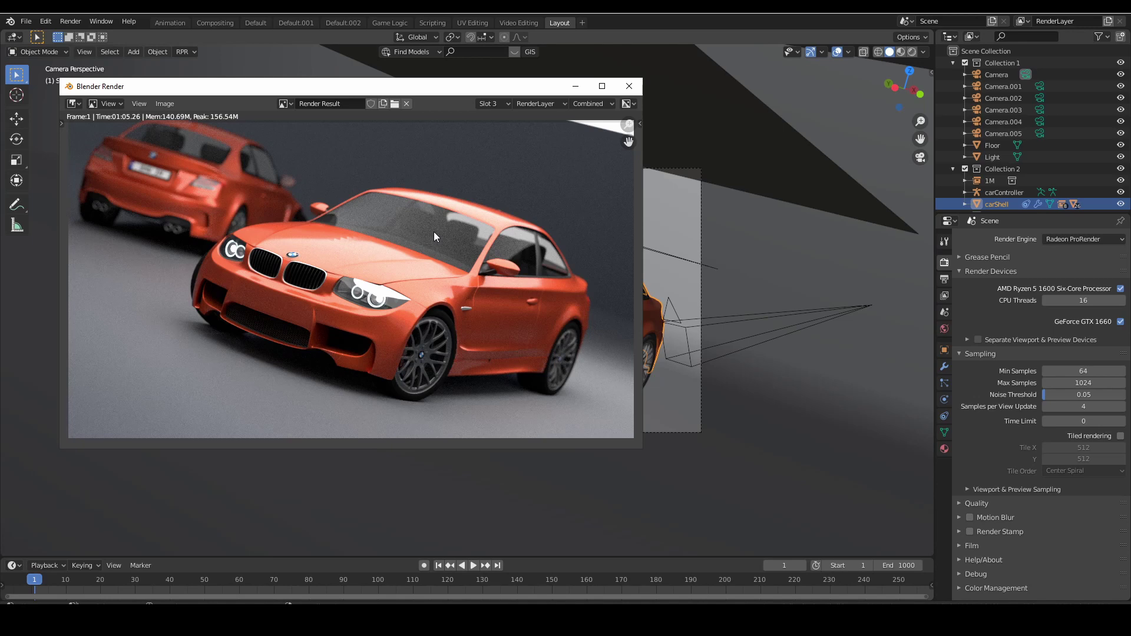
- Select Slot 5 as the render slot and turn off the RPR Denoiser for the render layer
left_click(944, 295)
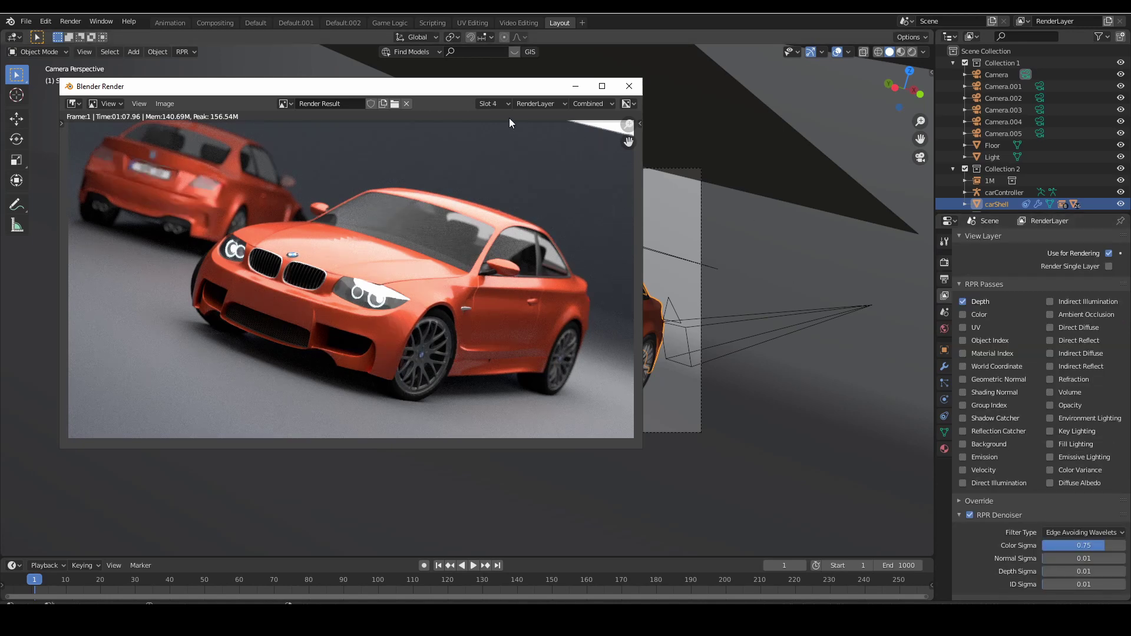
left_click(492, 104)
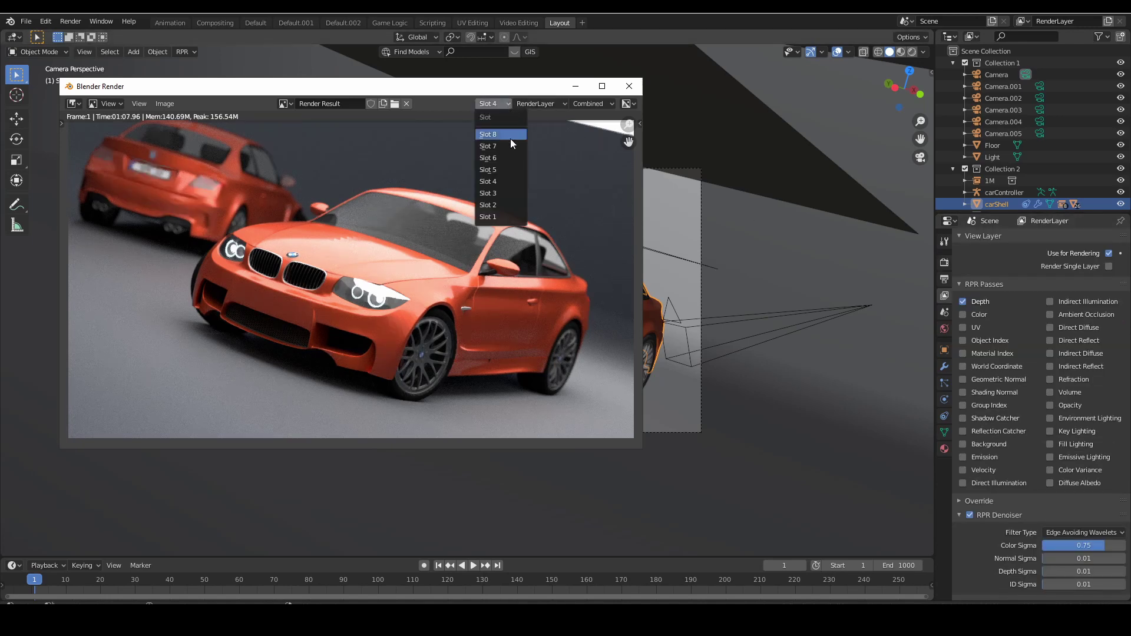
left_click(506, 169)
left_click(970, 516)
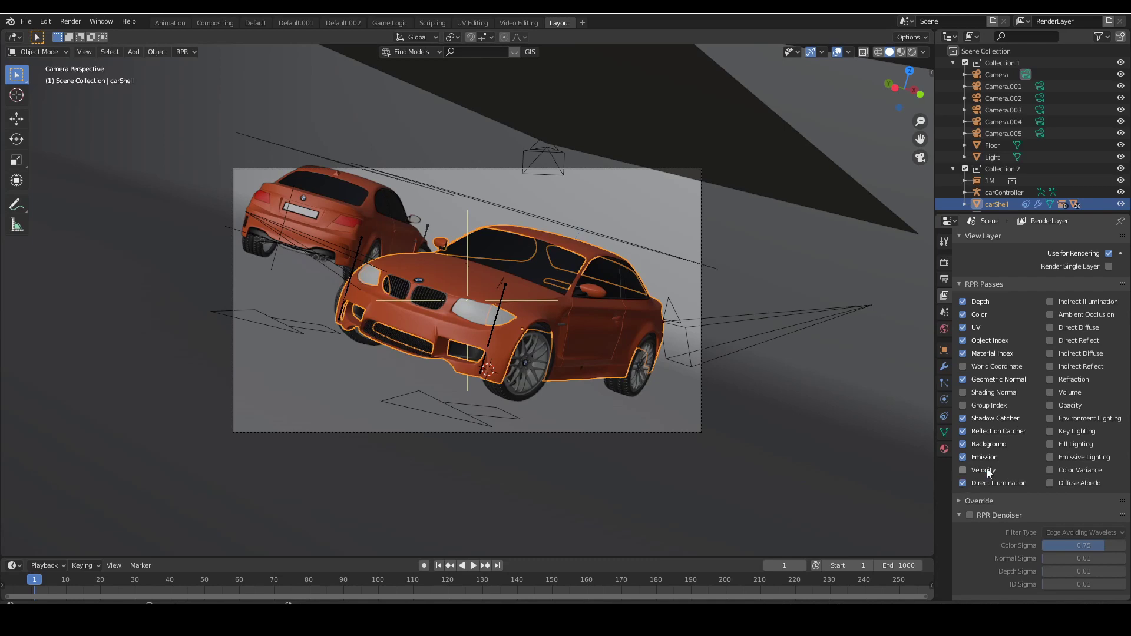
- Enable the Direct Diffuse, Direct Reflect, Indirect Diffuse, Indirect Reflect, Refraction, Opacity, Environment Lighting, Emissive Lighting and Diffuse Albedo render passes
left_click(1091, 327)
left_click(1088, 340)
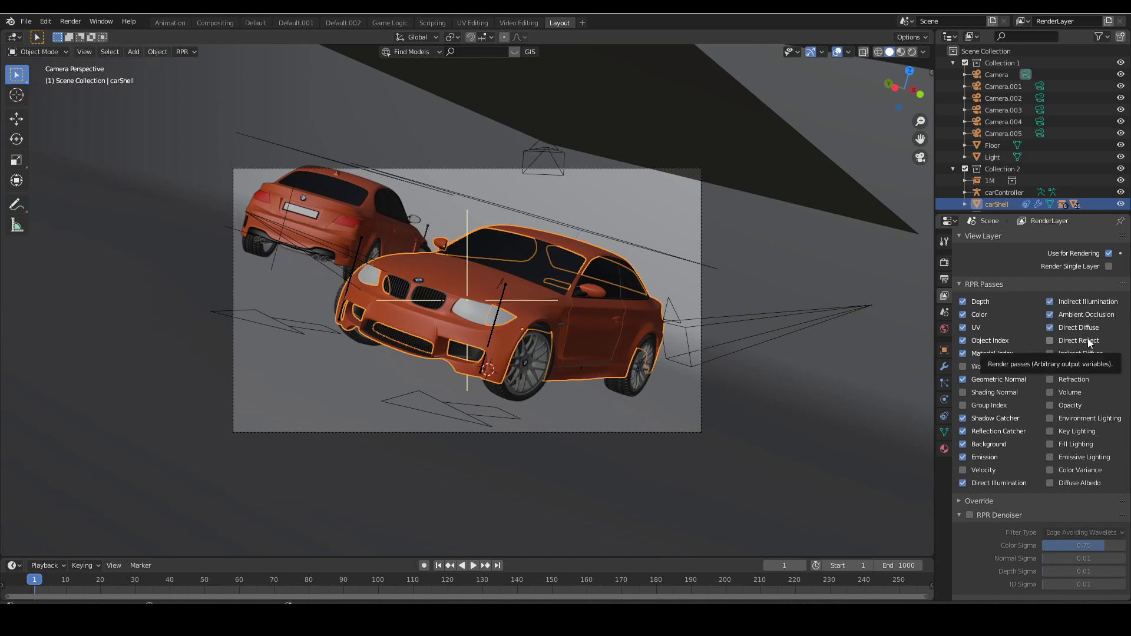
left_click(1087, 355)
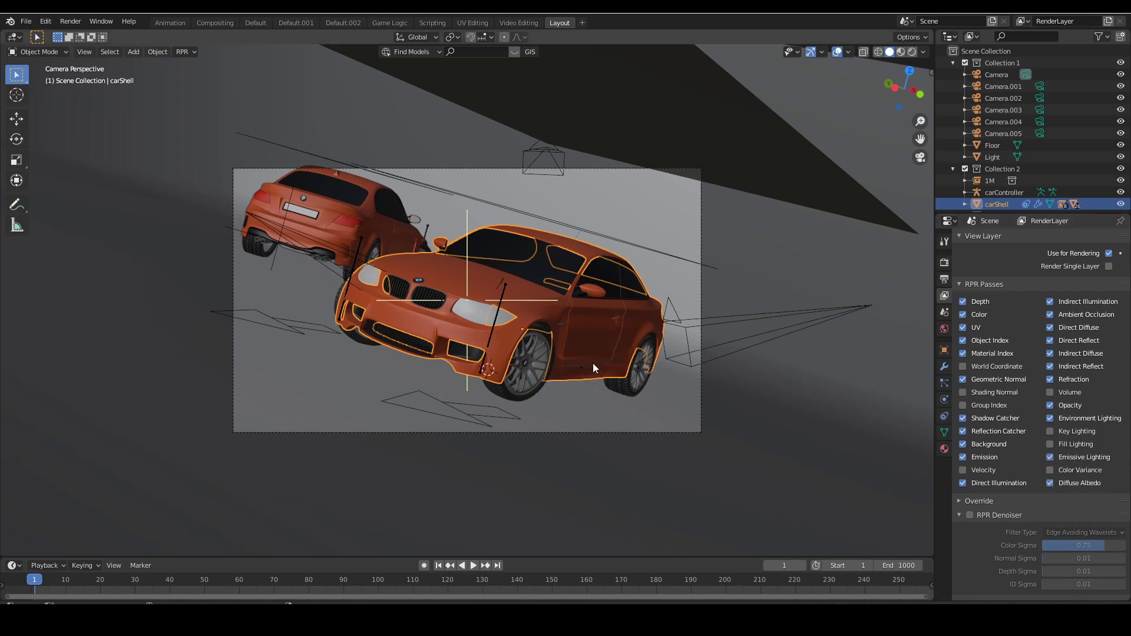
- Render the car scene into Slot 5 without denoising and inspect the front car's windshield and body in the result
left_click(70, 22)
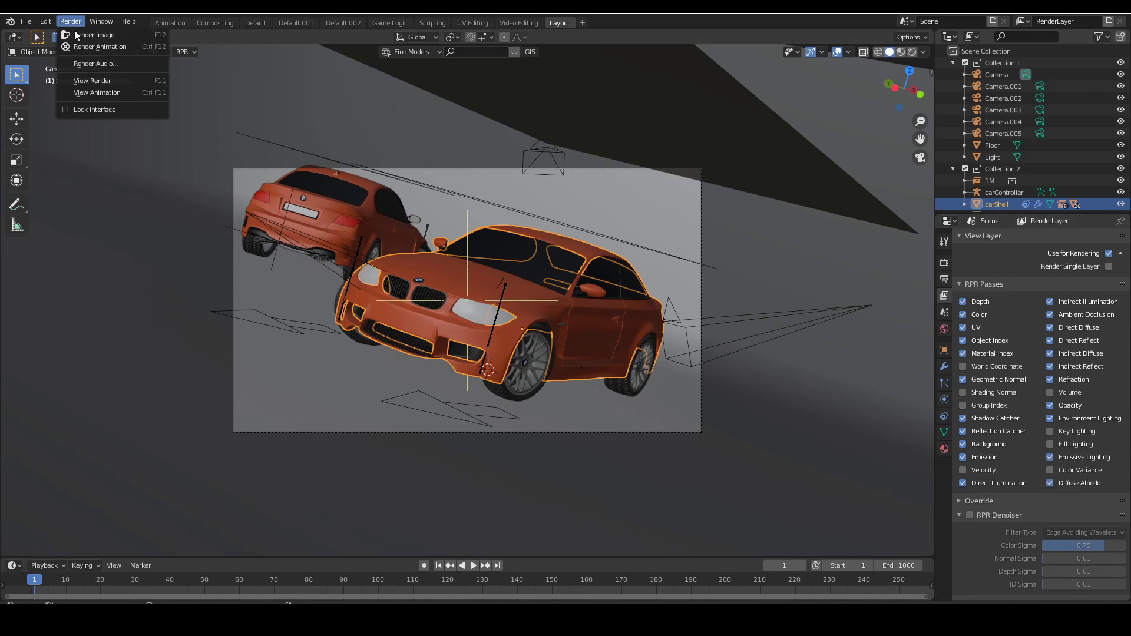
left_click(88, 32)
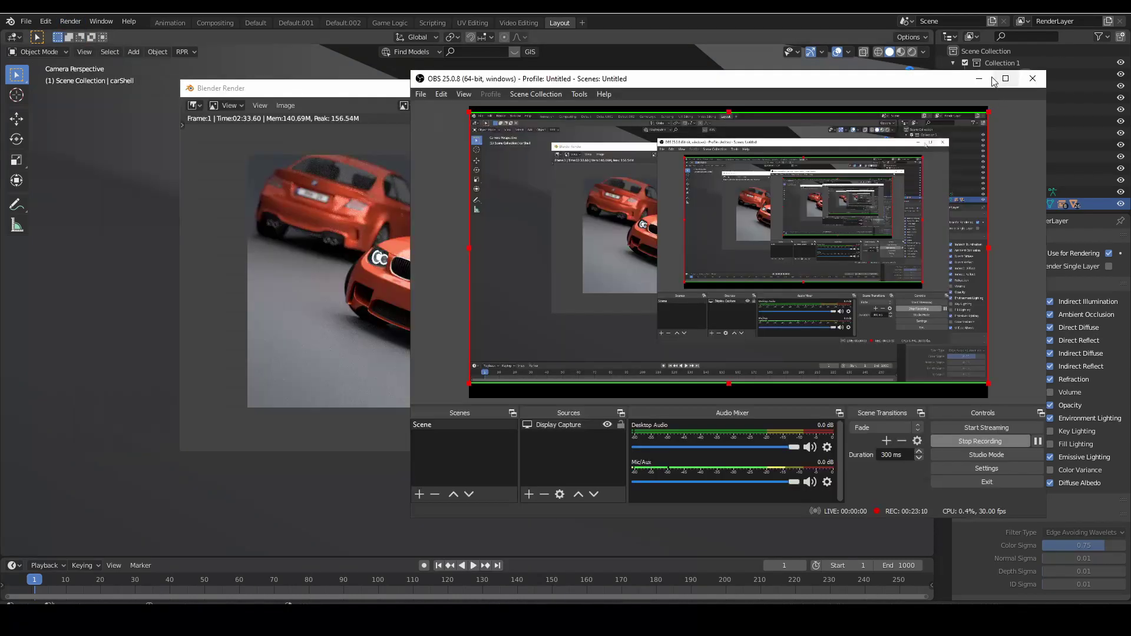
left_click(986, 78)
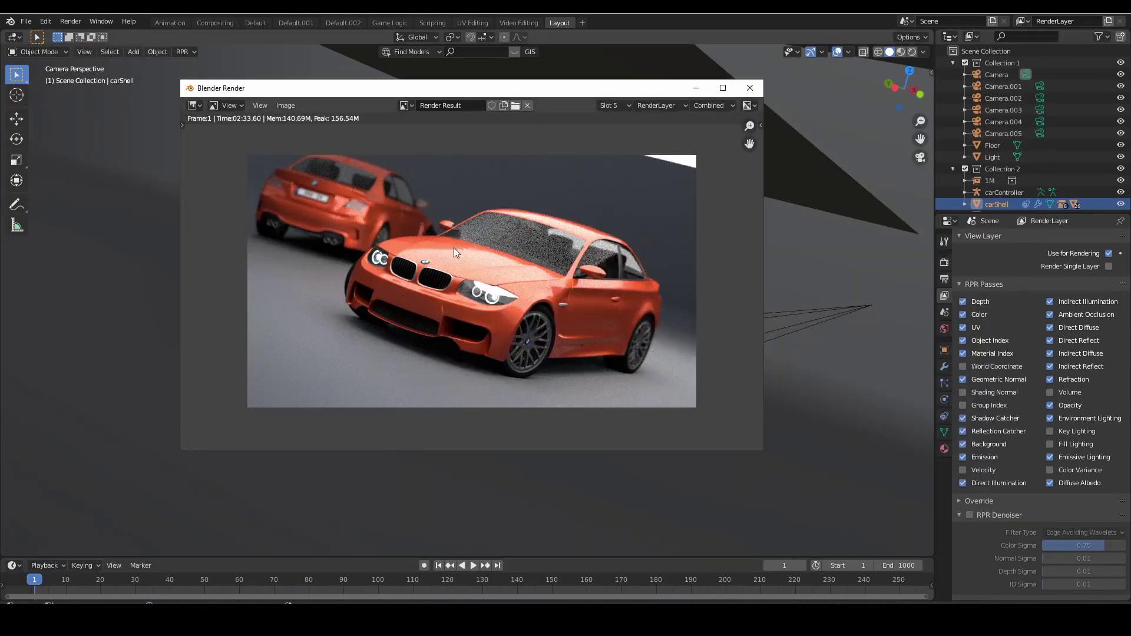
left_click_drag(629, 93, 615, 96)
scroll(521, 205, "up", 2)
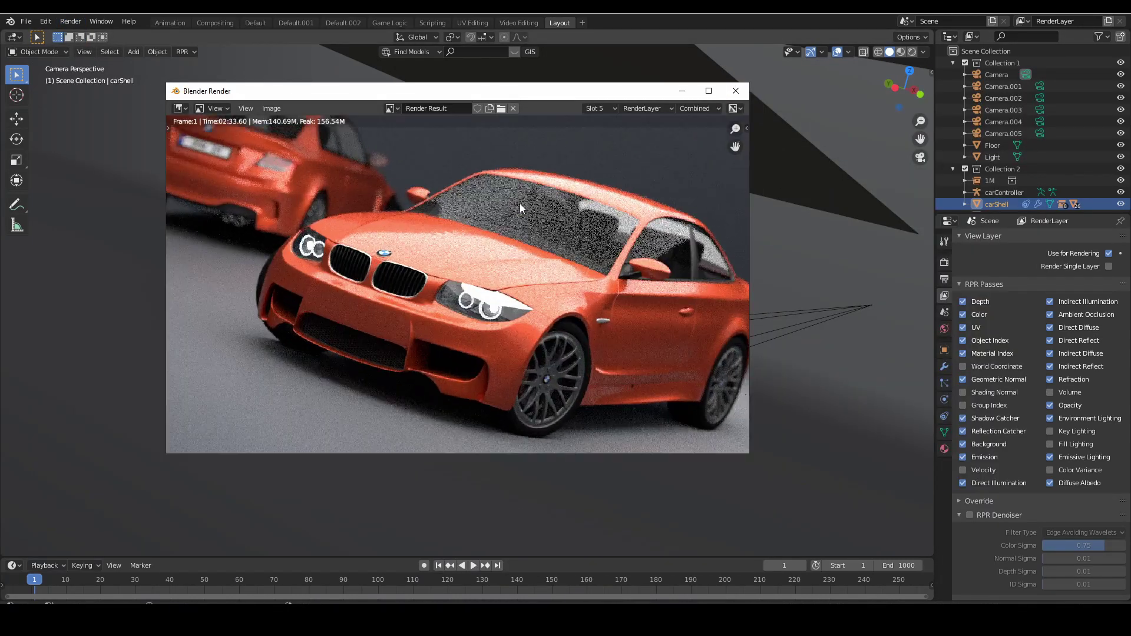
scroll(491, 253, "down", 1)
scroll(463, 262, "down", 1)
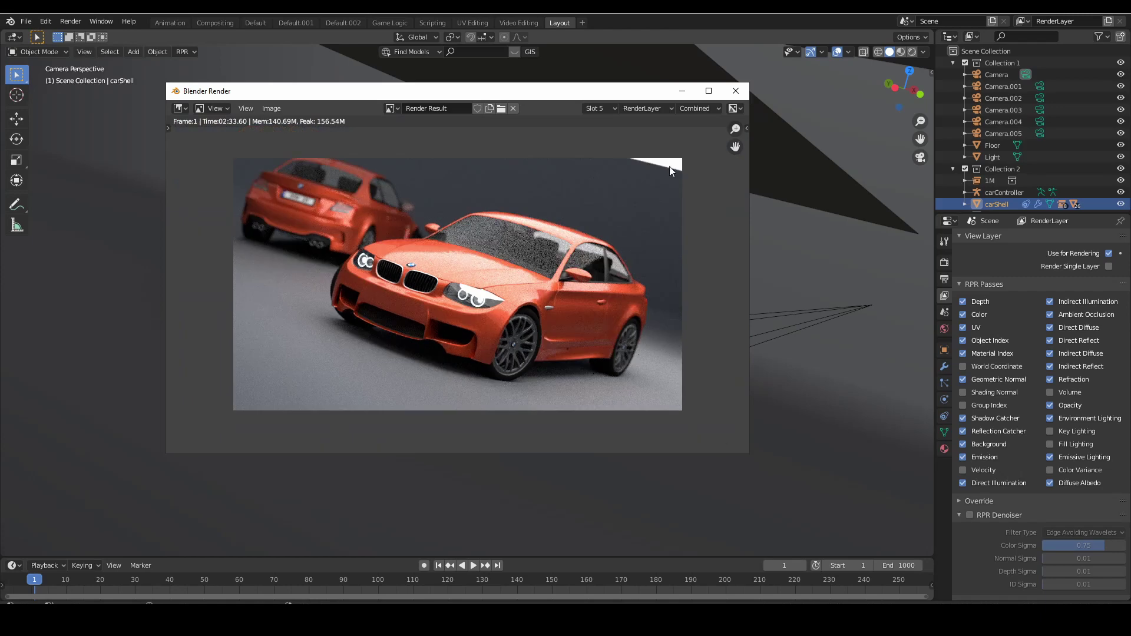
- View the Color, UV and Object Index passes of the Slot 5 render one after another
left_click(705, 108)
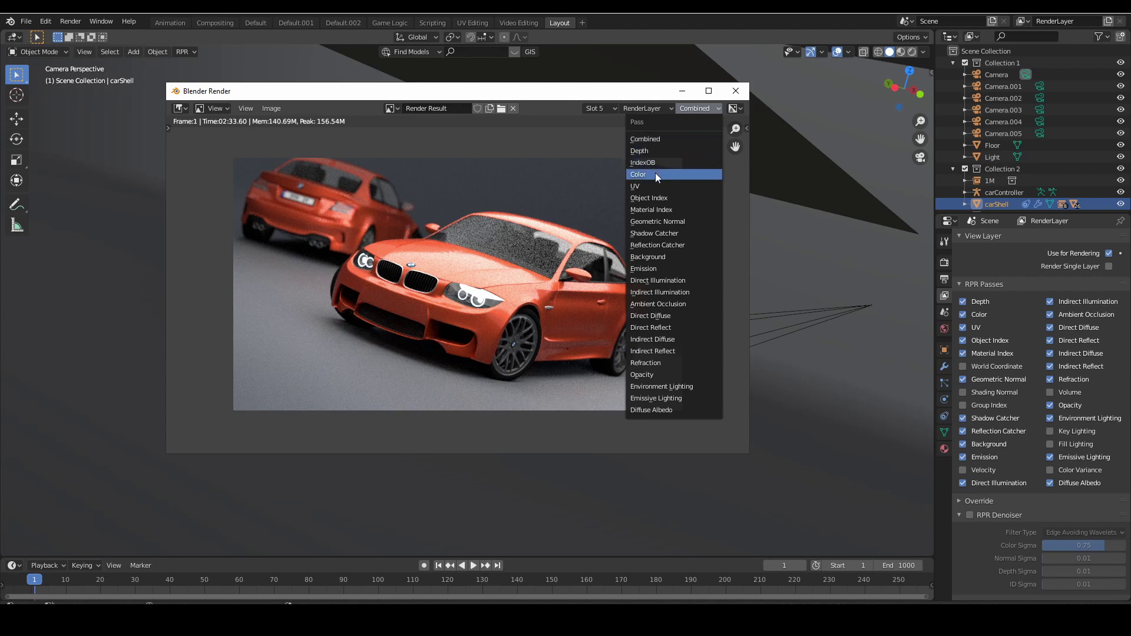
left_click(655, 173)
left_click(703, 110)
left_click(671, 184)
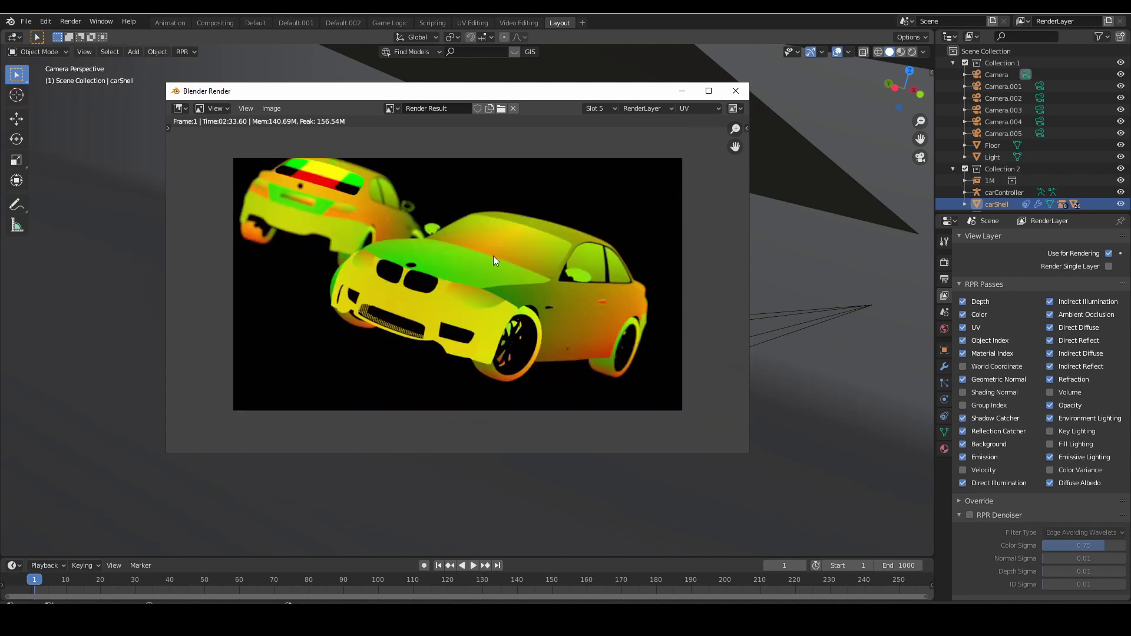
left_click(710, 109)
left_click(671, 204)
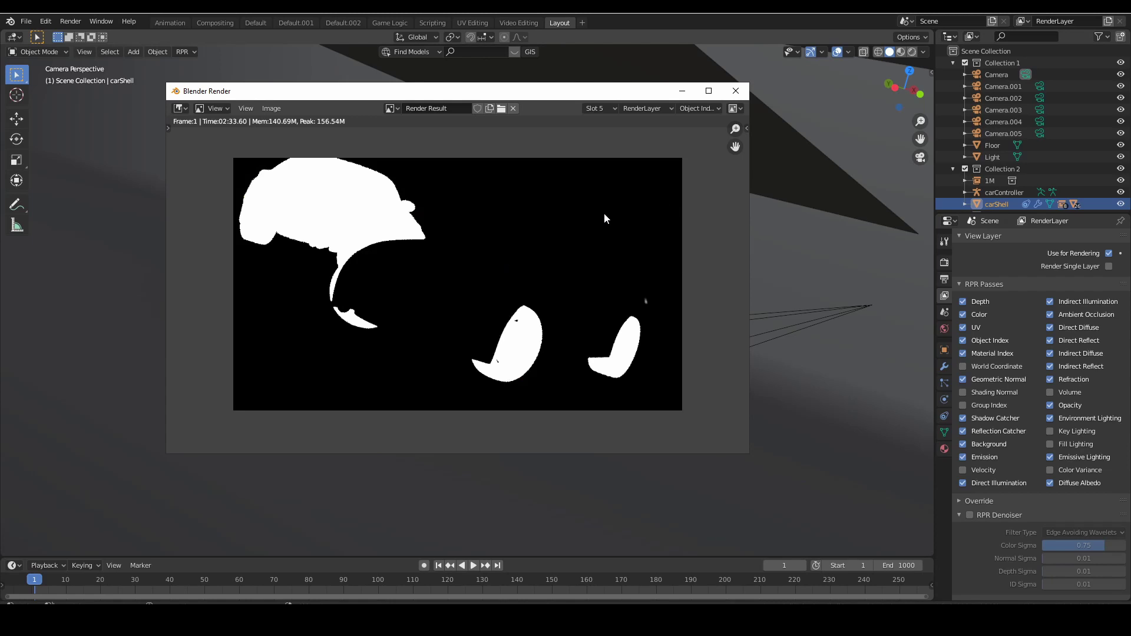
- View the Material Index, Geometric Normal and Emission passes of the Slot 5 render
left_click(699, 112)
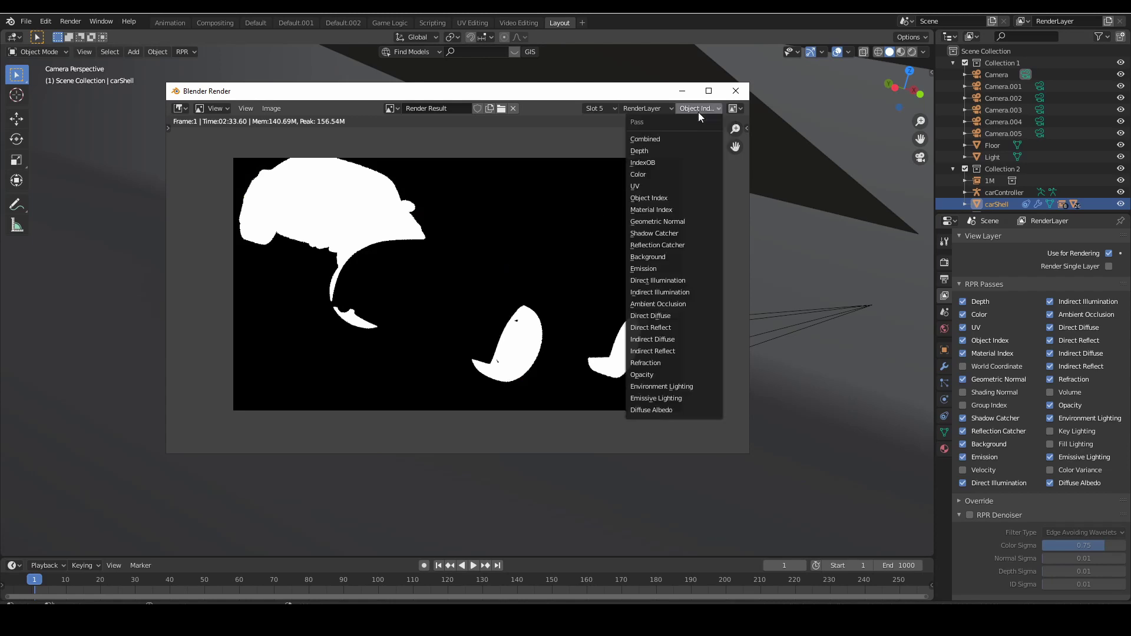
left_click(655, 210)
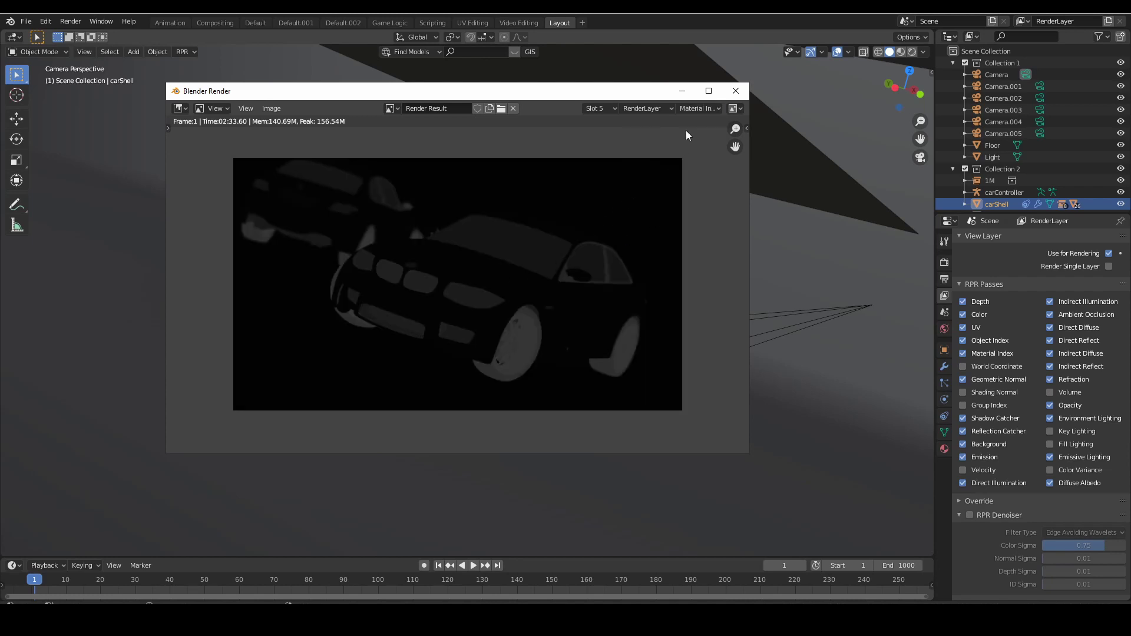
left_click(699, 108)
left_click(672, 219)
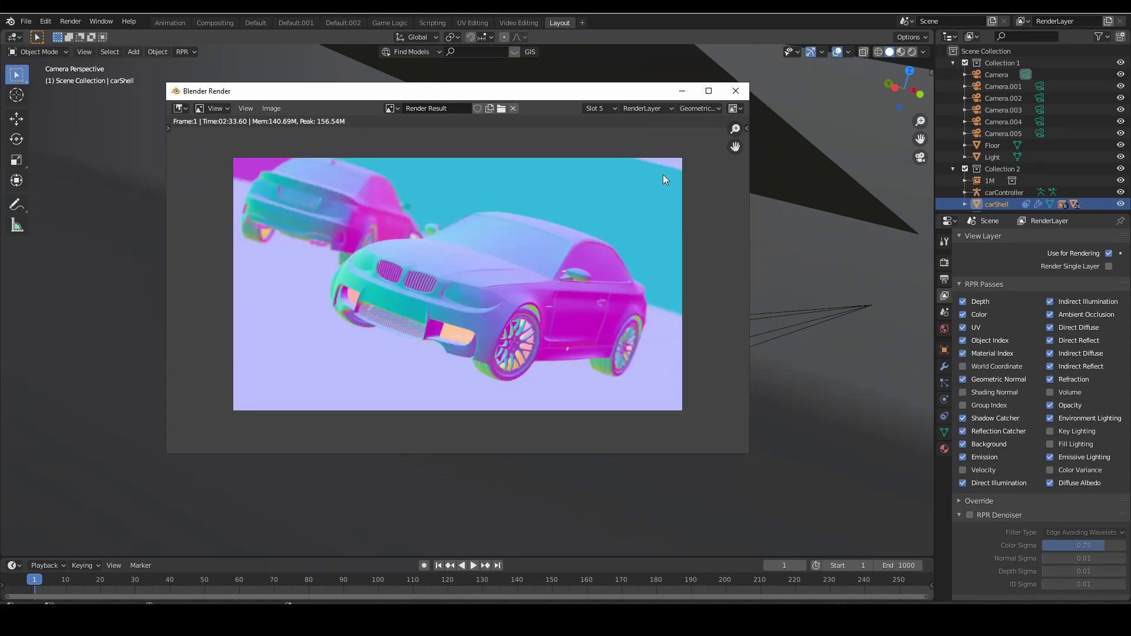
left_click(697, 108)
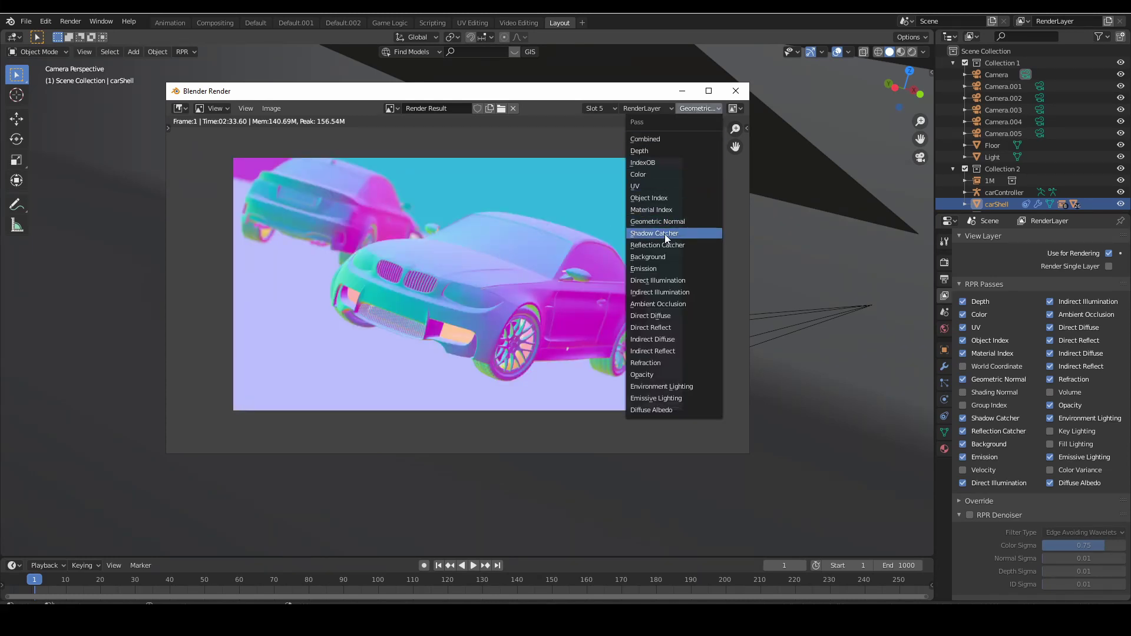
left_click(653, 270)
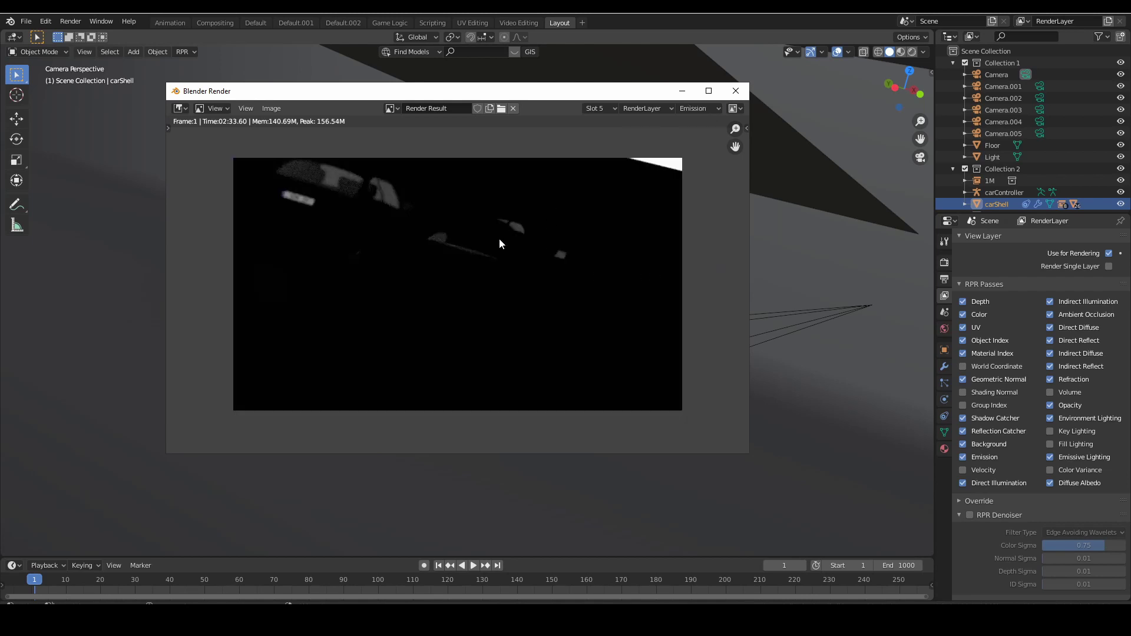
- View the Direct Illumination, Indirect Illumination and Ambient Occlusion passes of the Slot 5 render
left_click(699, 108)
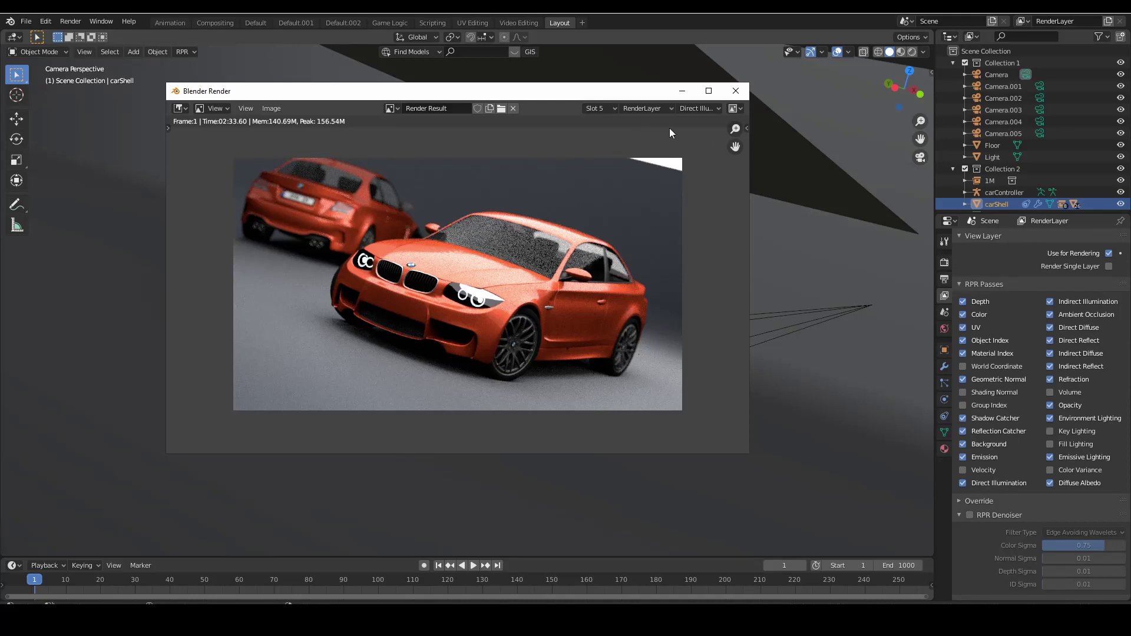
left_click(704, 110)
left_click(645, 288)
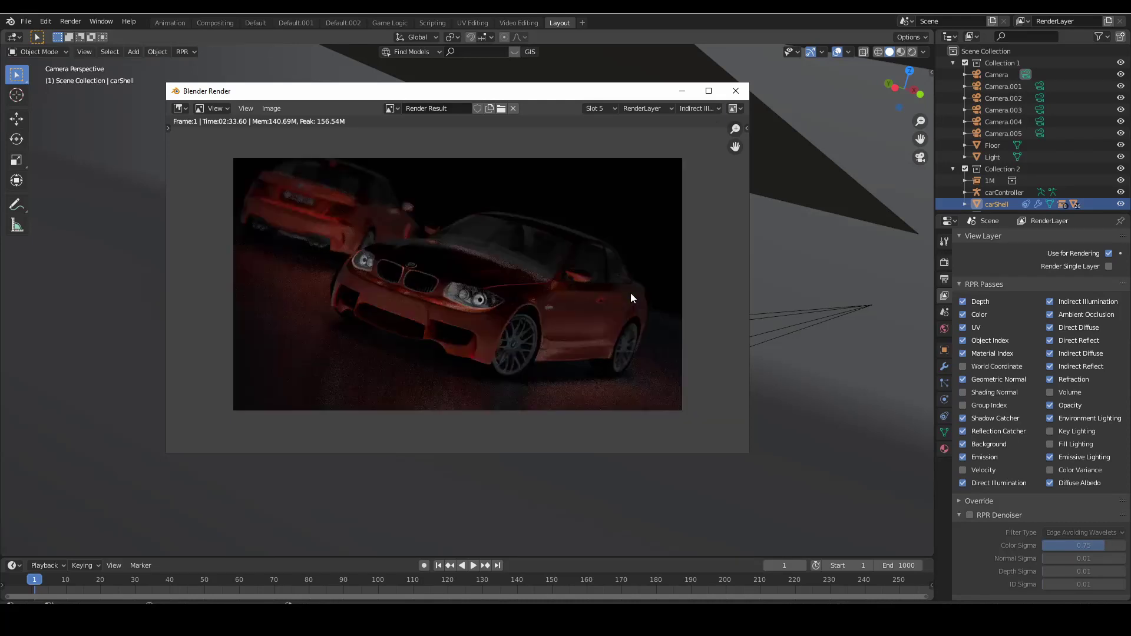
left_click(687, 110)
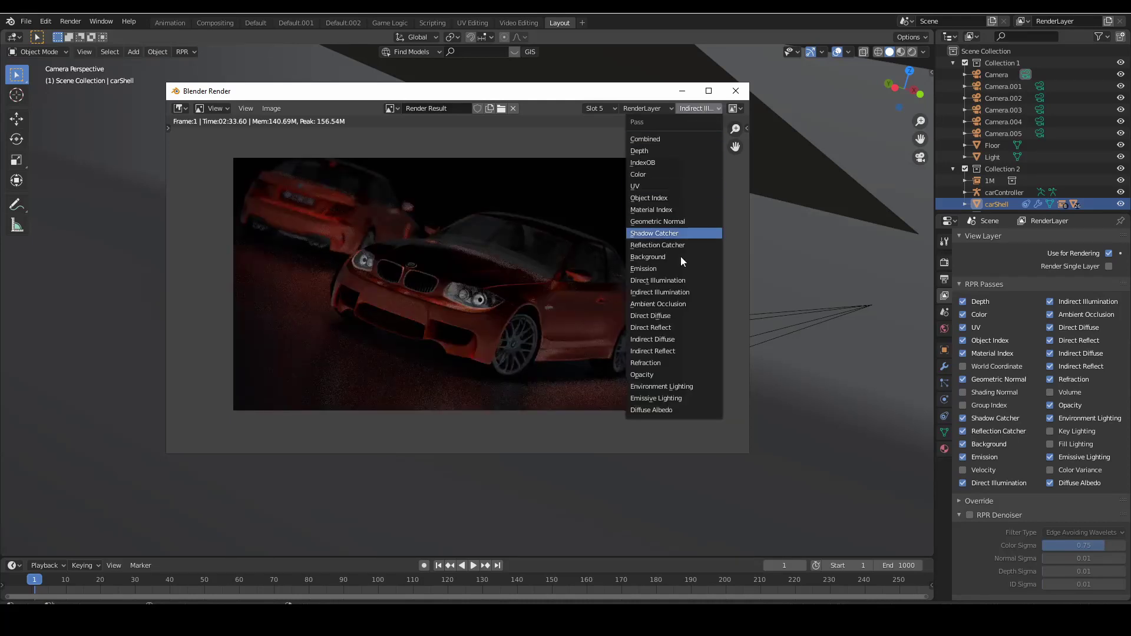
left_click(673, 300)
- View the Direct Reflect, Indirect Diffuse and Indirect Reflect passes of the Slot 5 render
left_click(702, 108)
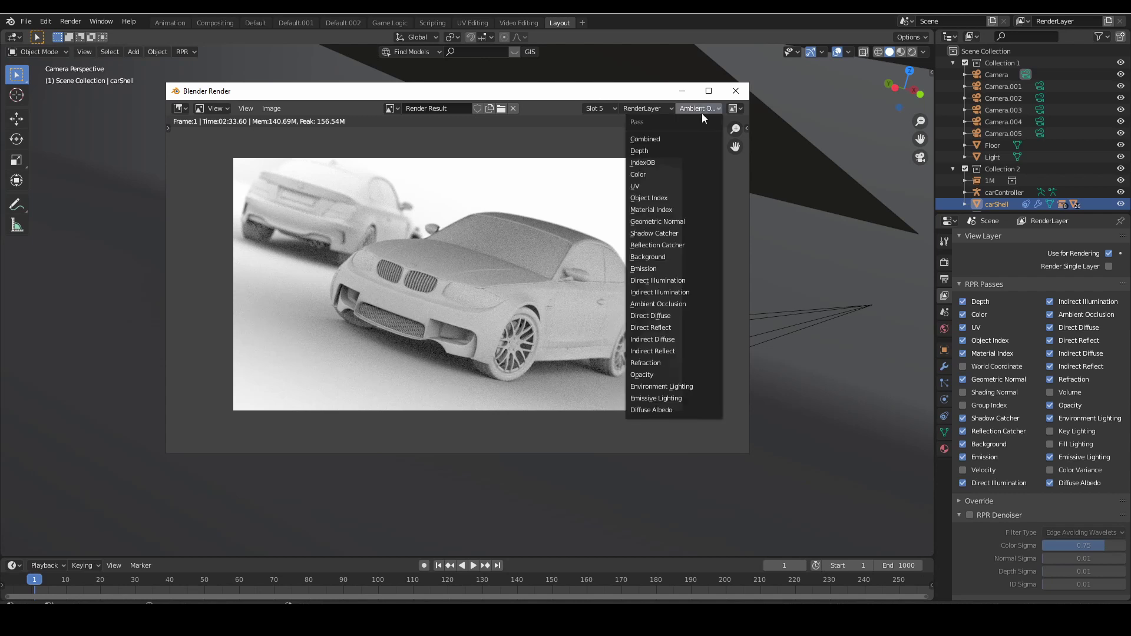
left_click(671, 327)
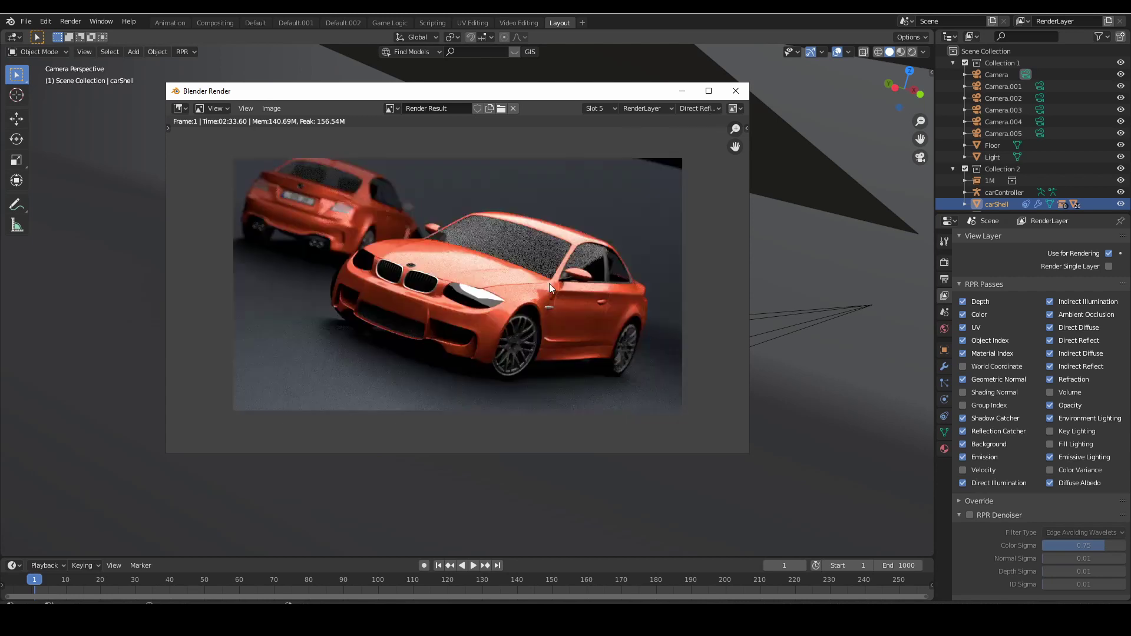
left_click(706, 109)
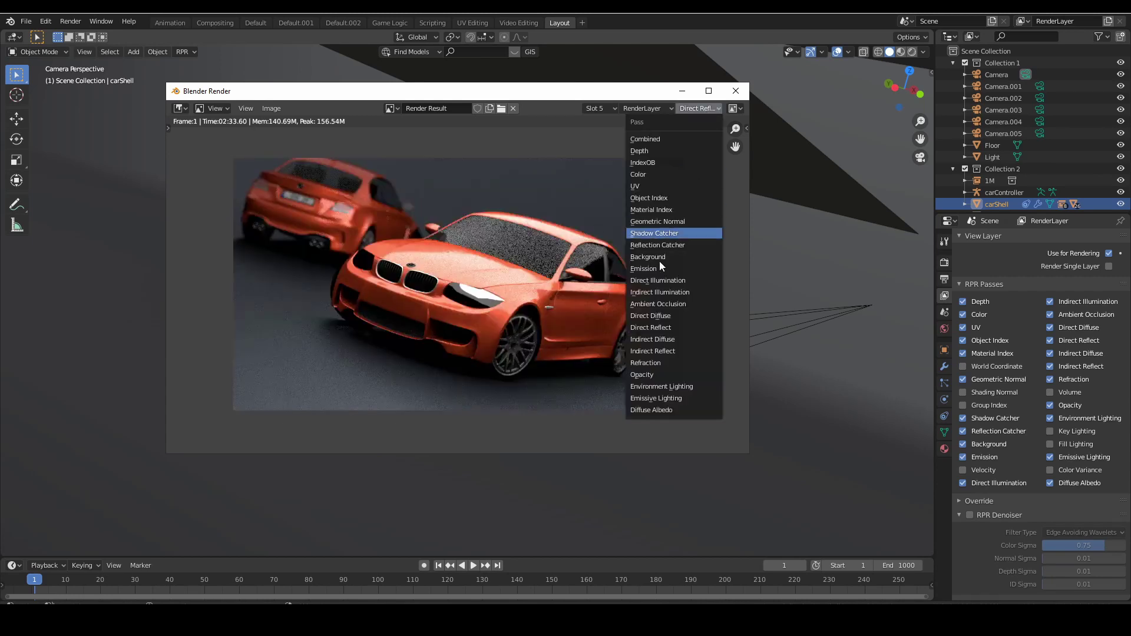
left_click(646, 341)
left_click(708, 111)
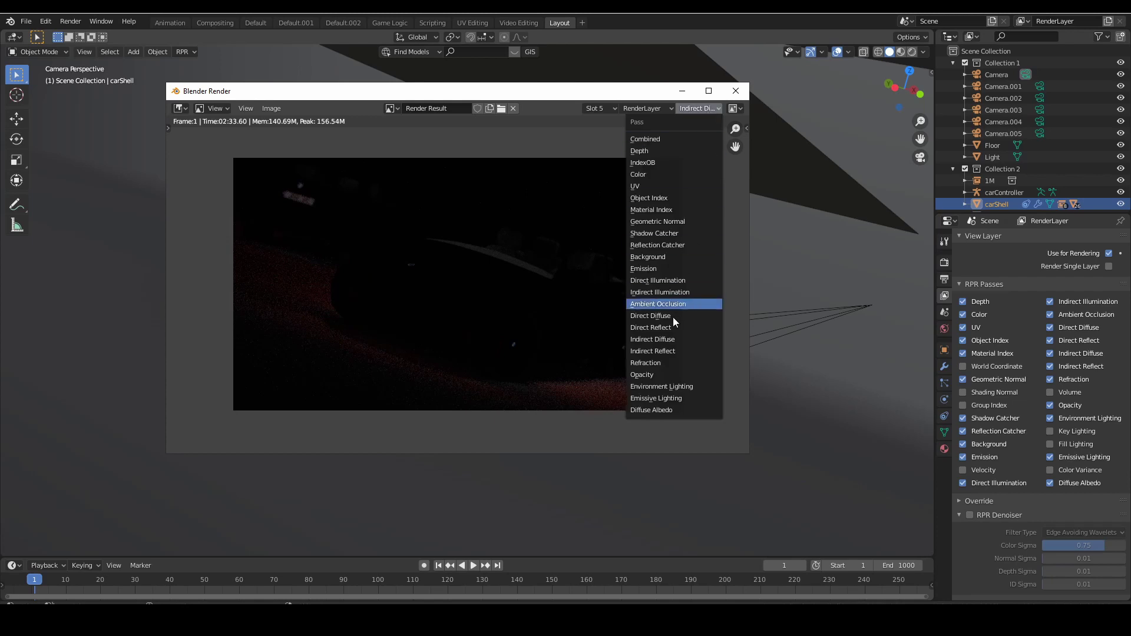
left_click(665, 352)
- View the Refraction, Environment Lighting and Emissive Lighting passes of the Slot 5 render
left_click(700, 109)
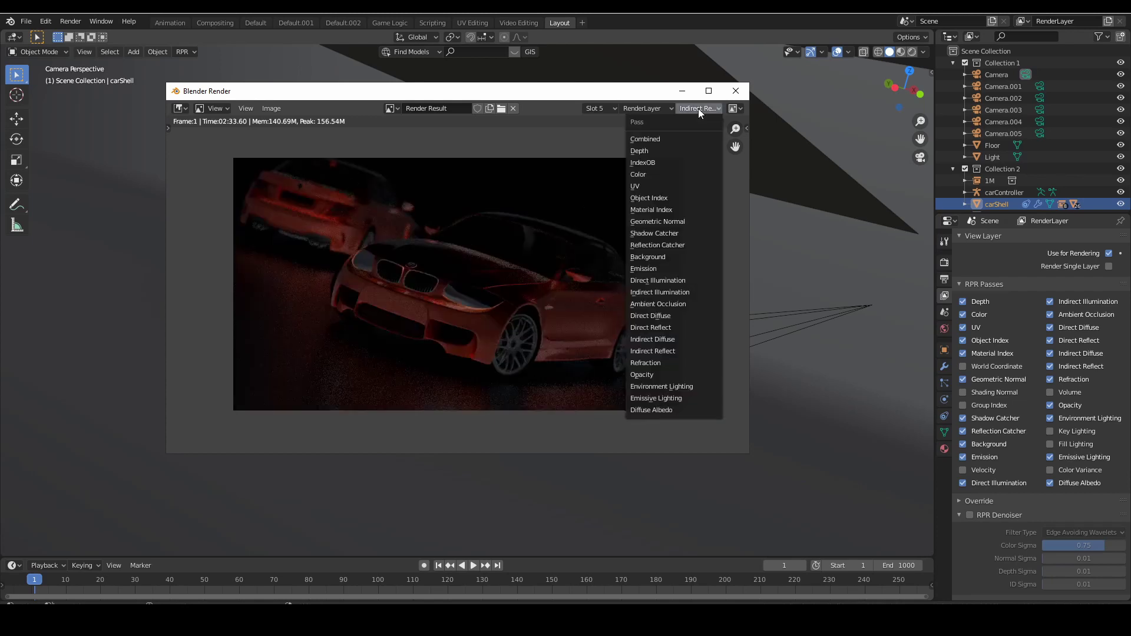
left_click(665, 363)
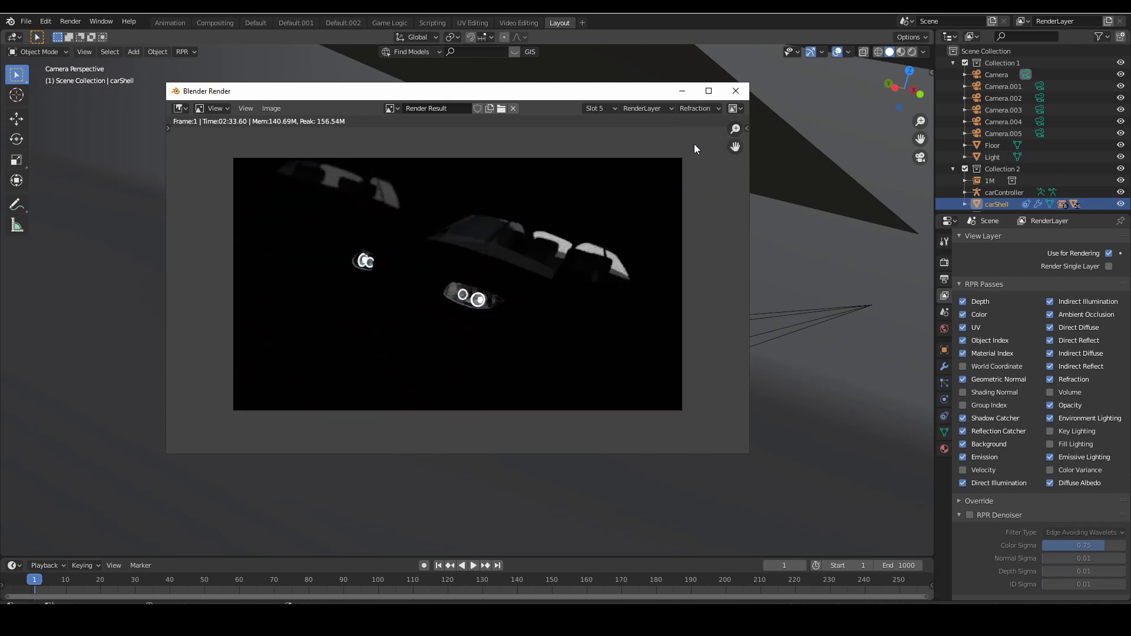
left_click(700, 108)
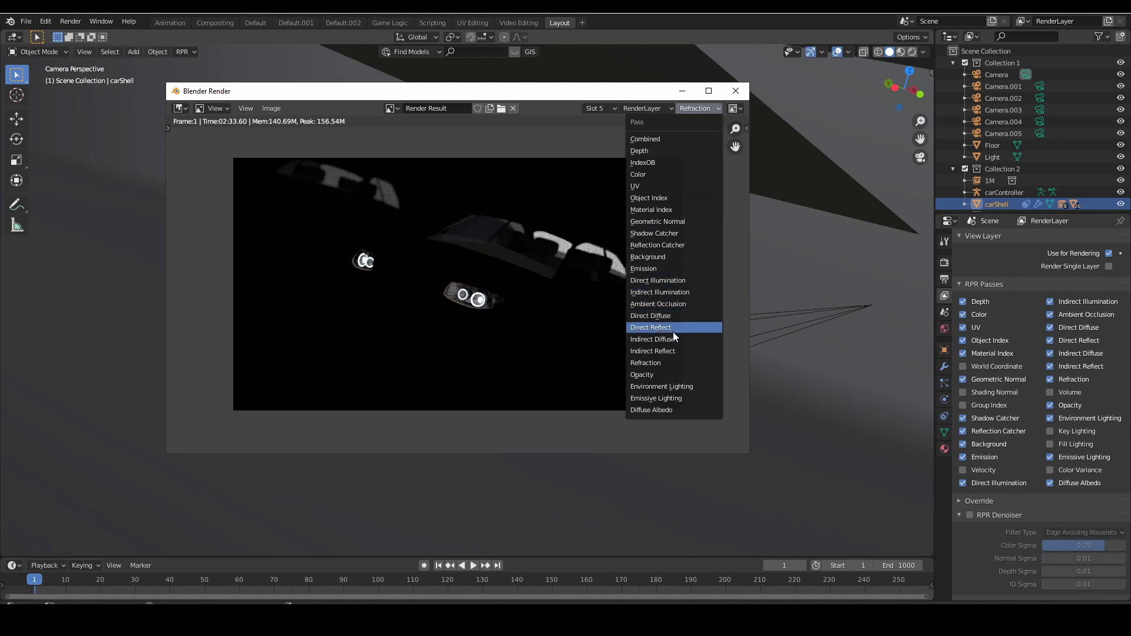
left_click(670, 386)
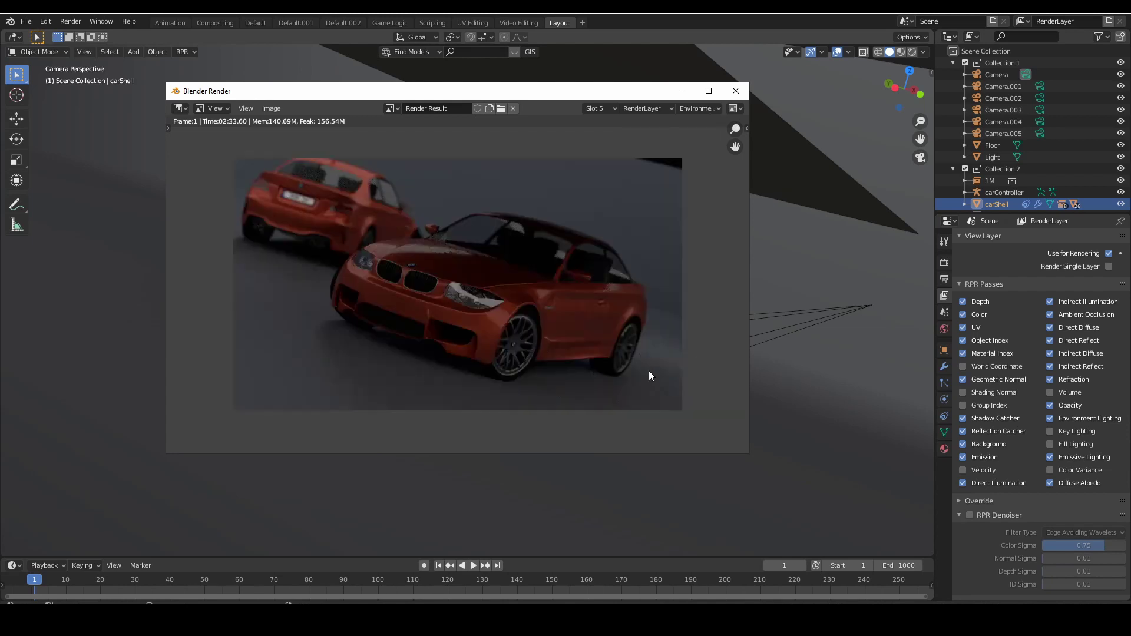
left_click(701, 109)
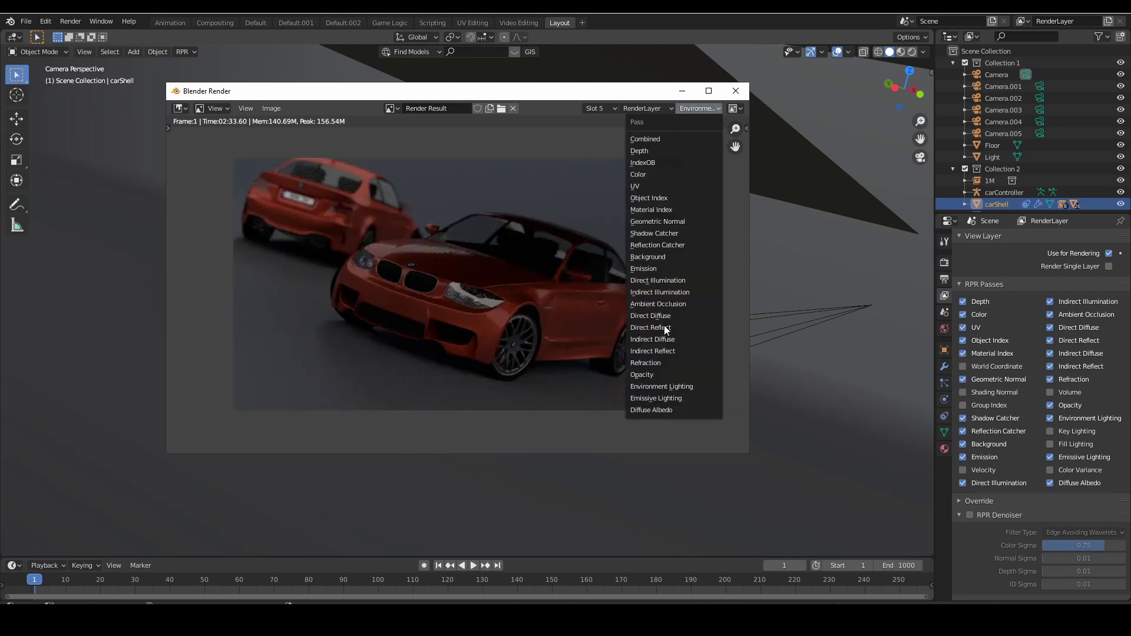
left_click(674, 399)
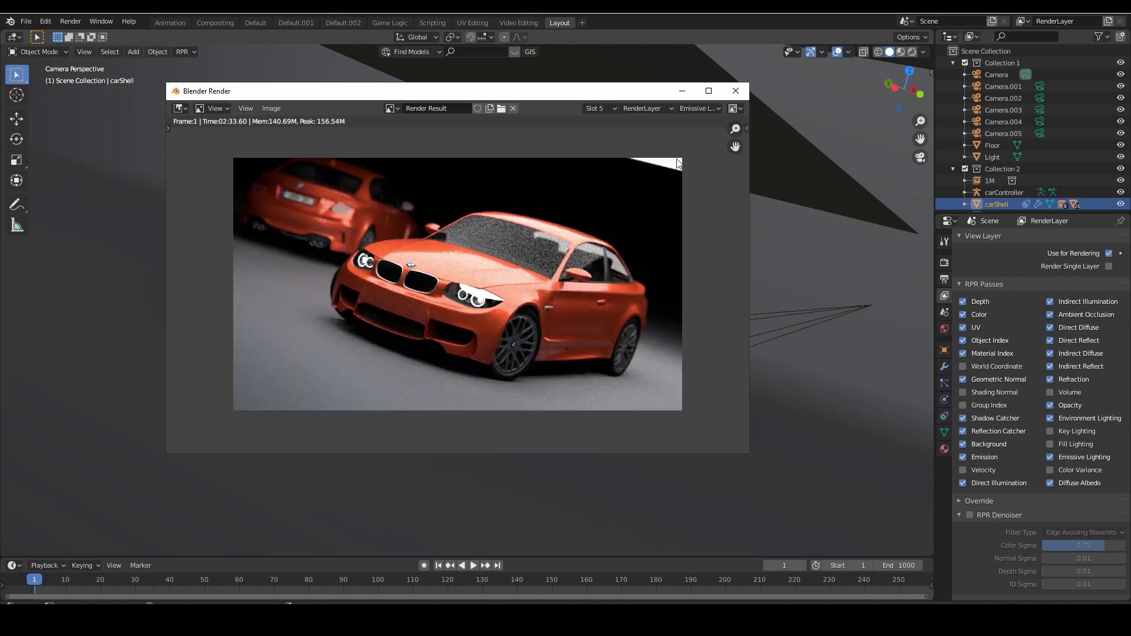
- View the Diffuse Albedo pass of the Slot 5 render and return to its Combined pass
left_click(699, 109)
left_click(653, 409)
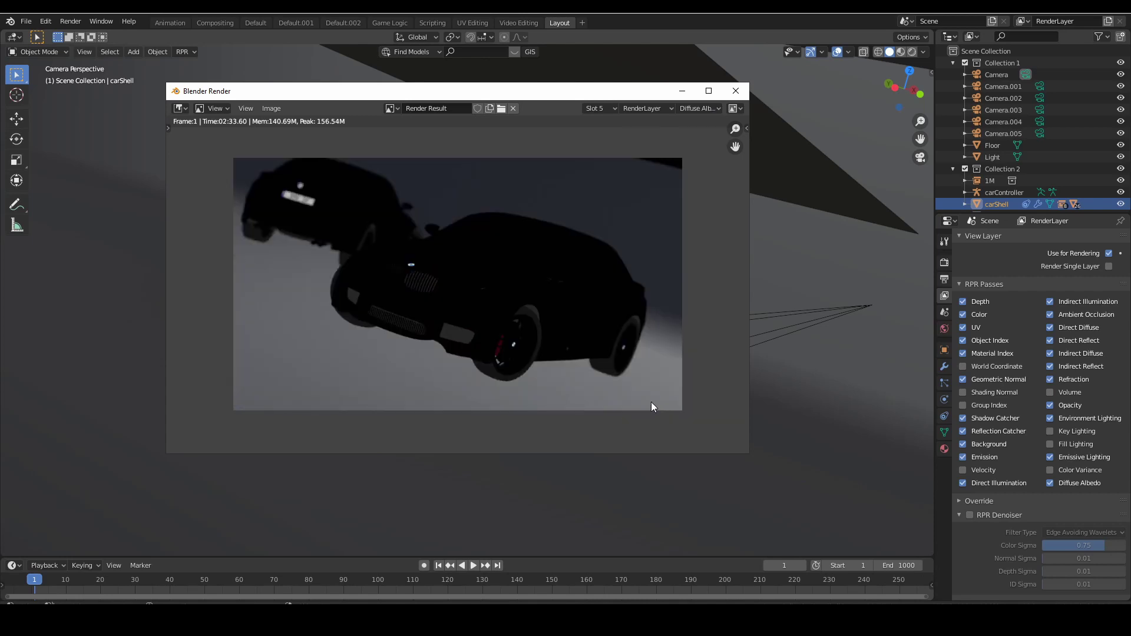
left_click(695, 110)
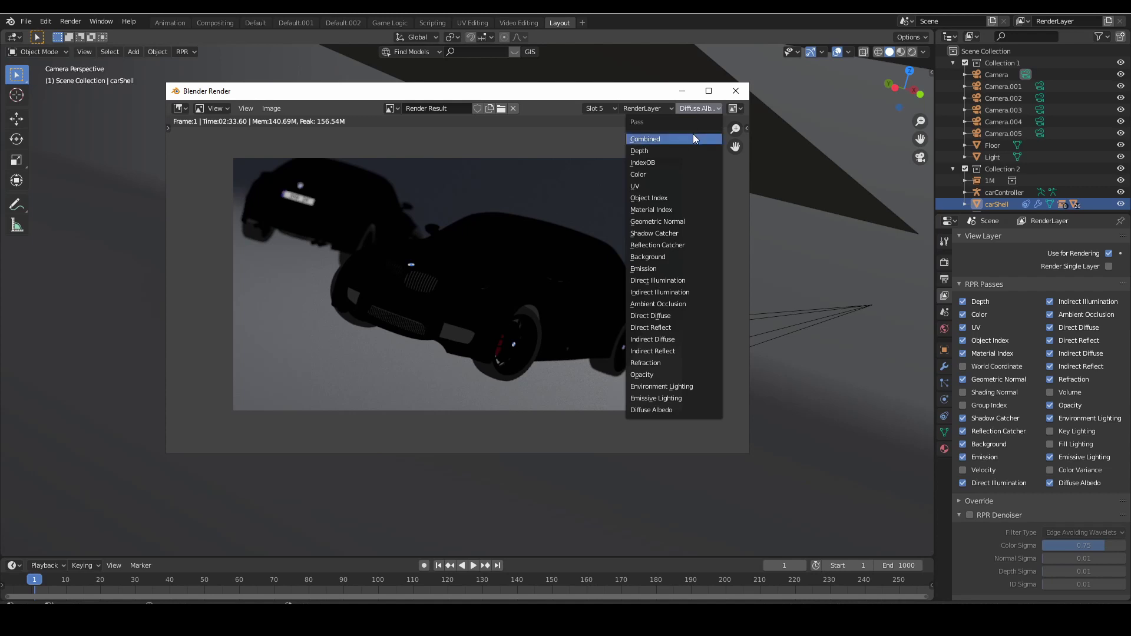
left_click(693, 135)
- View the Composite layer of the Slot 5 render and switch back to RenderLayer for comparison
left_click(663, 109)
left_click(641, 151)
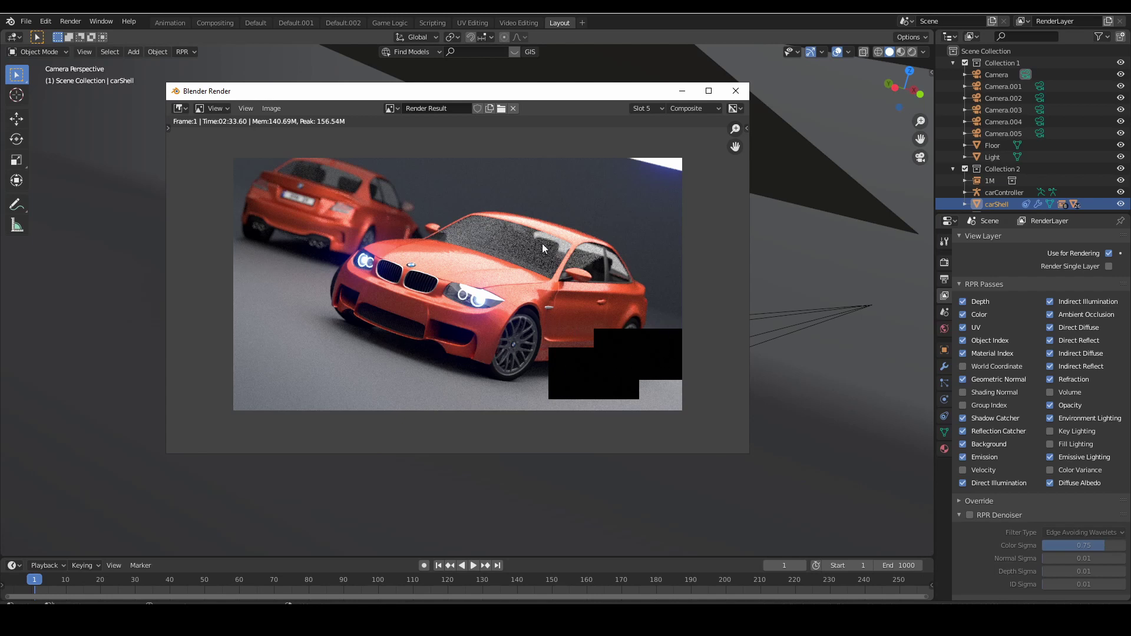
left_click(655, 111)
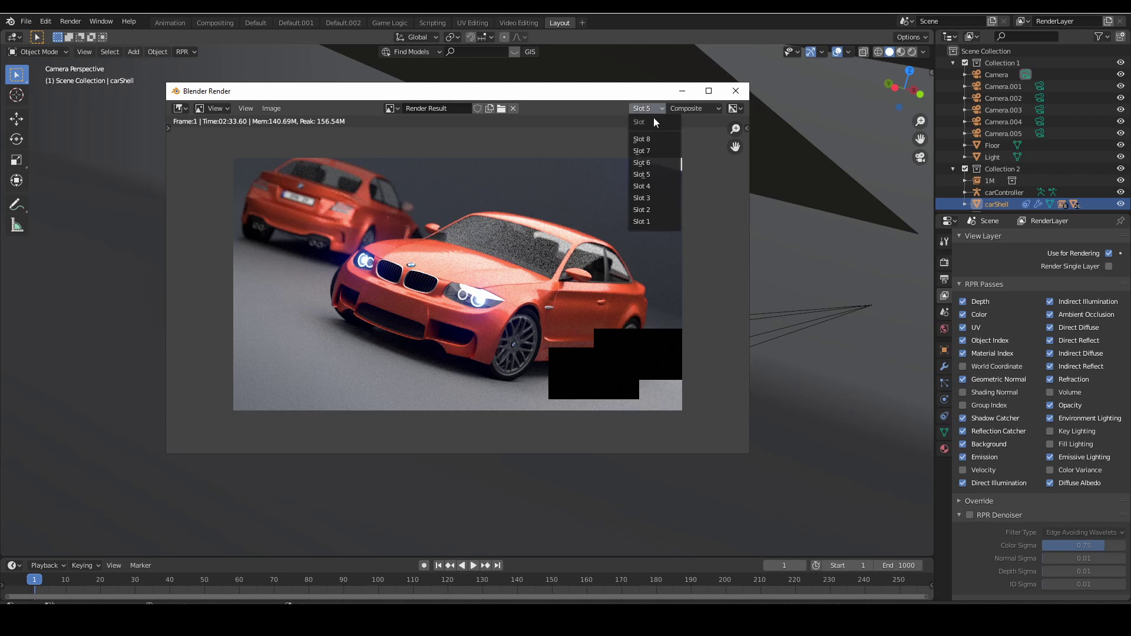
left_click(691, 109)
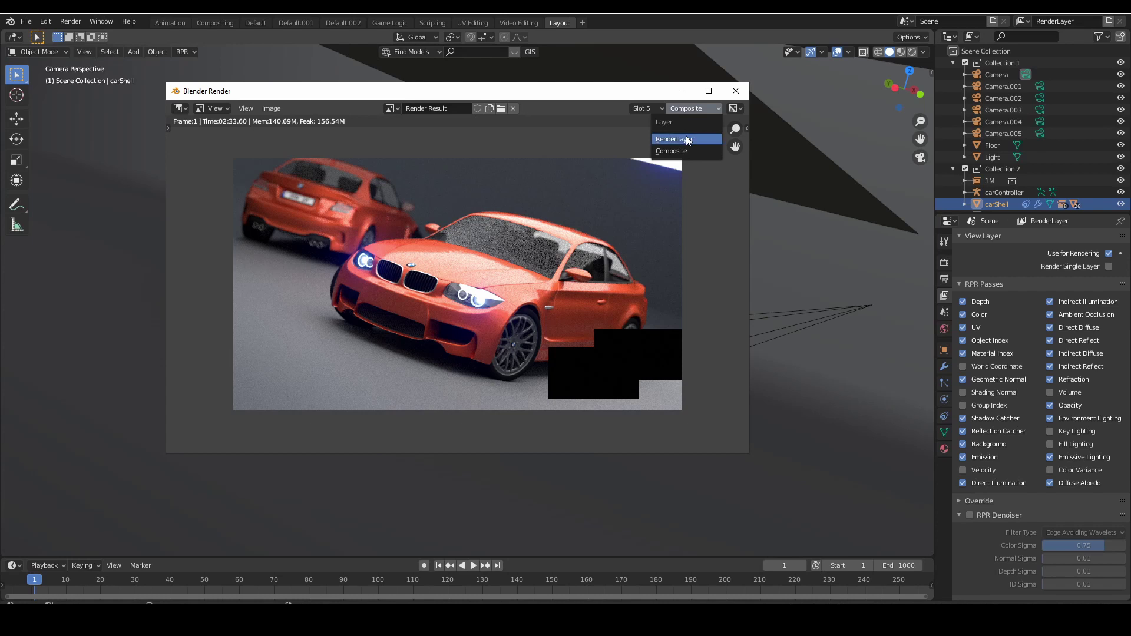
left_click(681, 141)
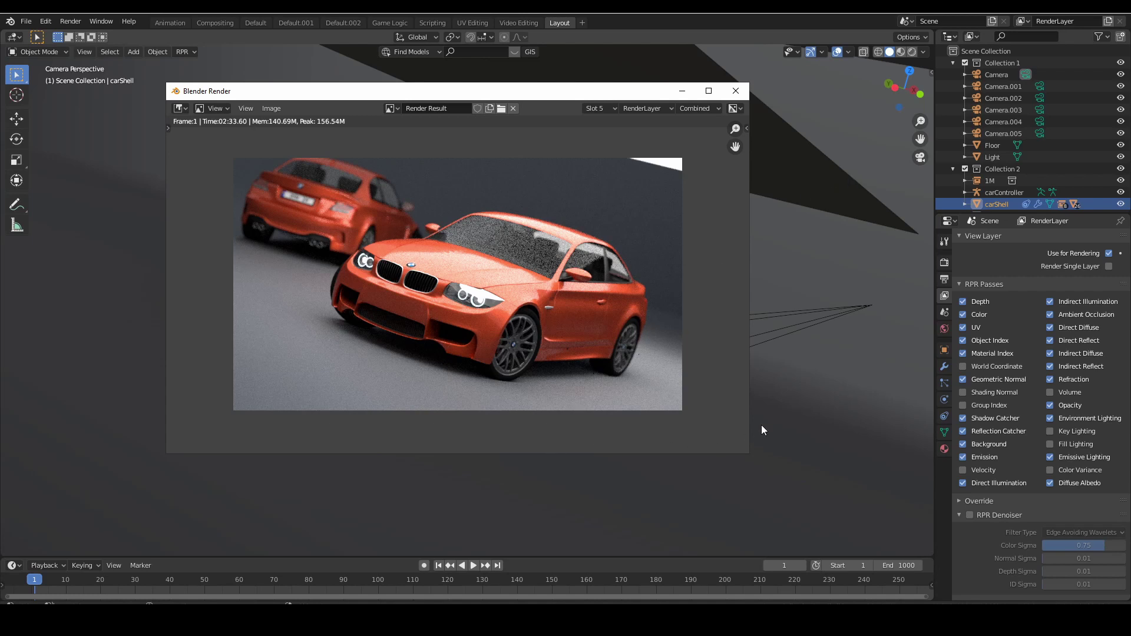
- Minimize the render window and open the material settings of the front car's body shell
left_click(683, 92)
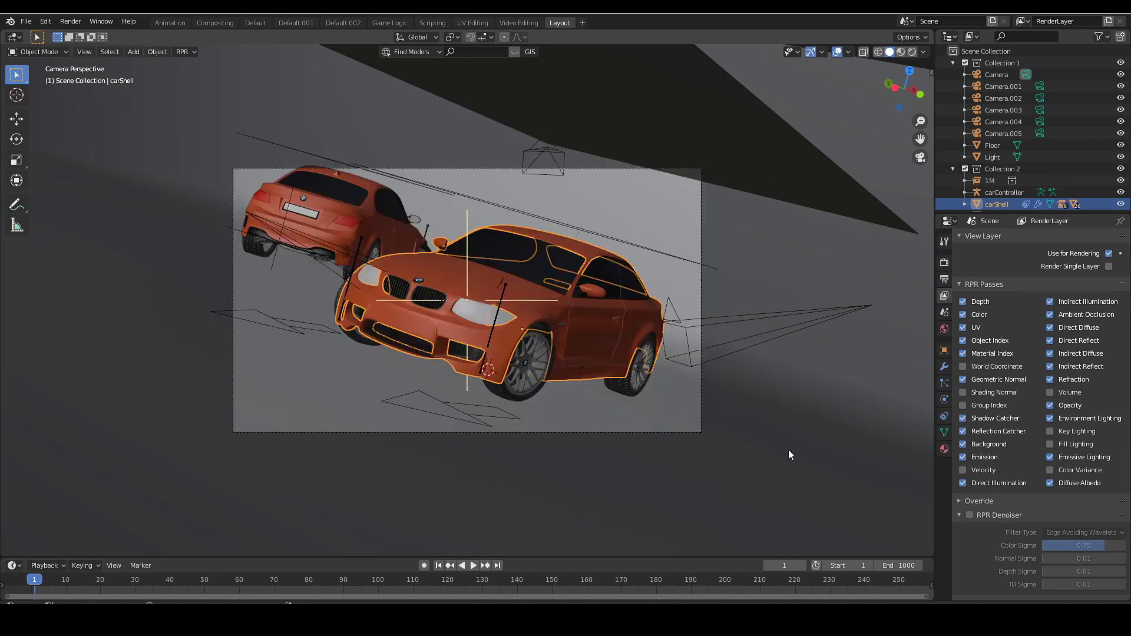
left_click(944, 449)
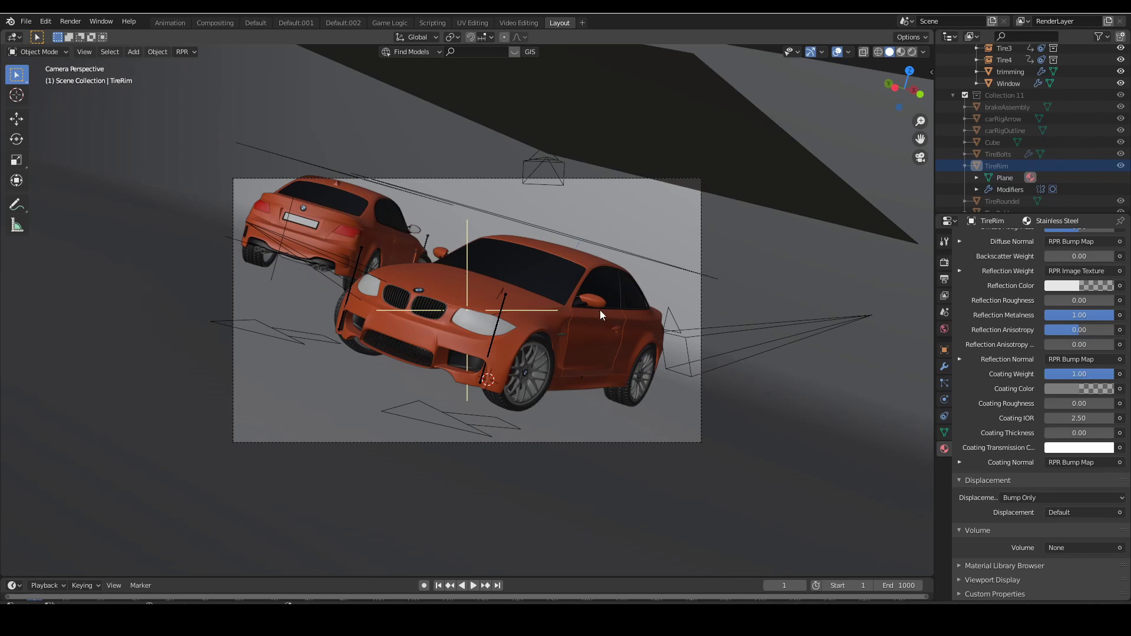
- Open the scene's render settings and render the car image with Radeon ProRender
left_click(945, 264)
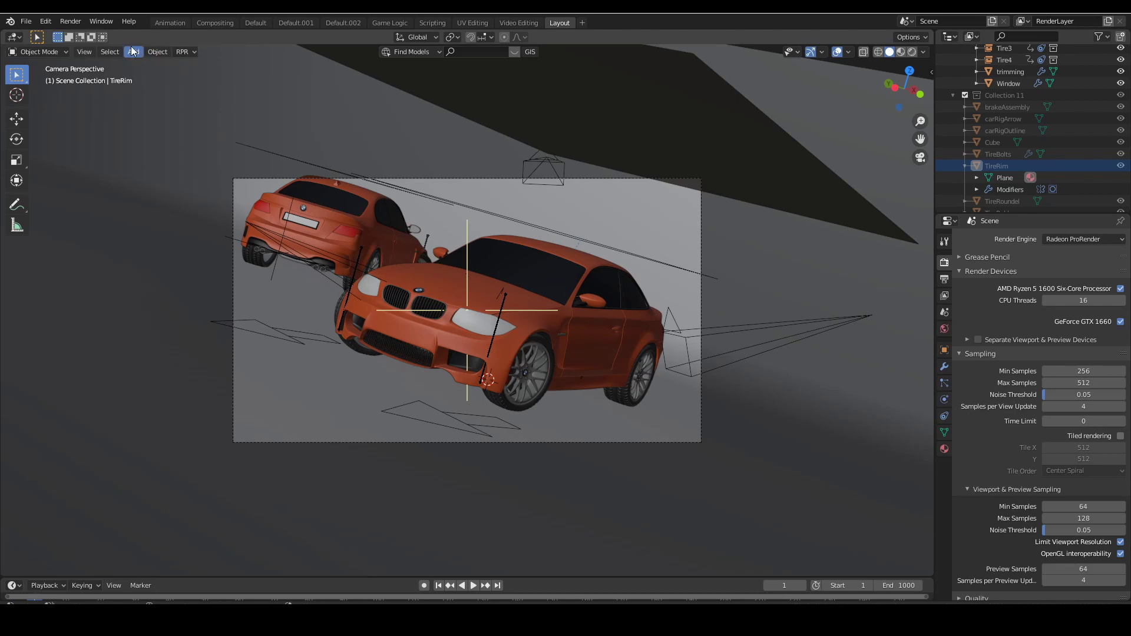
left_click(76, 21)
left_click(83, 36)
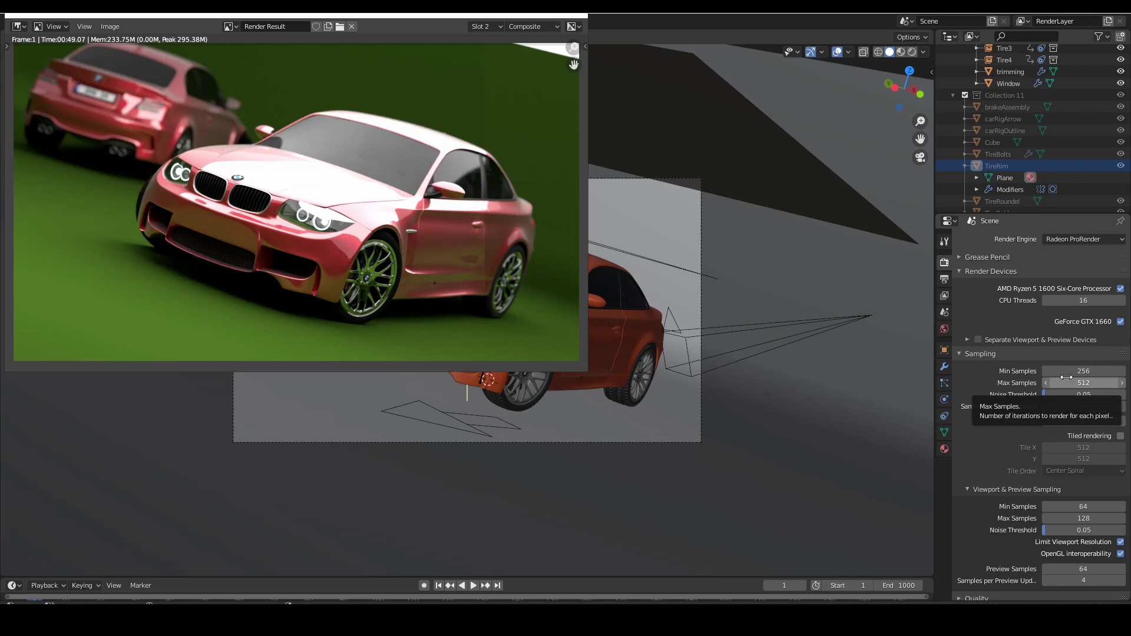
- Examine the RPR Denoiser filter type settings of the view layer
left_click(946, 296)
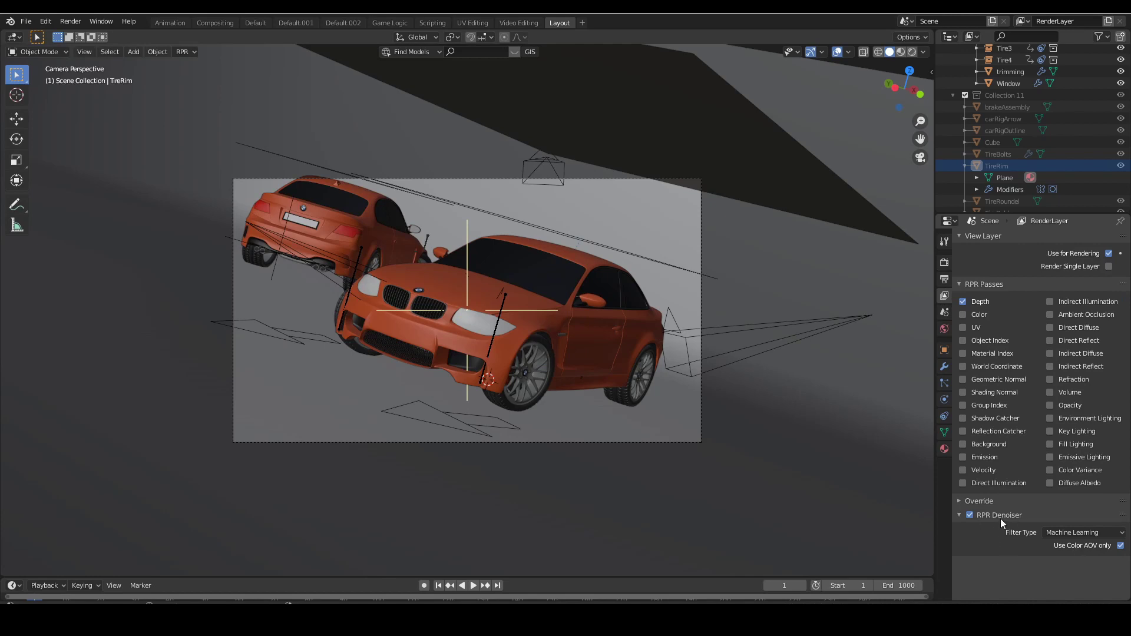
left_click(1077, 532)
left_click(602, 349)
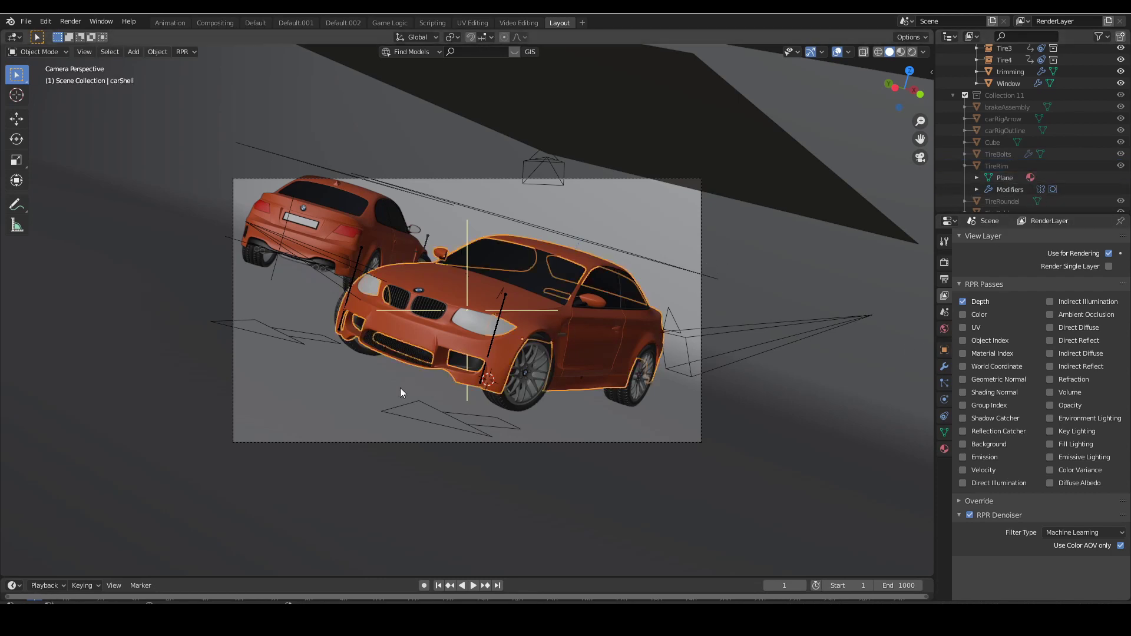
- Select the front car's kidneyBars grille, expand it in the outliner and open its material settings
left_click(374, 387)
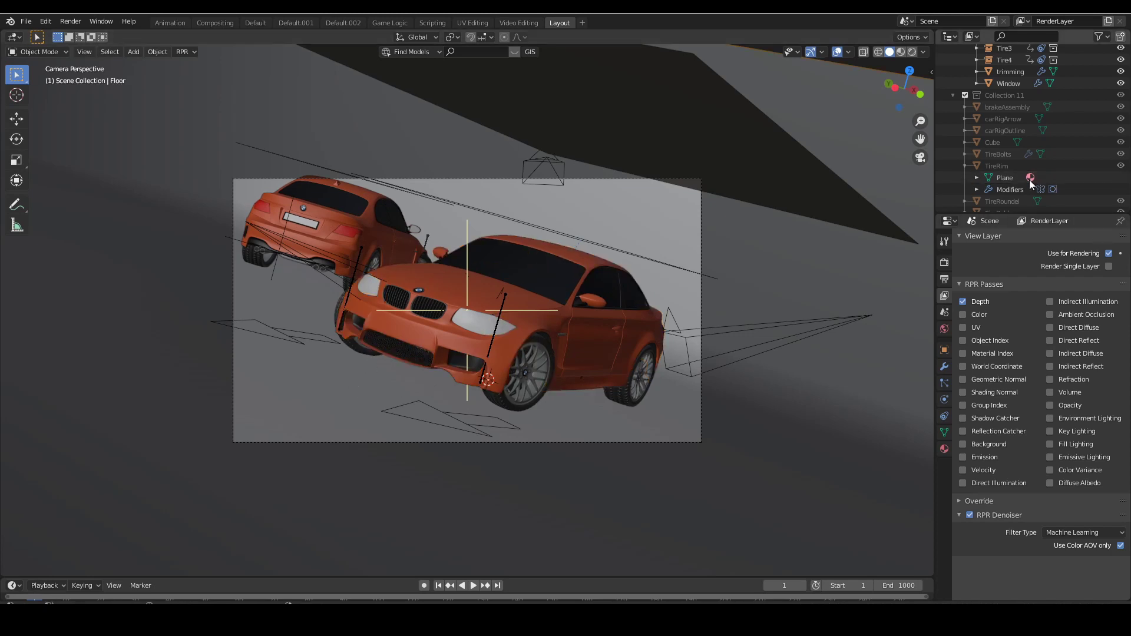
left_click(1003, 155)
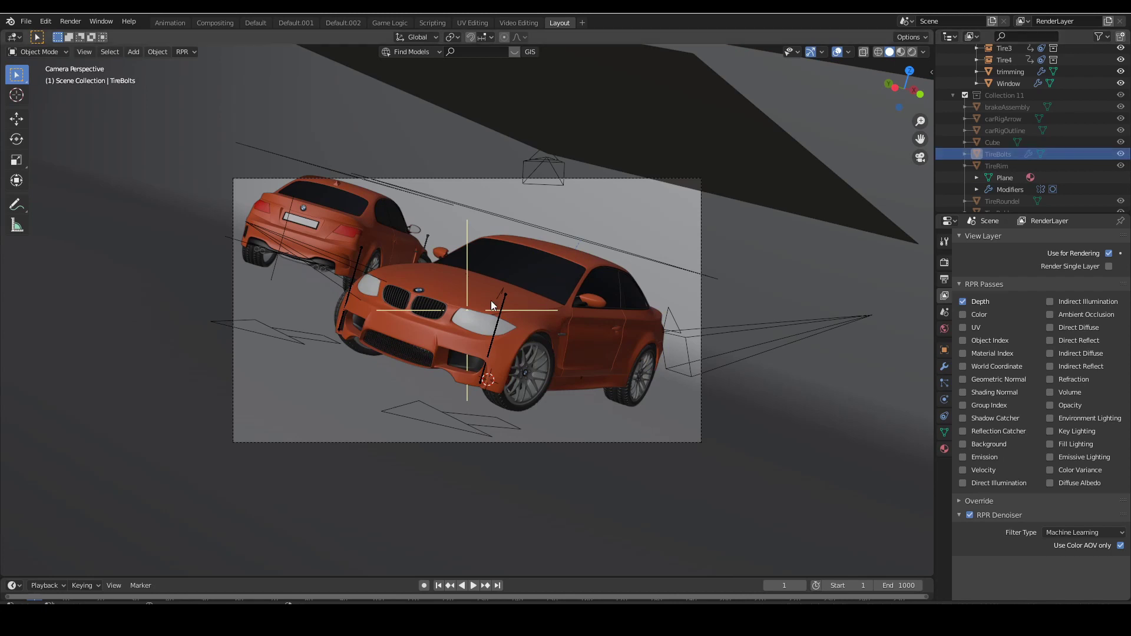
left_click(430, 307)
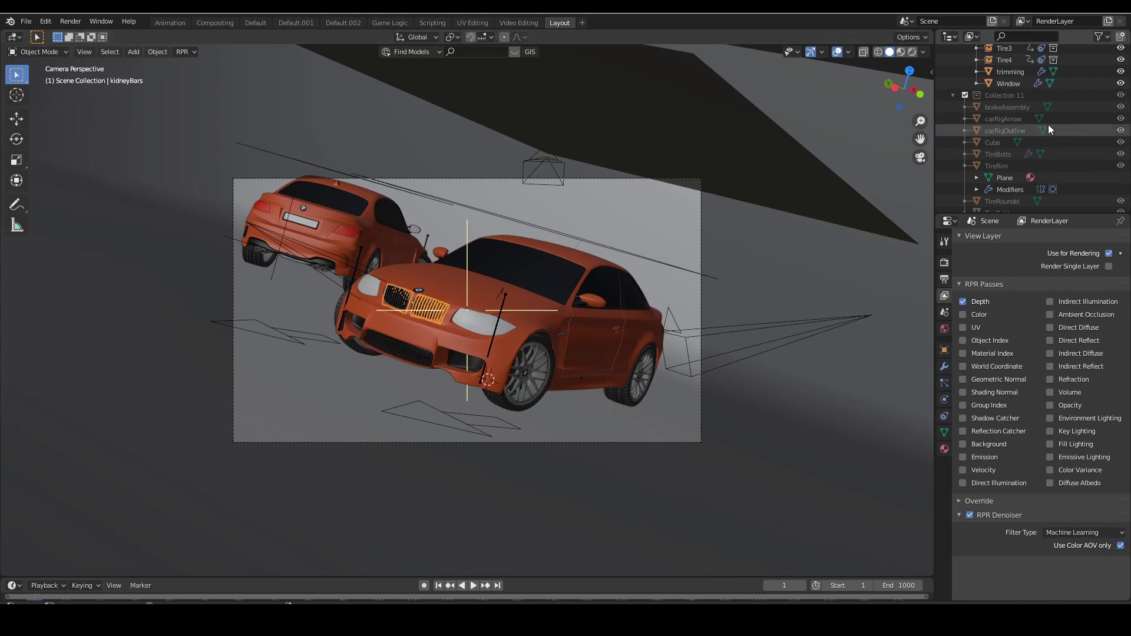
scroll(1023, 127, "up", 10)
scroll(1023, 122, "up", 5)
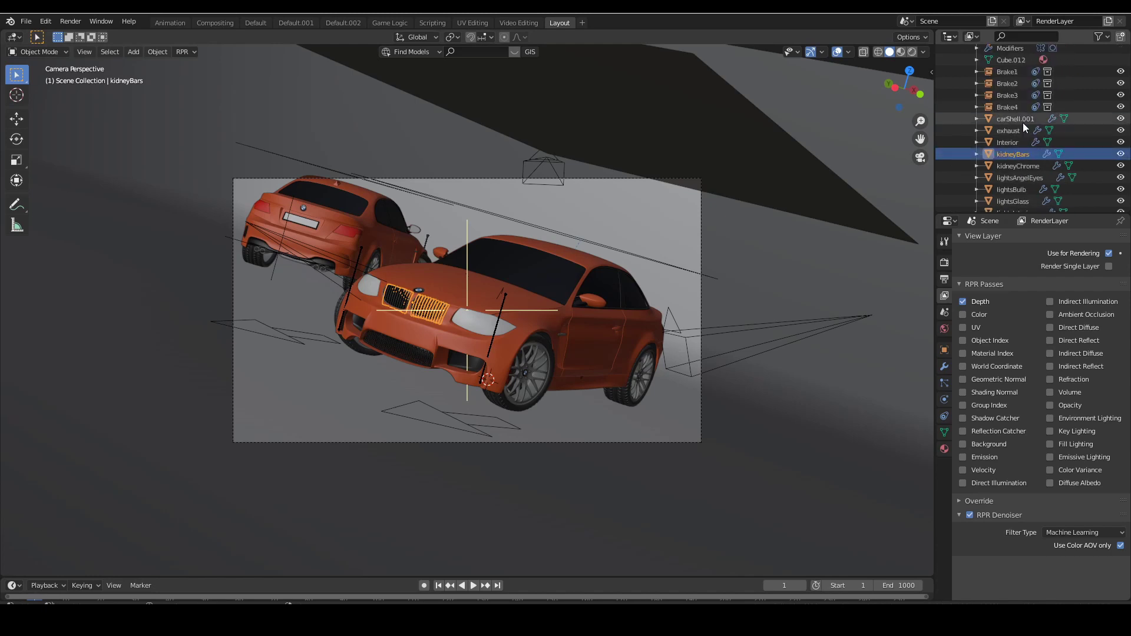
left_click(977, 154)
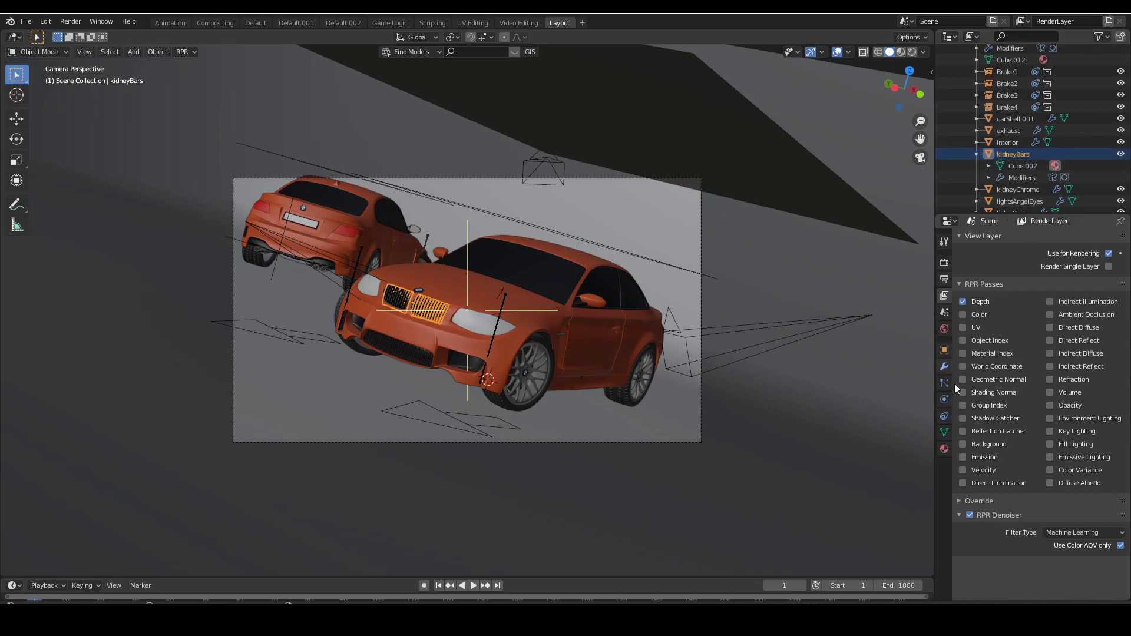
left_click(945, 449)
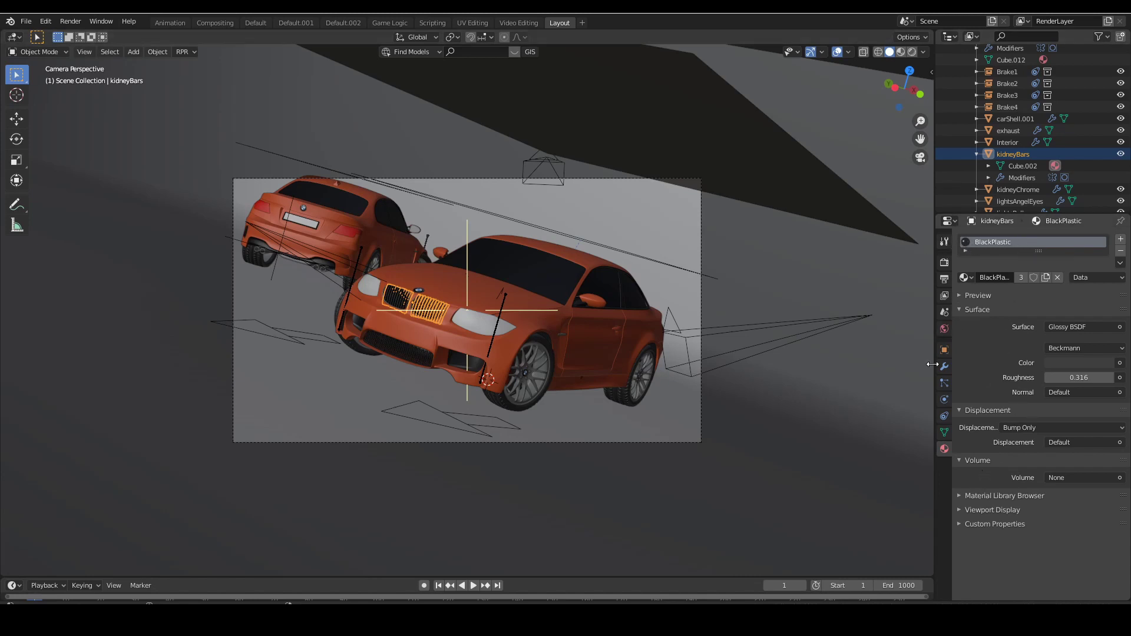
- Expand the Material Library Browser for the grille bars and look over the available surface shaders without changing the current one
left_click(958, 497)
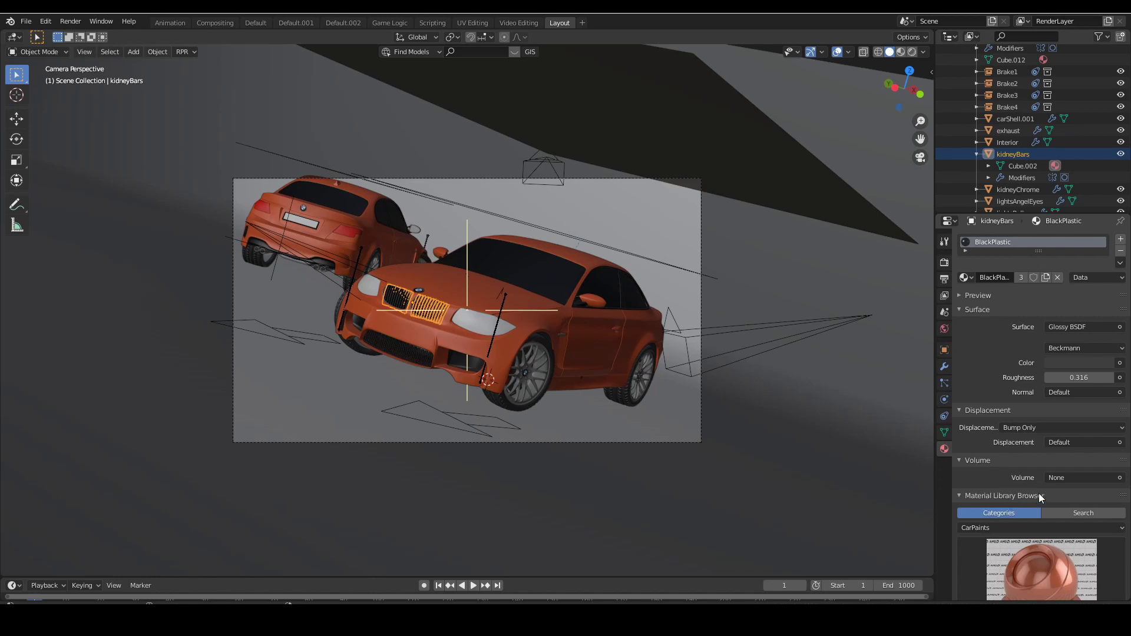
scroll(1038, 493, "down", 1)
left_click(1087, 301)
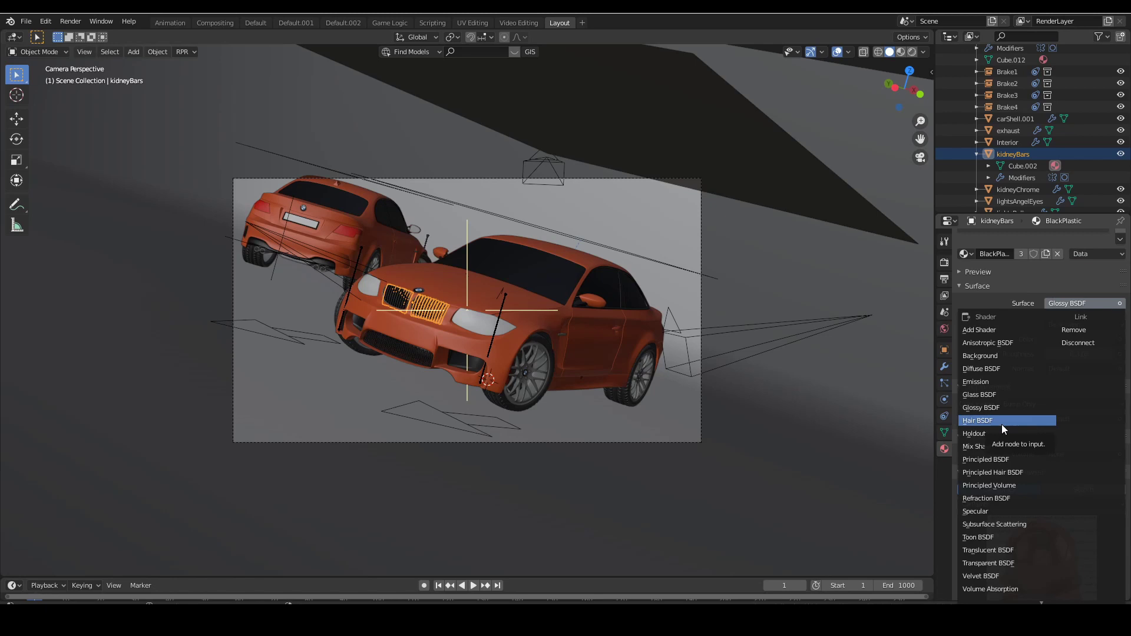
key("Escape")
scroll(967, 450, "down", 2)
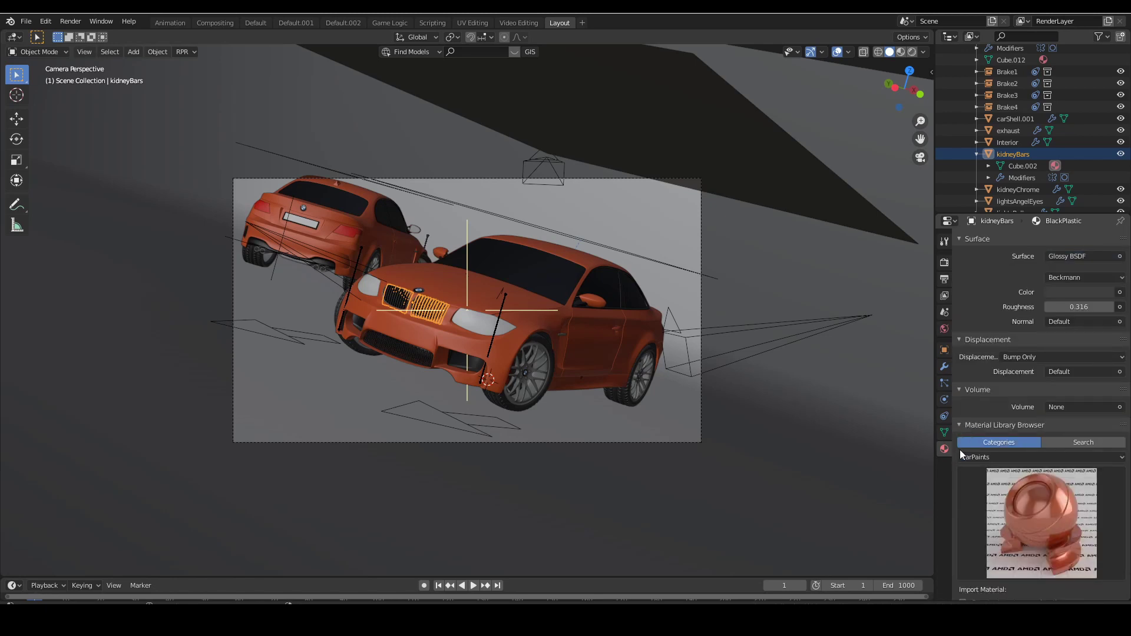
scroll(1002, 433, "down", 1)
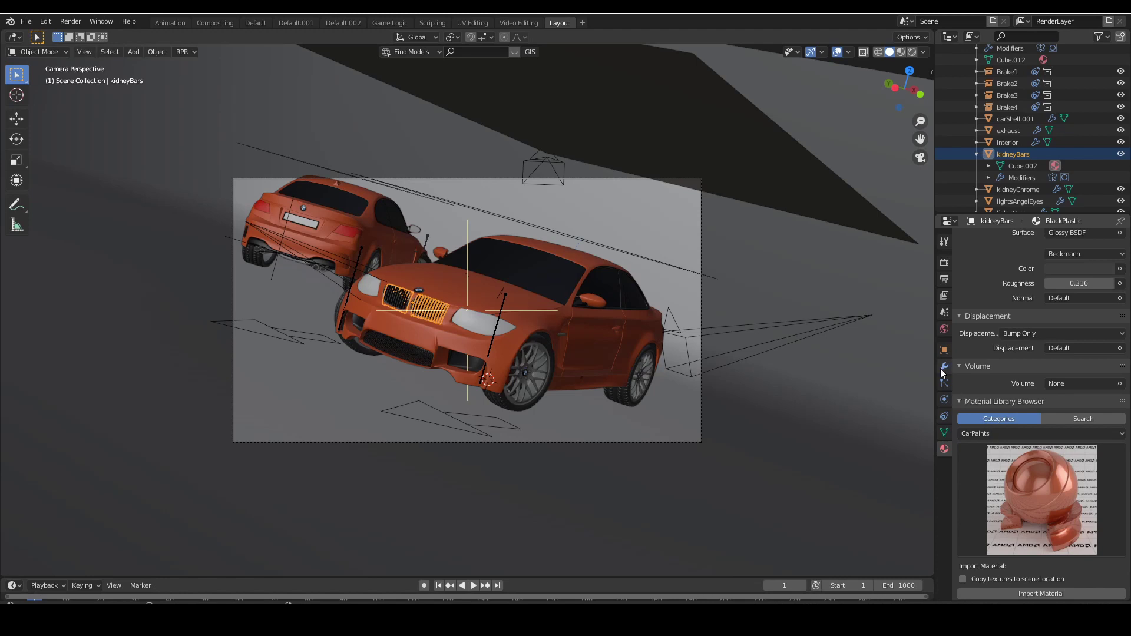
scroll(998, 377, "down", 1)
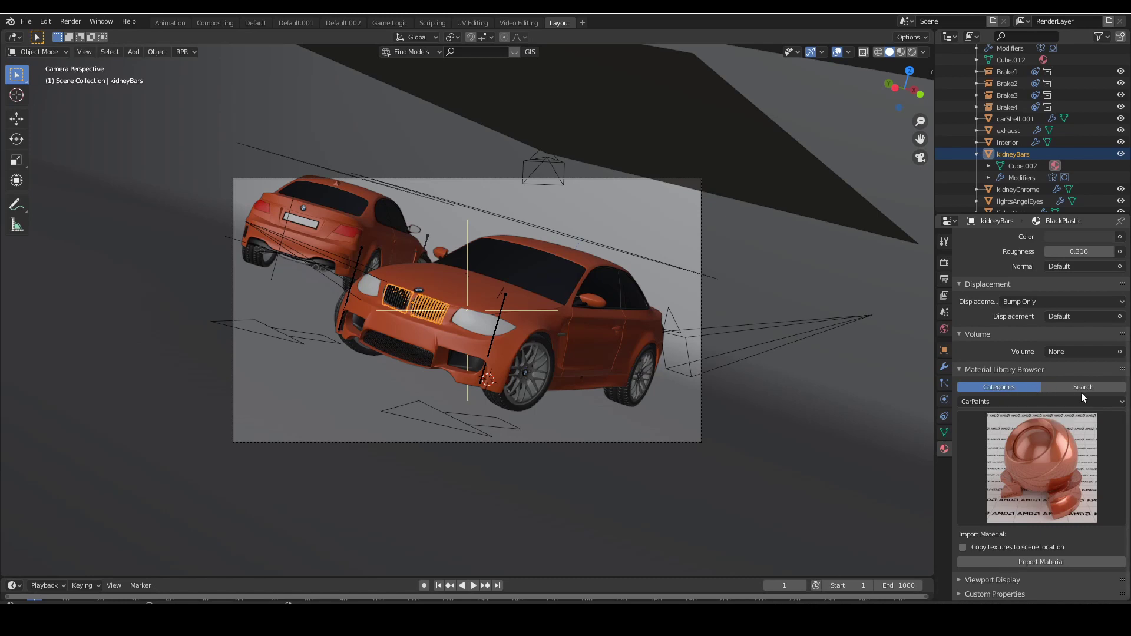
- Browse the Jewels and PreciousMetals library categories and import Bronze Satin as the grille bars' material
left_click(989, 402)
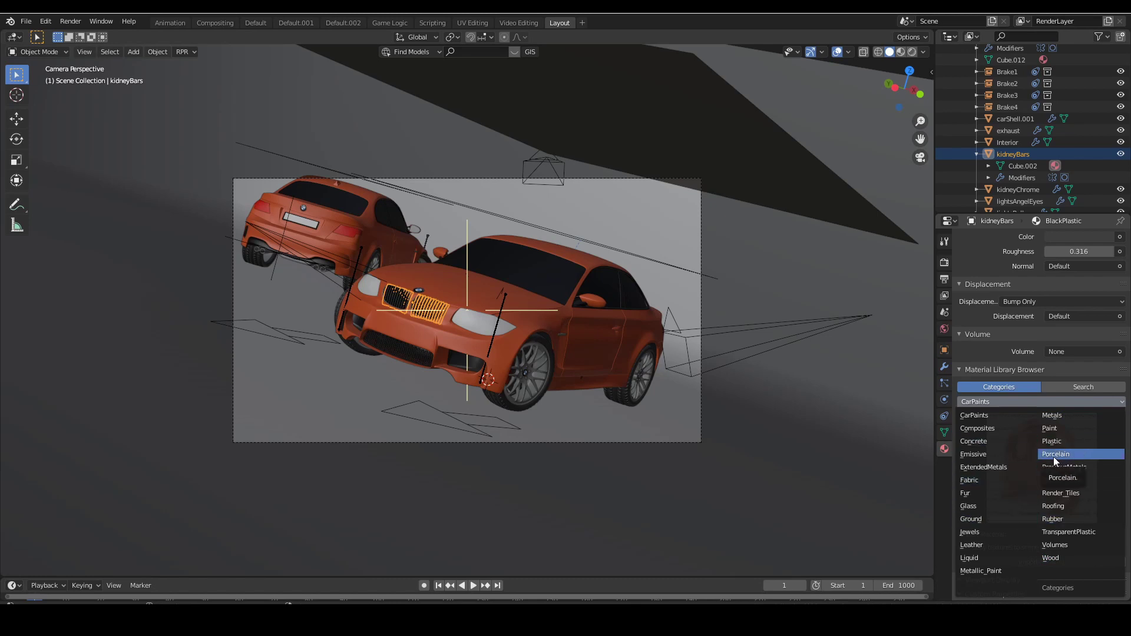
left_click(994, 532)
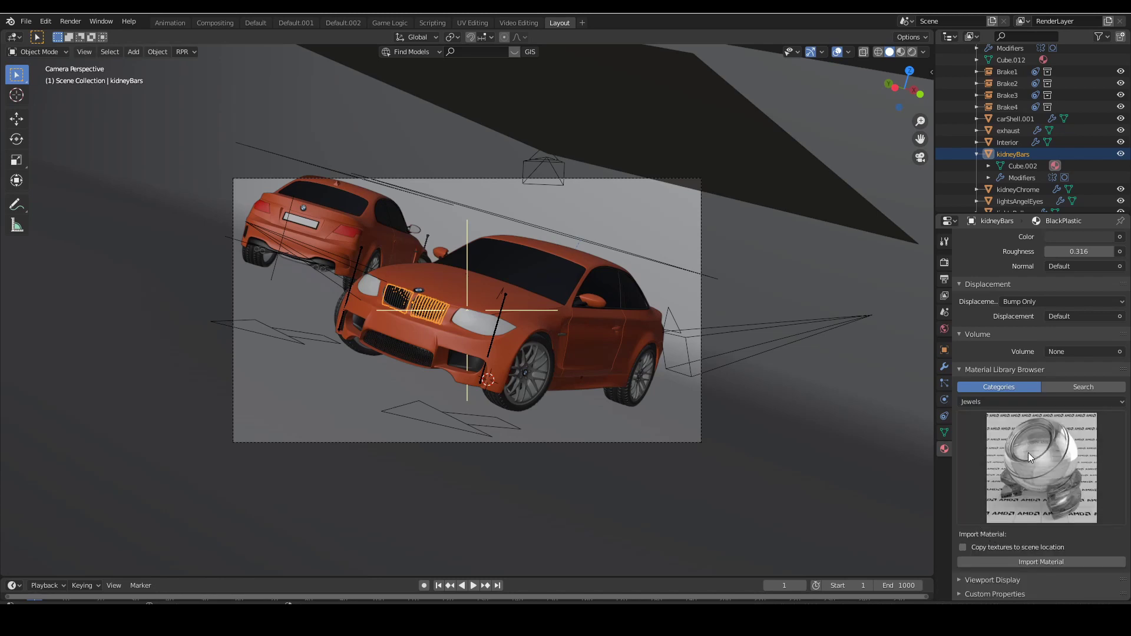
left_click(991, 401)
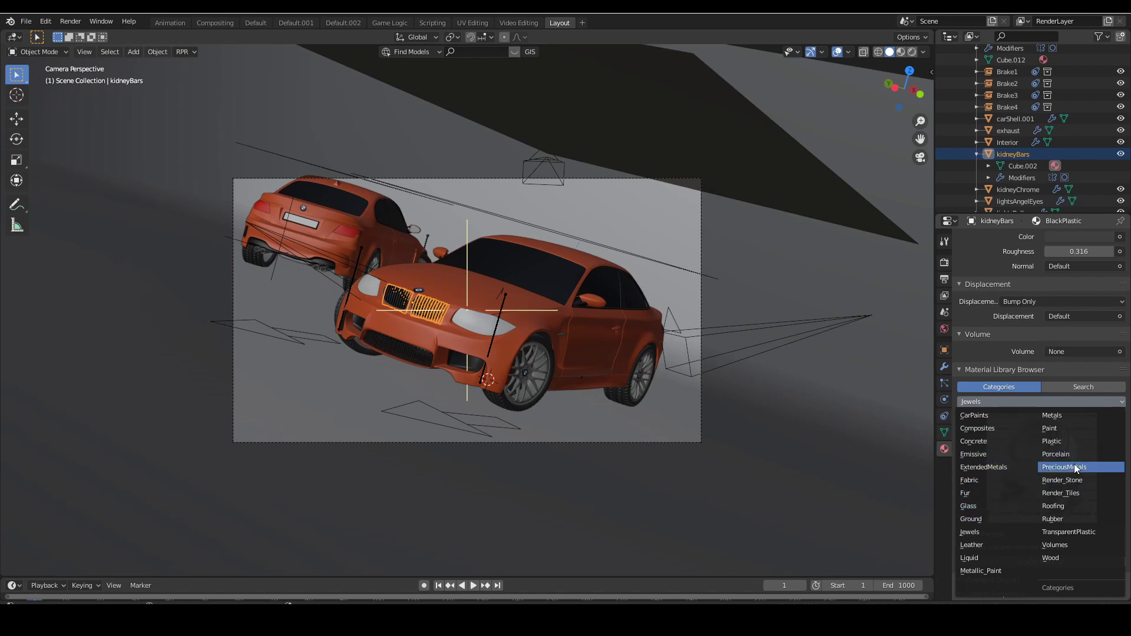
left_click(1066, 466)
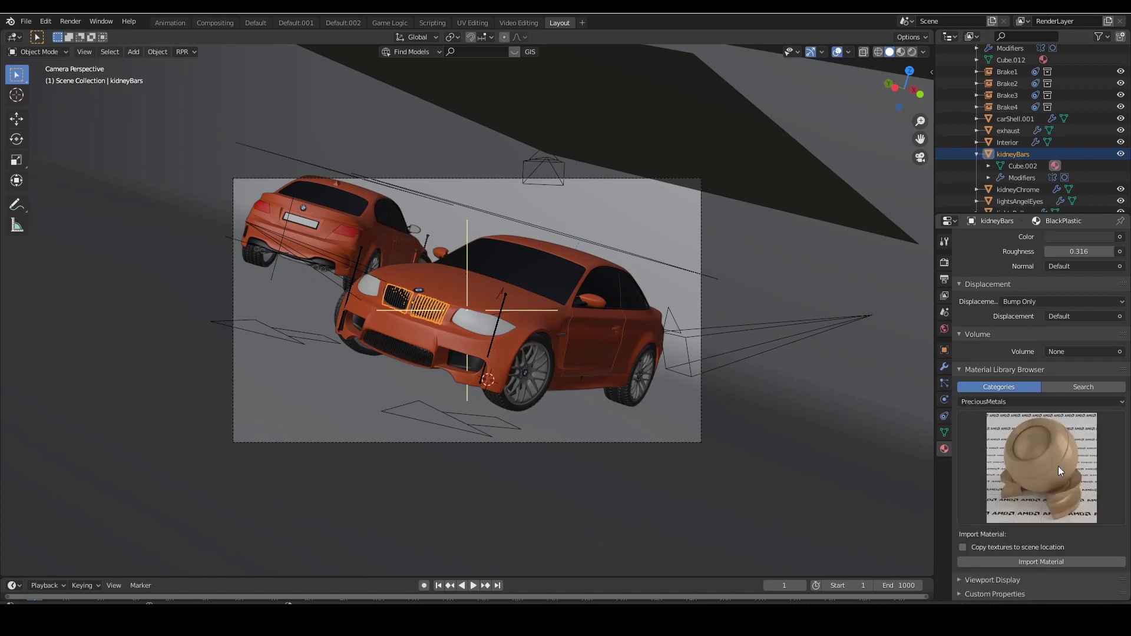
left_click(1039, 462)
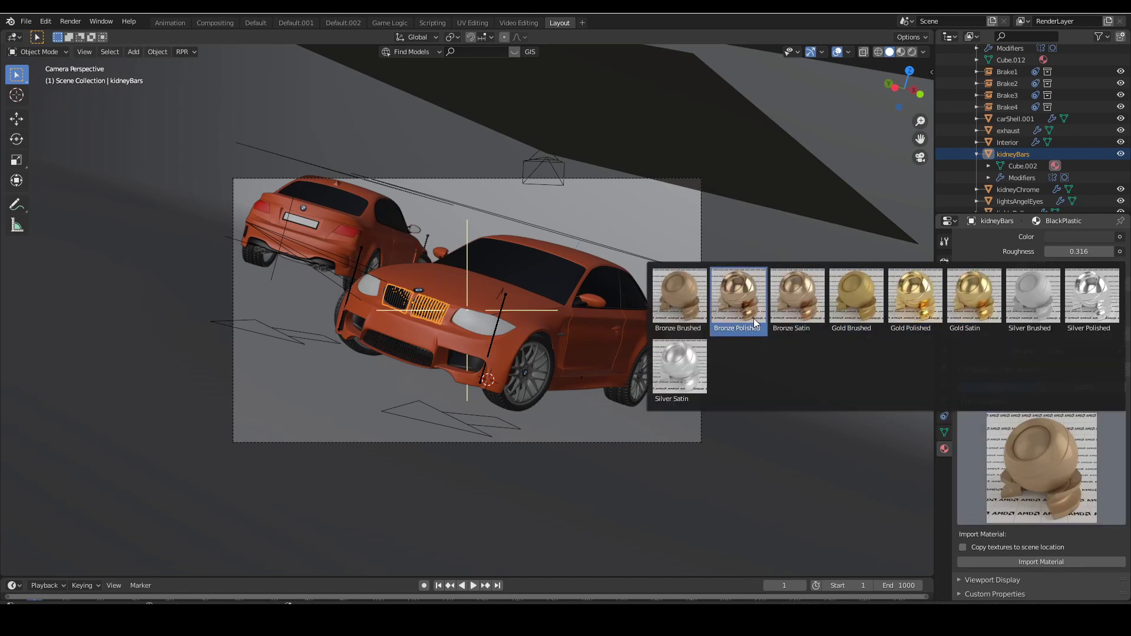
left_click(798, 296)
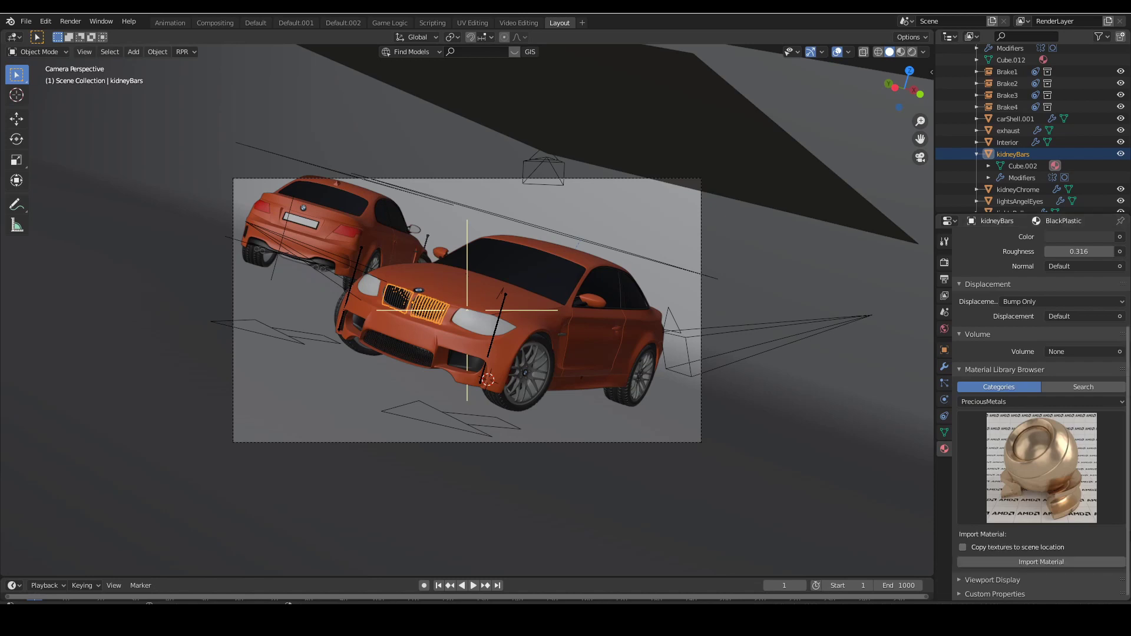
left_click(1056, 562)
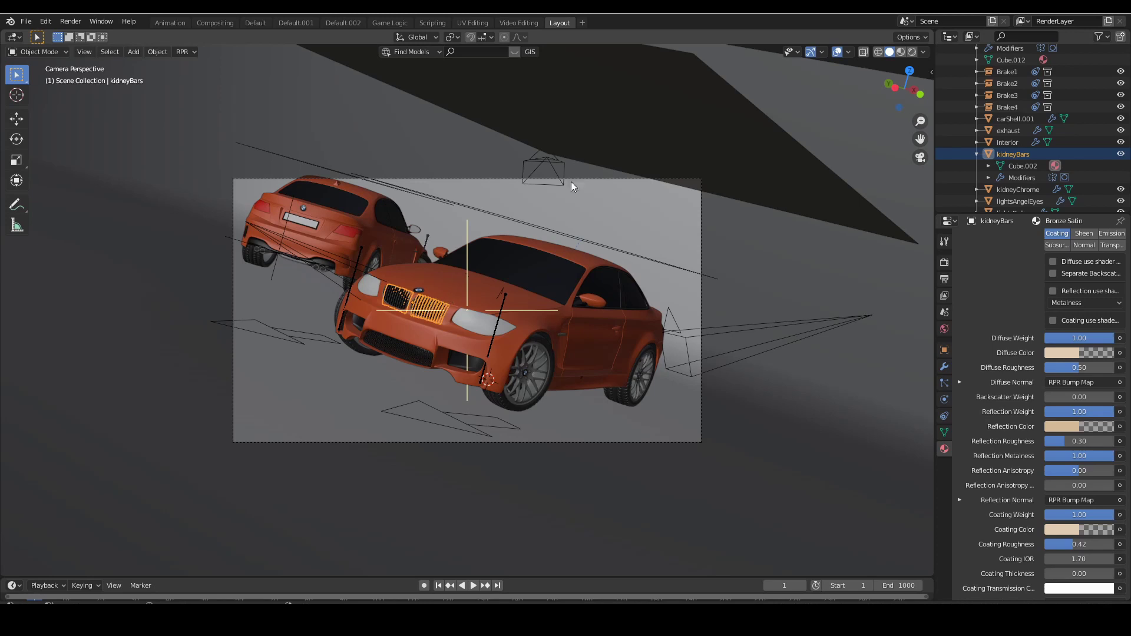
- Preview the car scene in Rendered viewport shading and return to Solid shading
left_click(913, 52)
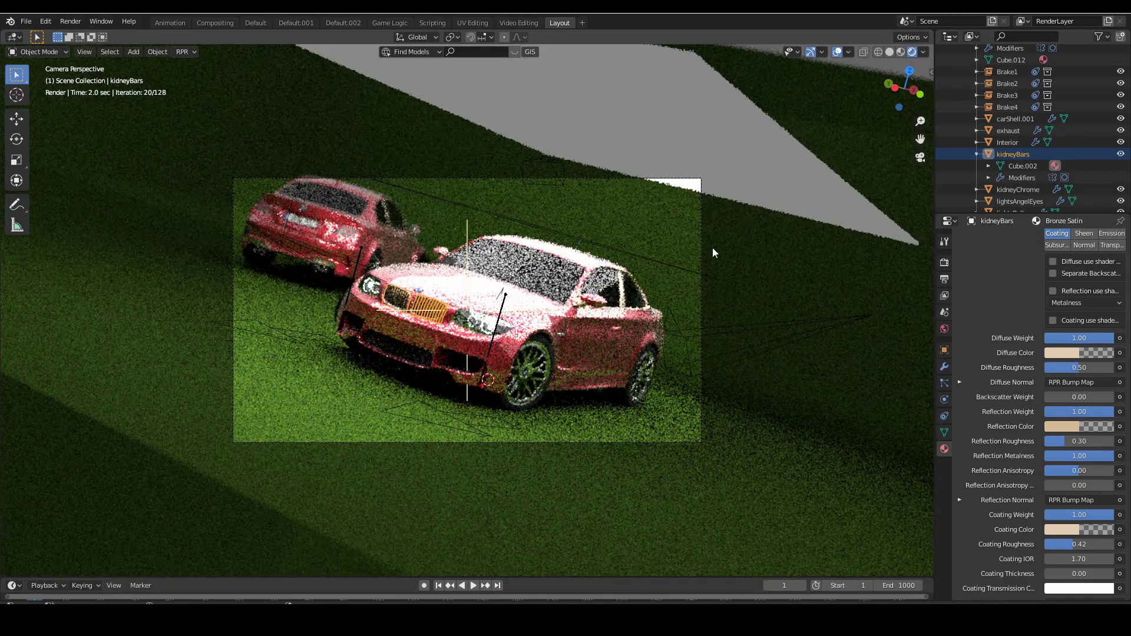
left_click(538, 348)
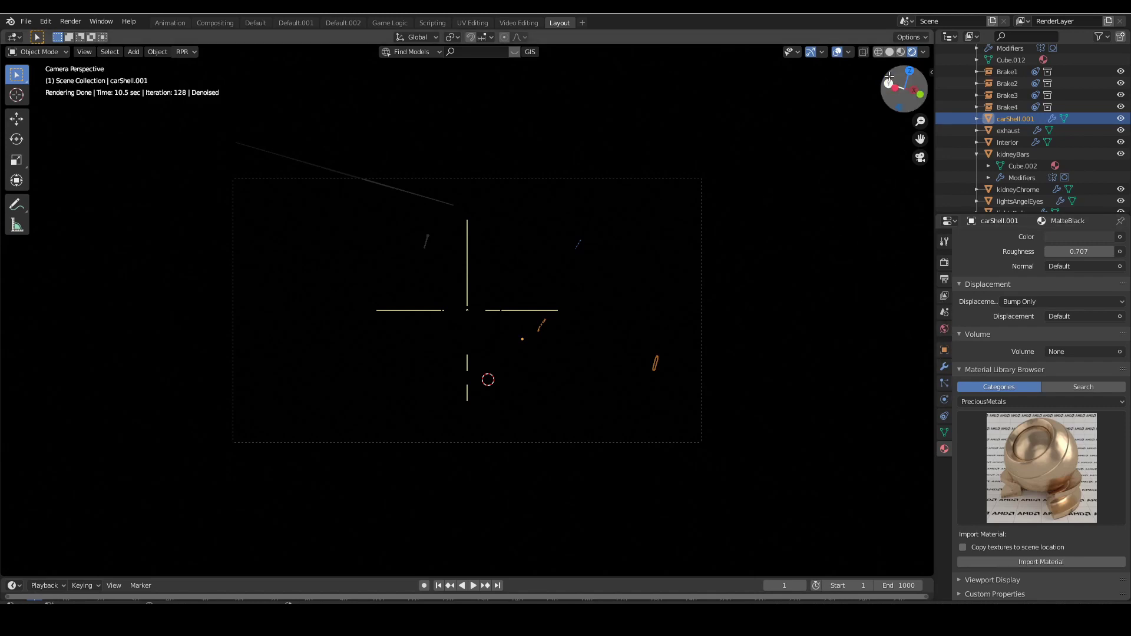
left_click(890, 53)
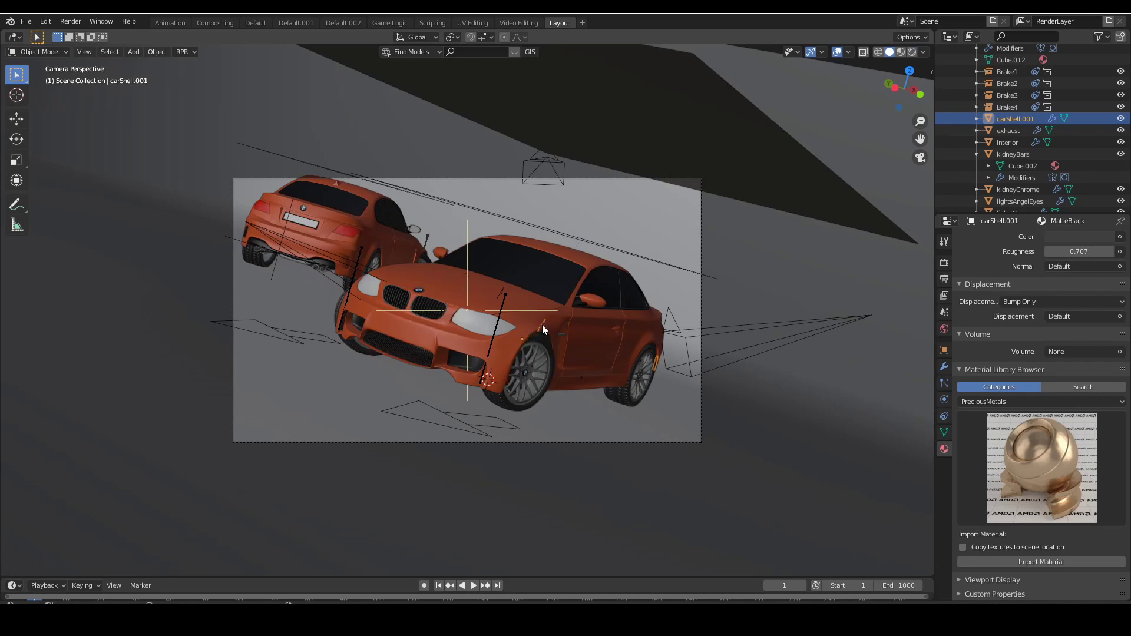
- Select the front car's carShell and import RatRodBlack Solid from the CarPaints library category as its material
left_click(511, 295)
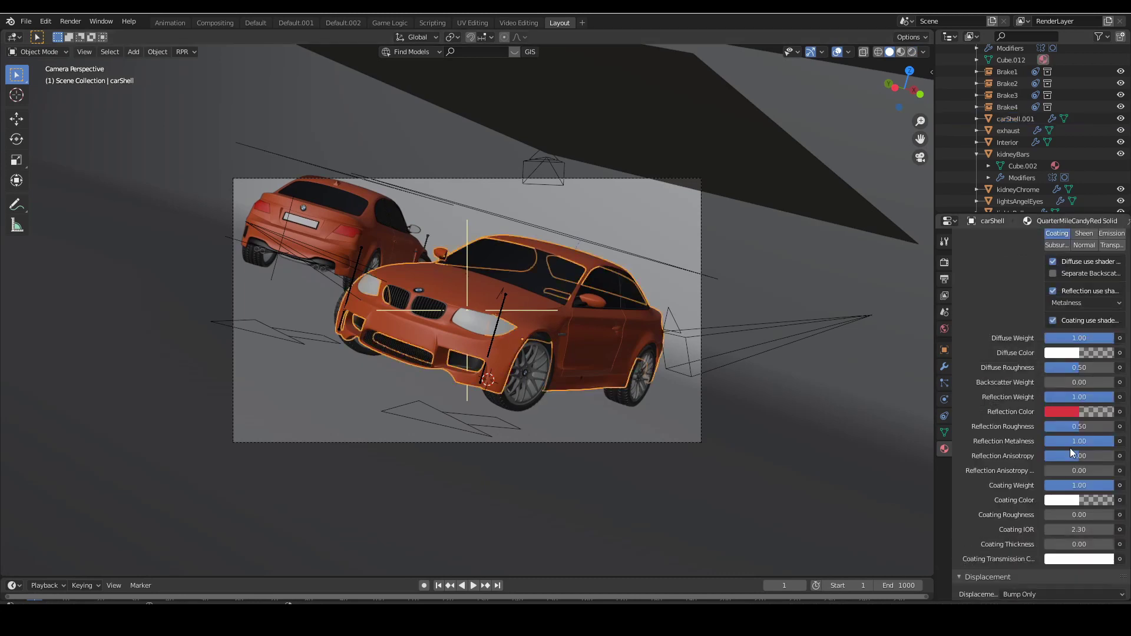
scroll(985, 276, "up", 4)
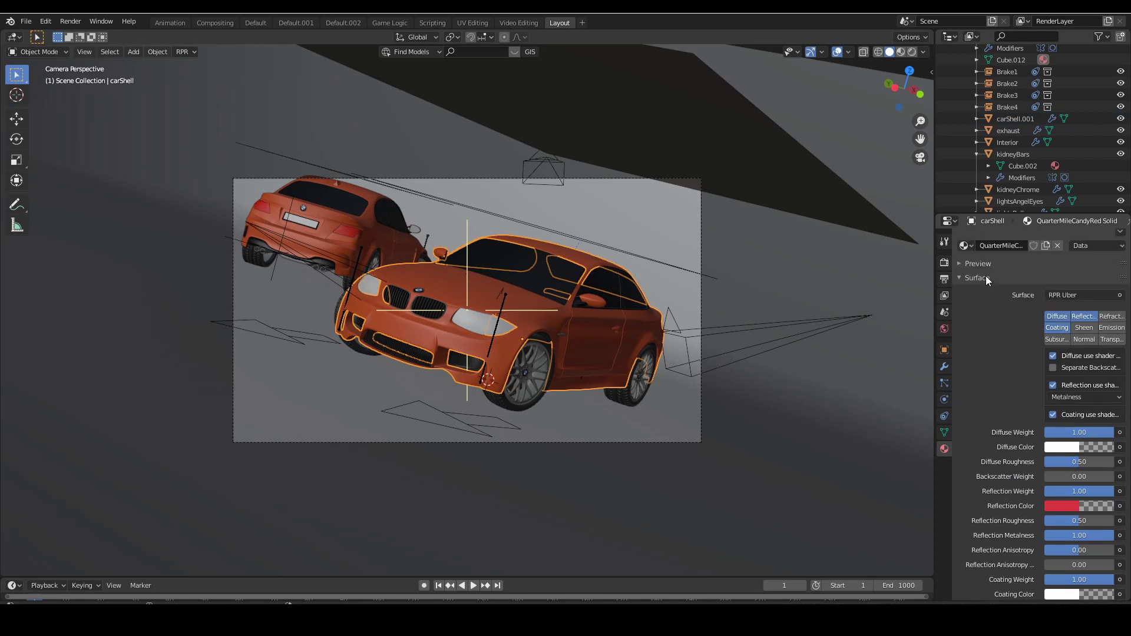
left_click(962, 277)
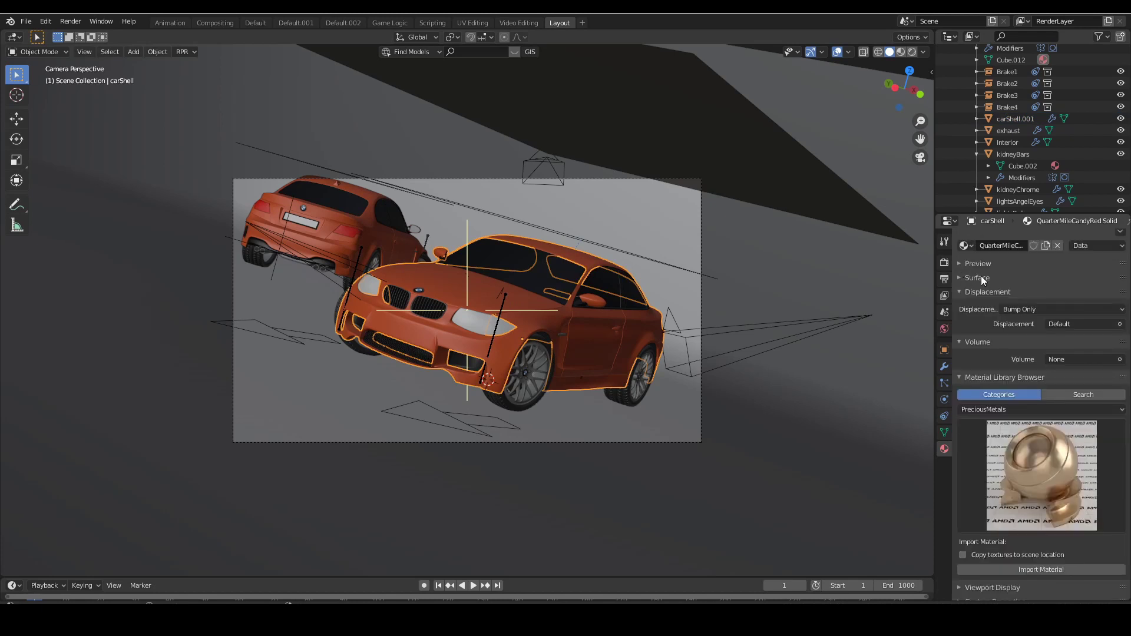
left_click(1001, 408)
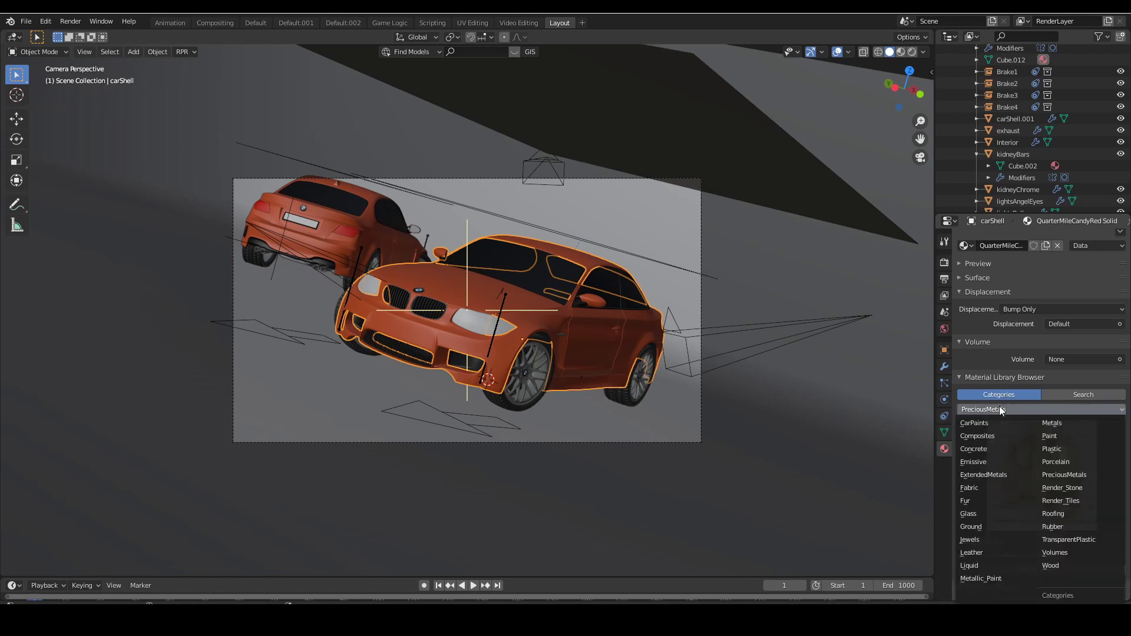
left_click(992, 422)
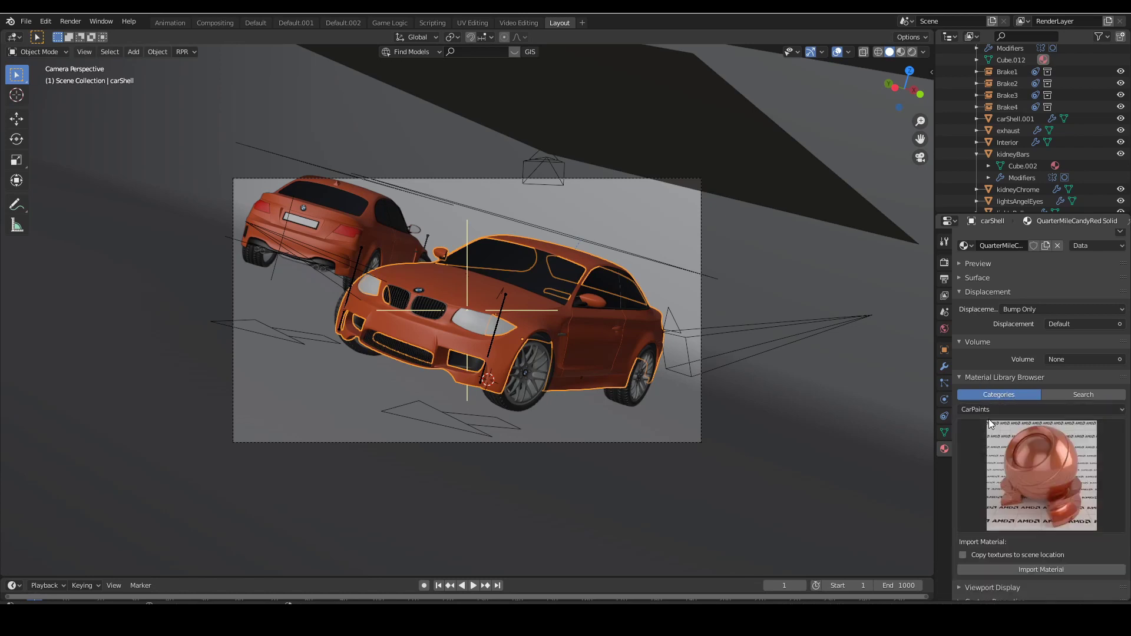
left_click(1041, 452)
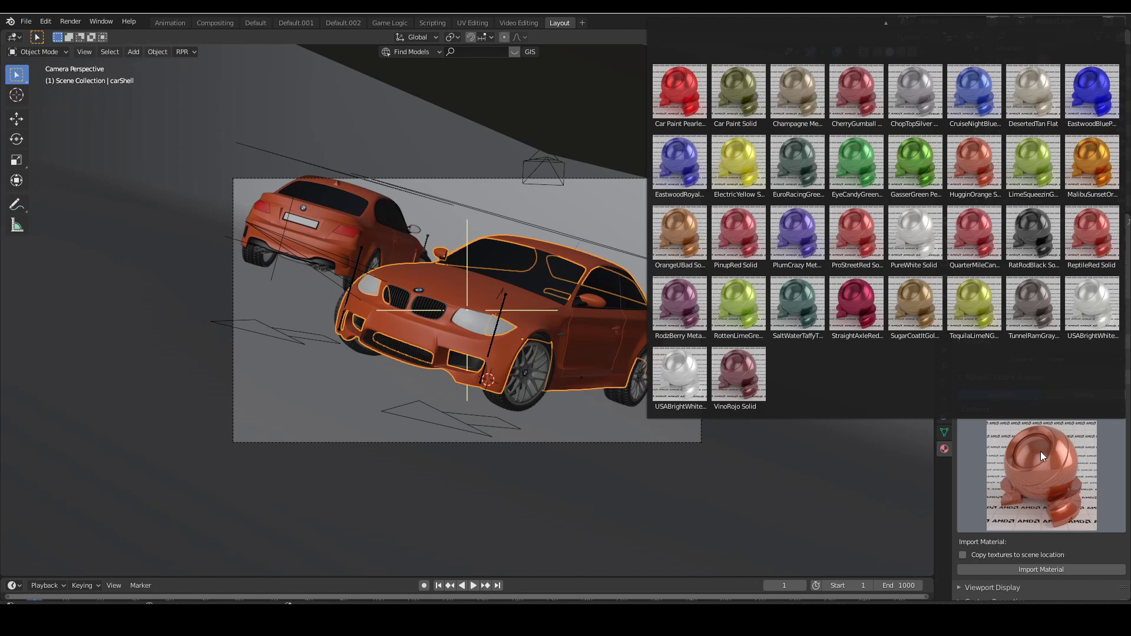
left_click(1038, 232)
left_click(1049, 569)
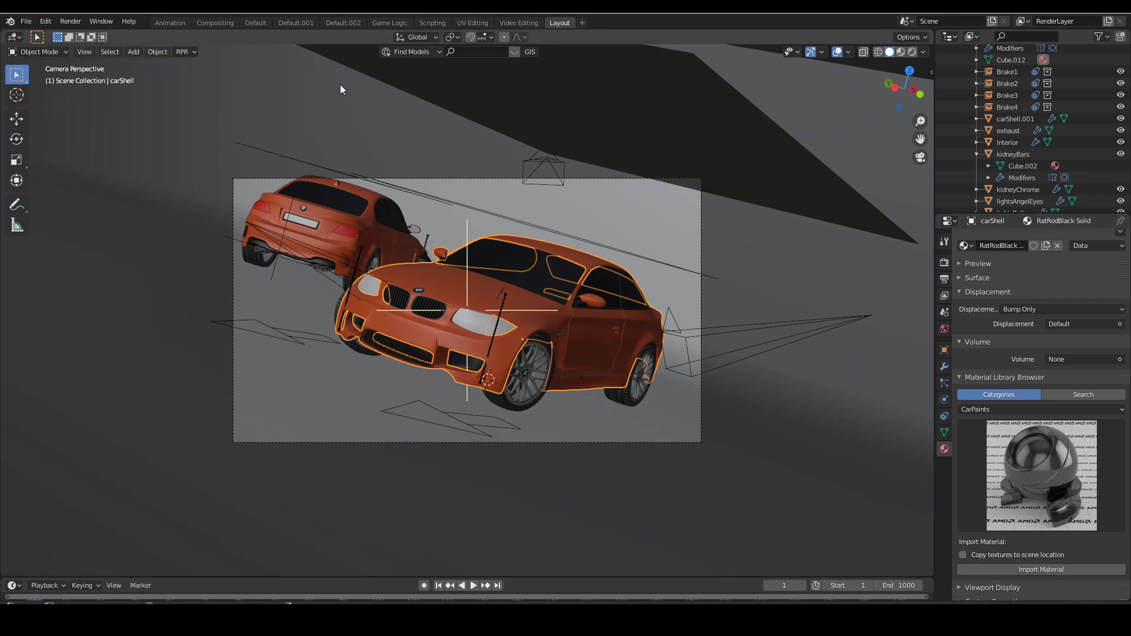
- Render a final image of the car scene with the black car paint
left_click(71, 21)
left_click(83, 30)
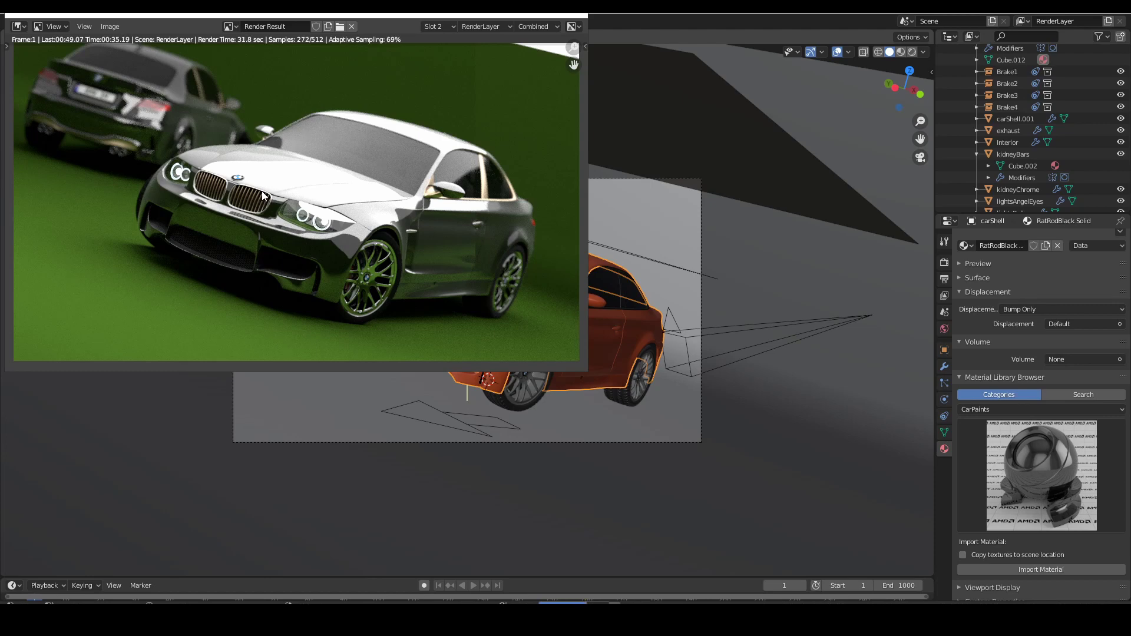
- Select the Floor and import Floor Tiles Rustic Color 4x4 from the Render_Tiles library category as its material
left_click(614, 425)
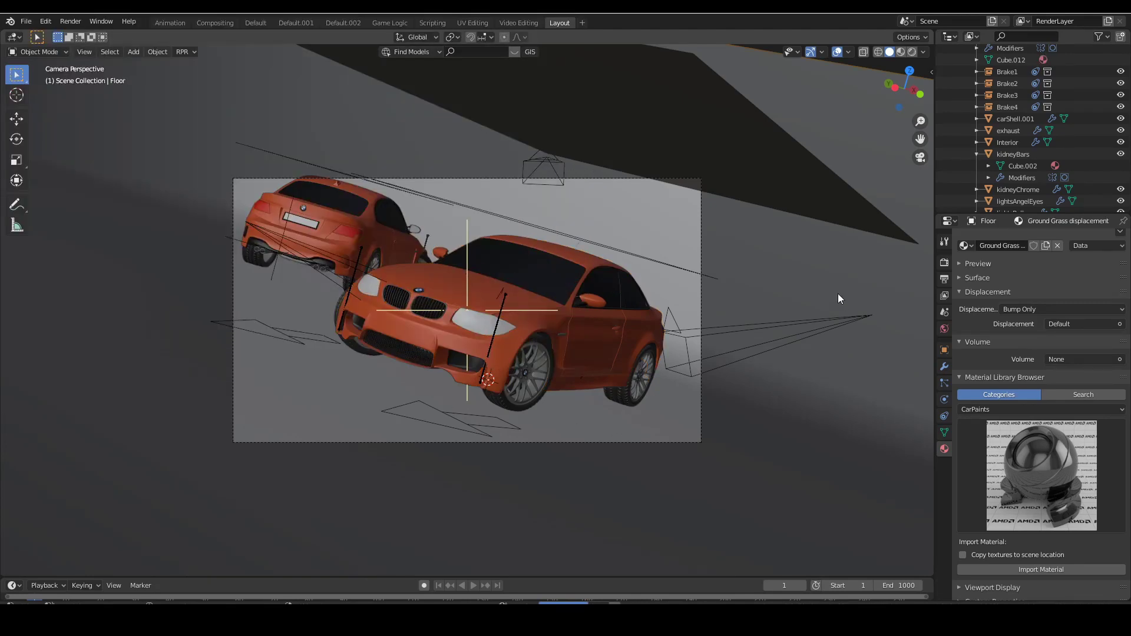
scroll(1070, 154, "up", 3)
scroll(1070, 153, "up", 5)
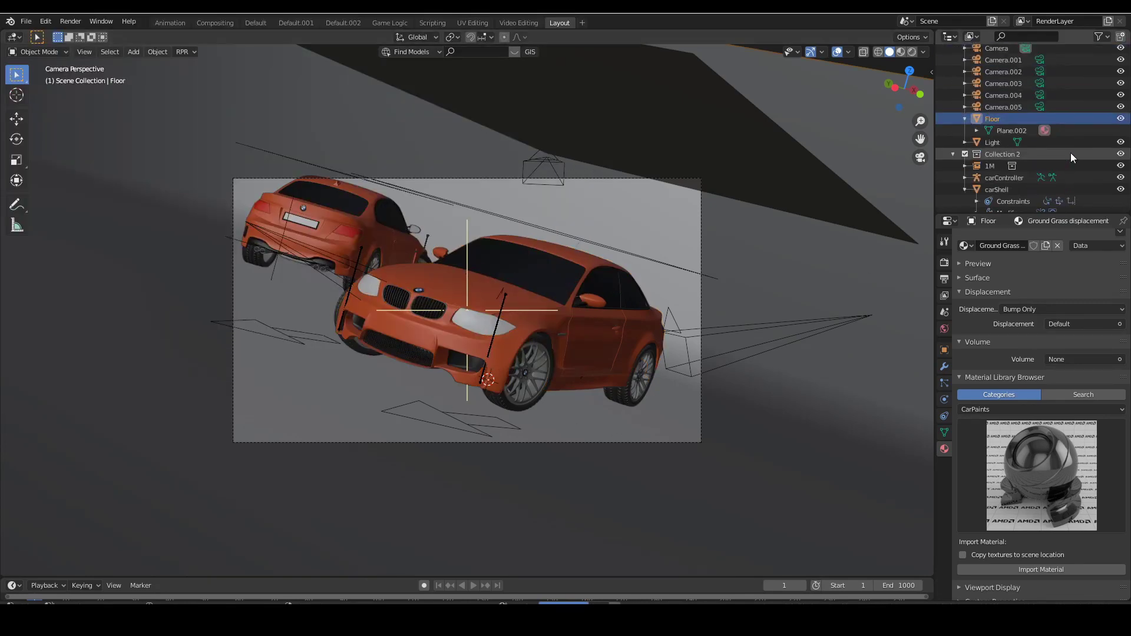
left_click(1052, 129)
left_click(978, 423)
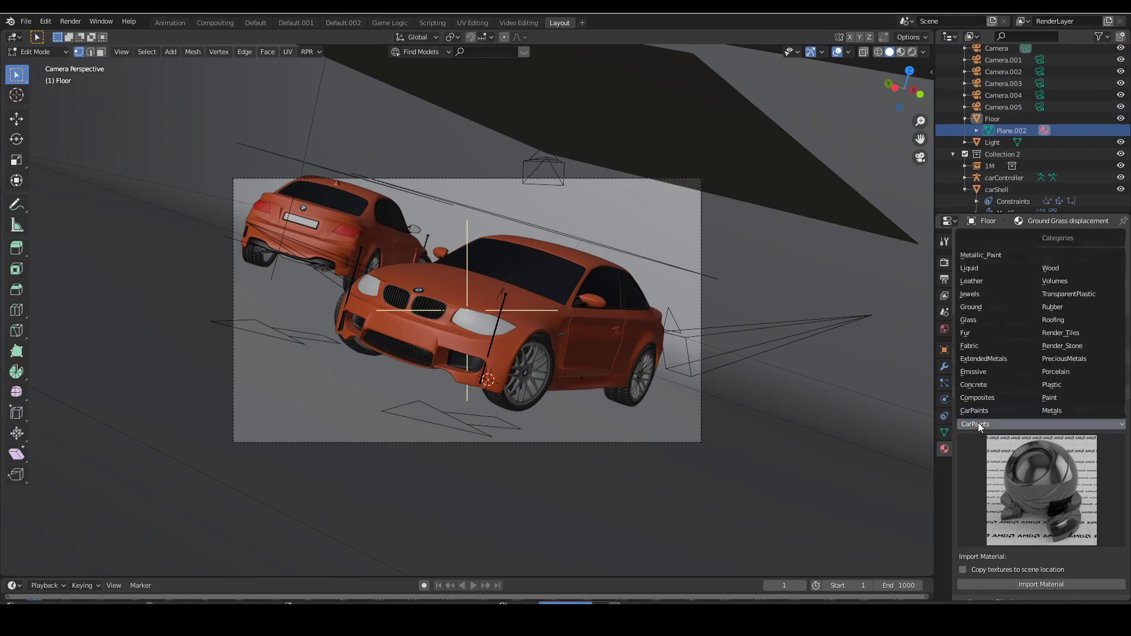
left_click(1079, 331)
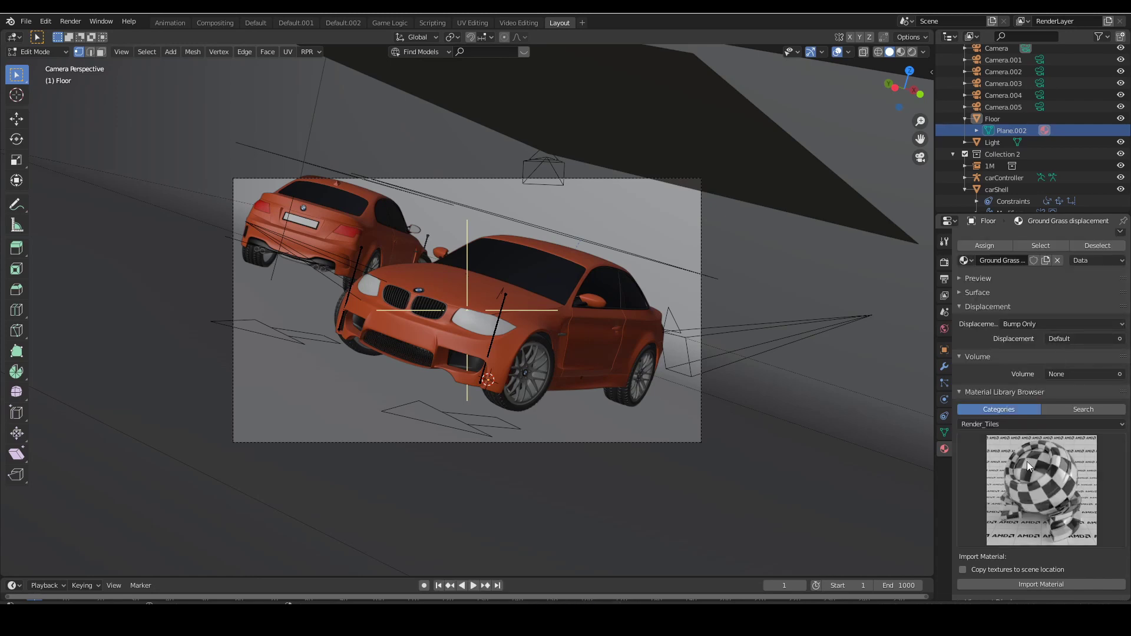
left_click(1014, 486)
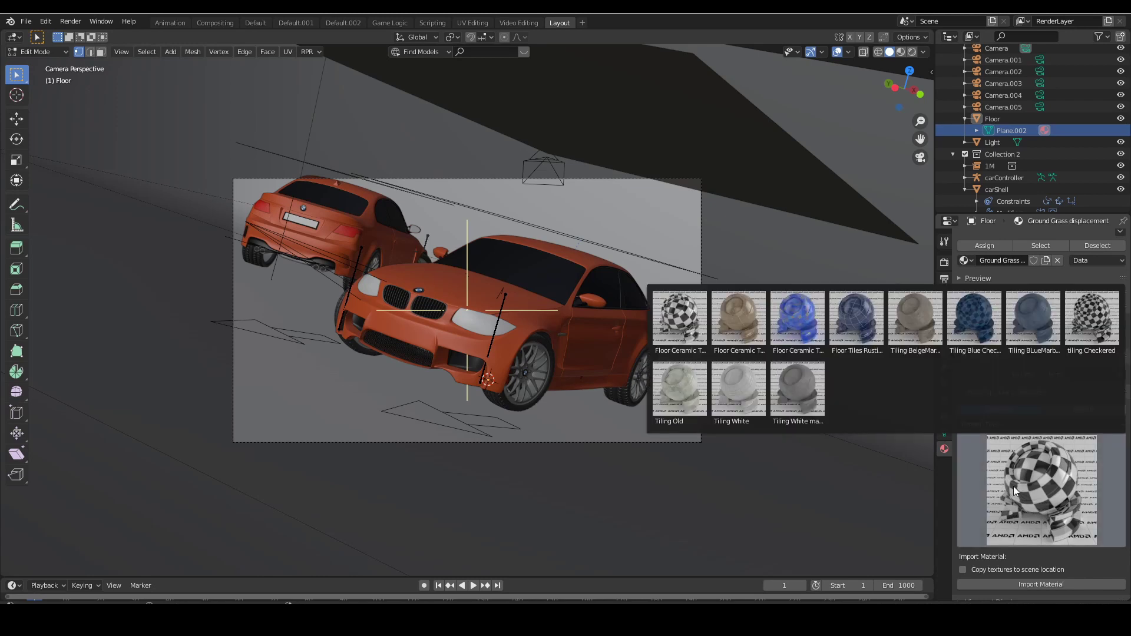
left_click(872, 328)
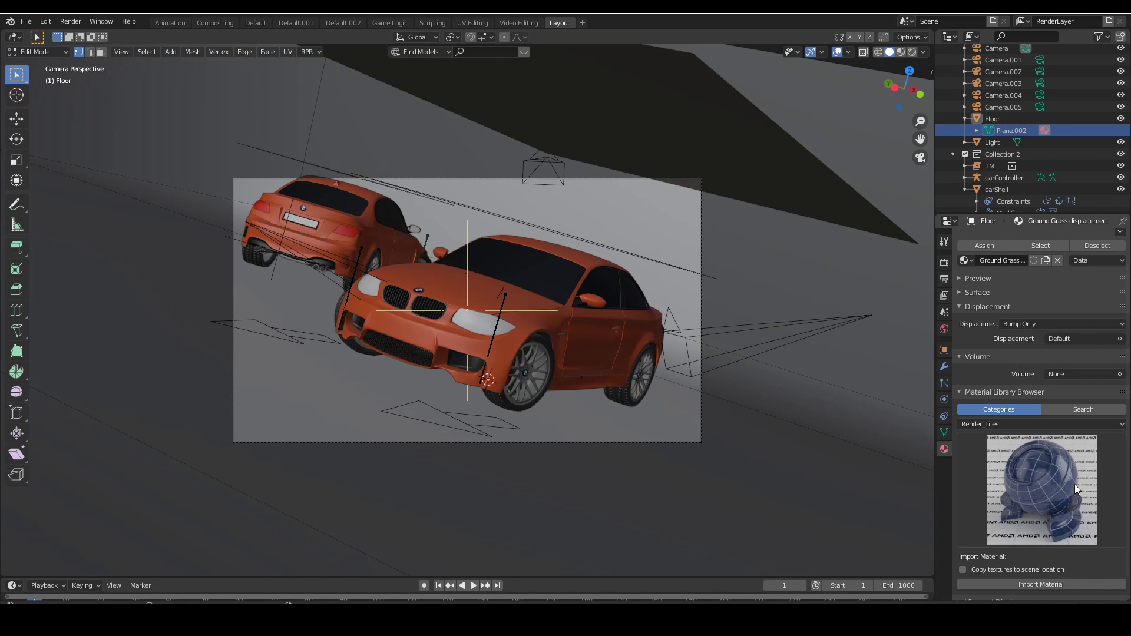
left_click(1070, 584)
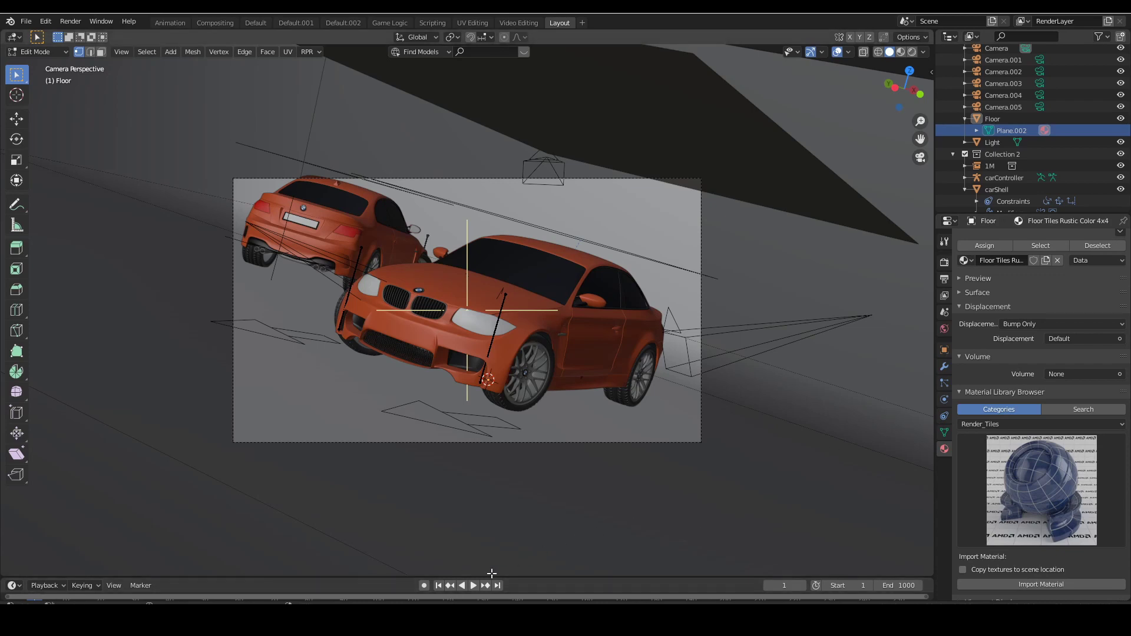
- Look at the finished render and open the view layer's RPR Passes settings
mouse_move(493, 613)
left_click(483, 538)
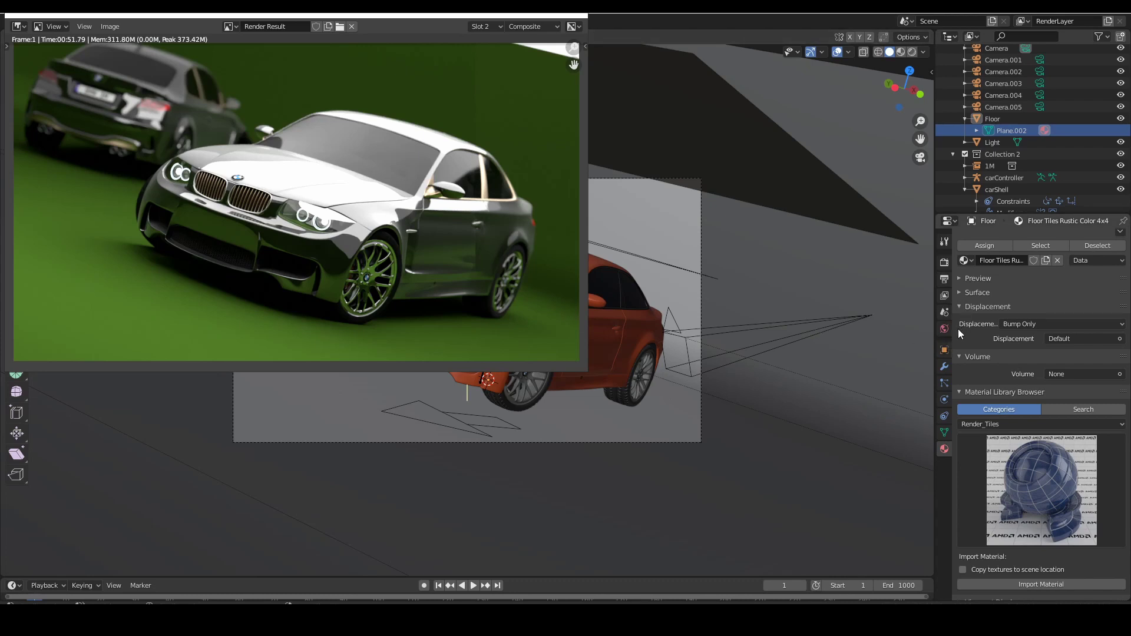
left_click(944, 295)
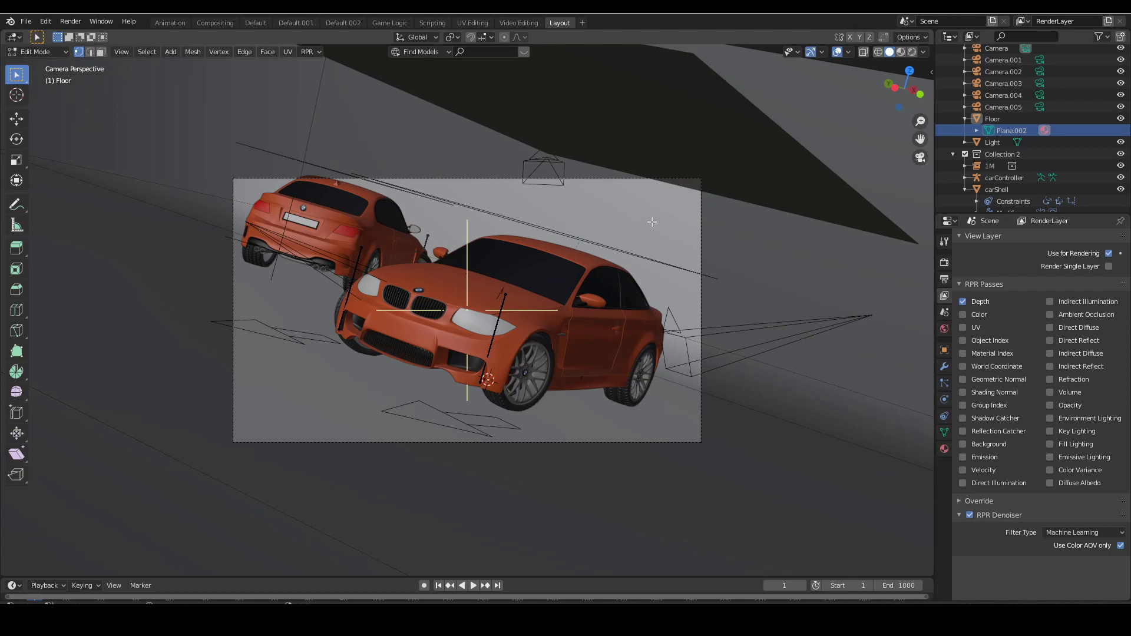
- Leave Edit Mode, select the Camera and examine its lens and depth of field settings against the finished render
key("Tab")
left_click(997, 47)
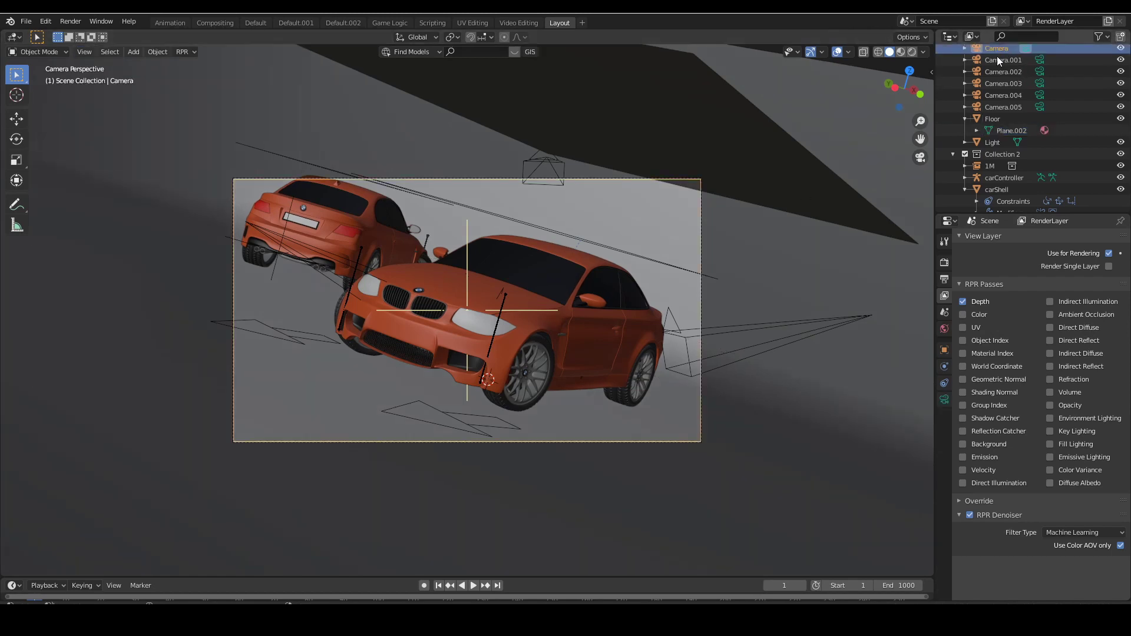
left_click(945, 401)
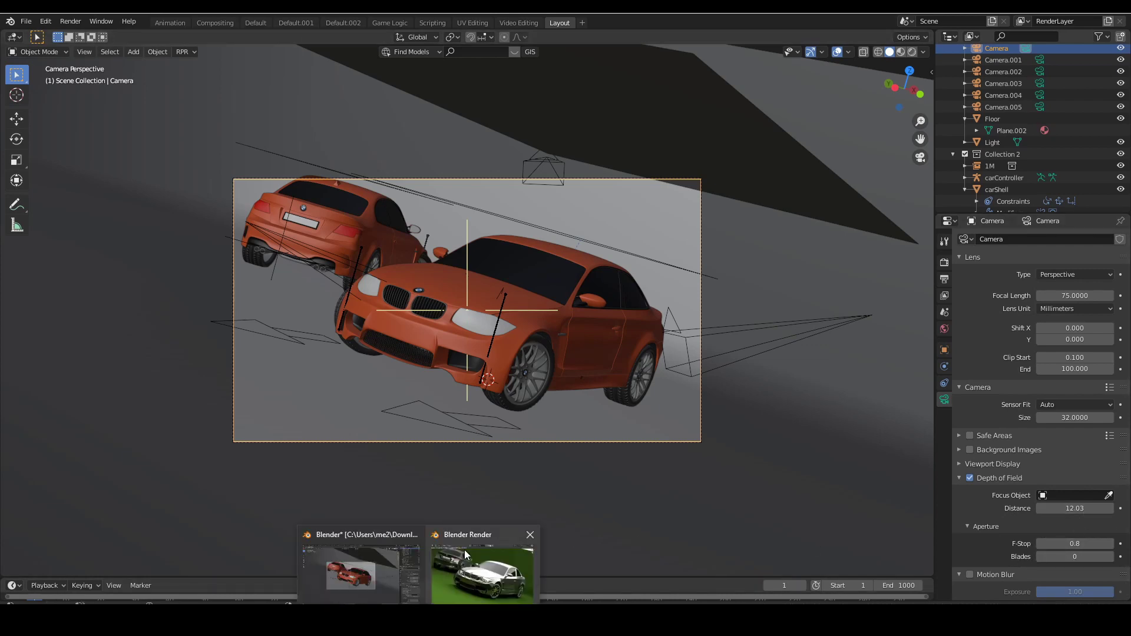
left_click(464, 550)
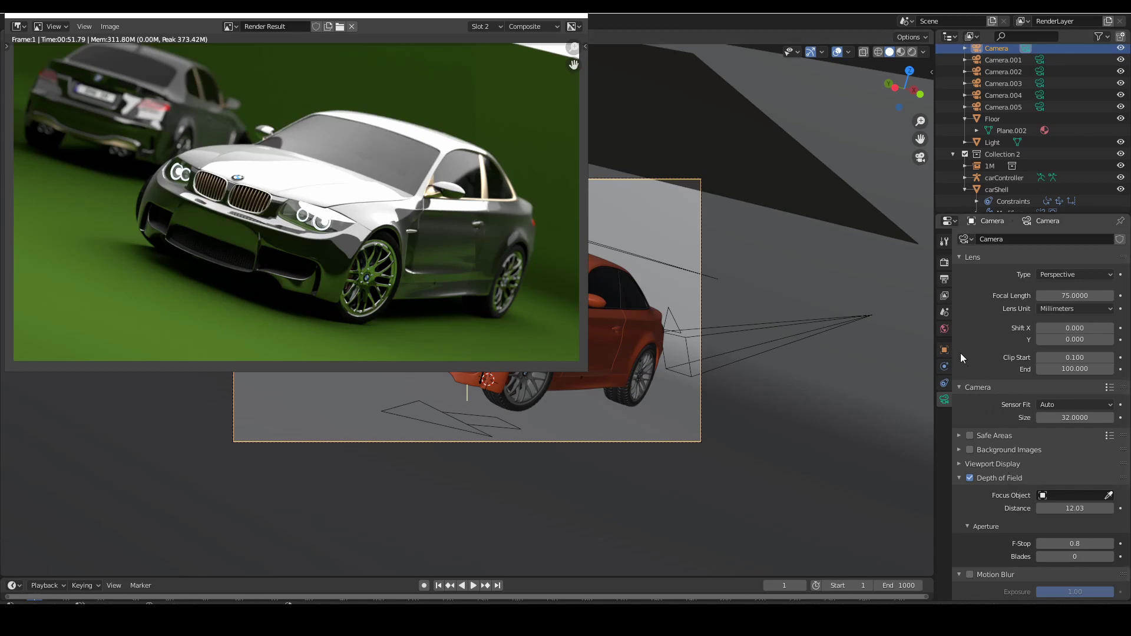
- Enable the view layer's Color, UV, Object Index, Material Index, Geometric Normal, Emission and Direct Illumination passes
left_click(945, 295)
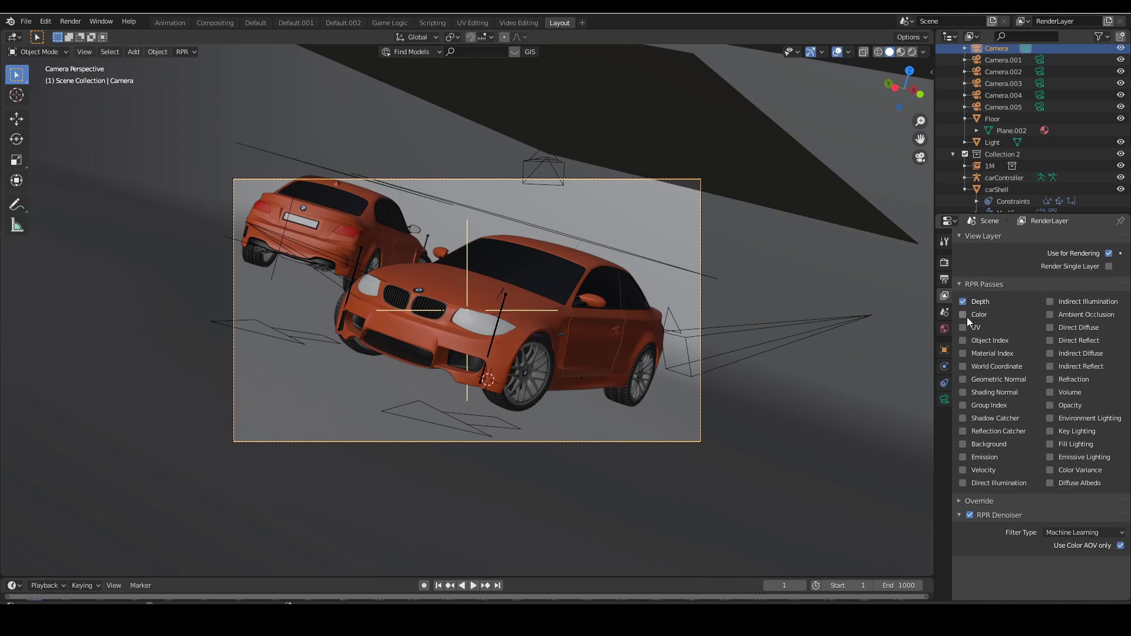
left_click(964, 315)
left_click(964, 328)
left_click(963, 341)
left_click(964, 354)
left_click(980, 485)
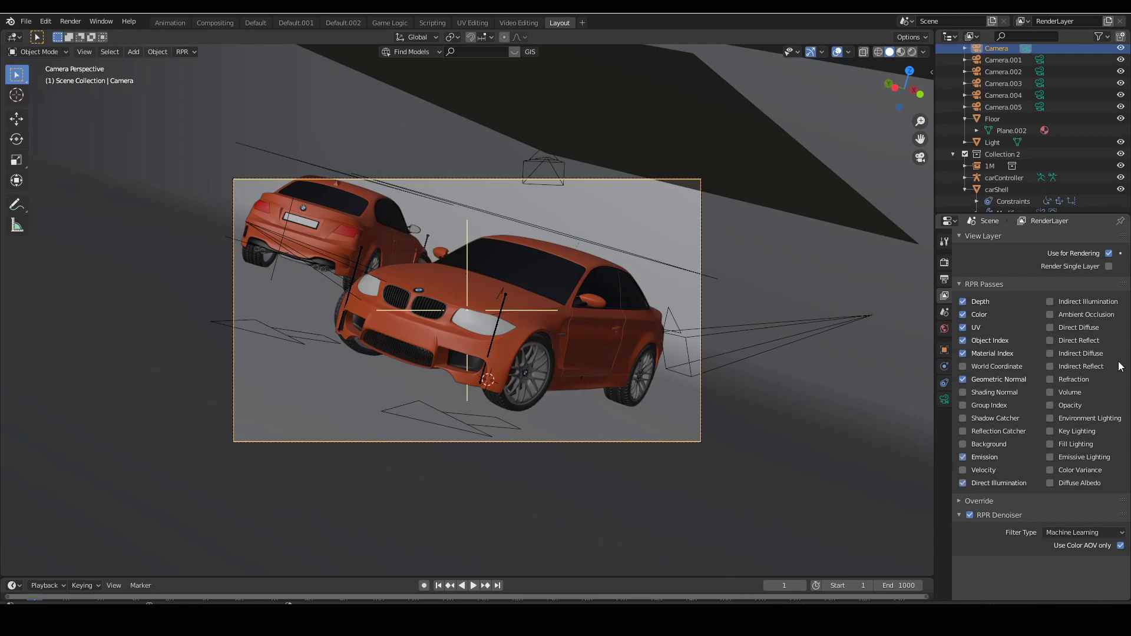
- Enable the Indirect Illumination, Ambient Occlusion, Refraction, Environment Lighting, Emissive Lighting and Diffuse Albedo passes
left_click(1105, 305)
left_click(1091, 327)
left_click(1073, 419)
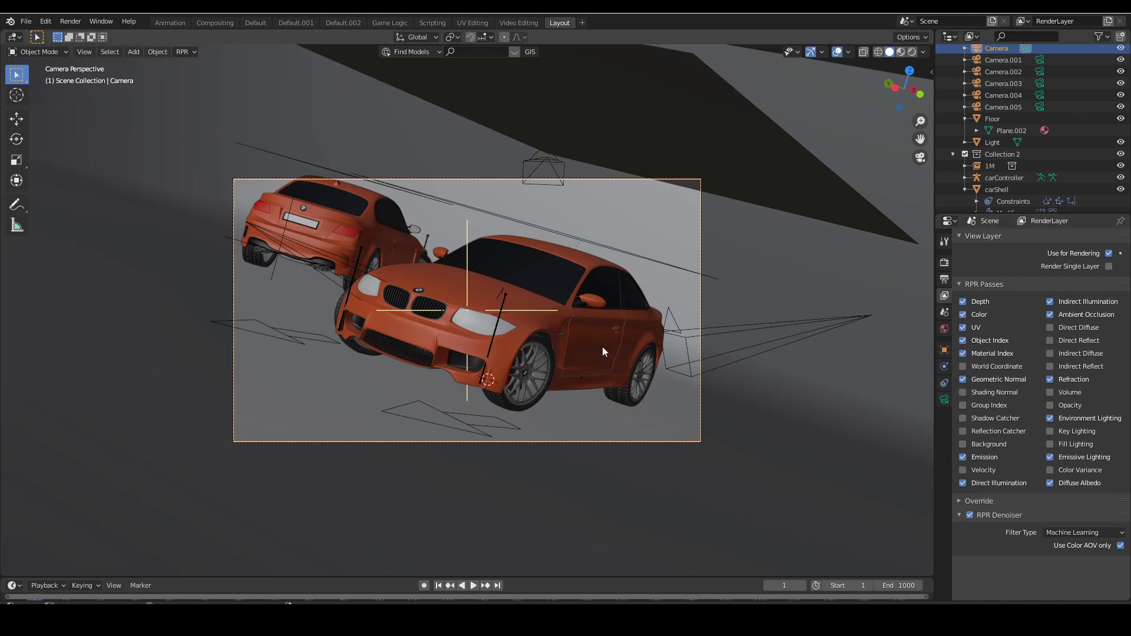
- Select the front car's Window, expand it in the outliner and open its material settings
left_click(527, 270)
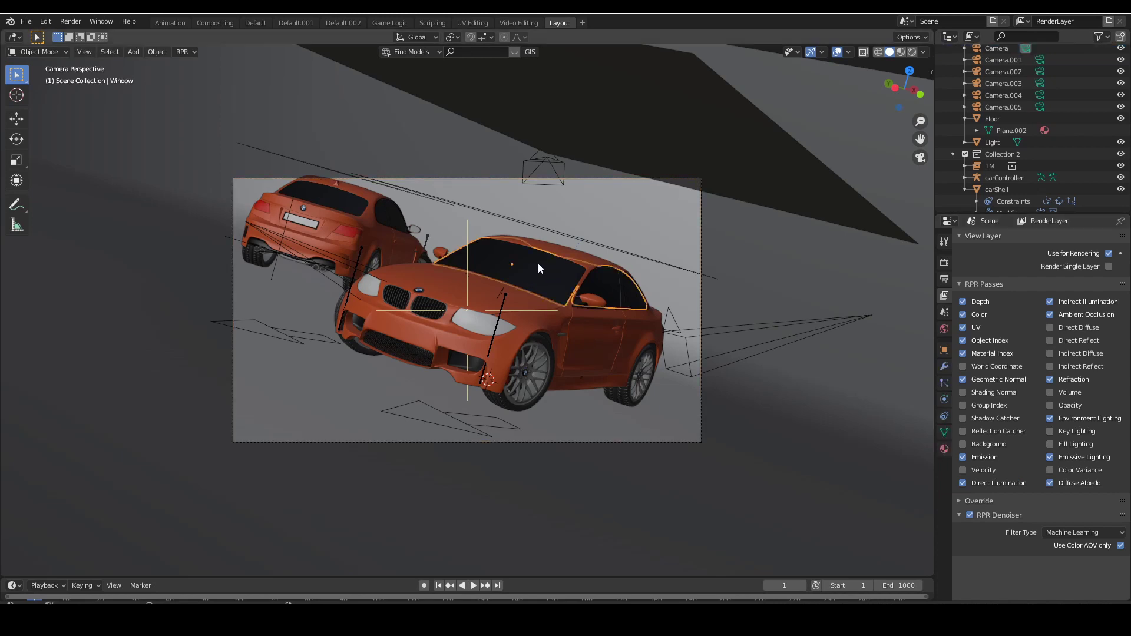
scroll(1064, 108, "down", 5)
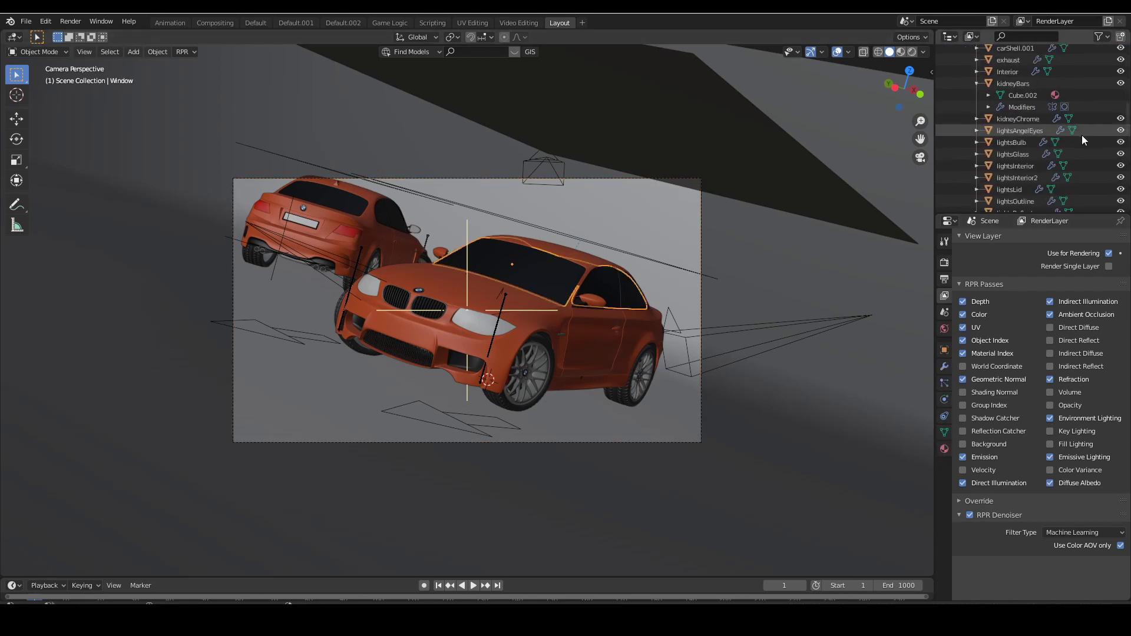
scroll(1082, 136, "down", 10)
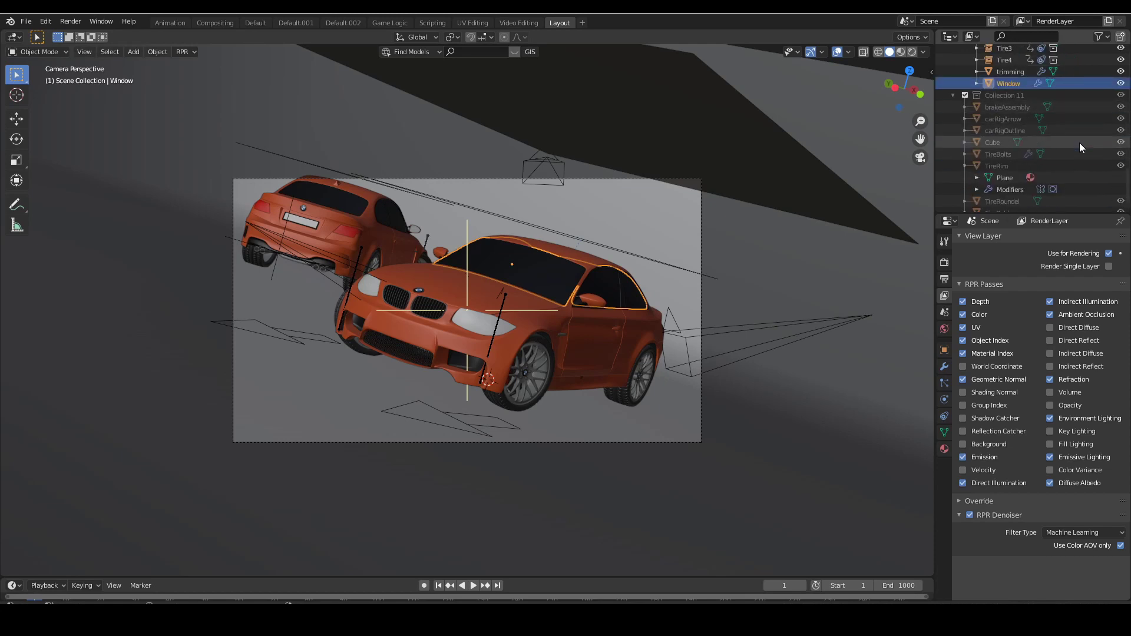
left_click(976, 83)
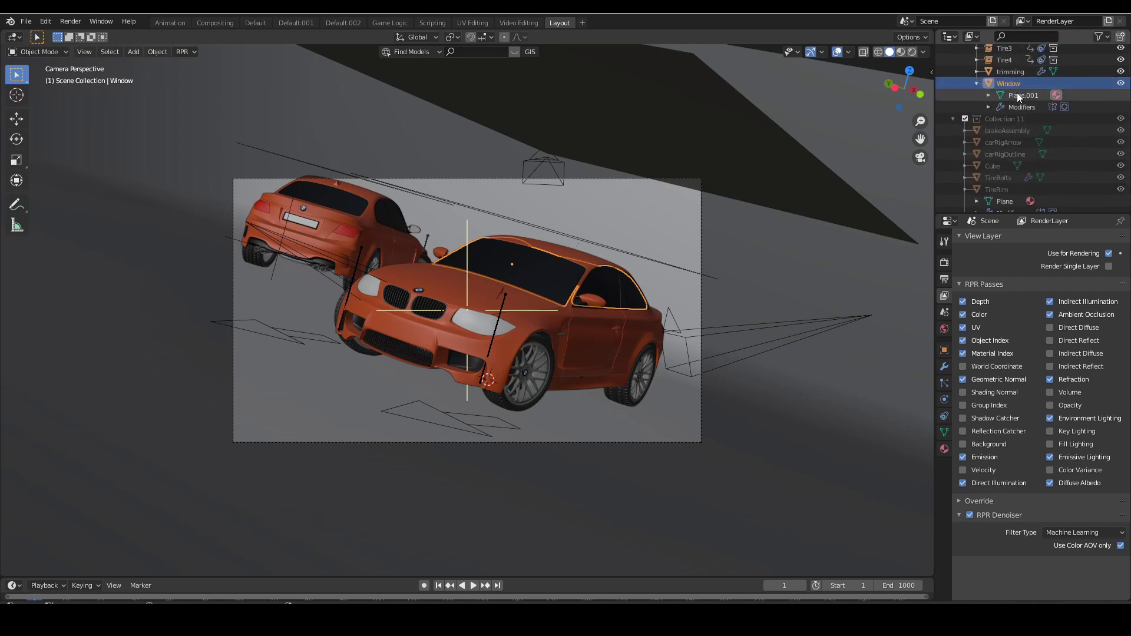
left_click(944, 449)
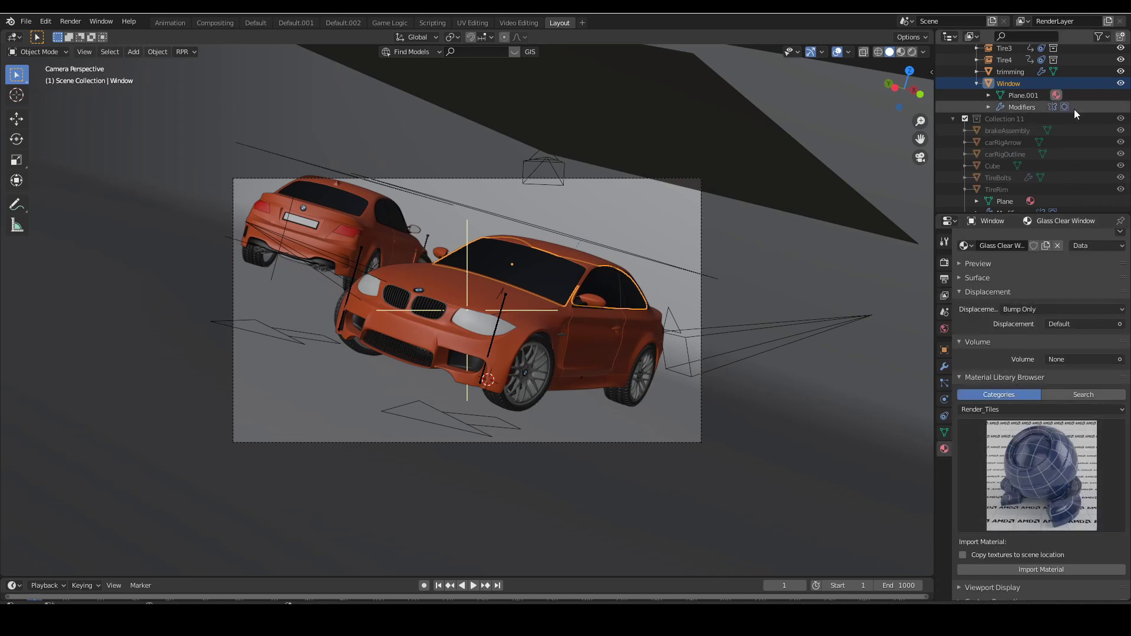
left_click(1056, 96)
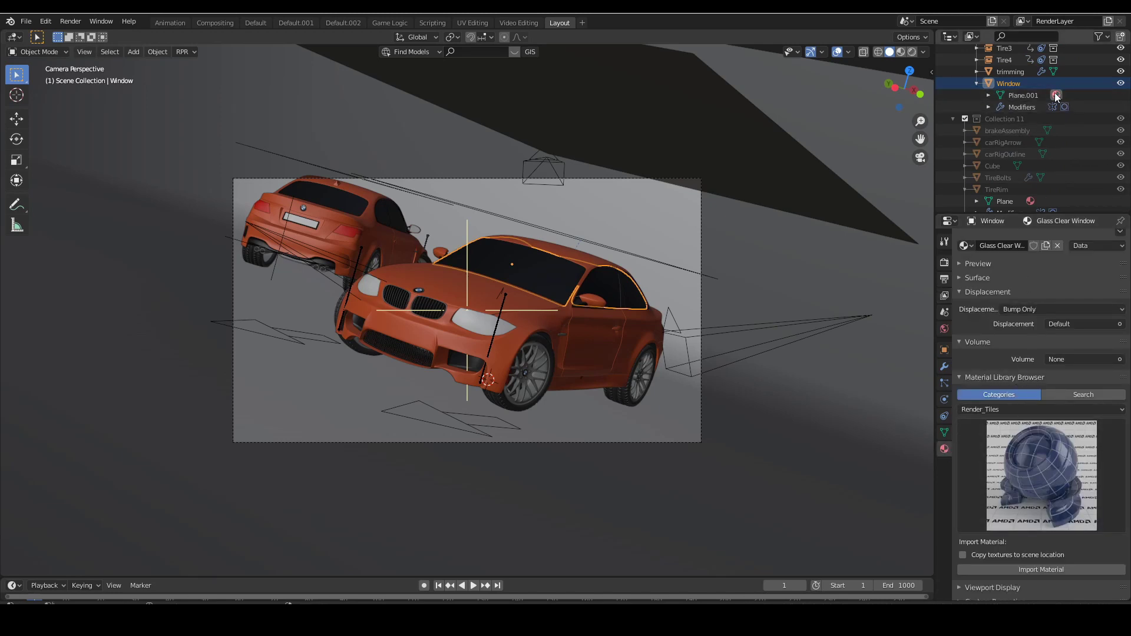
- Expand the Glass Clear Window material's surface settings and unlink the image from its Reflection Roughness texture
scroll(996, 442, "down", 1)
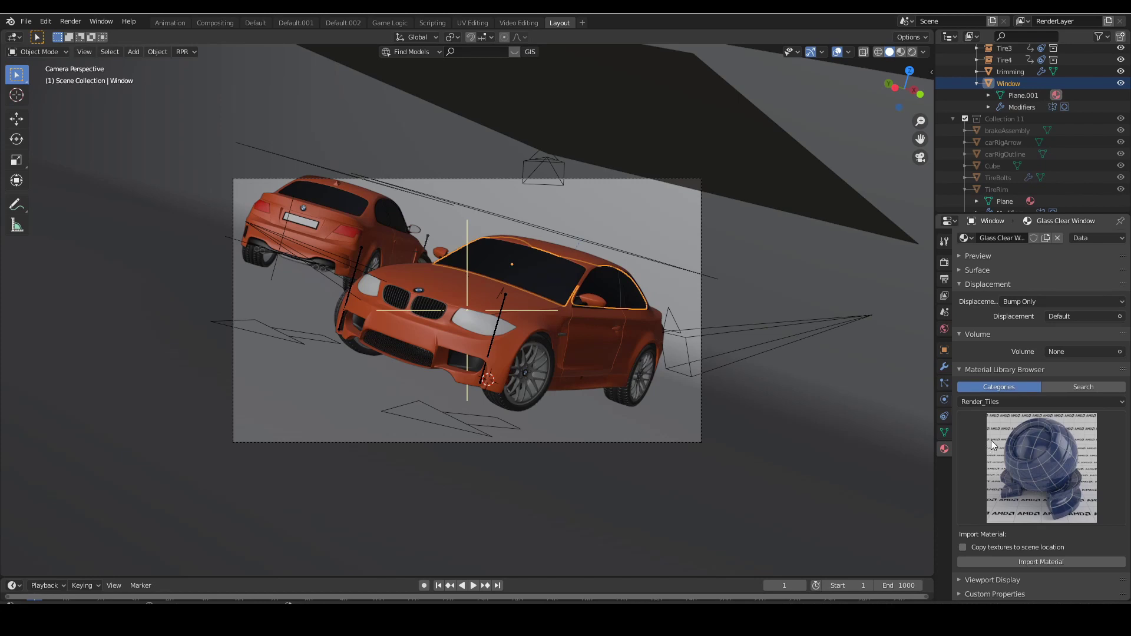
scroll(980, 323, "up", 3)
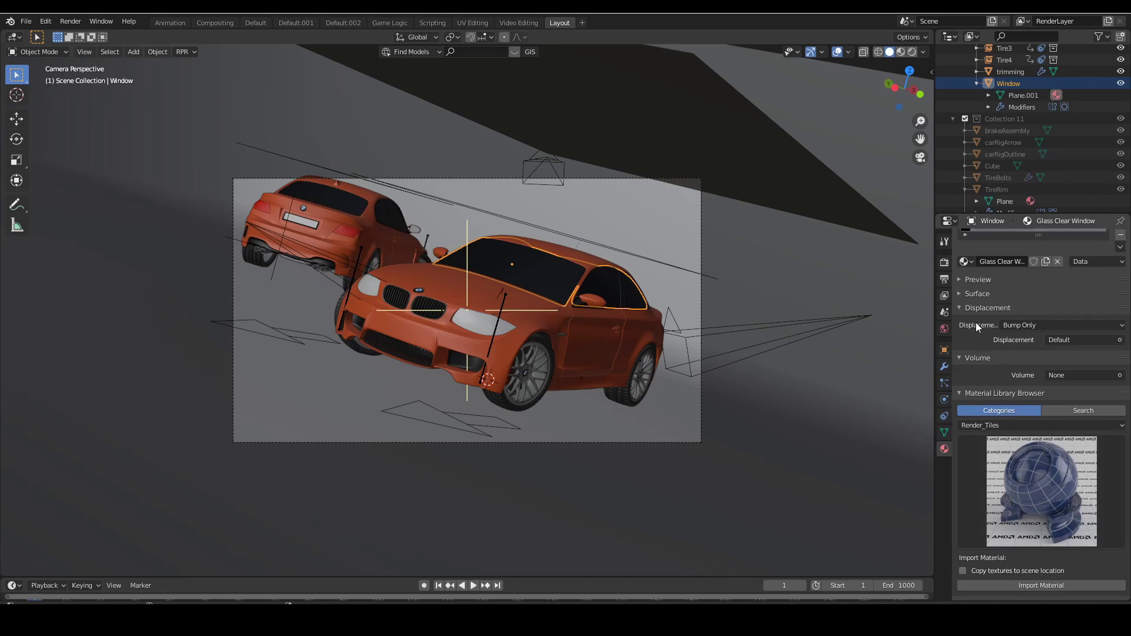
left_click(980, 295)
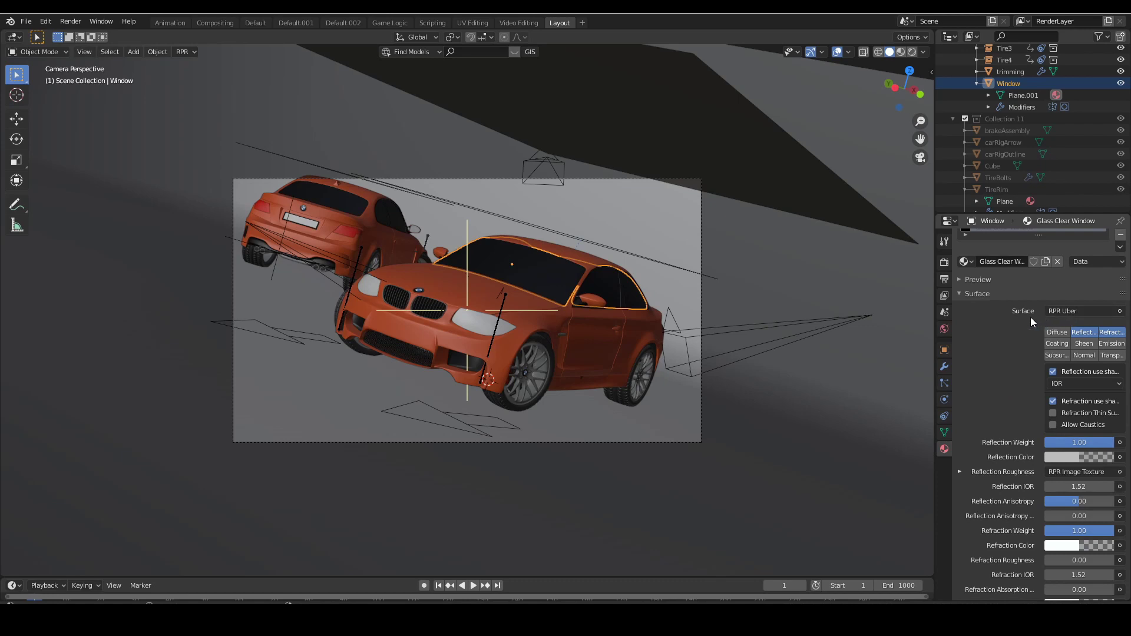
scroll(1022, 362, "down", 1)
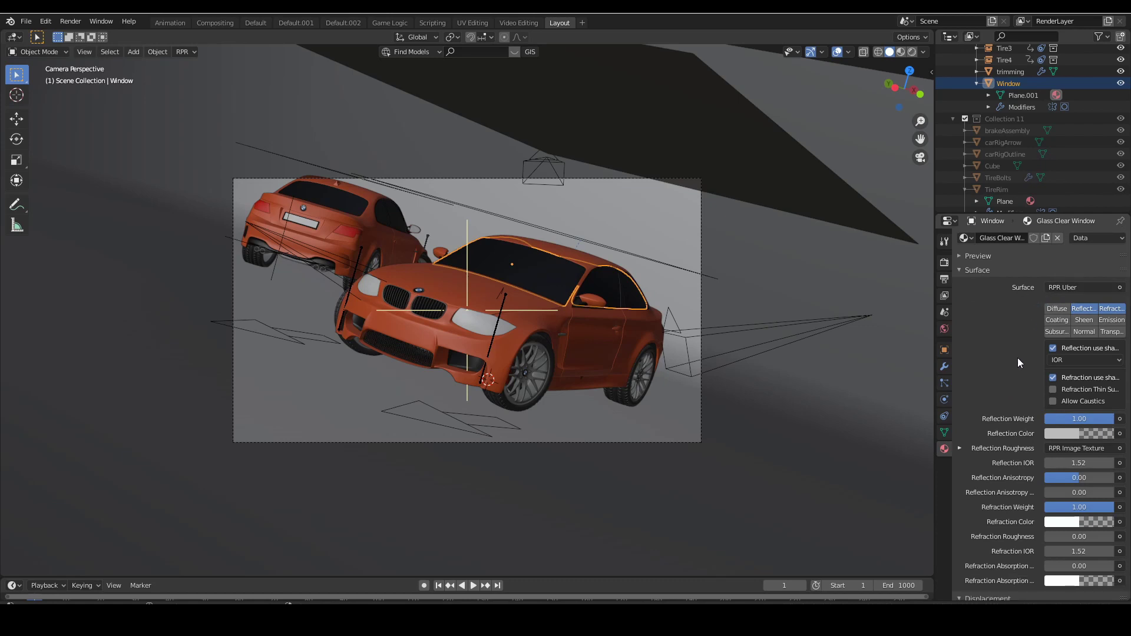
scroll(1018, 358, "down", 1)
scroll(1017, 358, "down", 1)
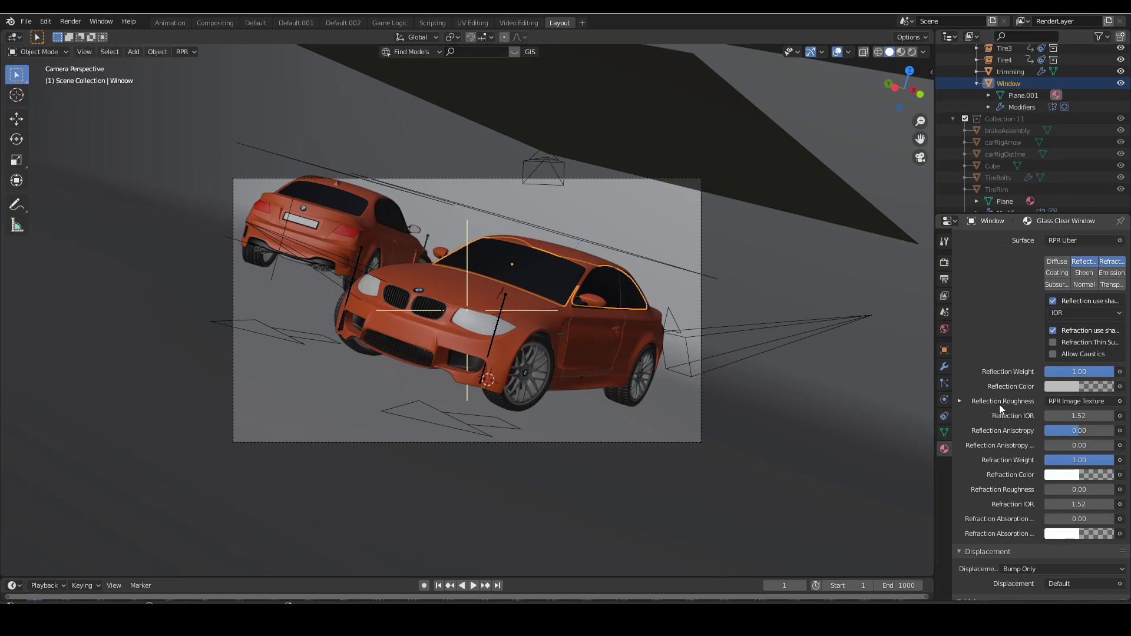
scroll(970, 408, "down", 1)
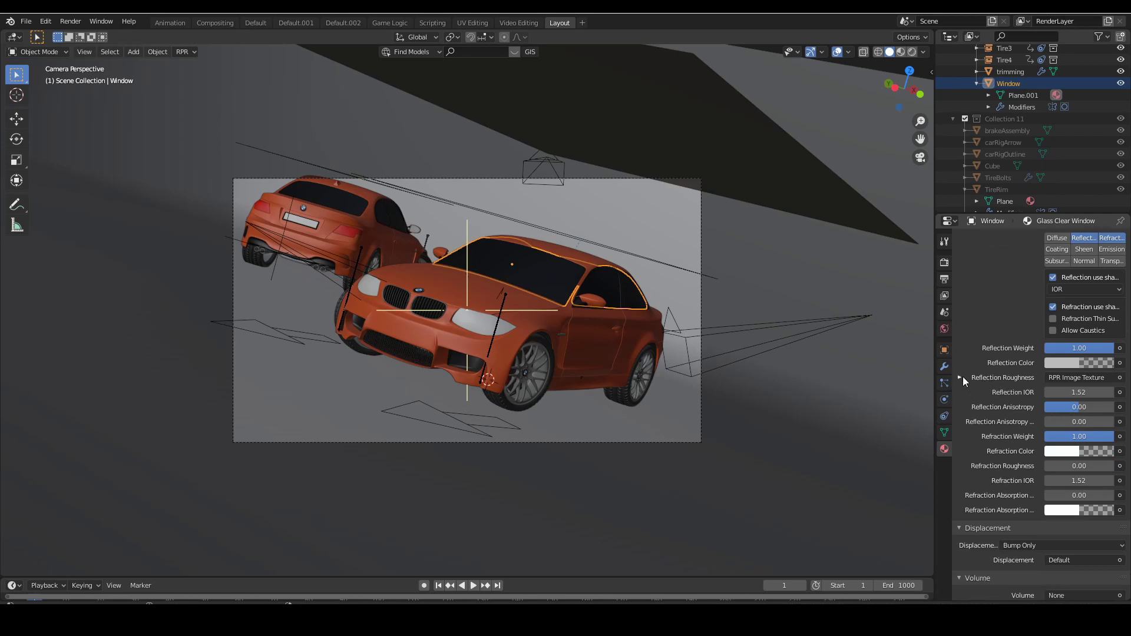
left_click(963, 376)
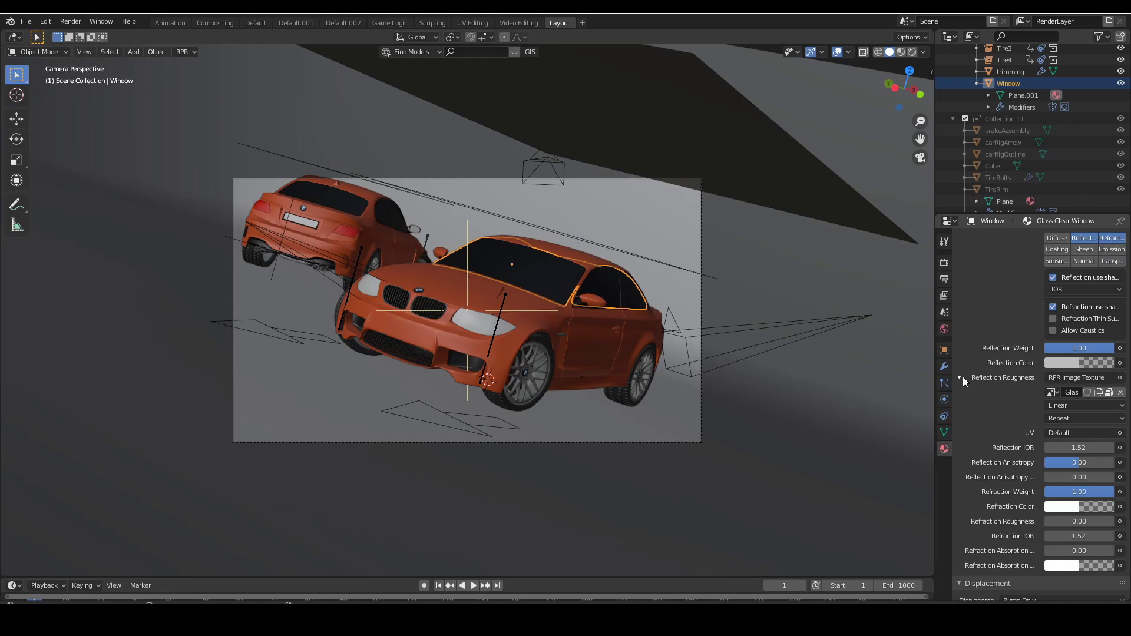
left_click(1121, 393)
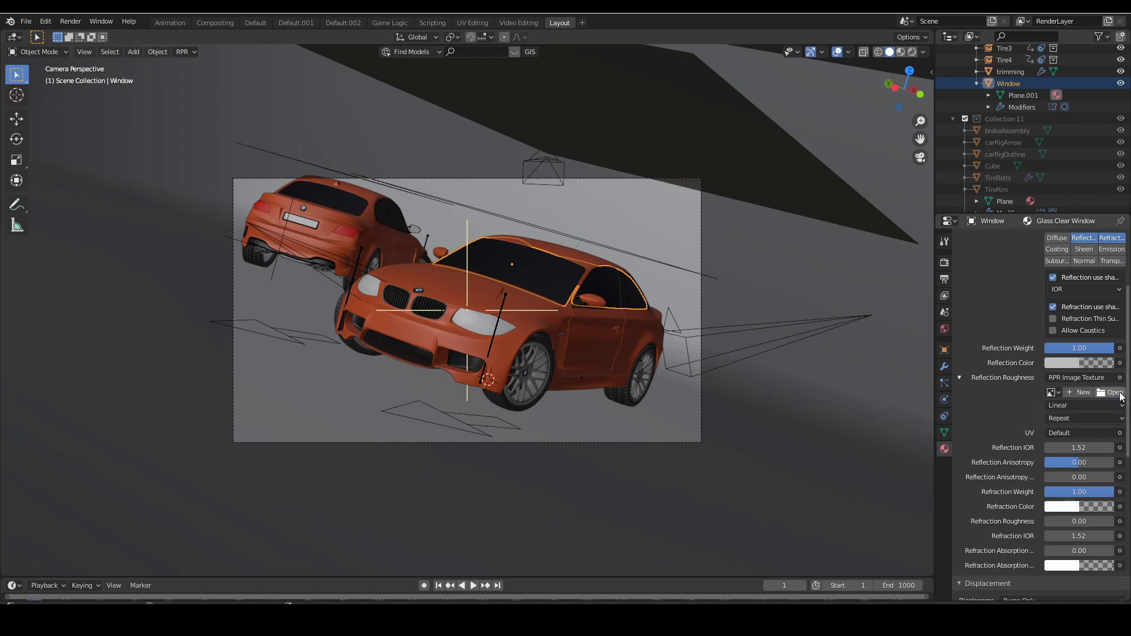
left_click(963, 378)
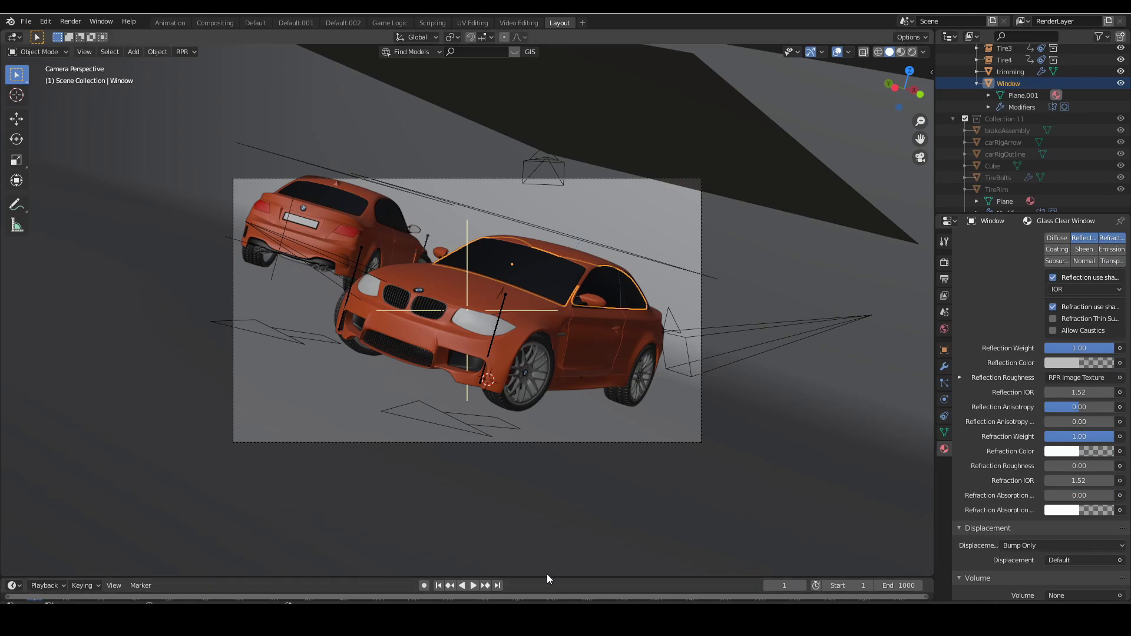
- Enlarge the timeline area below the viewport and turn it into a Shader Editor
left_click_drag(547, 577, 547, 390)
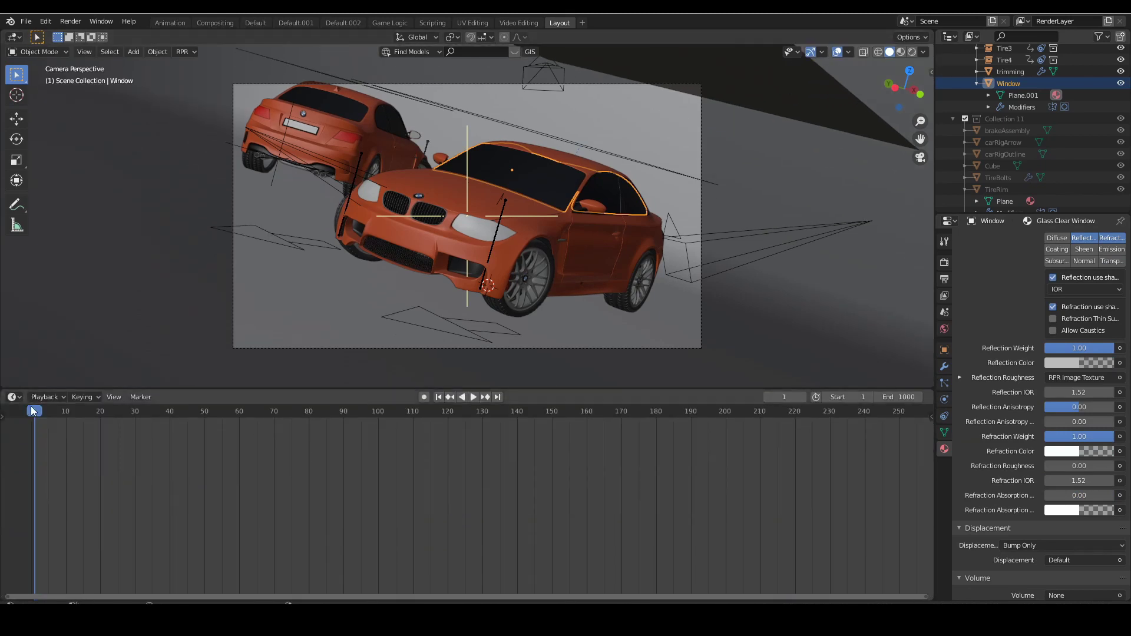
left_click(11, 396)
left_click(43, 506)
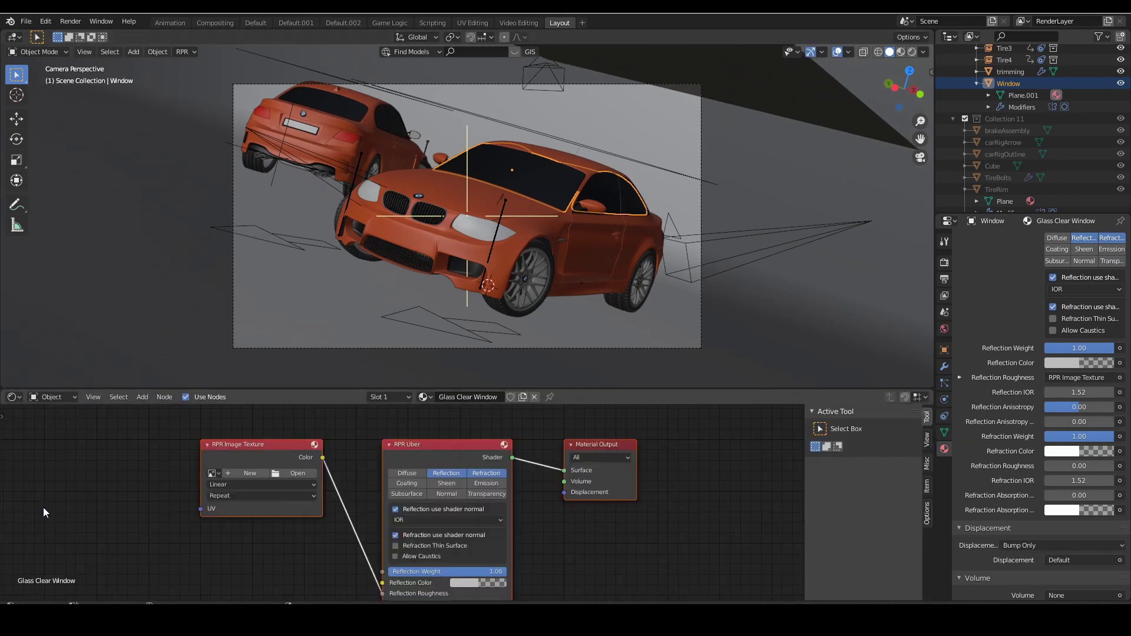
- Disconnect the RPR Image Texture node from the RPR Uber node's Reflection Roughness input and render the image
scroll(306, 534, "down", 3, "shift")
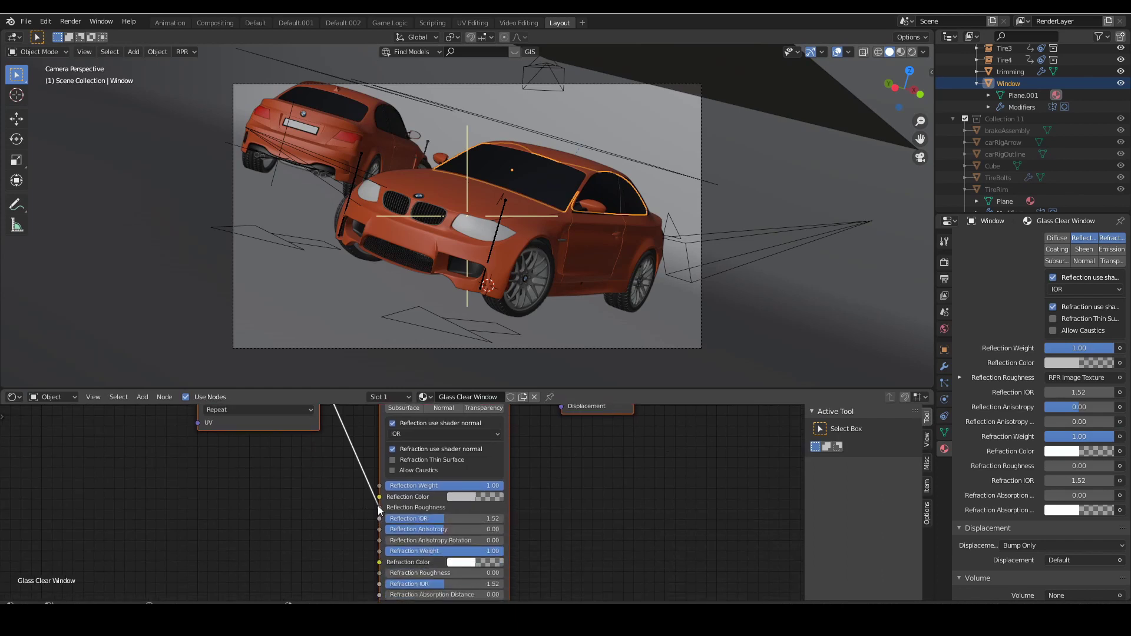
left_click_drag(379, 509, 348, 512)
middle_click_drag(339, 522, 354, 478)
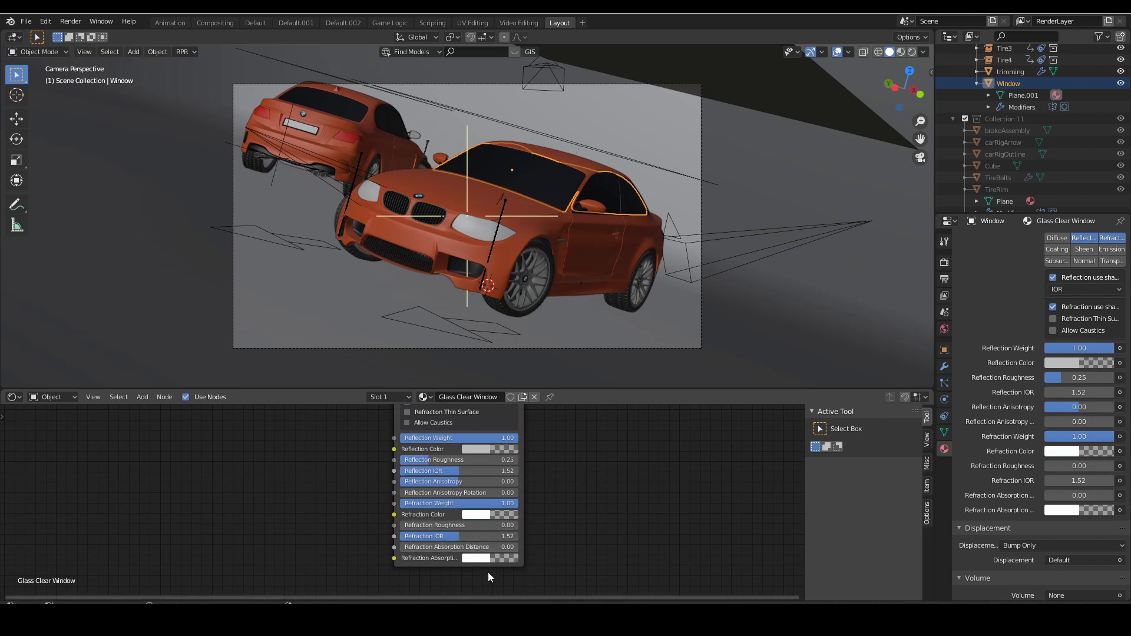
scroll(594, 501, "up", 2, "shift")
scroll(593, 497, "up", 1, "shift")
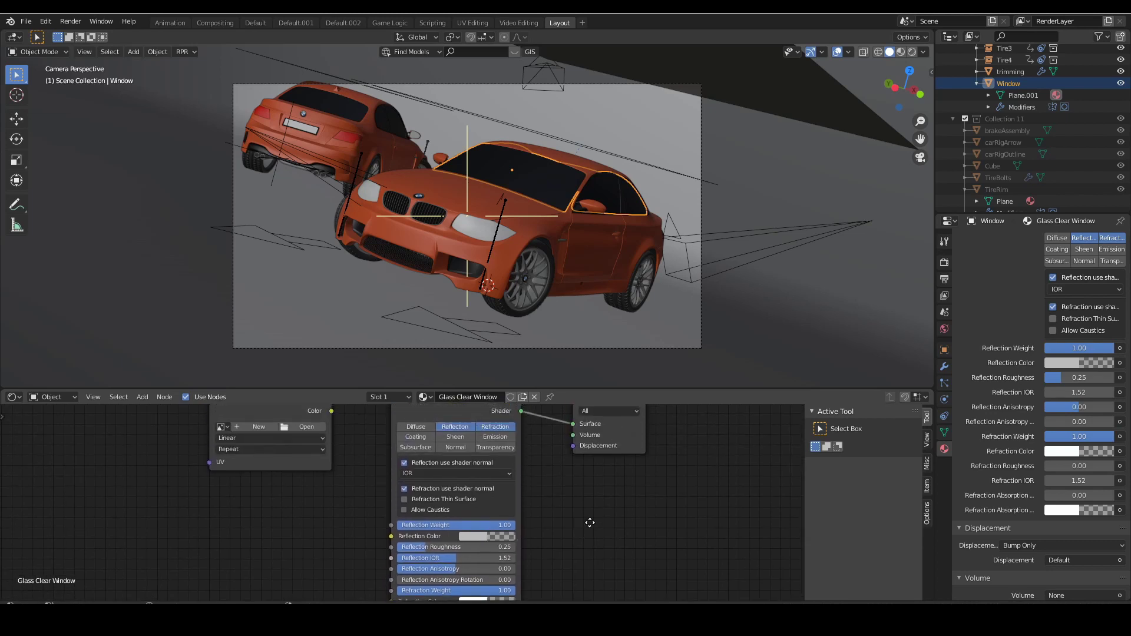
scroll(592, 528, "up", 3, "shift")
middle_click_drag(566, 539, 550, 519)
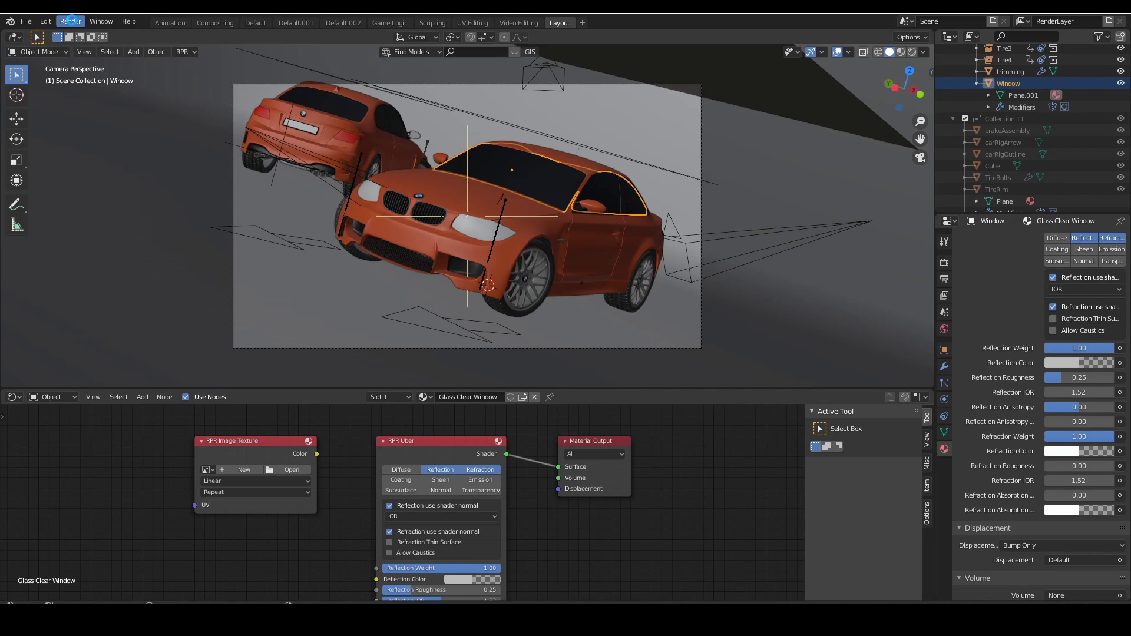
left_click(72, 20)
left_click(90, 31)
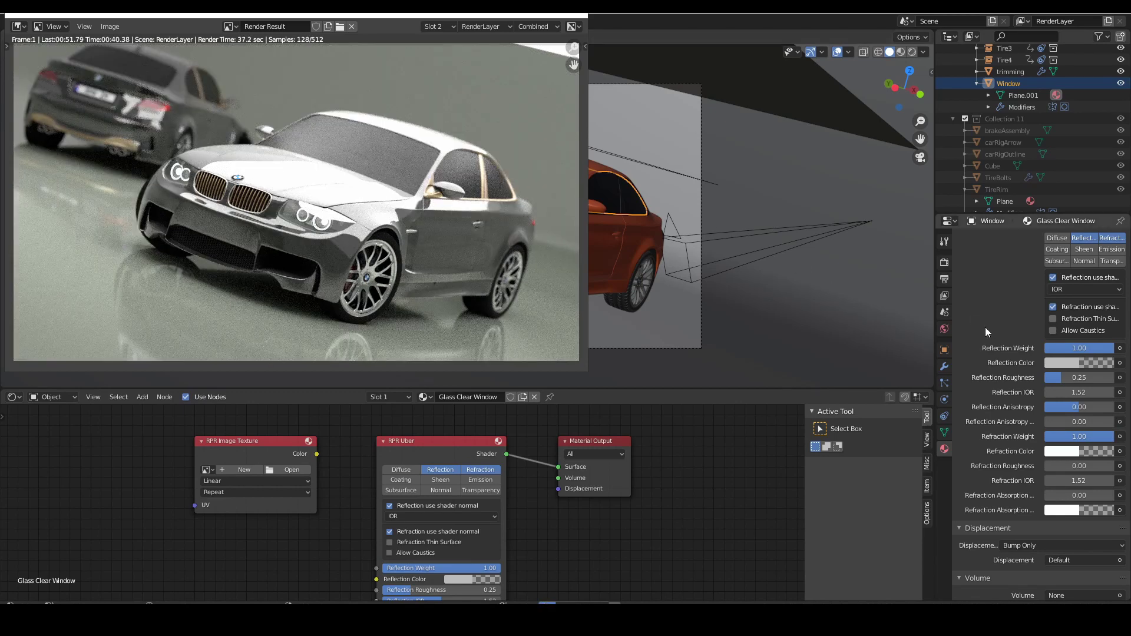
- Collapse the surface settings, set the material library category to Glass and choose the colourless Glass Solid Clear variant in the second row
scroll(988, 324, "up", 3)
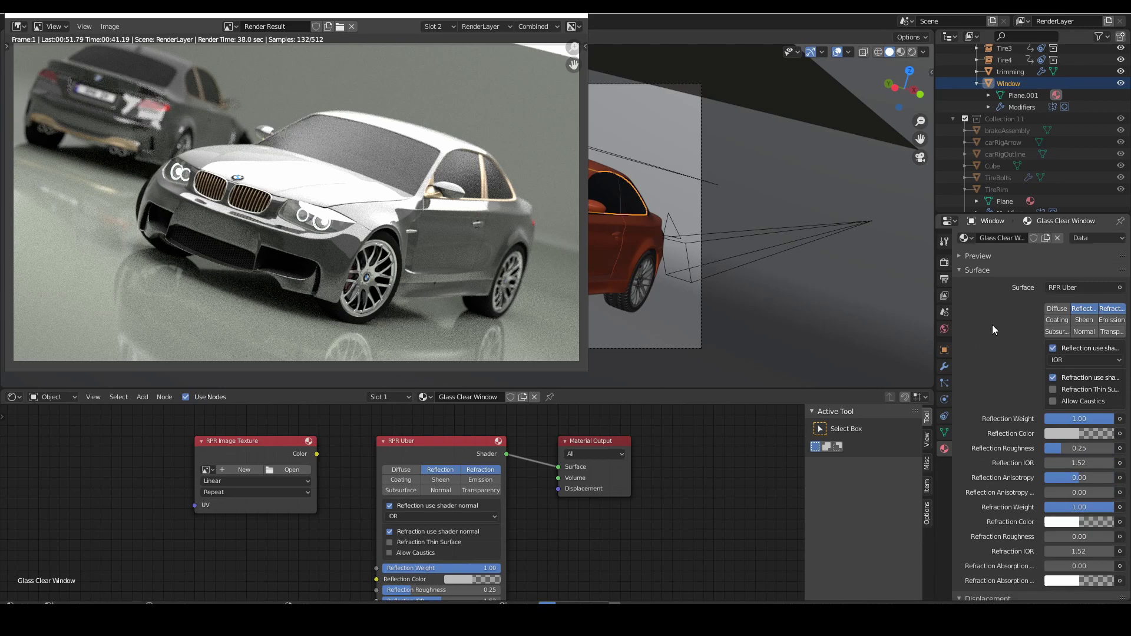
left_click(959, 269)
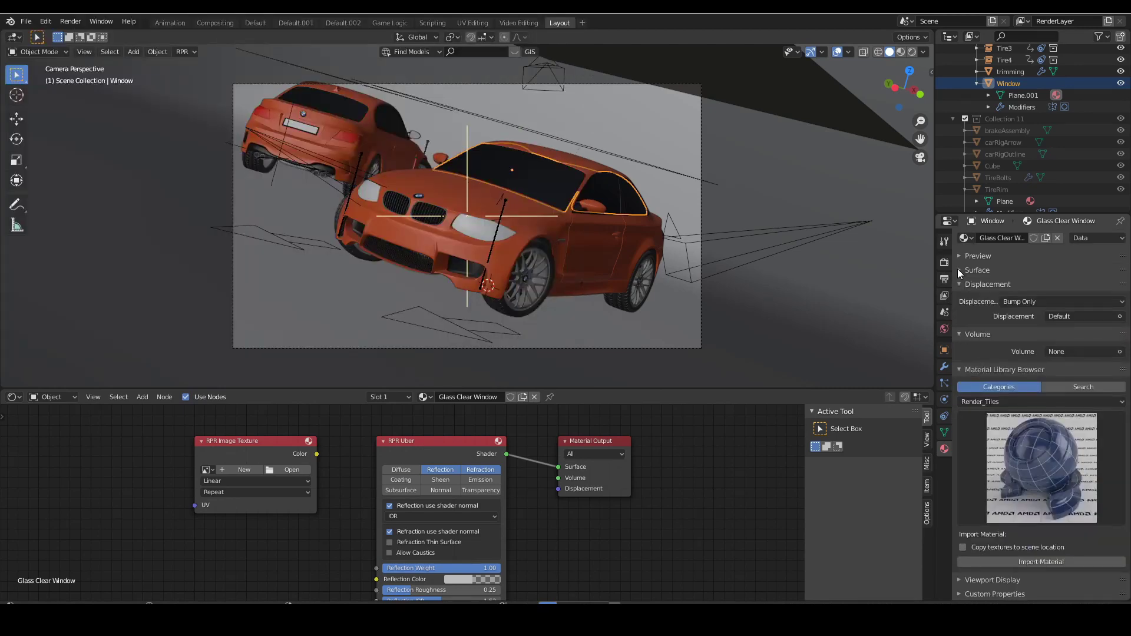
left_click(1004, 404)
left_click(988, 506)
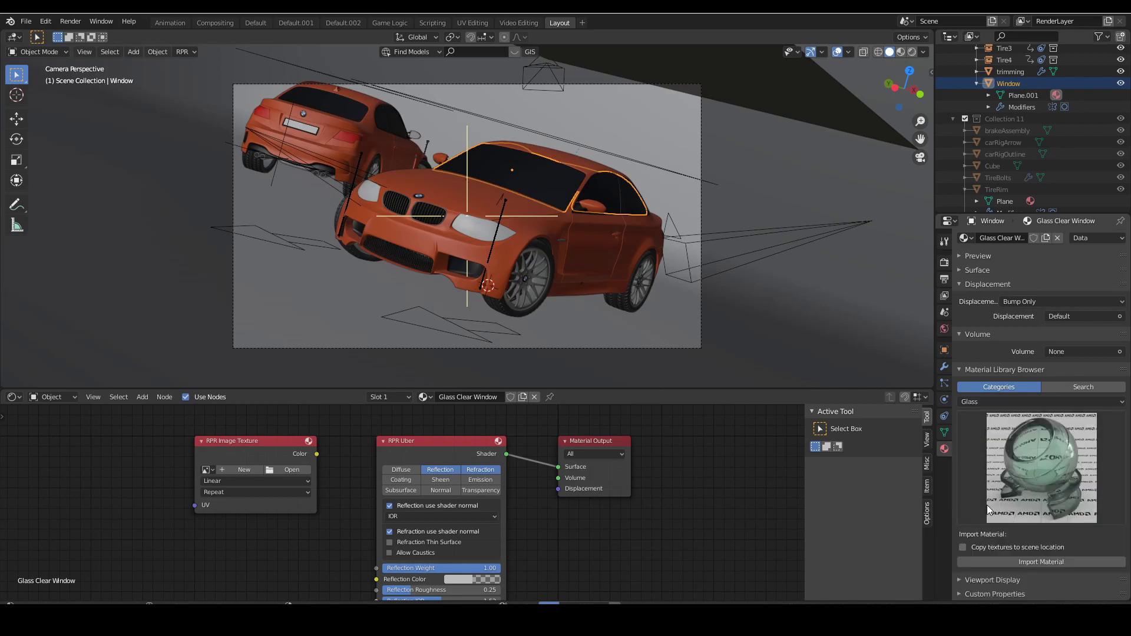
left_click(1034, 473)
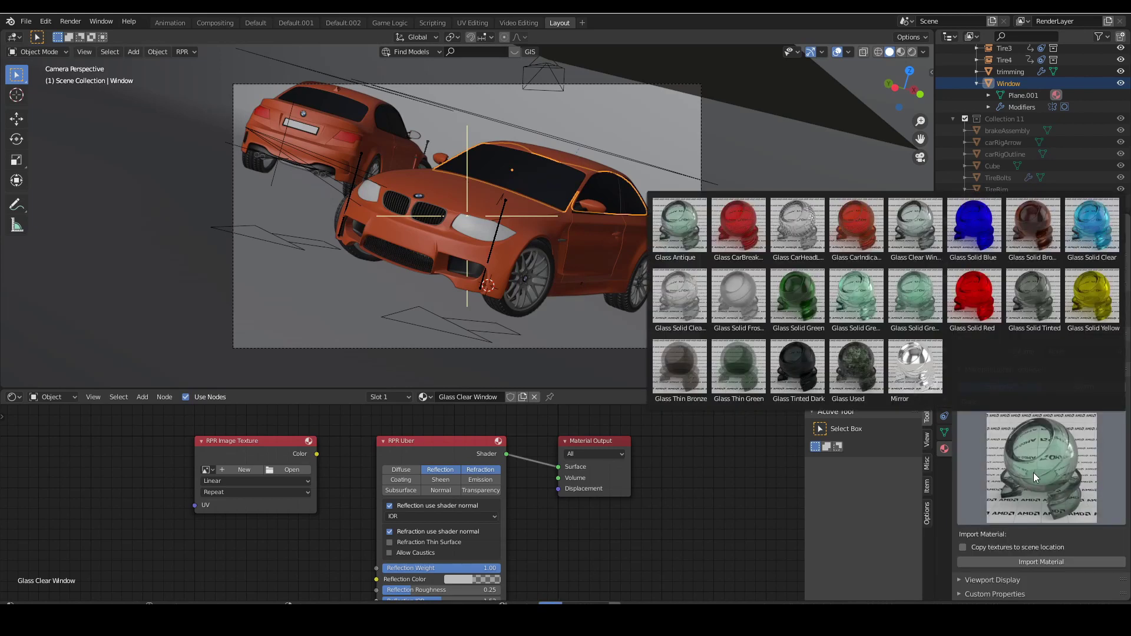
left_click(674, 303)
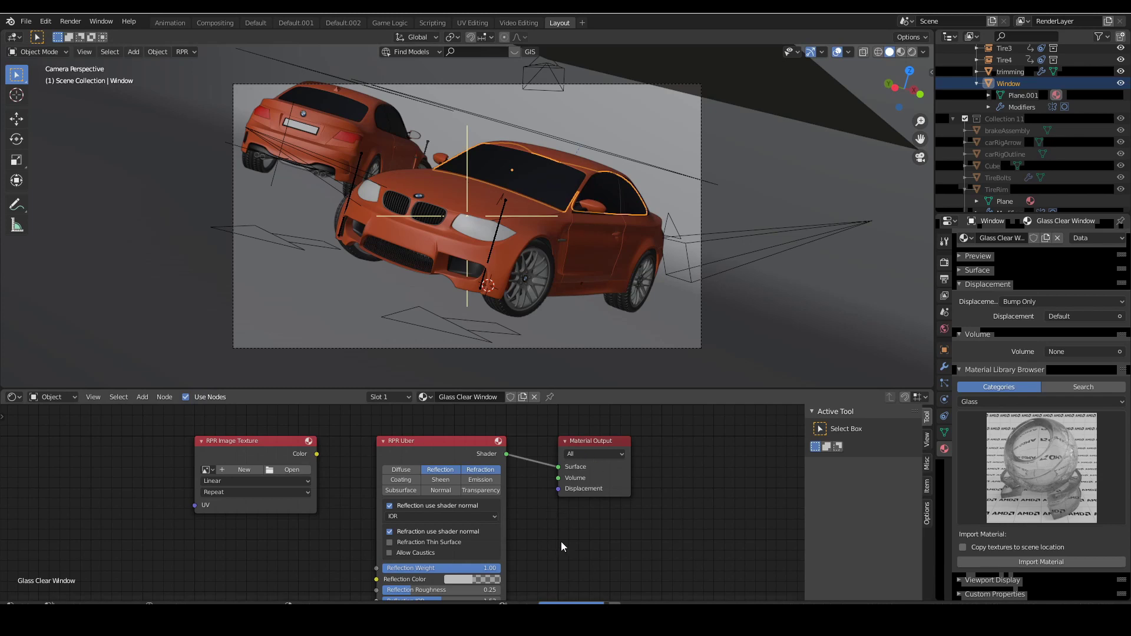
- Enable Refraction Thin Surface on the Glass Clear Window material's RPR Uber node
scroll(563, 547, "down", 3, "shift")
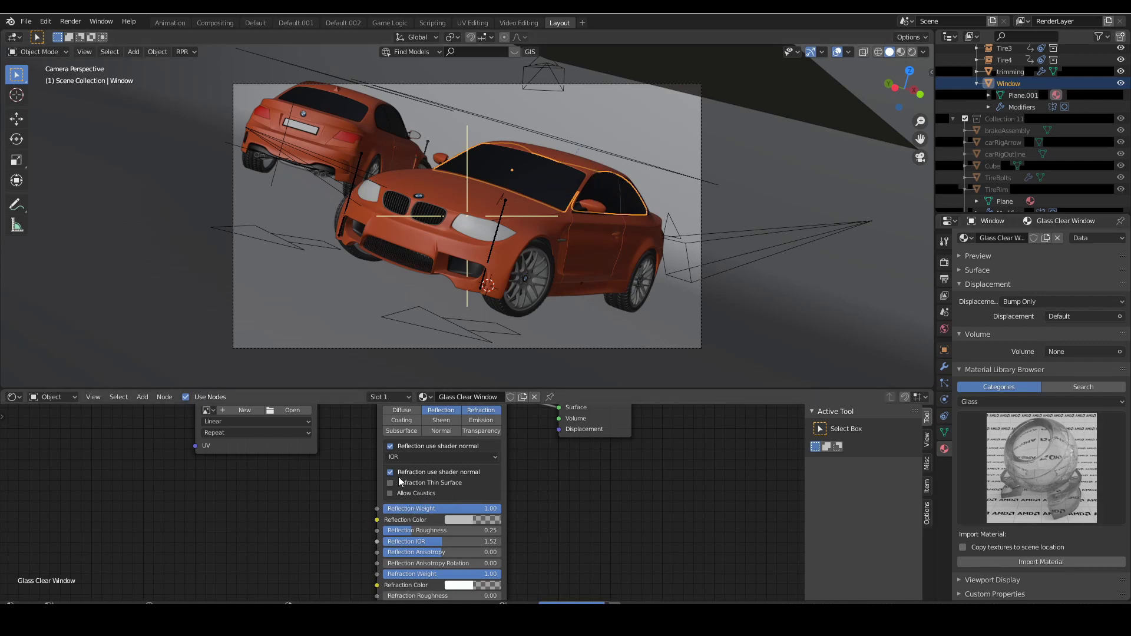
left_click(417, 485)
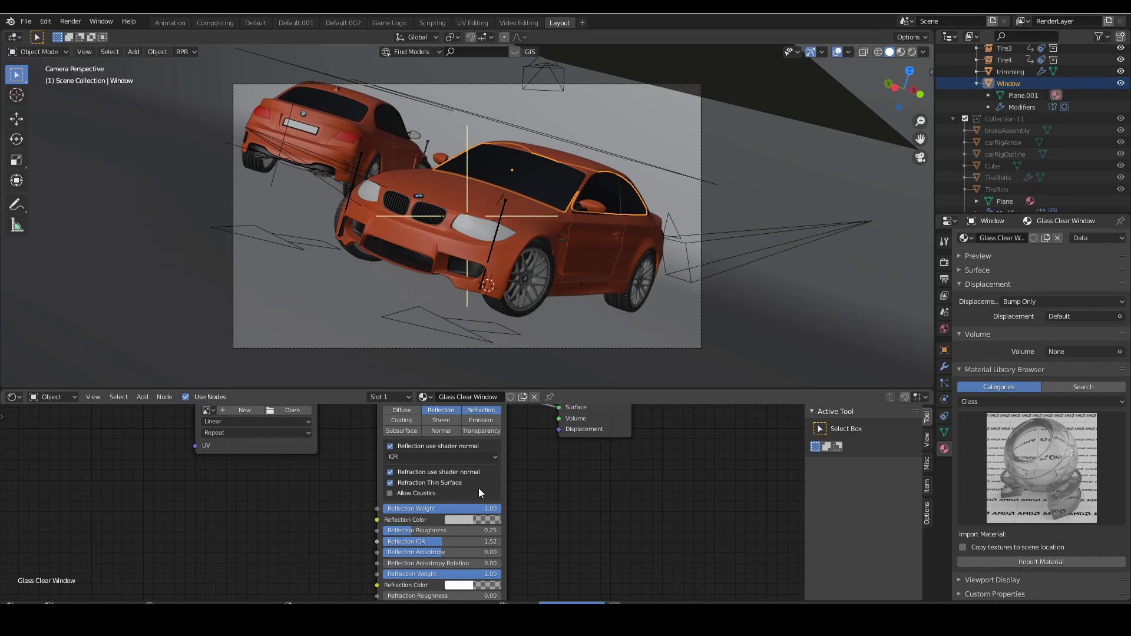
scroll(549, 492, "up", 1)
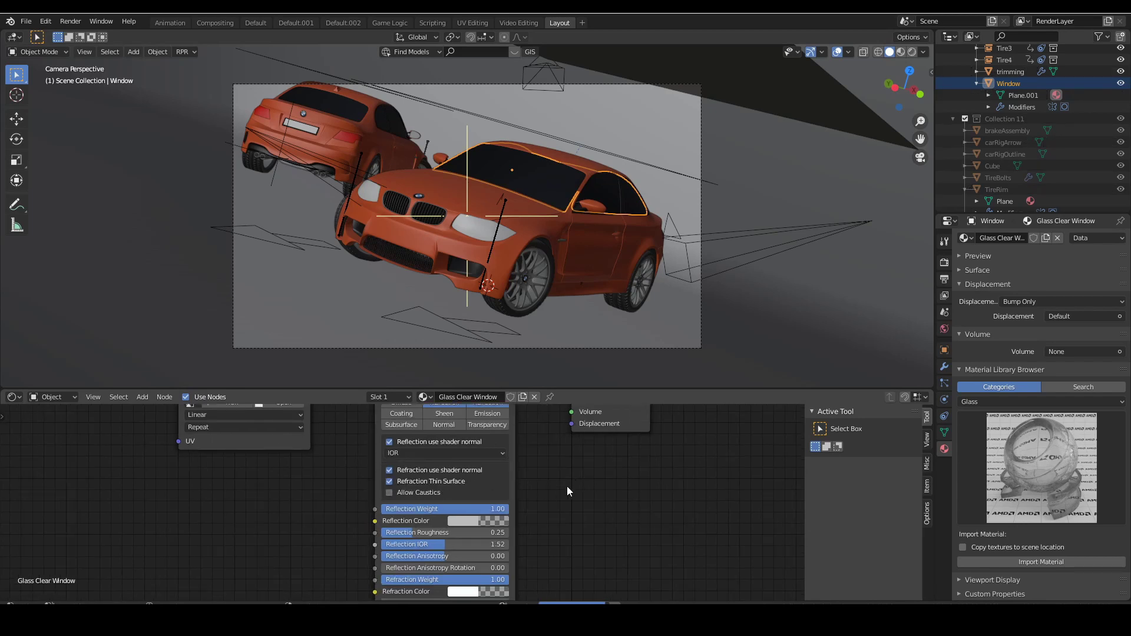
mouse_move(564, 493)
middle_mouse_down()
mouse_move(557, 464)
mouse_move(553, 514)
mouse_move(554, 491)
middle_mouse_up()
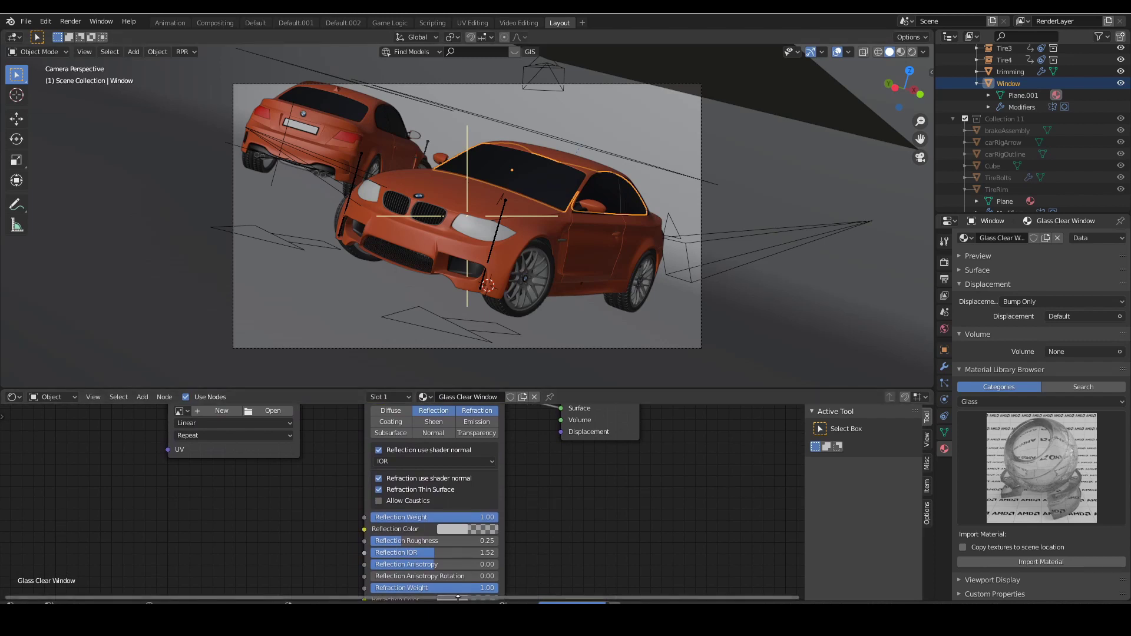
left_click(480, 566)
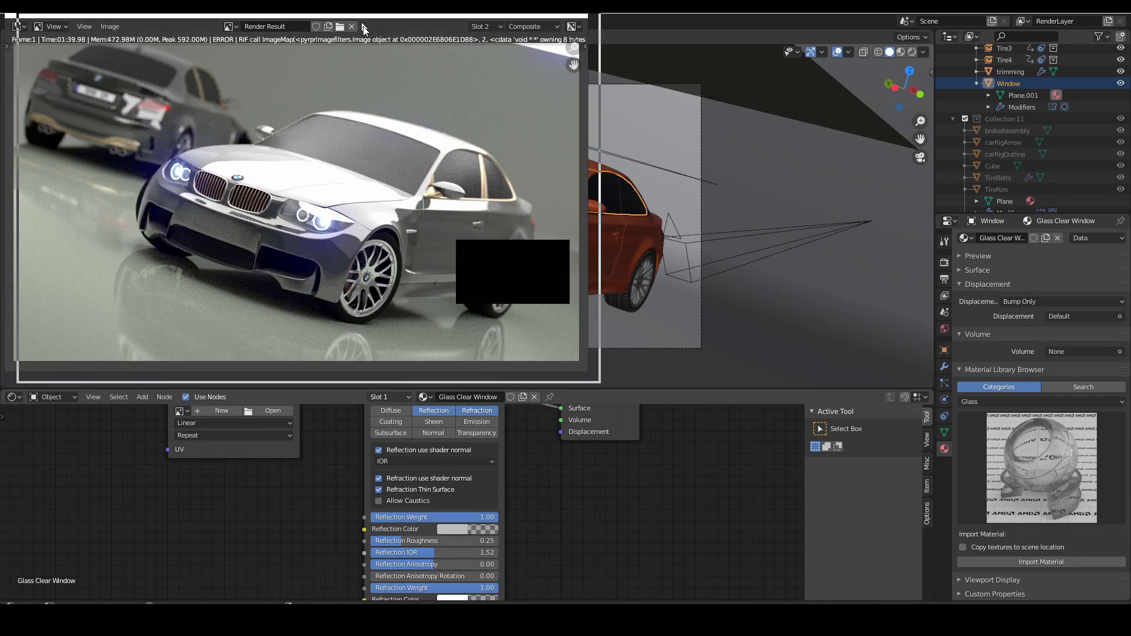
- Reposition the render window and display the render layer's Combined pass instead of the Composite
left_click_drag(354, 15, 427, 56)
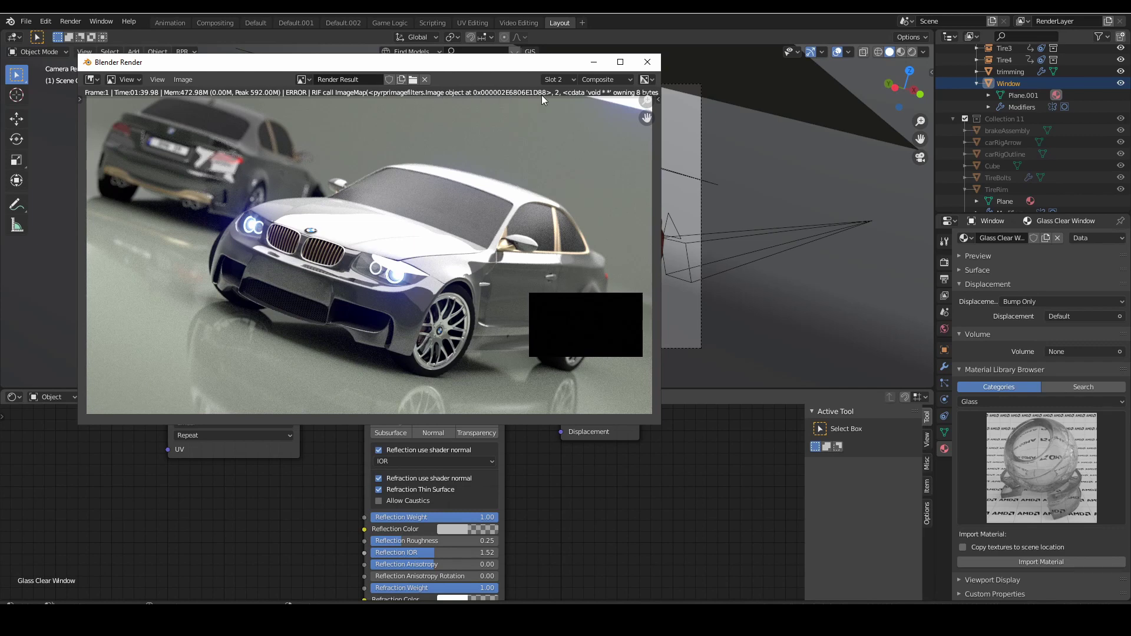
left_click(599, 79)
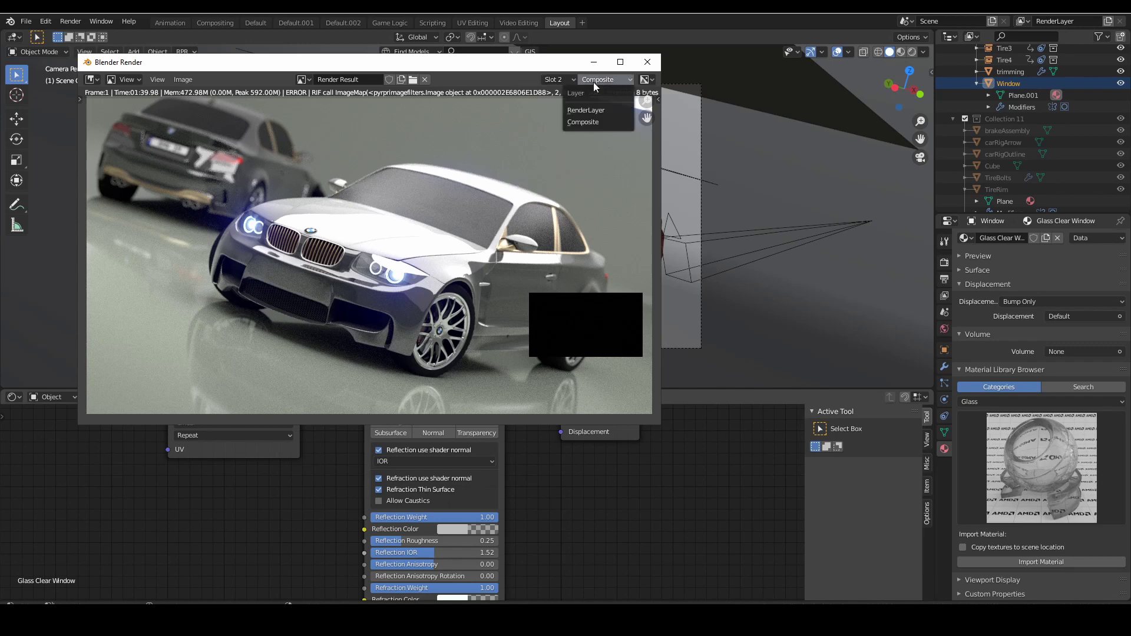
left_click(603, 108)
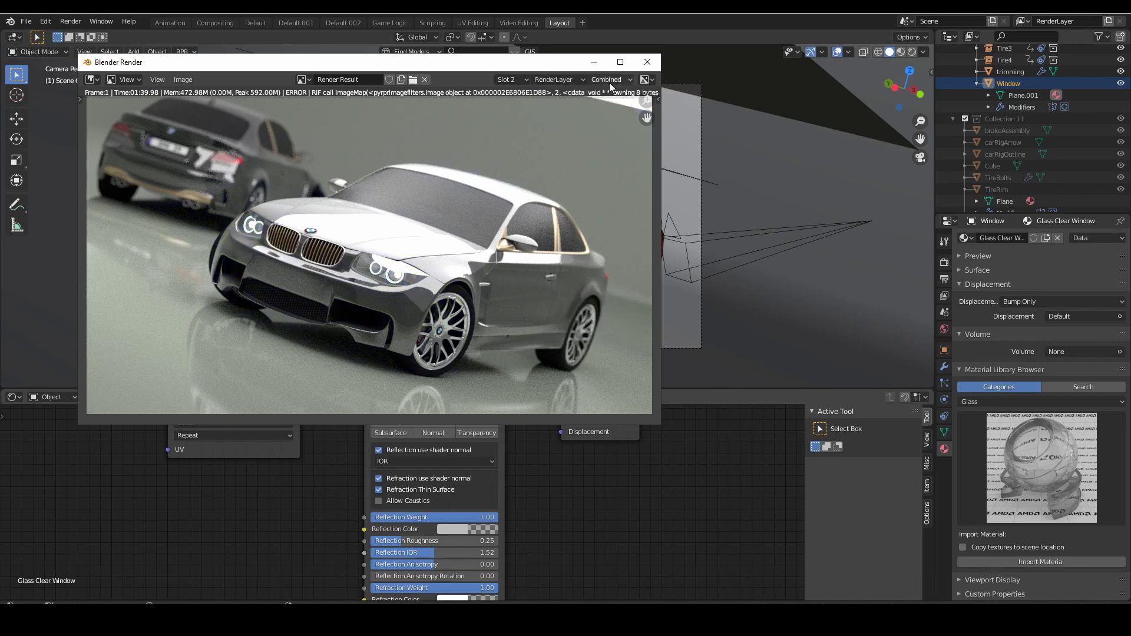
left_click(609, 81)
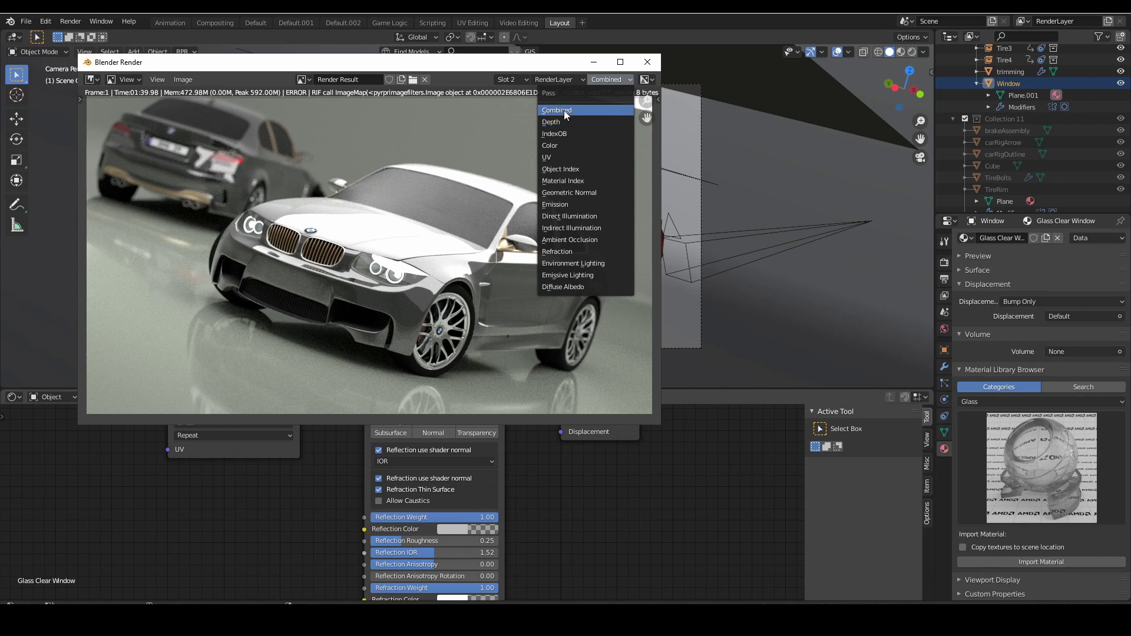
left_click(564, 111)
left_click(611, 78)
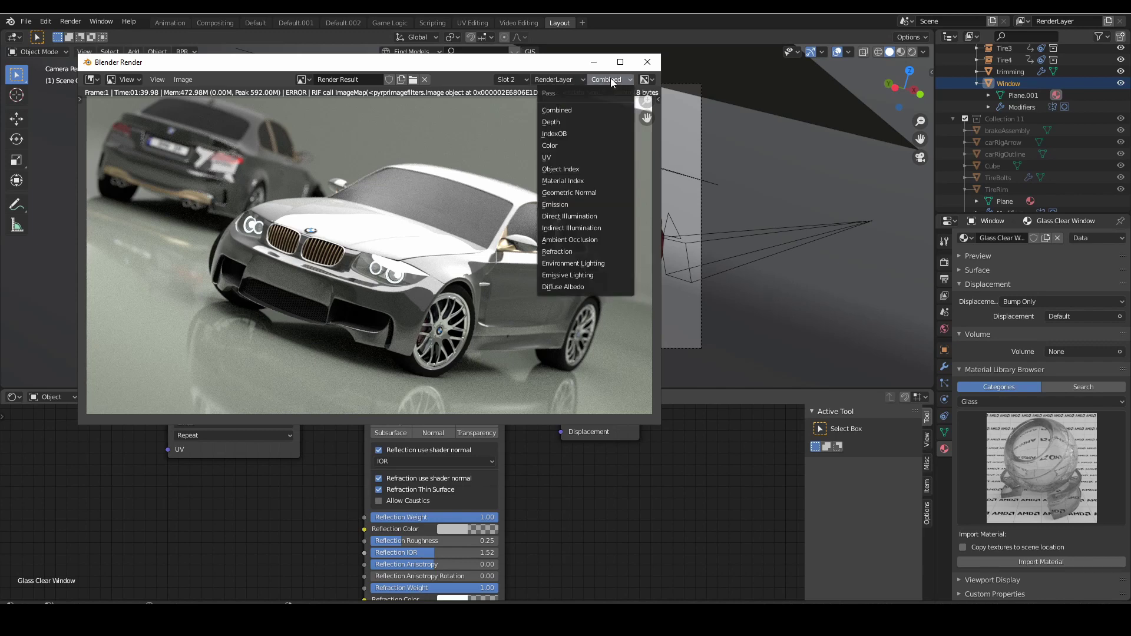
left_click(610, 78)
- Compare the Composite result with the RenderLayer image, ending on the RenderLayer
left_click(564, 81)
left_click(547, 118)
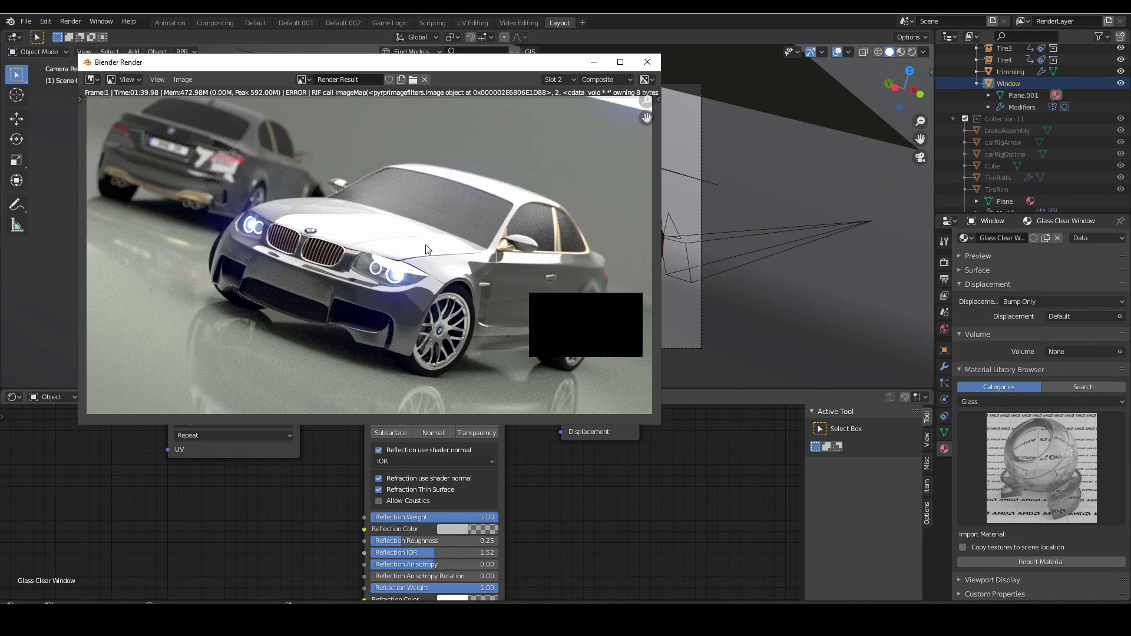
left_click(615, 79)
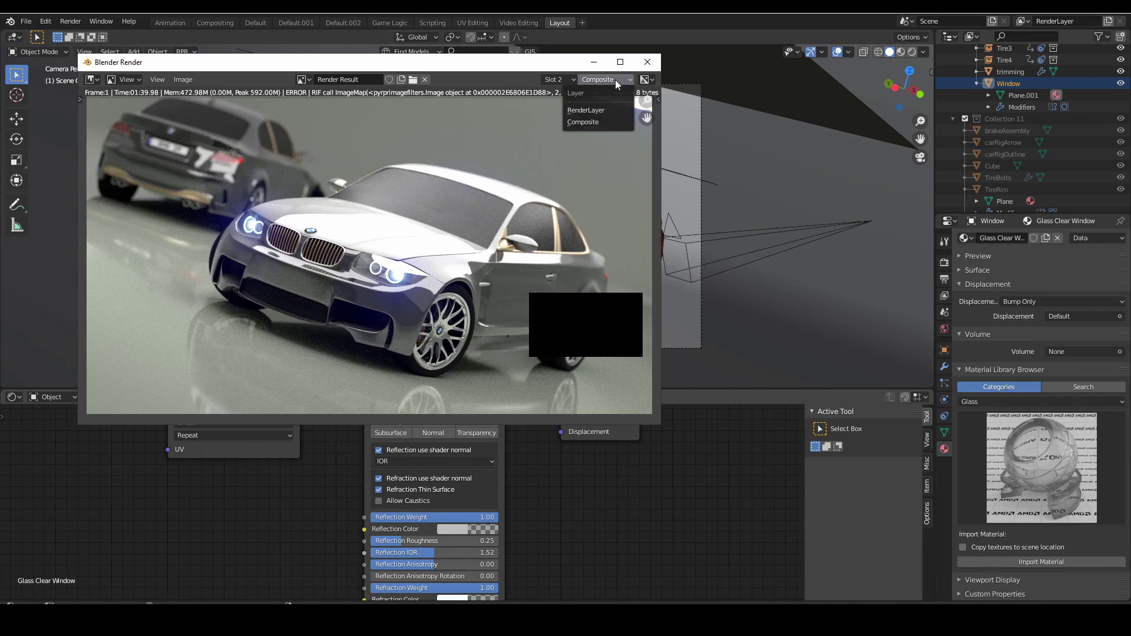
left_click(599, 109)
- Display the Depth pass of the RenderLayer in the render window
left_click(573, 81)
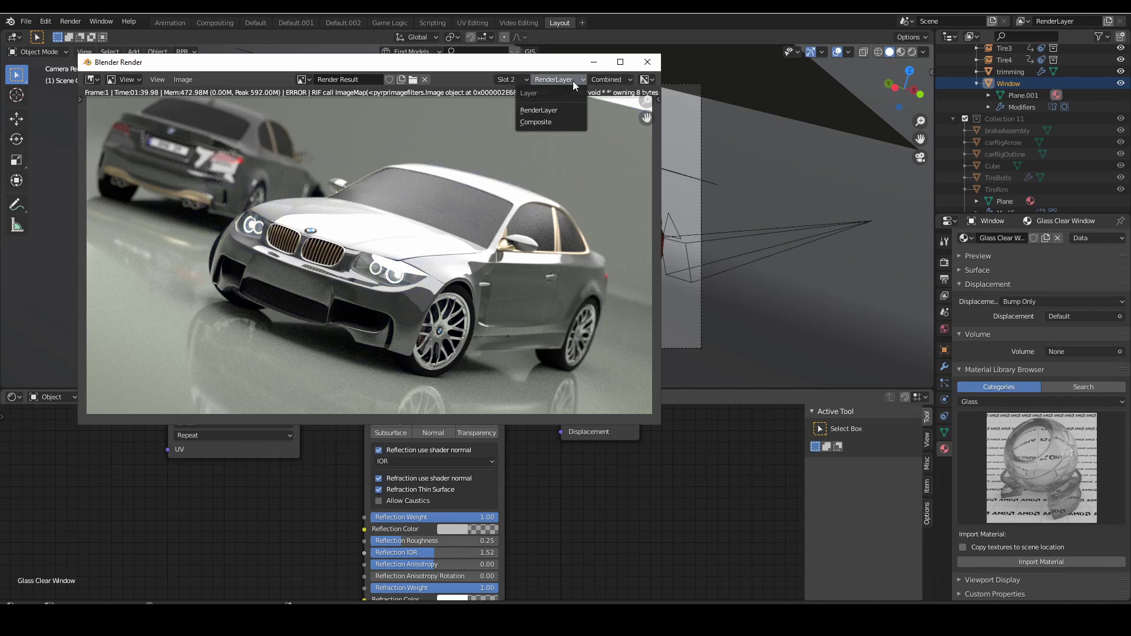
left_click(573, 81)
left_click(606, 80)
left_click(571, 121)
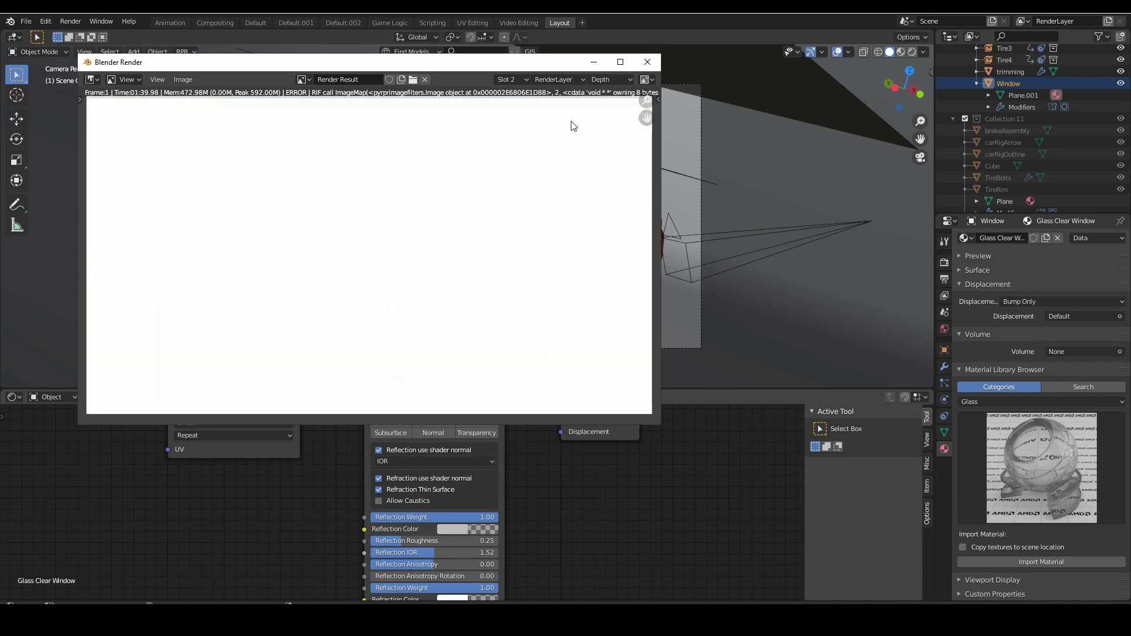
- Display the RenderLayer's Color, UV, Object Index and Material Index passes one after another in the render window
left_click(612, 80)
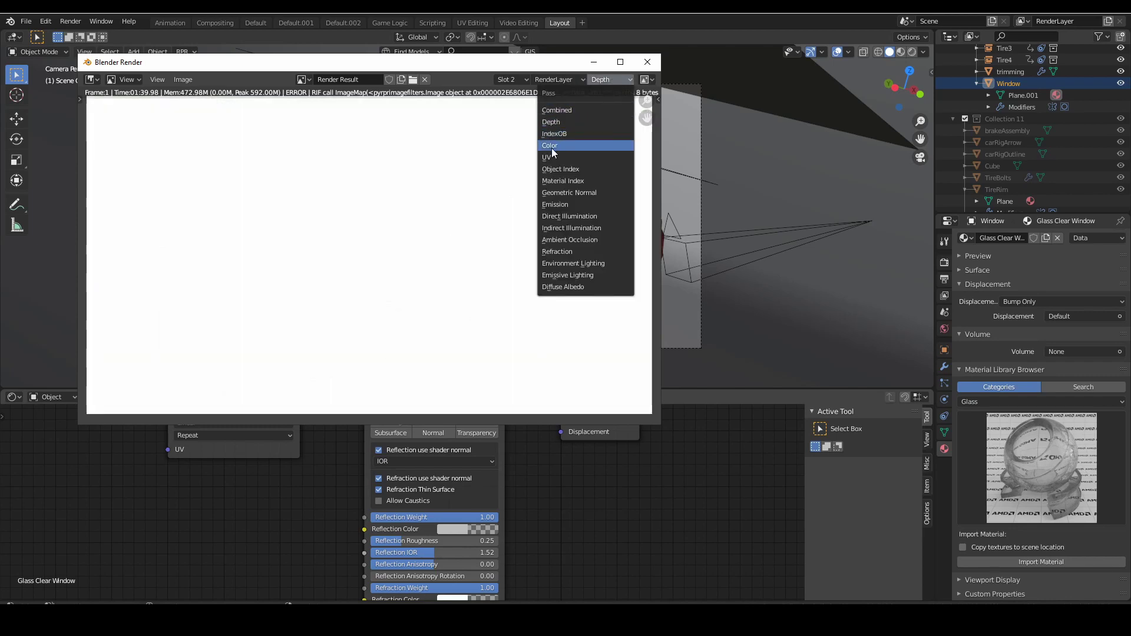
left_click(553, 146)
left_click(608, 79)
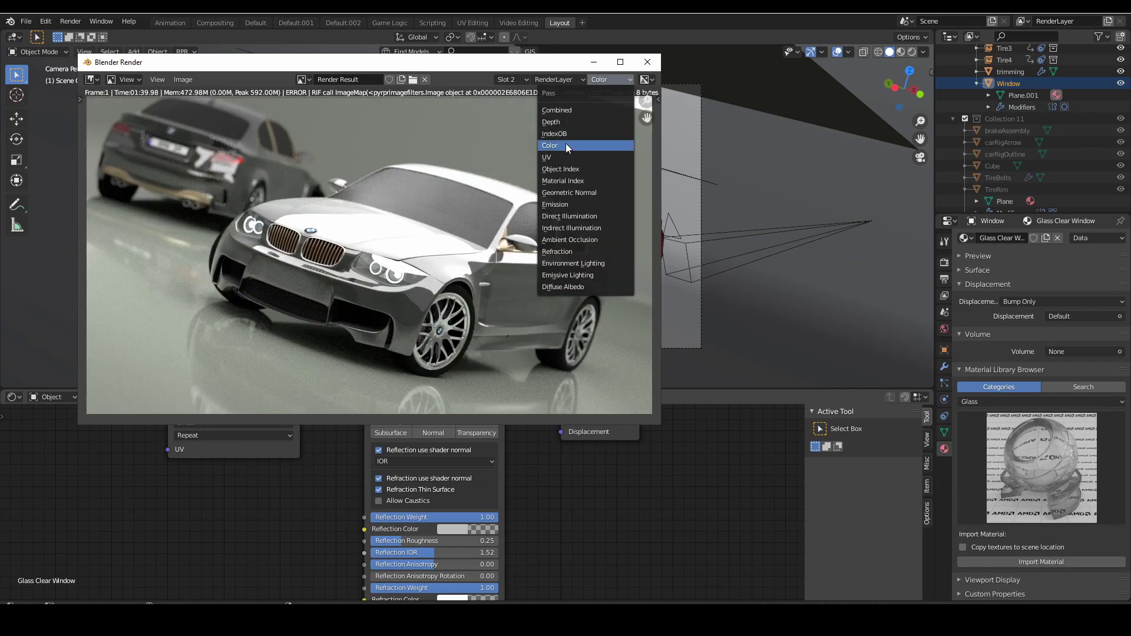
left_click(560, 156)
left_click(607, 81)
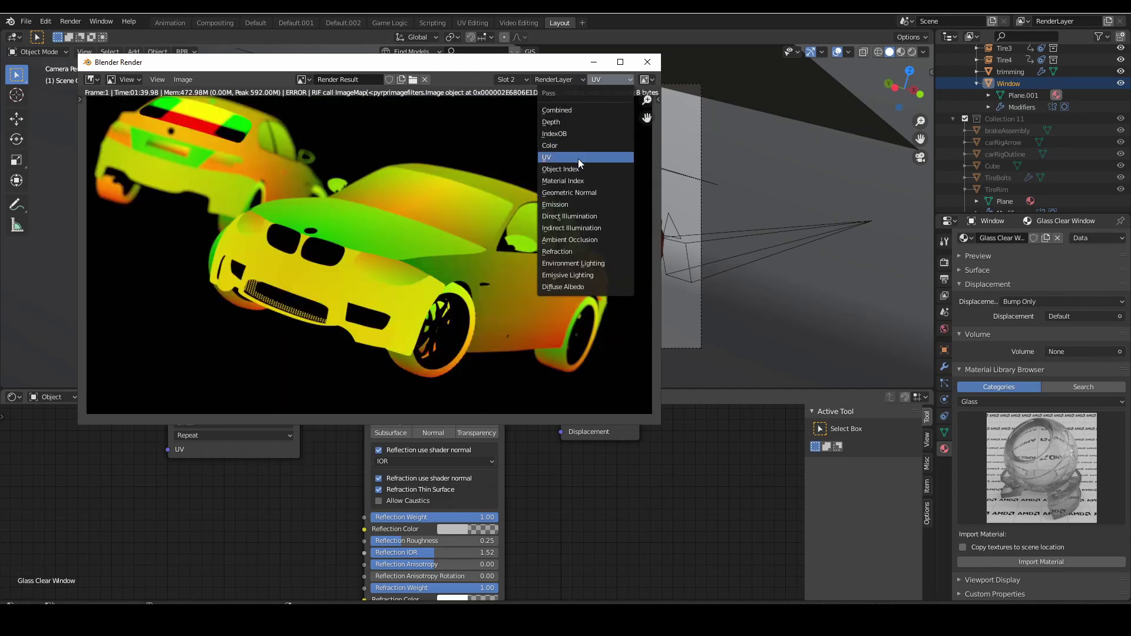
left_click(575, 171)
left_click(606, 82)
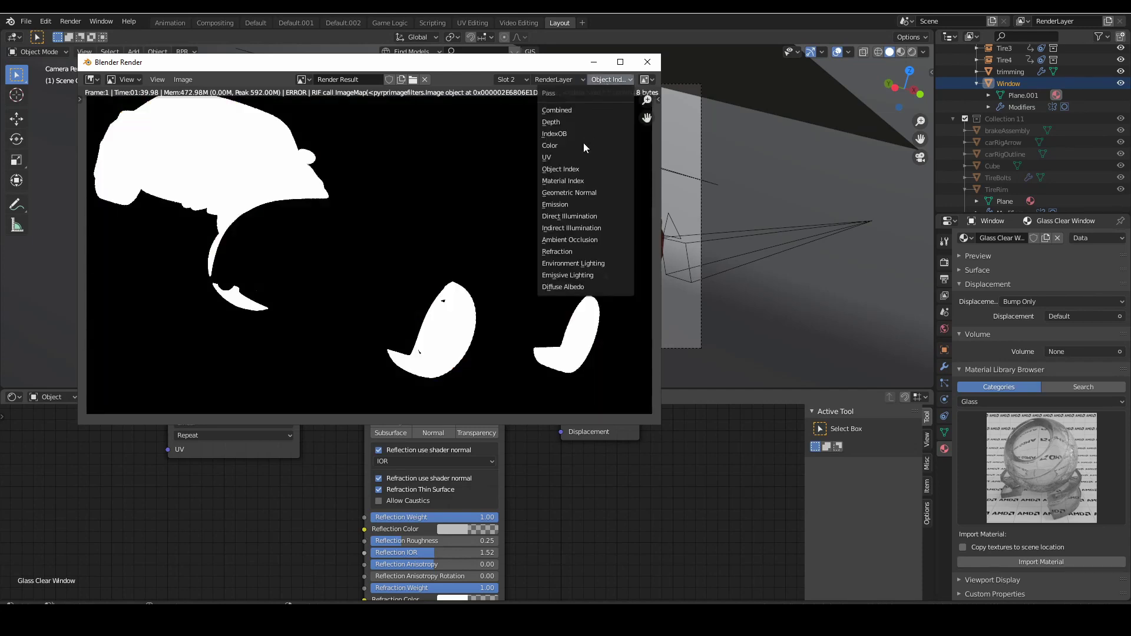
left_click(584, 179)
- View the Geometric Normal, Emission, Direct Illumination and Indirect Illumination passes of the rendered cars in turn
left_click(614, 83)
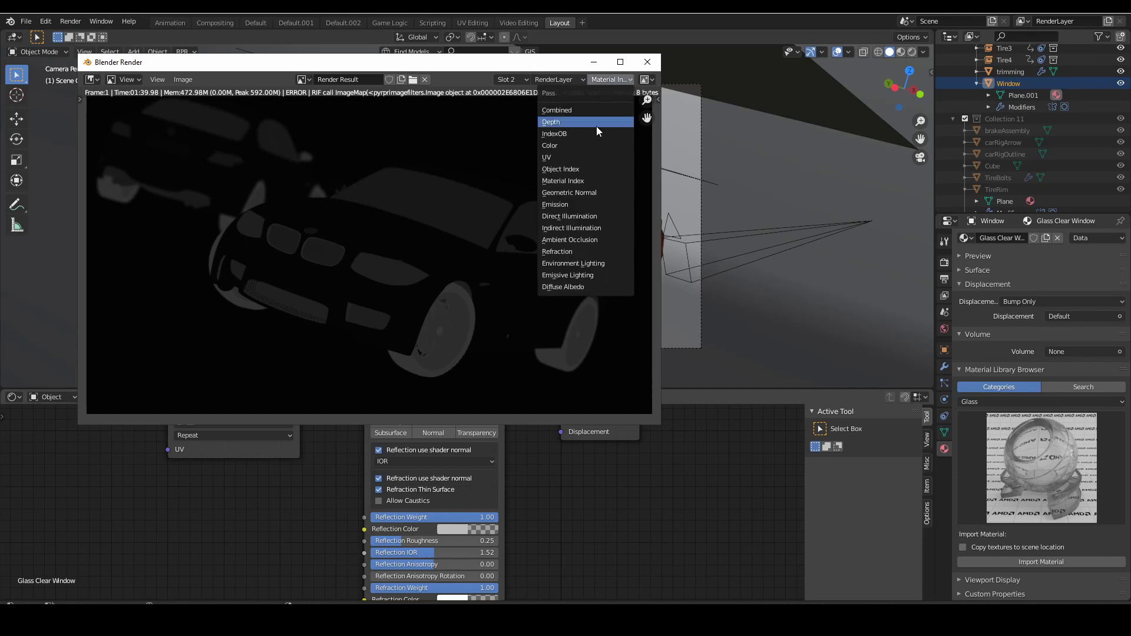
left_click(581, 189)
left_click(606, 79)
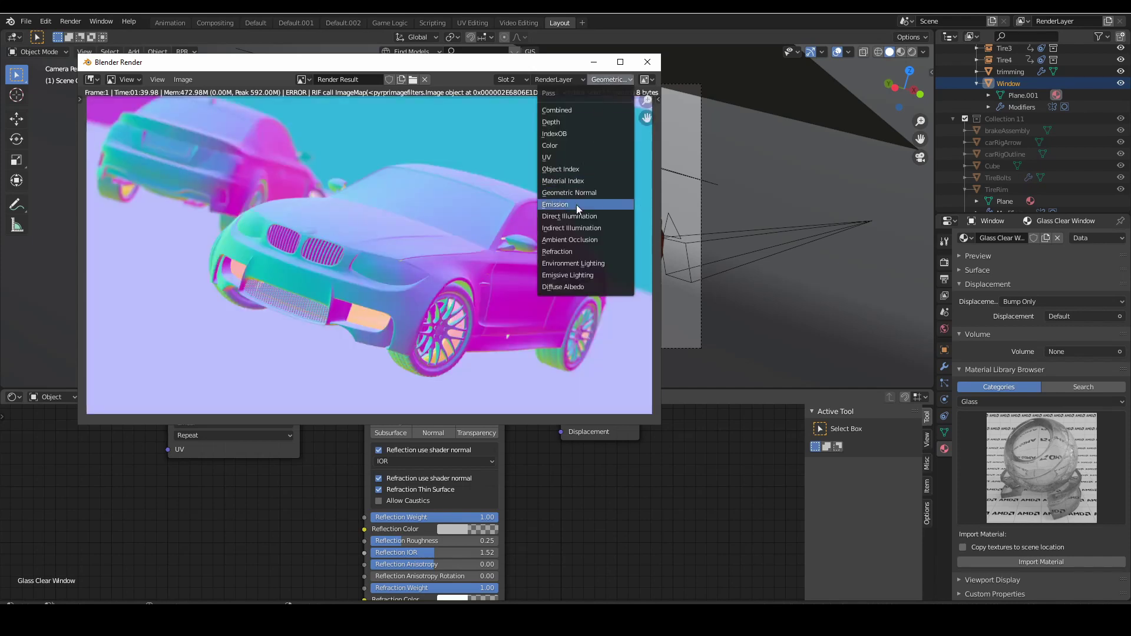
left_click(577, 216)
left_click(607, 79)
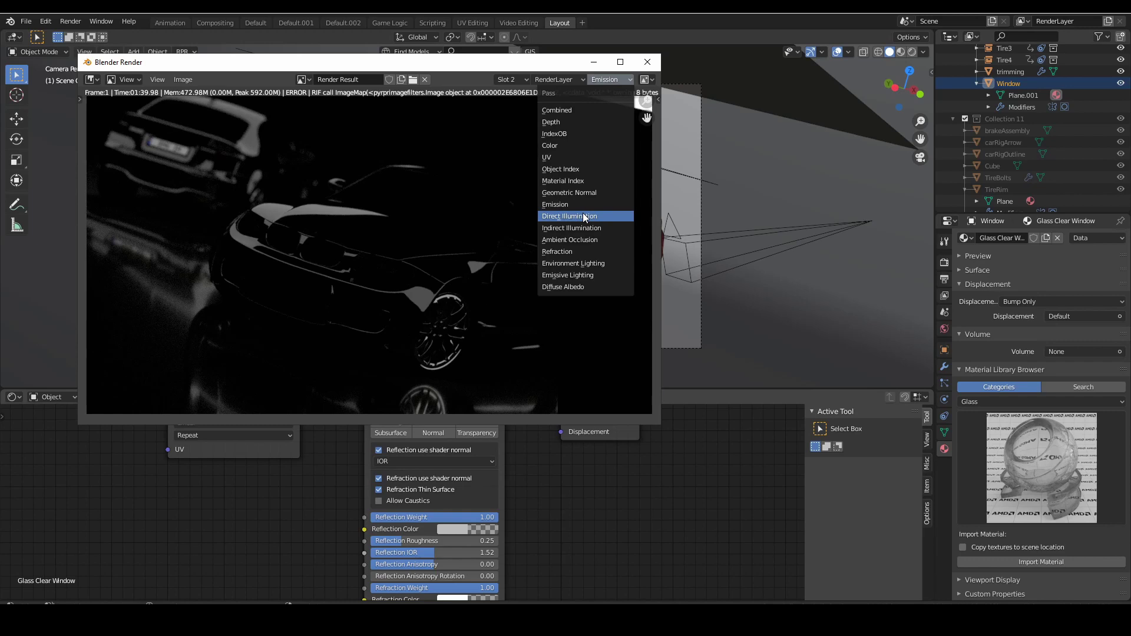
left_click(583, 216)
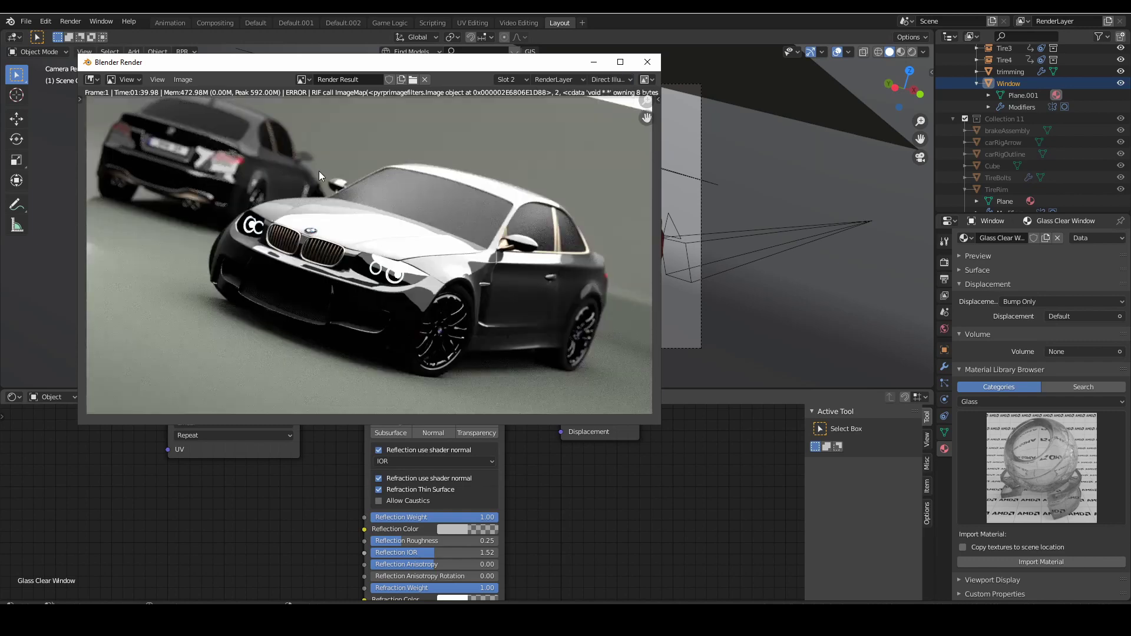
left_click(611, 83)
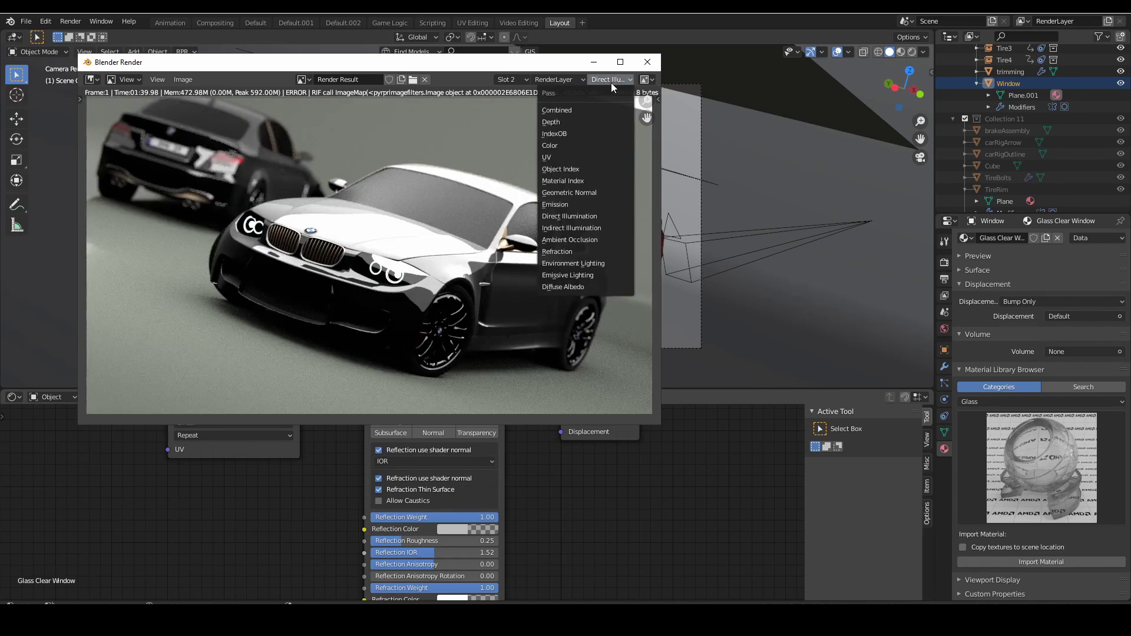
left_click(581, 230)
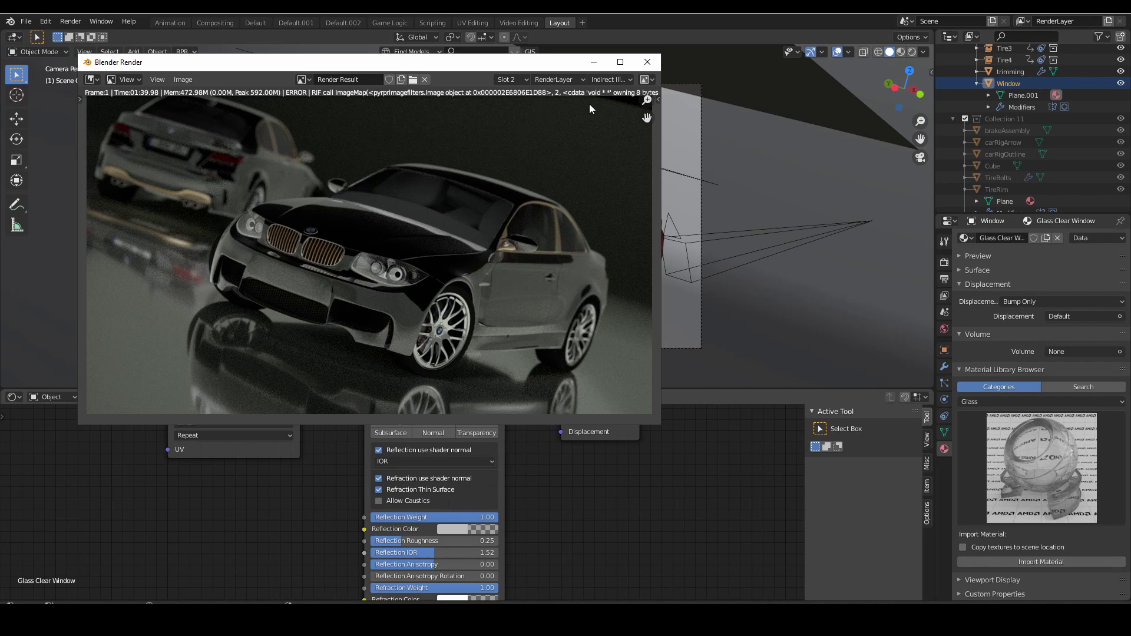
- Inspect the Ambient Occlusion, Refraction, Environment Lighting, Emissive Lighting and Diffuse Albedo passes in turn
left_click(613, 80)
left_click(614, 83)
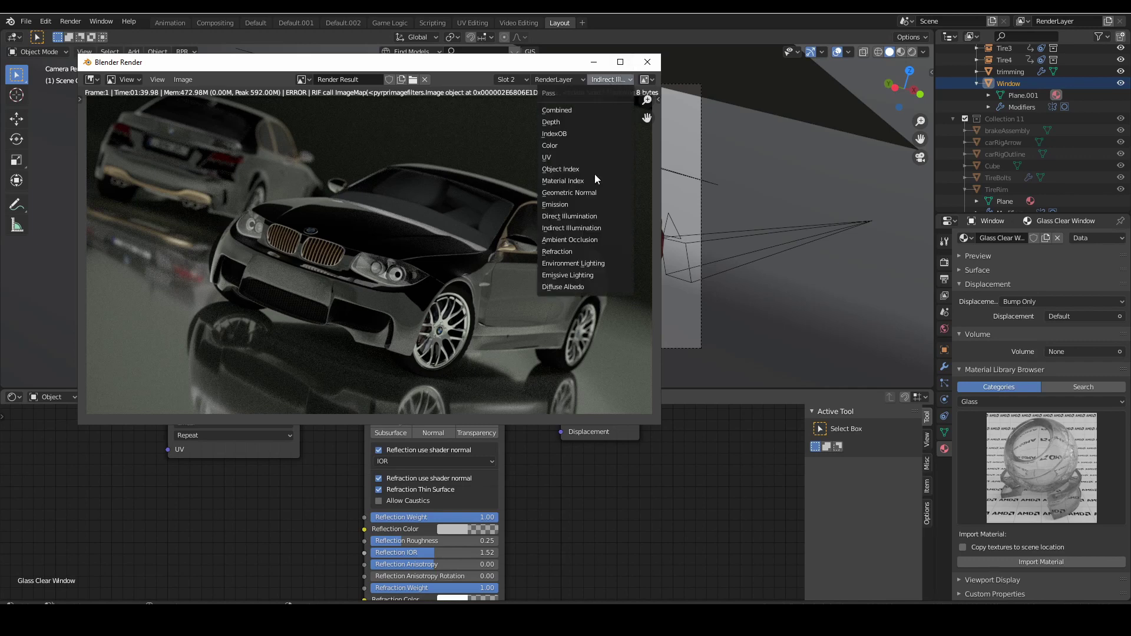
left_click(575, 241)
left_click(613, 79)
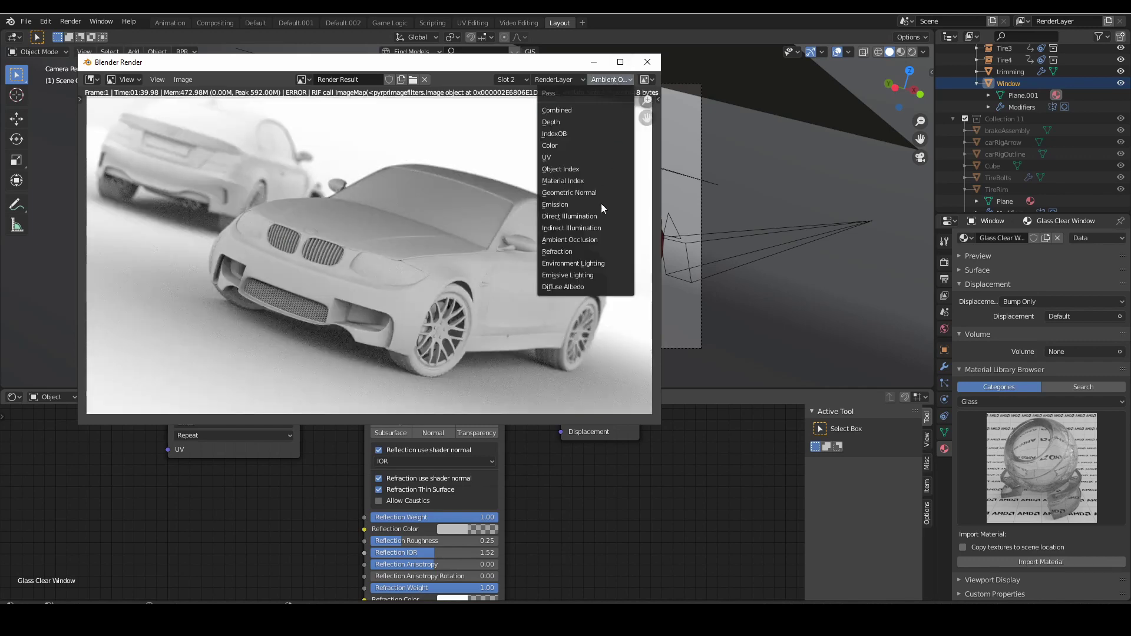
left_click(584, 250)
left_click(604, 79)
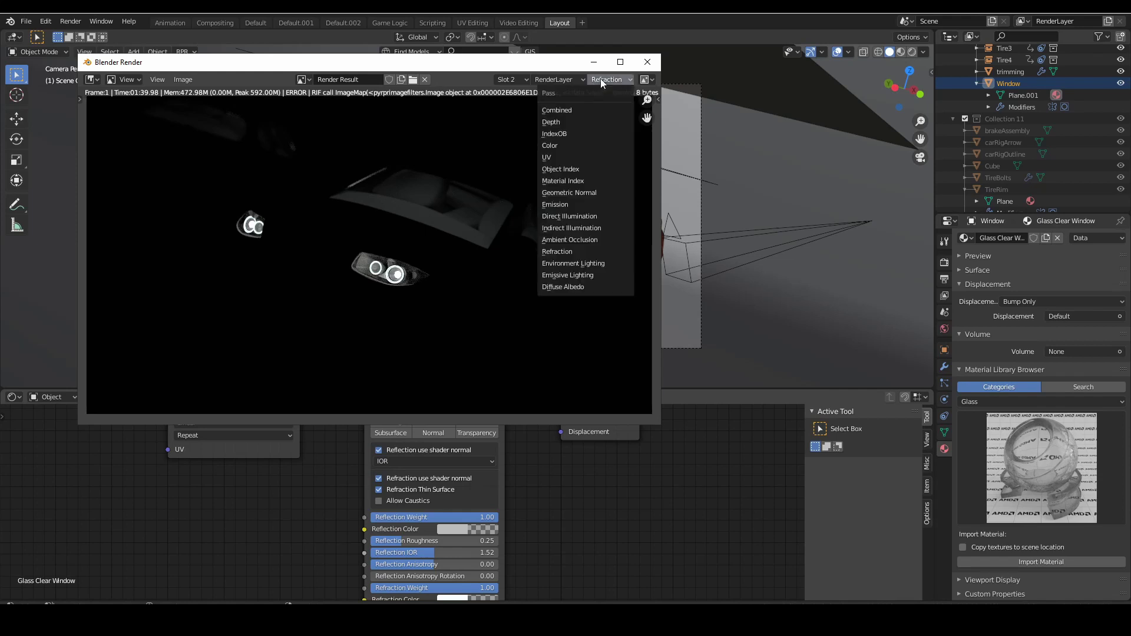
left_click(578, 273)
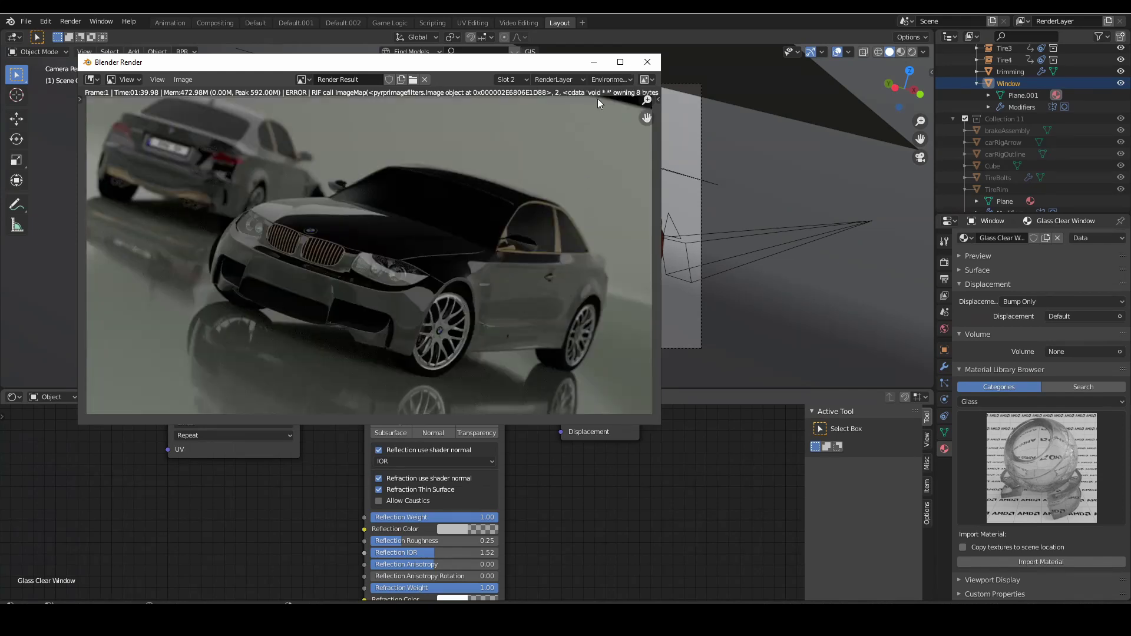
left_click(599, 81)
left_click(583, 276)
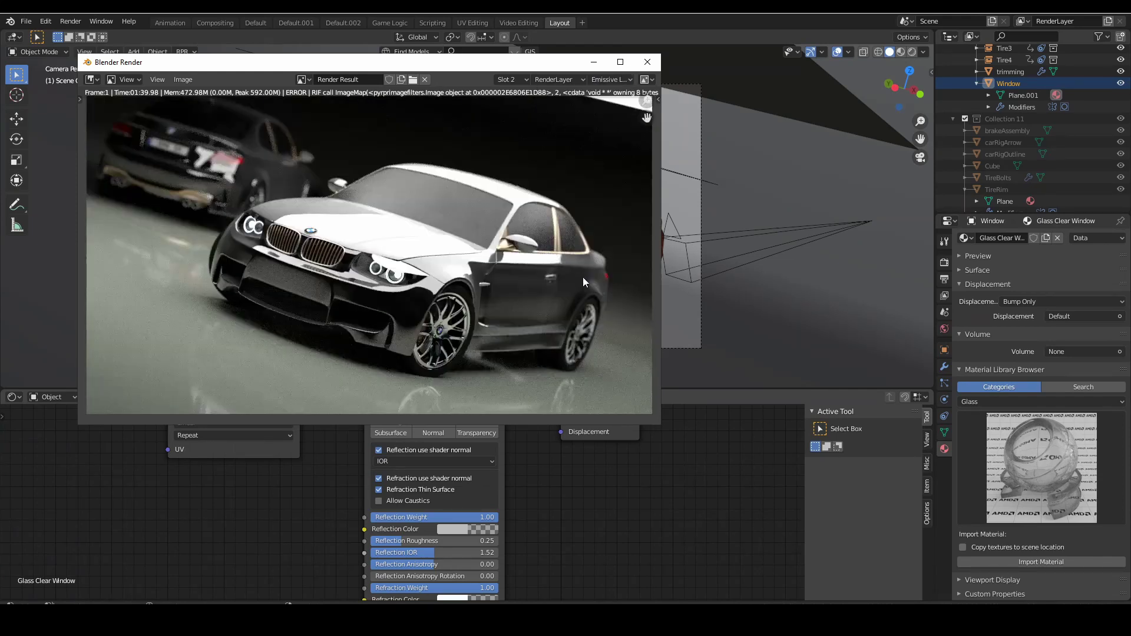
left_click(607, 80)
left_click(575, 286)
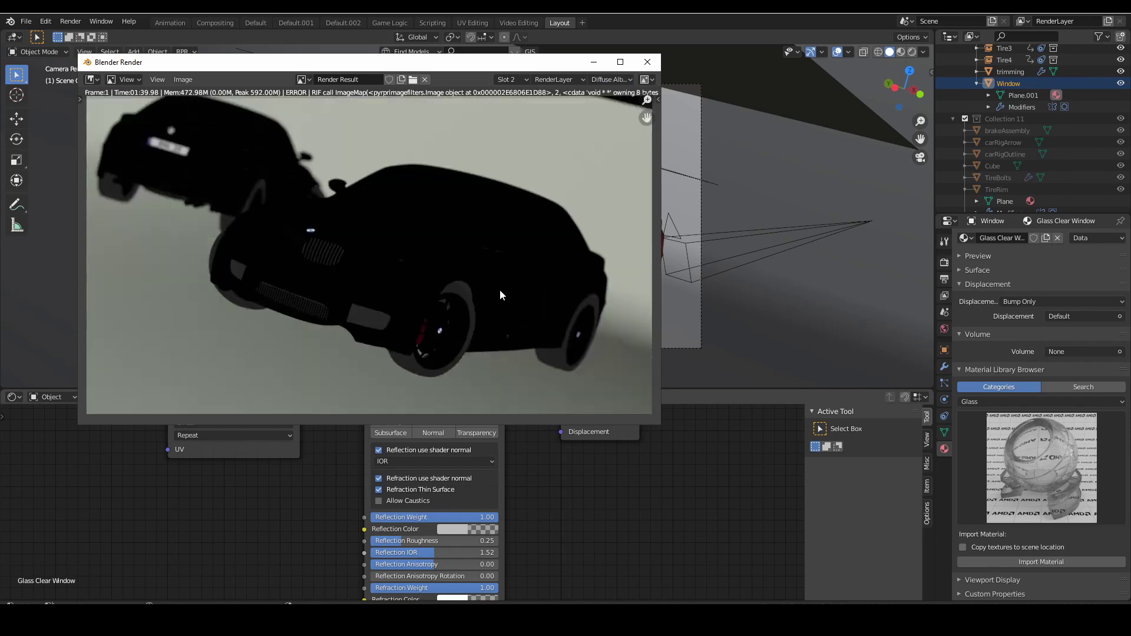
- Return the render display to the Combined pass and switch the render result to Slot 3
left_click(608, 79)
left_click(587, 110)
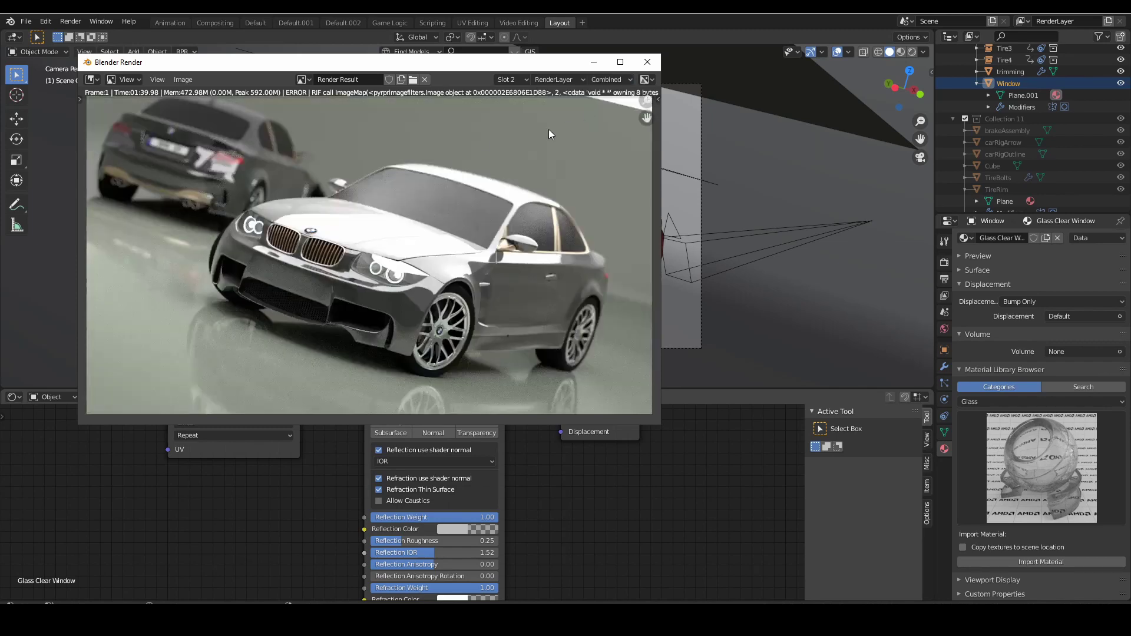
left_click(510, 81)
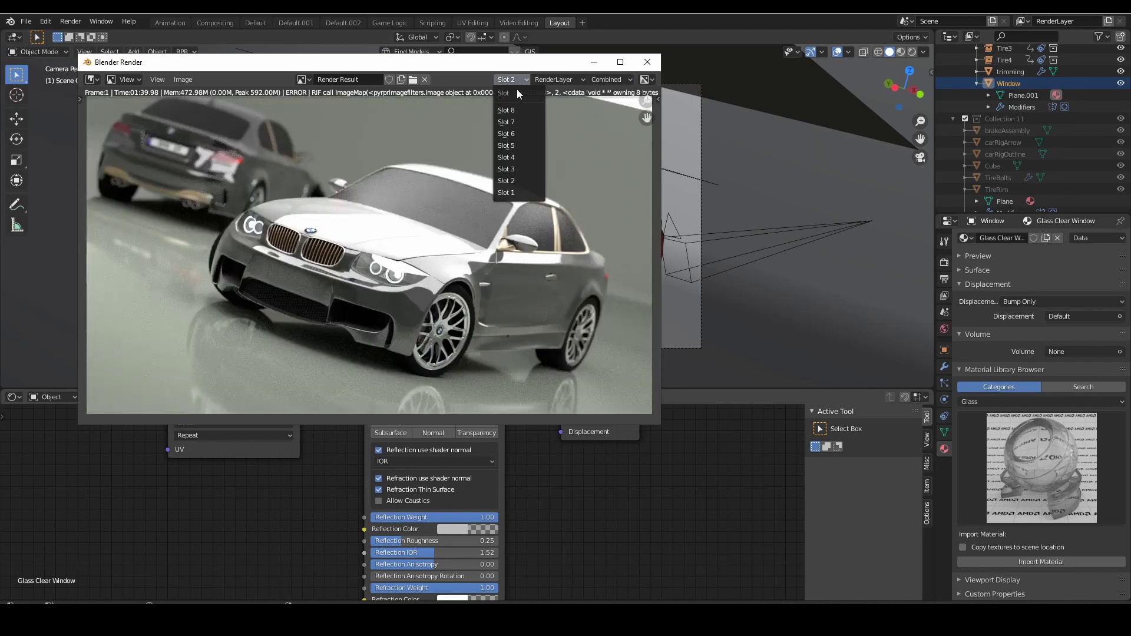
left_click(518, 169)
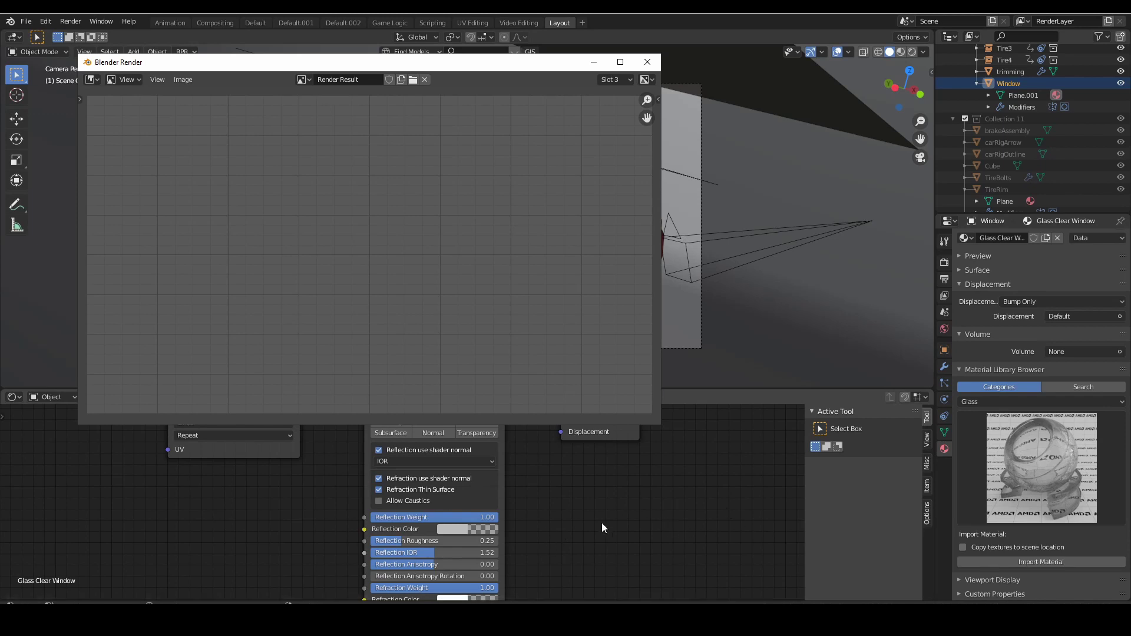
- Disable all enabled RPR passes of the render layer and start rendering the image
left_click(947, 297)
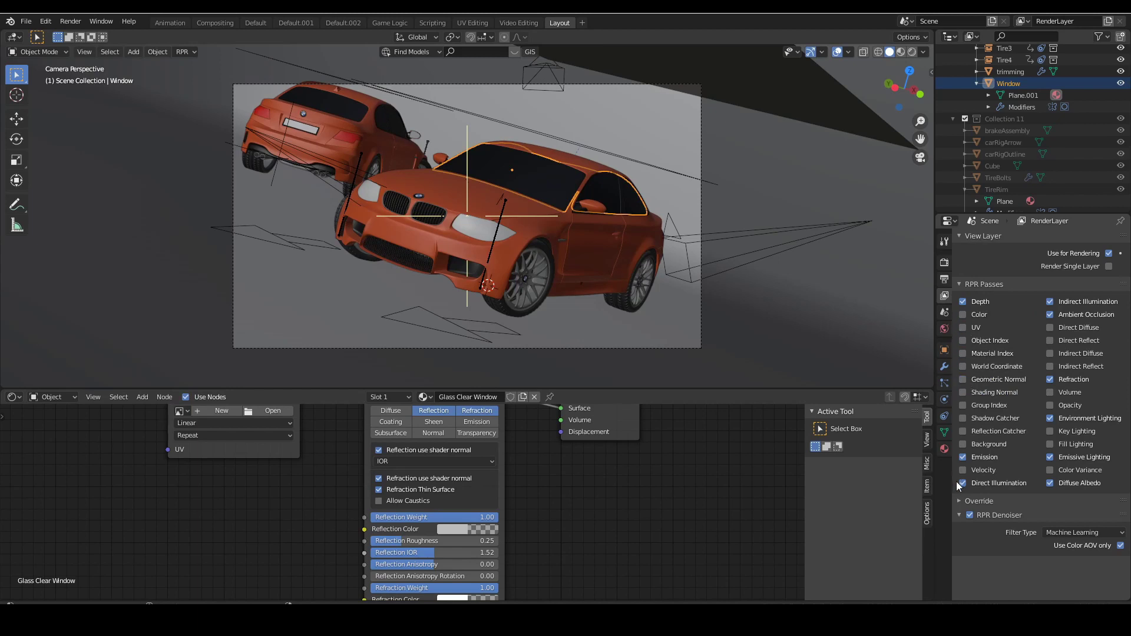
left_click(963, 301)
left_click(1050, 314)
left_click(1050, 302)
left_click(1050, 380)
left_click(1050, 457)
left_click(1050, 483)
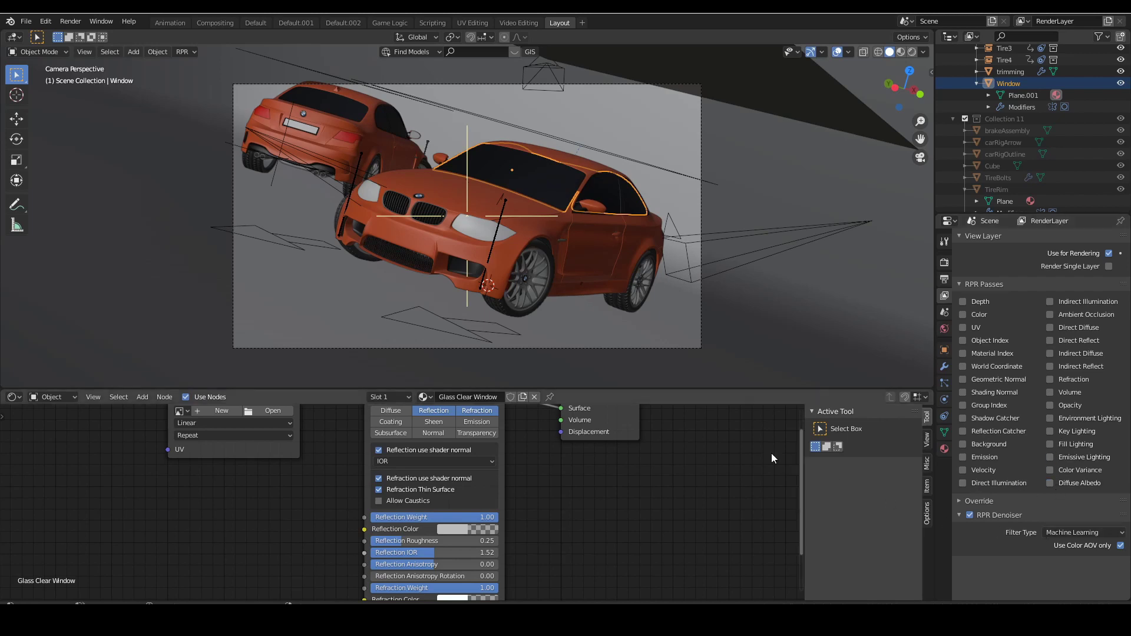
left_click(71, 21)
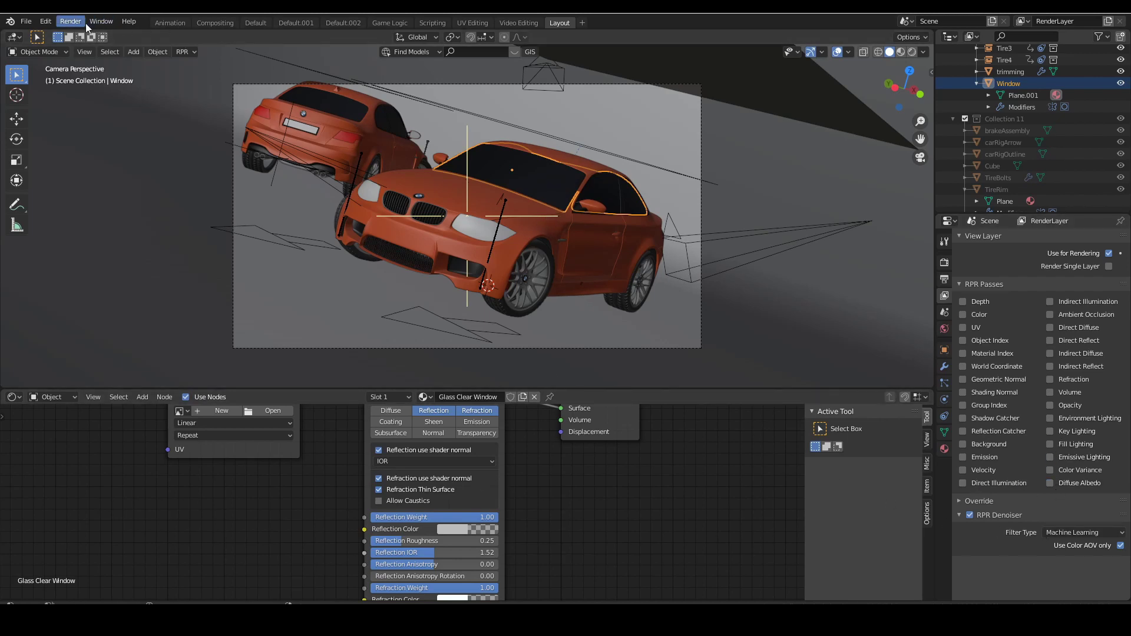
left_click(82, 36)
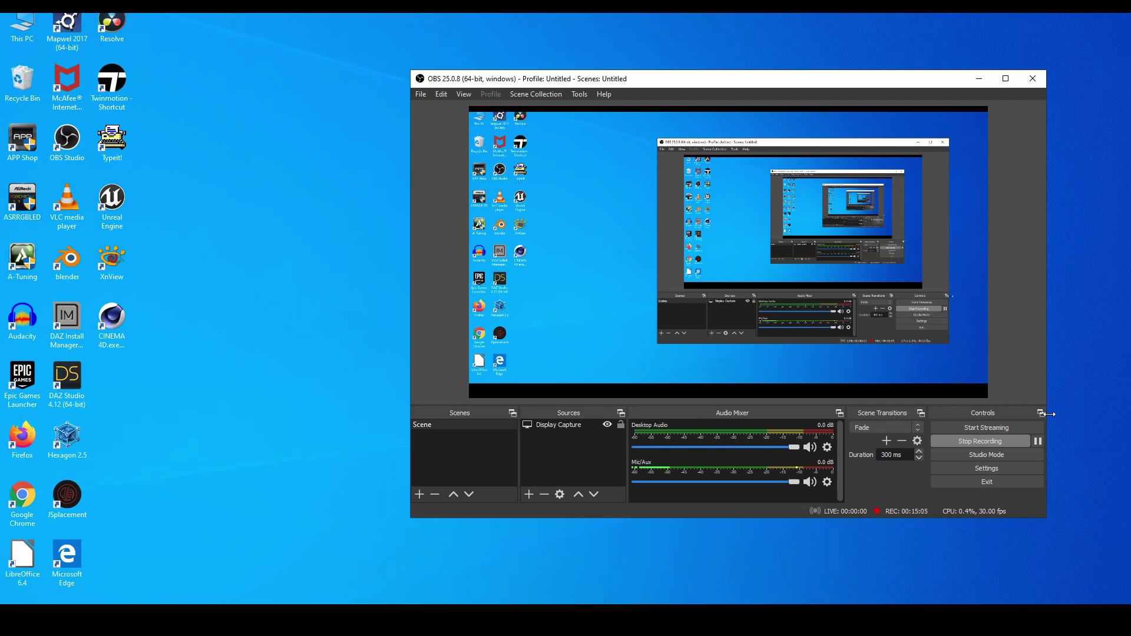
left_click(1038, 442)
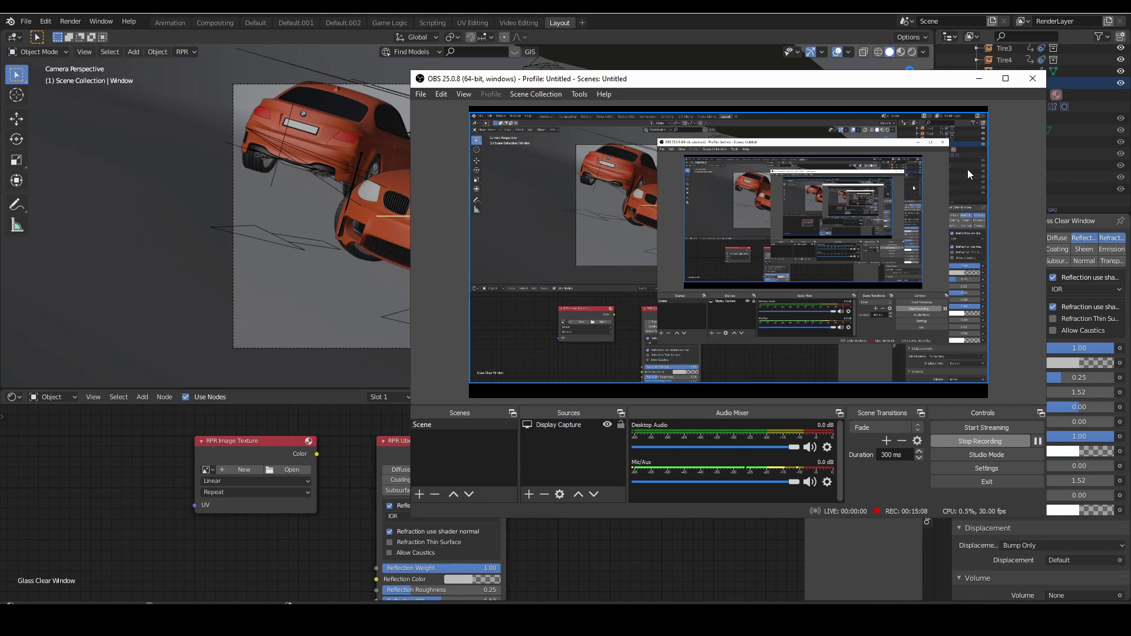
left_click(978, 79)
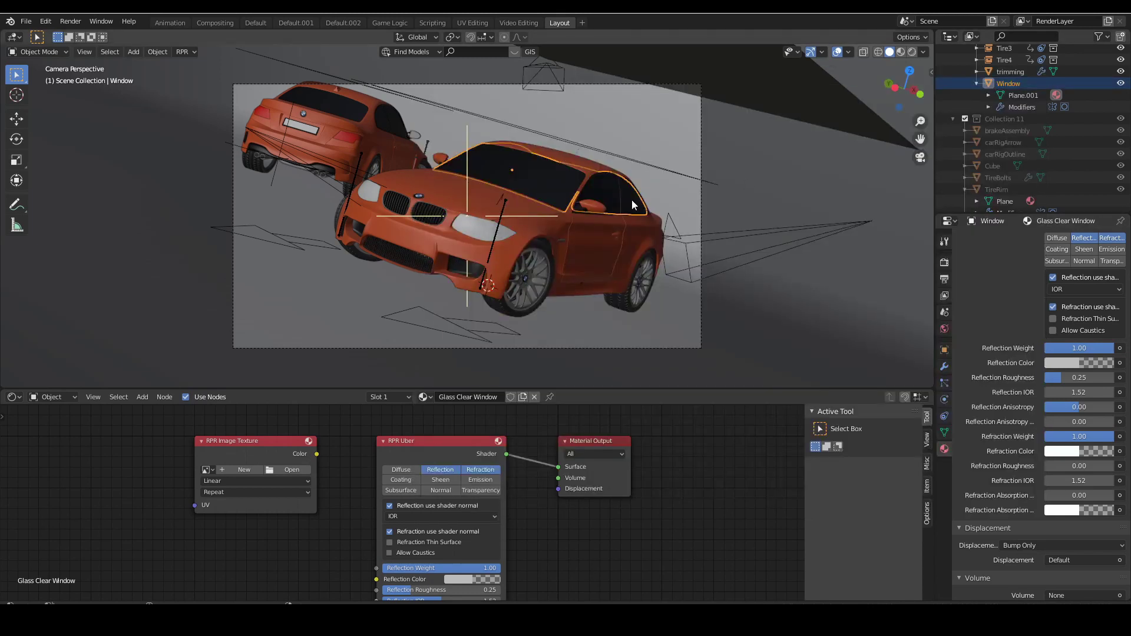
- Select the floor, enter Edit Mode and enlarge the shader editor to show the Floor Tiles Rustic Color 4x4 nodes
left_click(564, 321)
key("Tab")
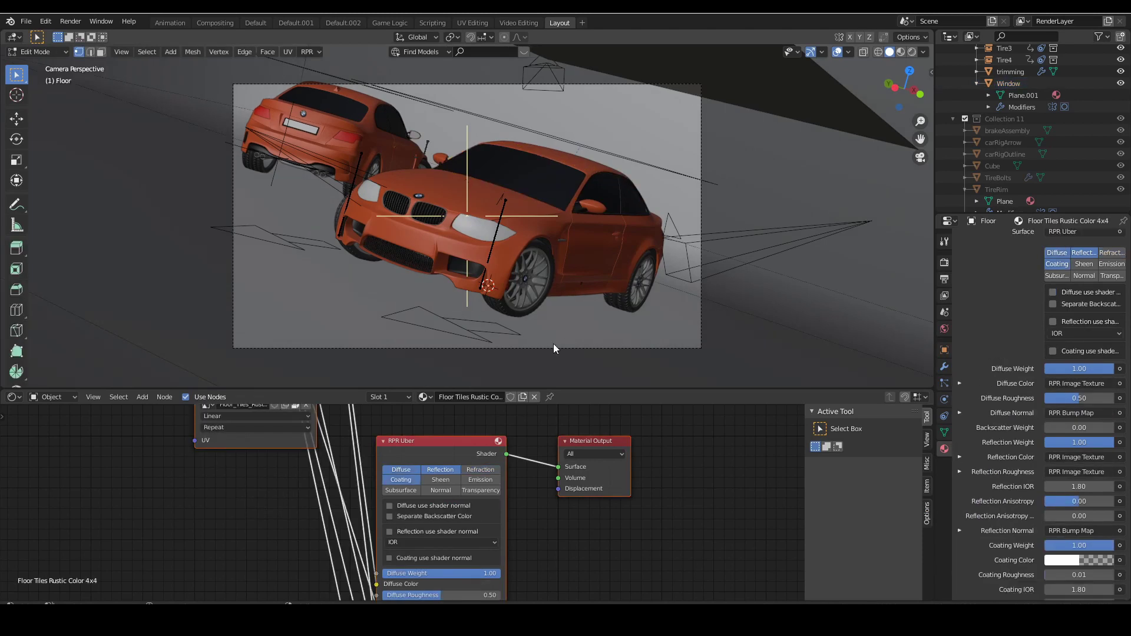
middle_click_drag(597, 540, 626, 448)
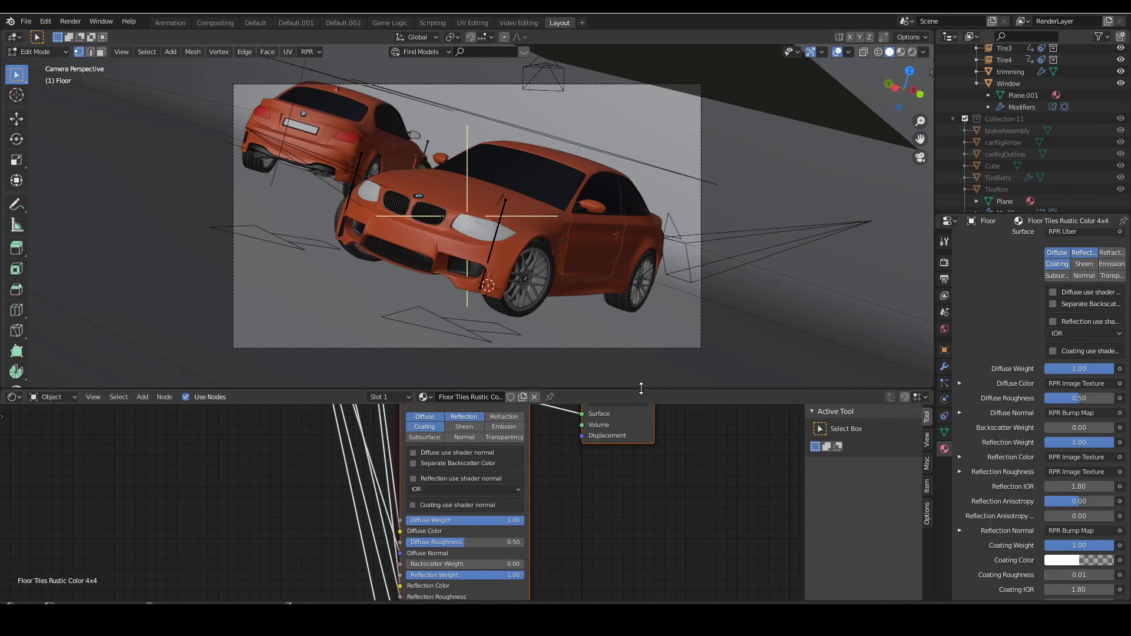
left_click_drag(642, 391, 613, 241)
middle_click_drag(588, 419, 564, 471)
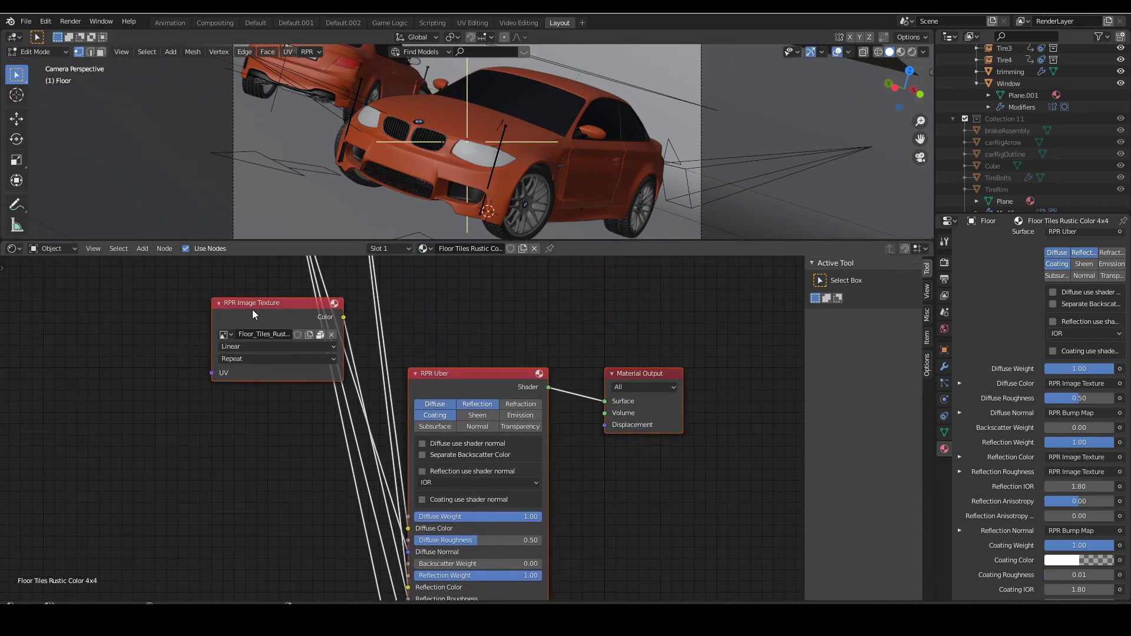
- Move the floor material's RPR Image Texture node to the lower left of RPR Uber and set Diffuse Weight to 0.19
left_click_drag(252, 310, 190, 510)
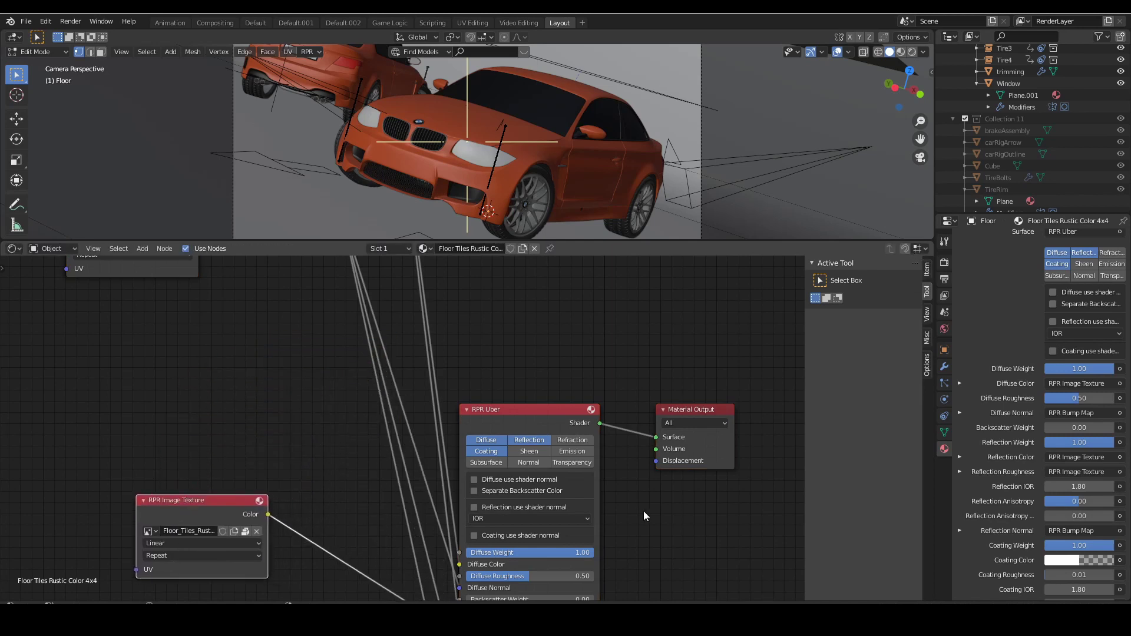
middle_click_drag(644, 511, 667, 381)
middle_click_drag(649, 419, 705, 478)
left_click_drag(651, 483, 557, 483)
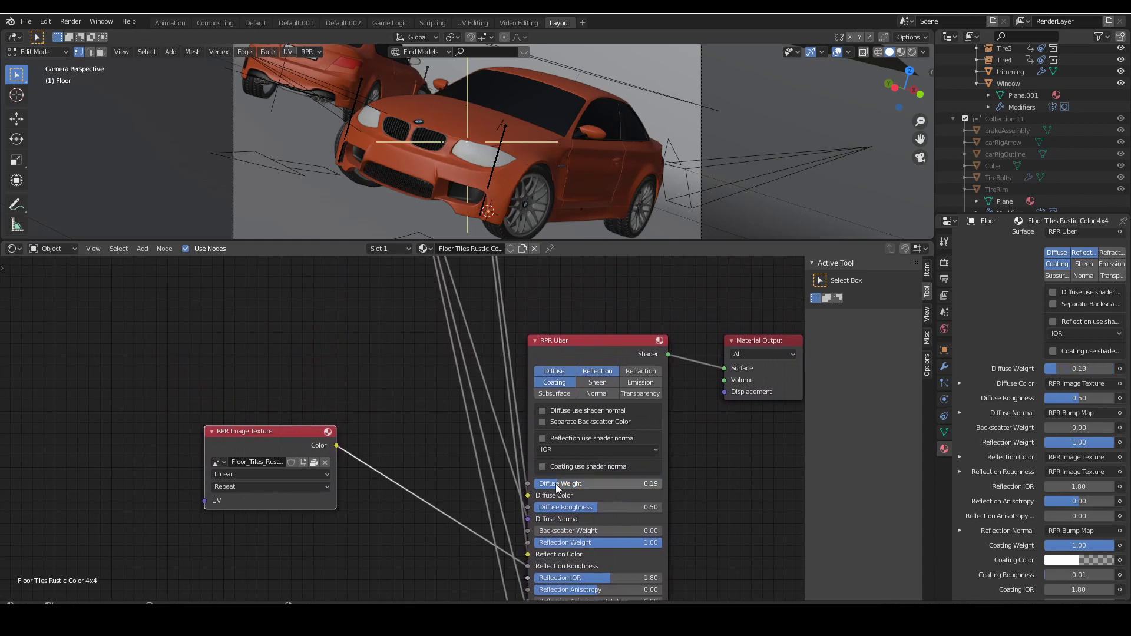
- Turn off the RPR Denoiser and disable all RPR passes for the render layer
left_click(944, 295)
left_click(970, 516)
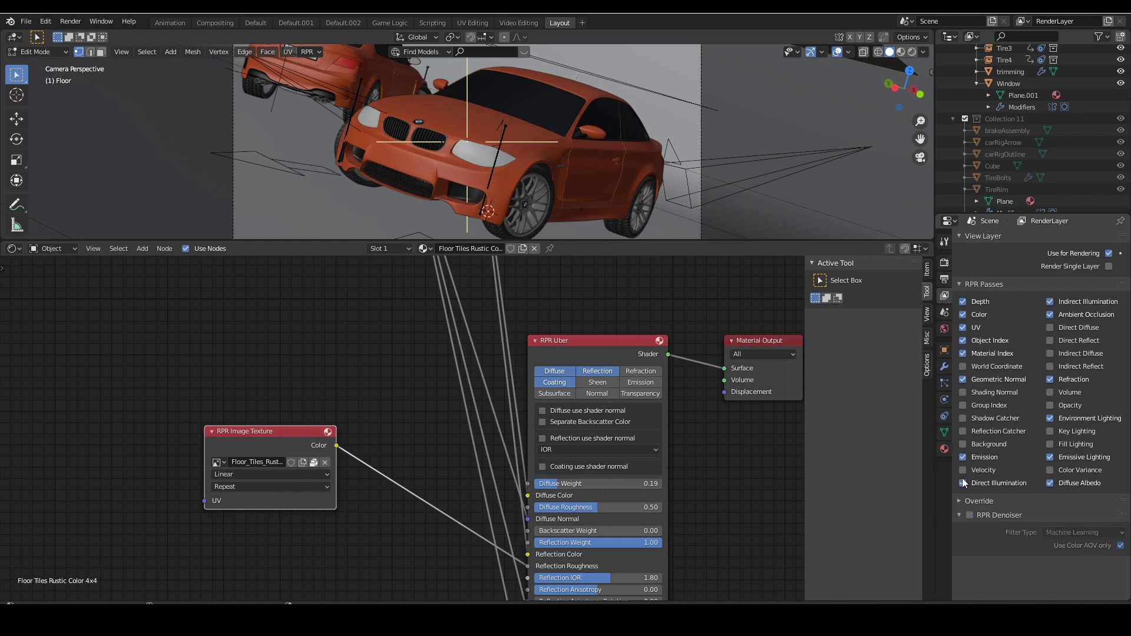
left_click(963, 483)
left_click(1050, 301)
left_click(1051, 457)
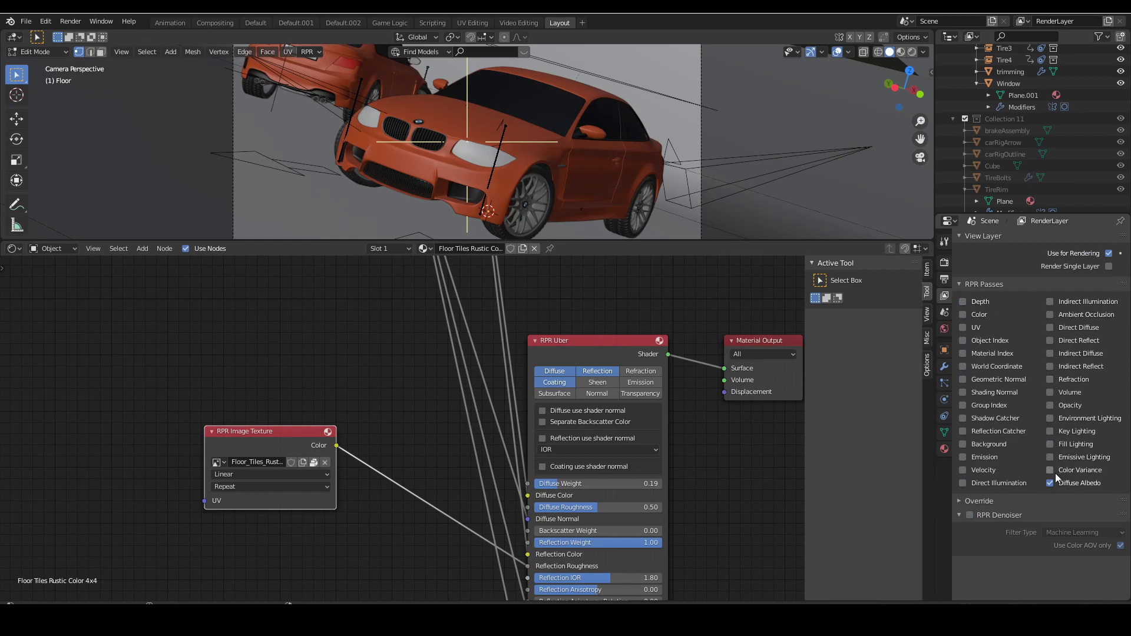
left_click(1051, 483)
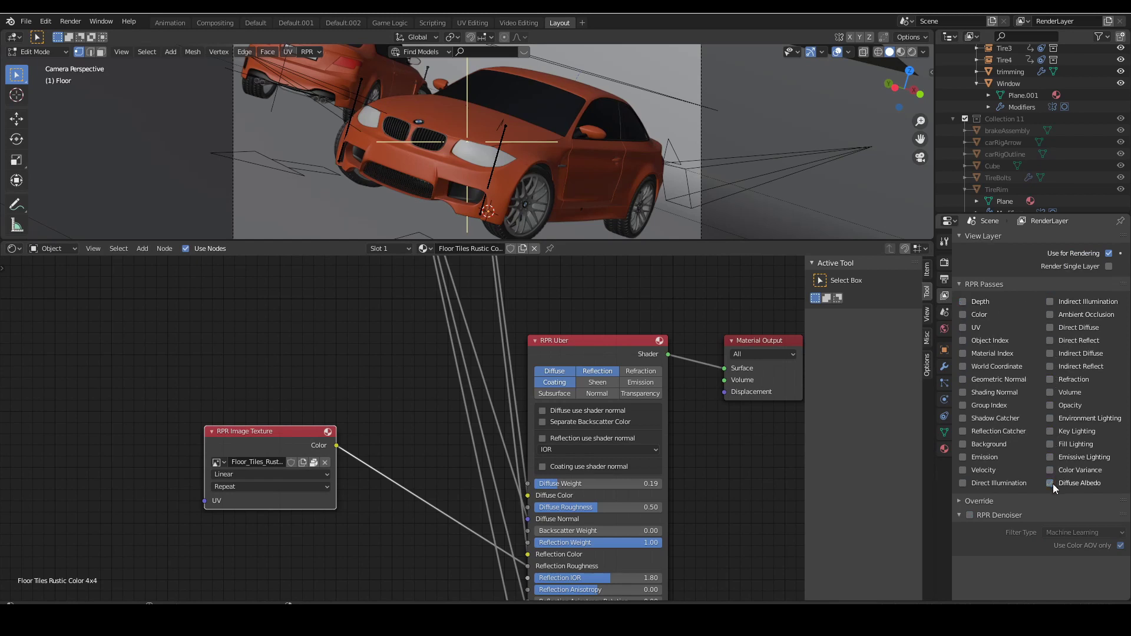
- Preview the adjusted floor material by switching the 3D viewport to rendered shading
left_click(913, 53)
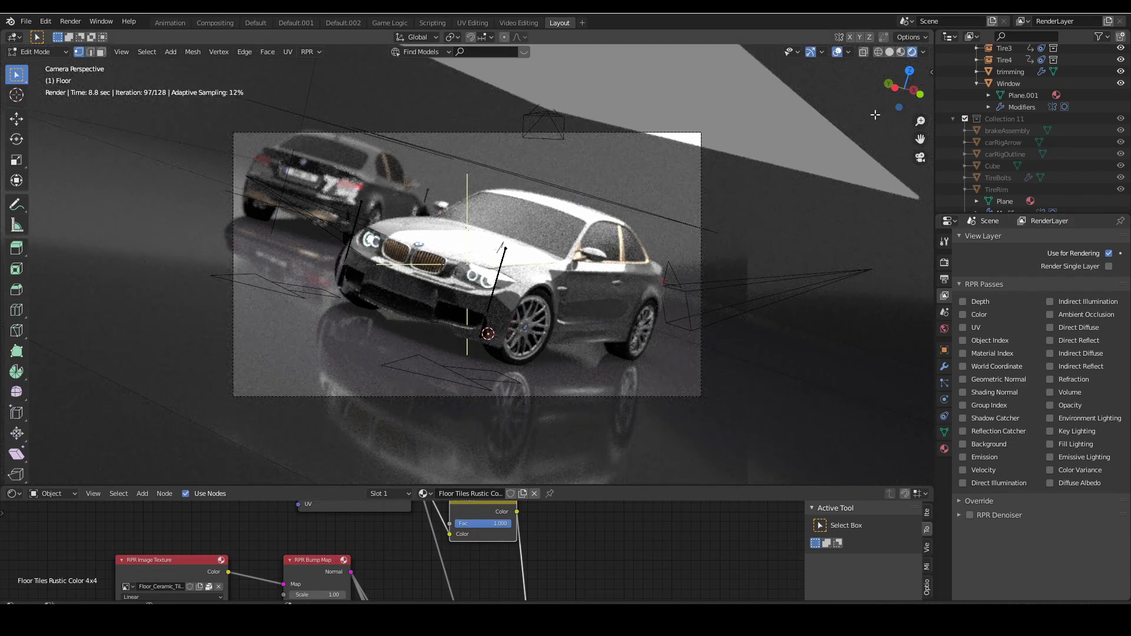
scroll(1034, 140, "up", 2)
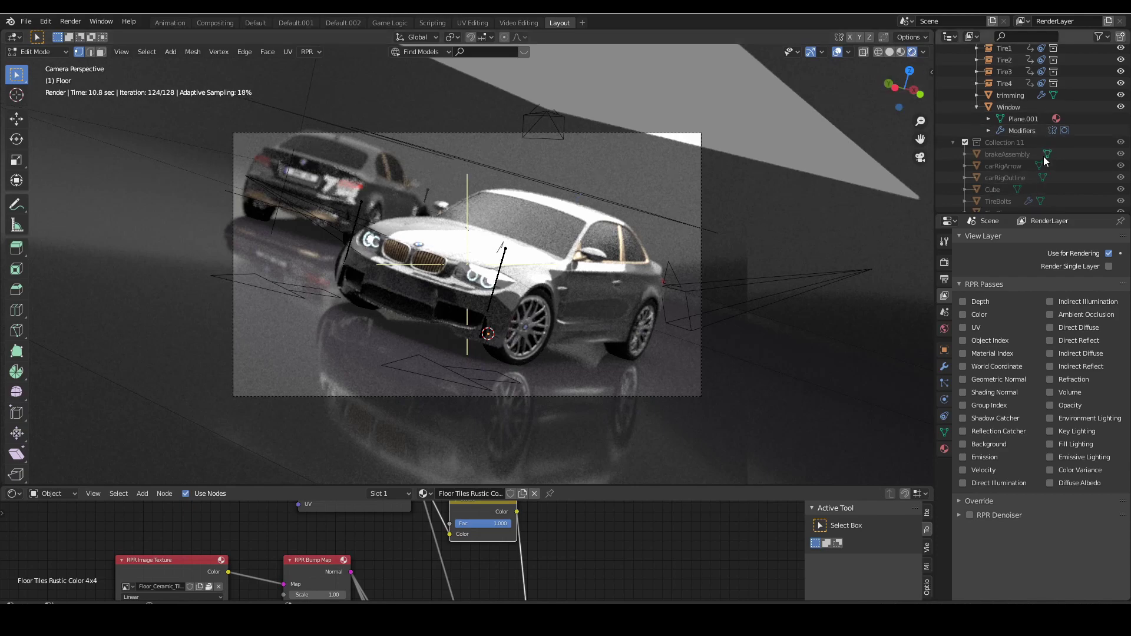
- Select the car's Window object, show its Glass Clear Window material settings and switch the 3D viewport to solid shading
left_click(1048, 107)
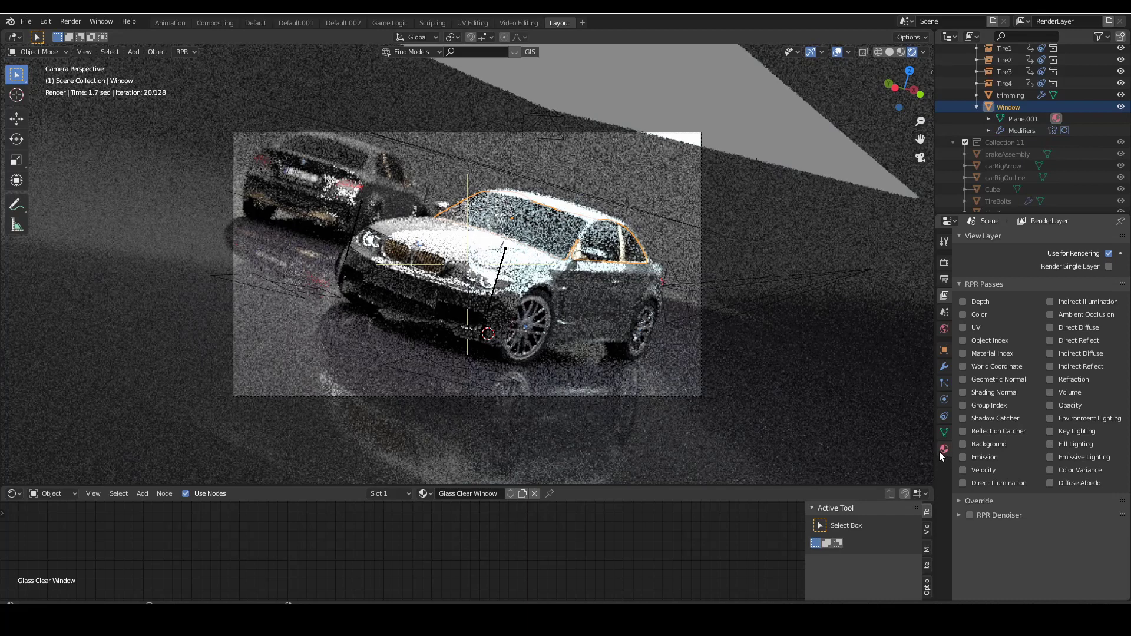
left_click(945, 449)
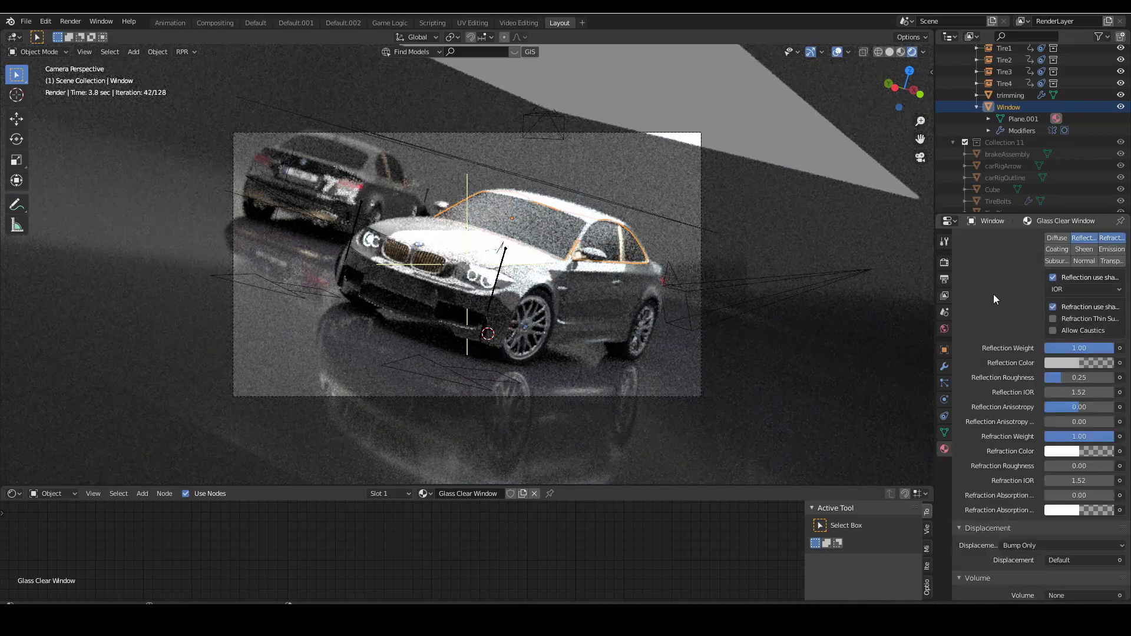
scroll(989, 328, "down", 6)
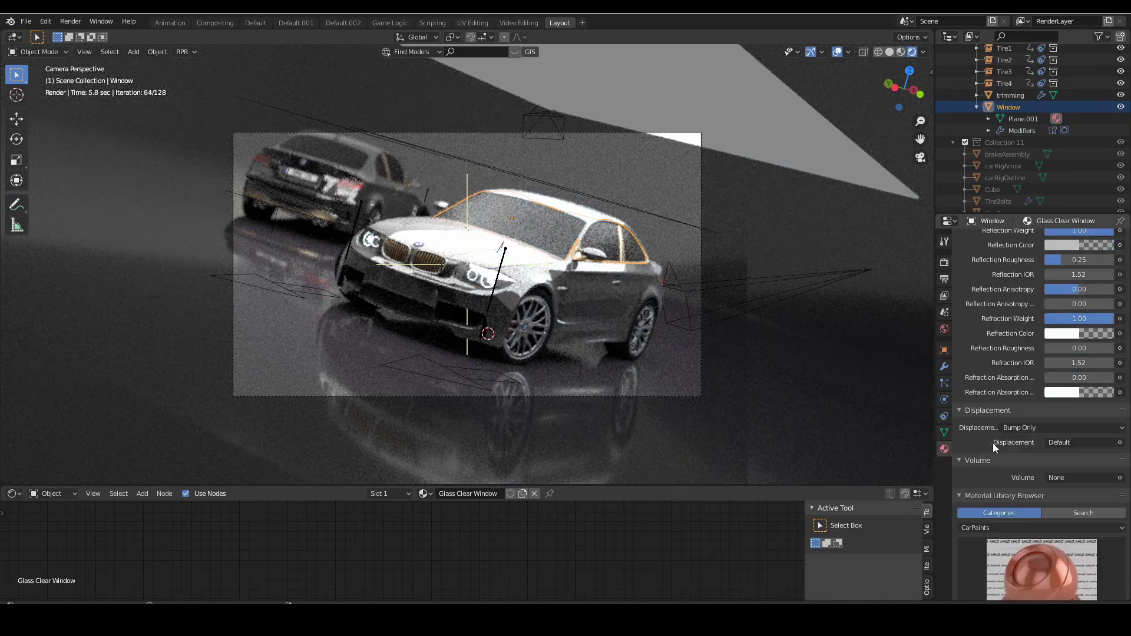
left_click(887, 53)
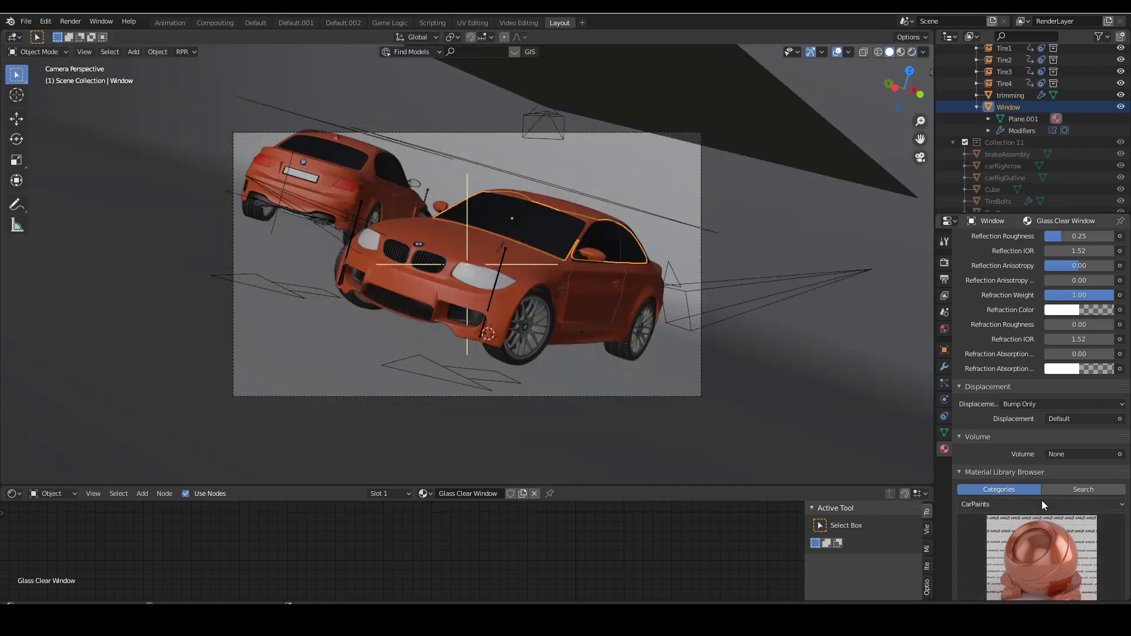
- Replace the window material with Glass Solid Clear Scratched from the Glass category of the Material Library Browser
left_click(1004, 502)
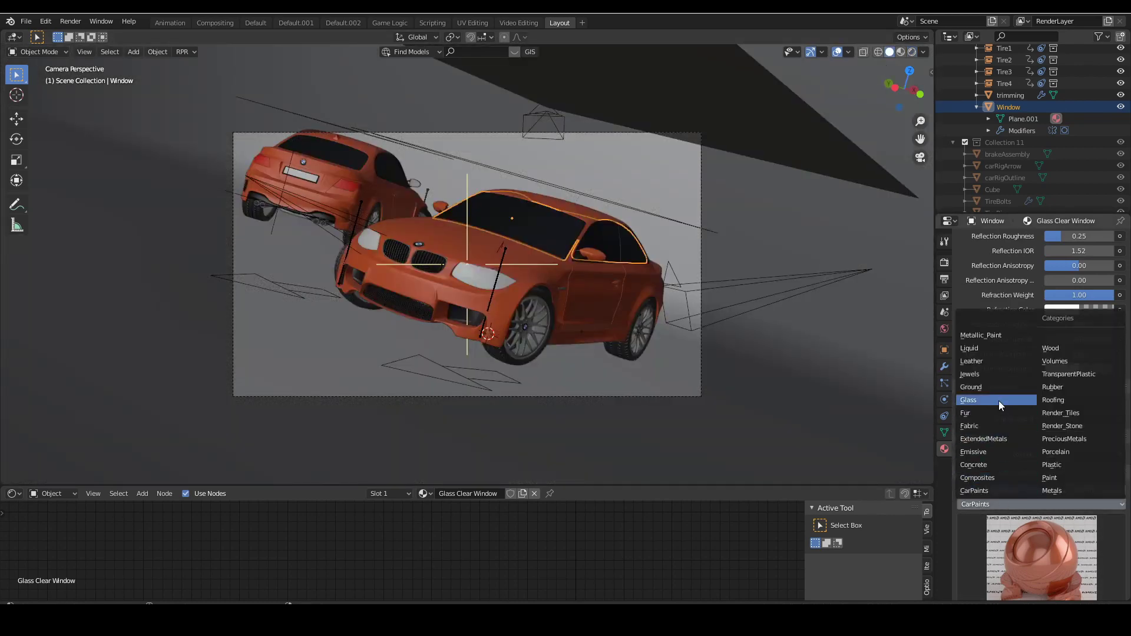
left_click(999, 400)
left_click(1011, 504)
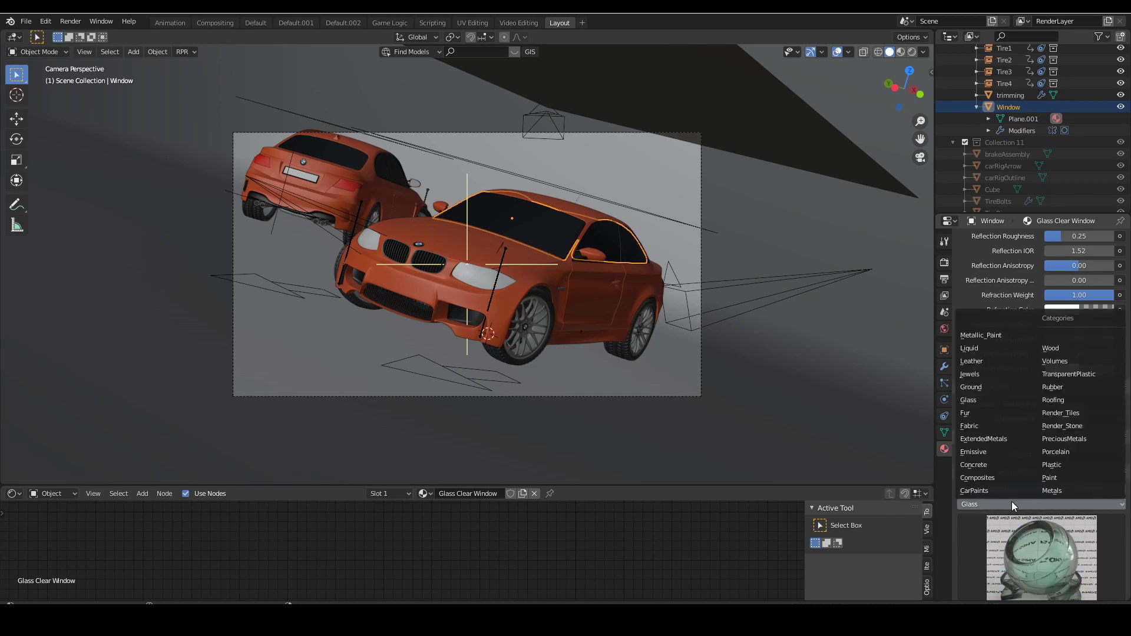
left_click(1016, 545)
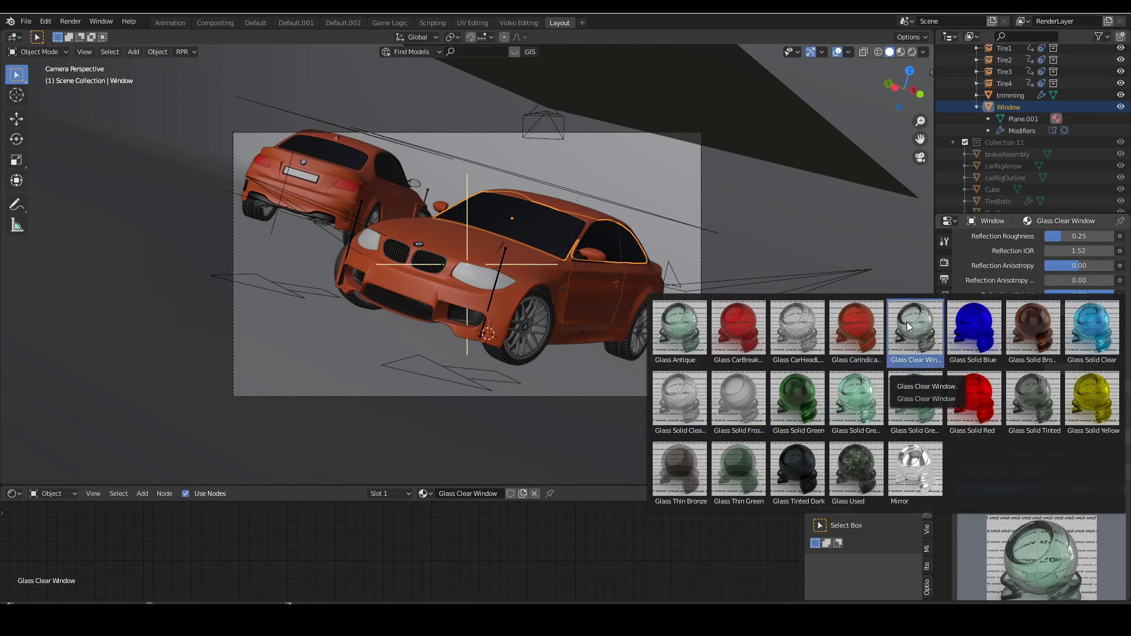
left_click(680, 398)
scroll(1055, 565, "down", 3)
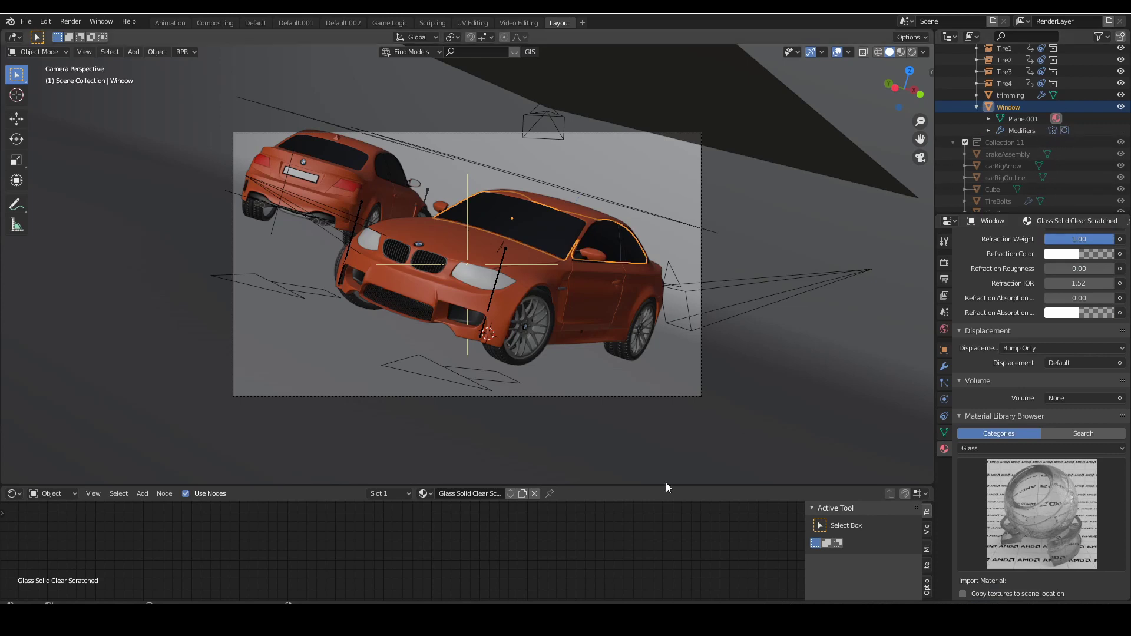
- Enlarge the shader editor to show the scratched glass nodes and enable Refraction Thin Surface on RPR Uber
left_click_drag(627, 488, 530, 241)
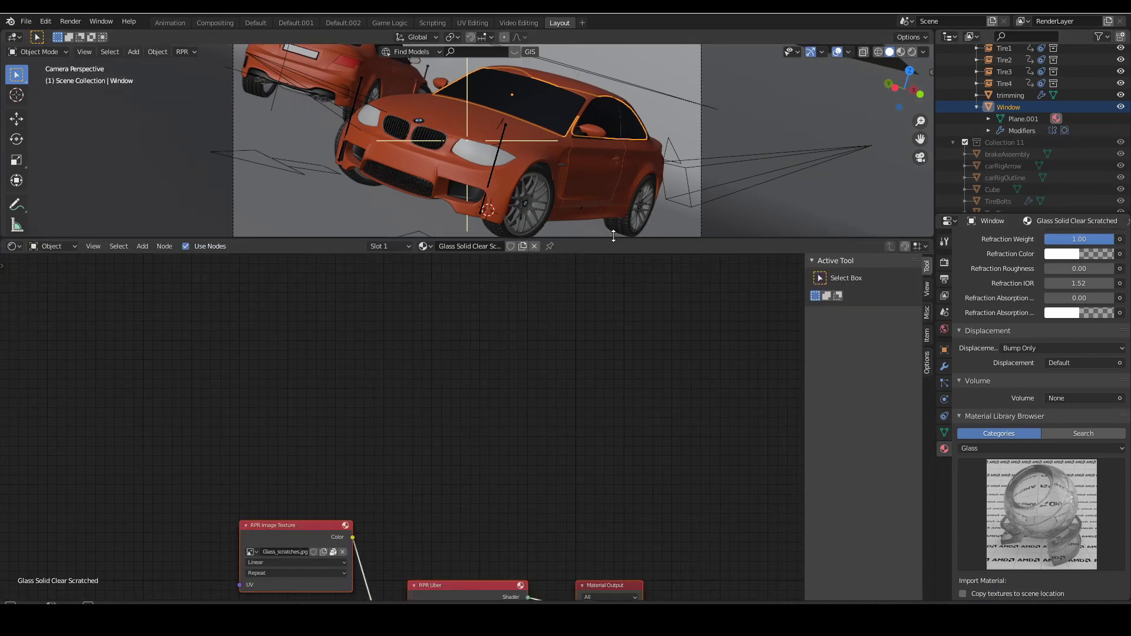
key("Home")
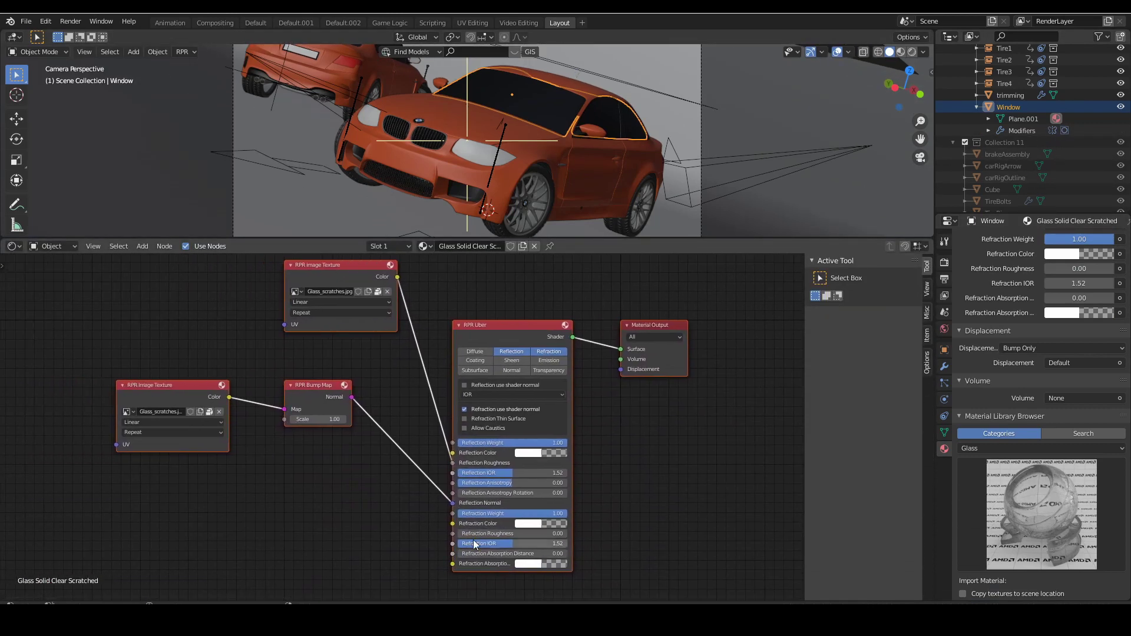
scroll(395, 479, "up", 1)
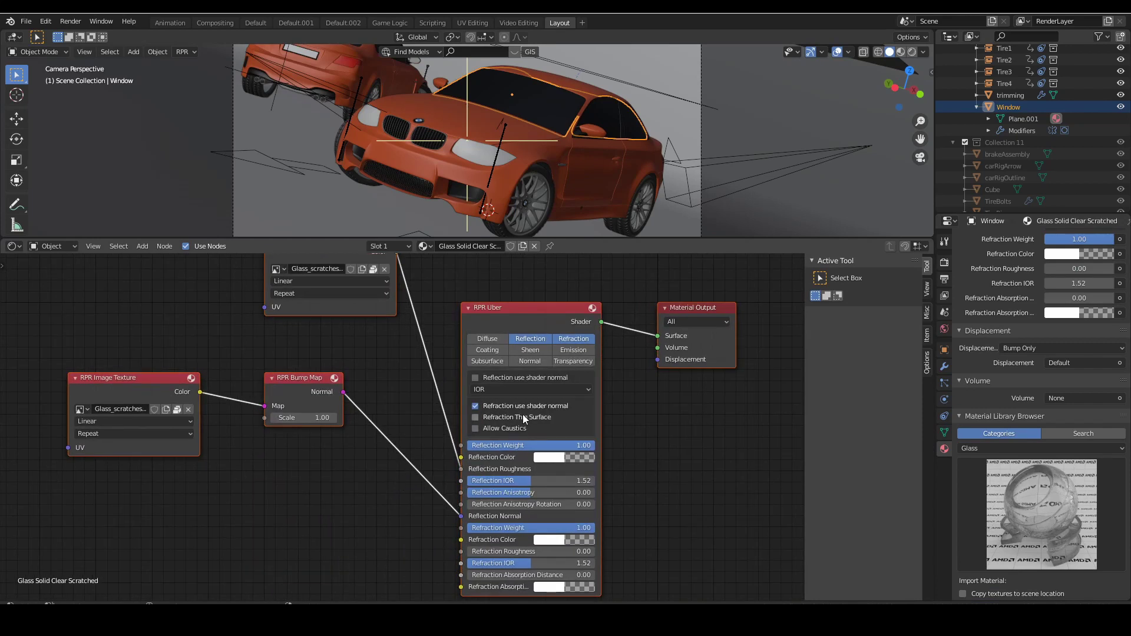
middle_click_drag(652, 421, 657, 444)
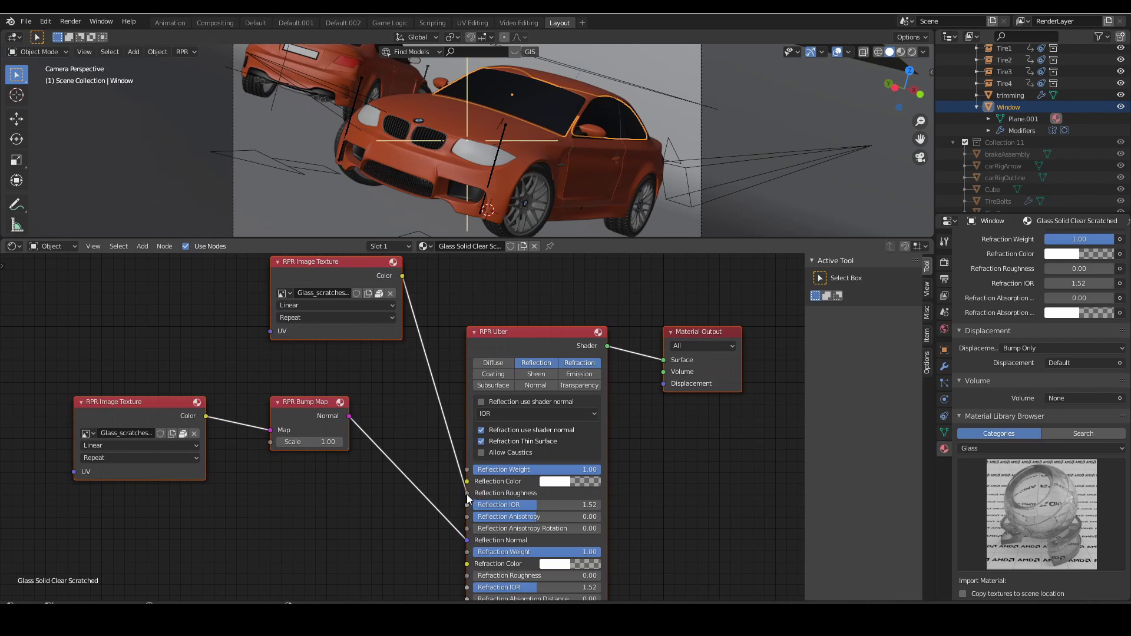
- Disconnect the scratch texture and bump map from RPR Uber's Reflection Roughness and Reflection Normal, and set Reflection Roughness to 0.12
left_click_drag(466, 494, 442, 475)
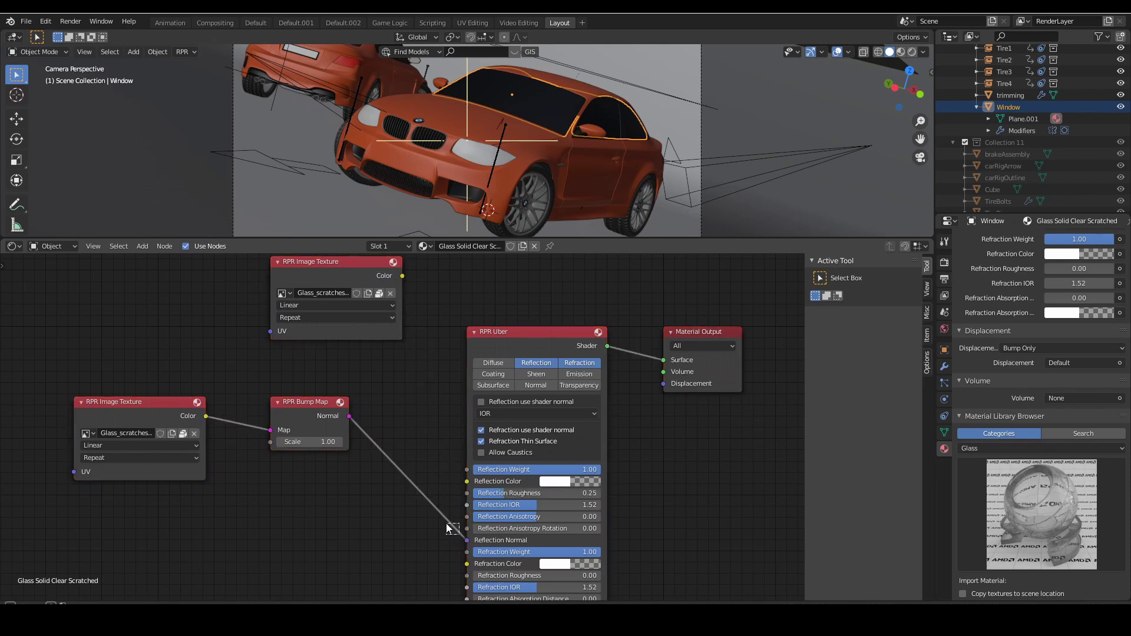
left_click_drag(468, 540, 439, 549)
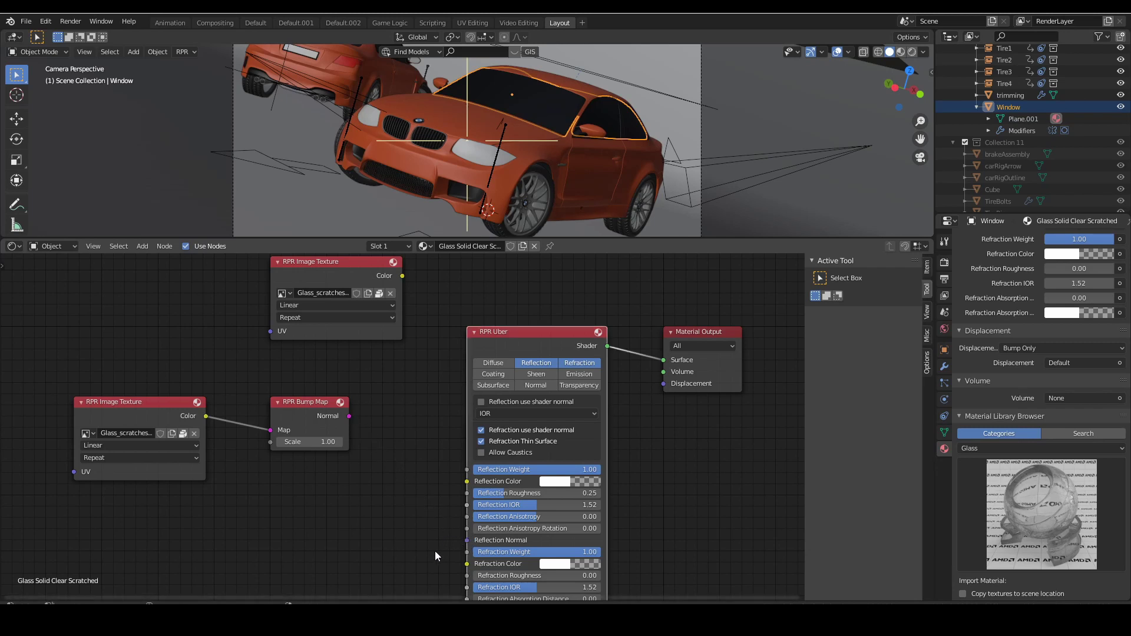
middle_click_drag(674, 496, 653, 480)
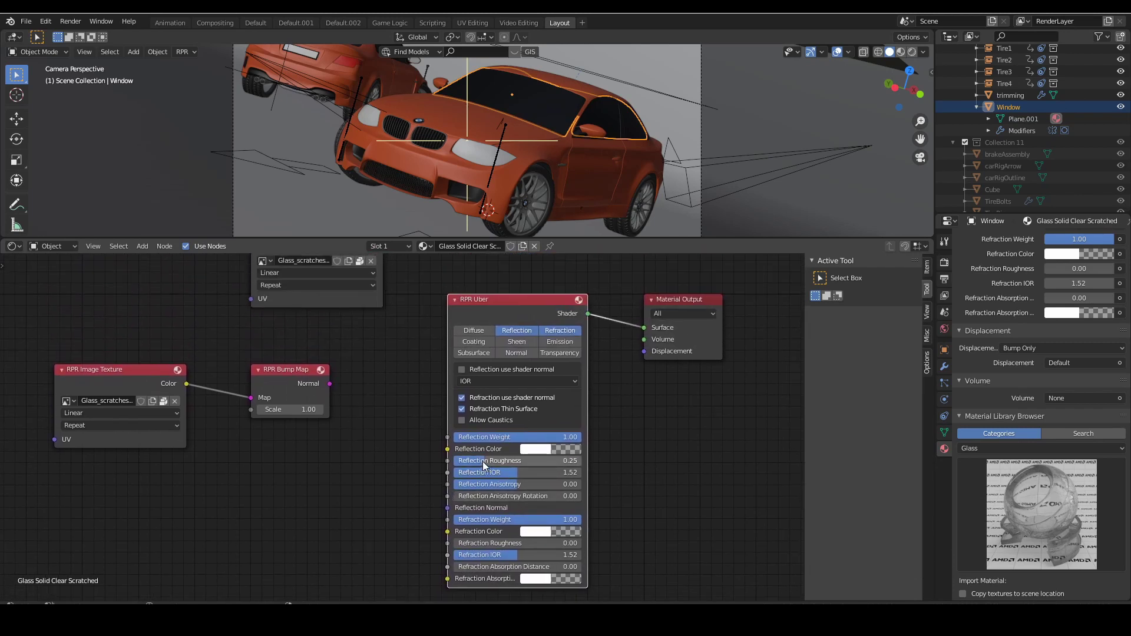
mouse_move(482, 461)
left_mouse_down()
mouse_move(469, 461)
mouse_move(490, 461)
left_mouse_up()
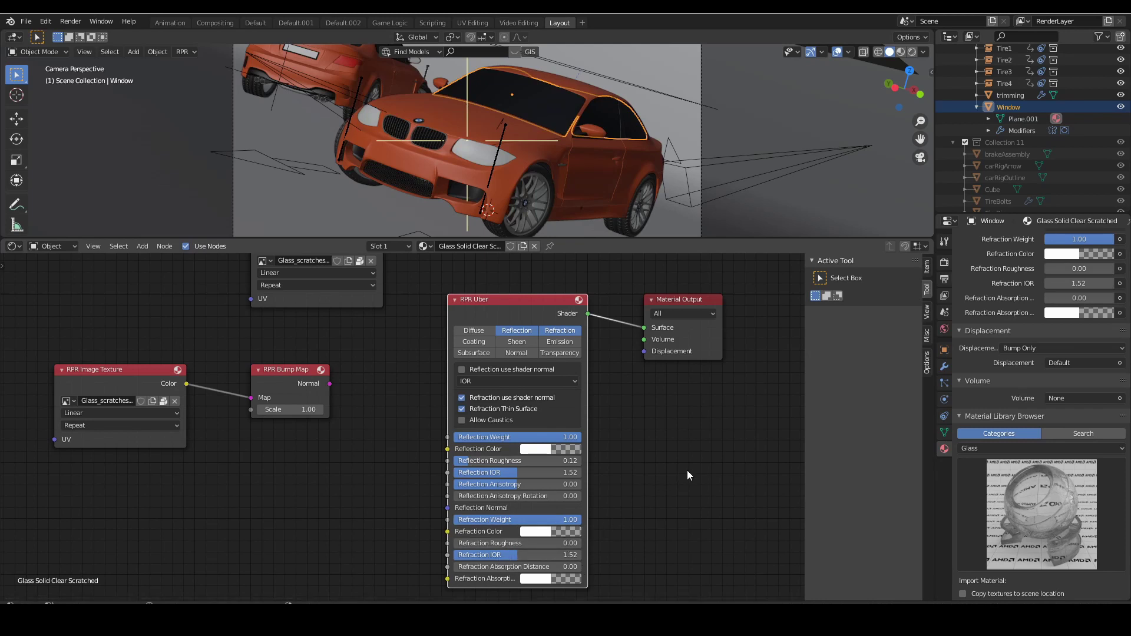
- Preview the adjusted window glass with rendered shading and return the 3D viewport to solid shading
scroll(735, 421, "up", 5)
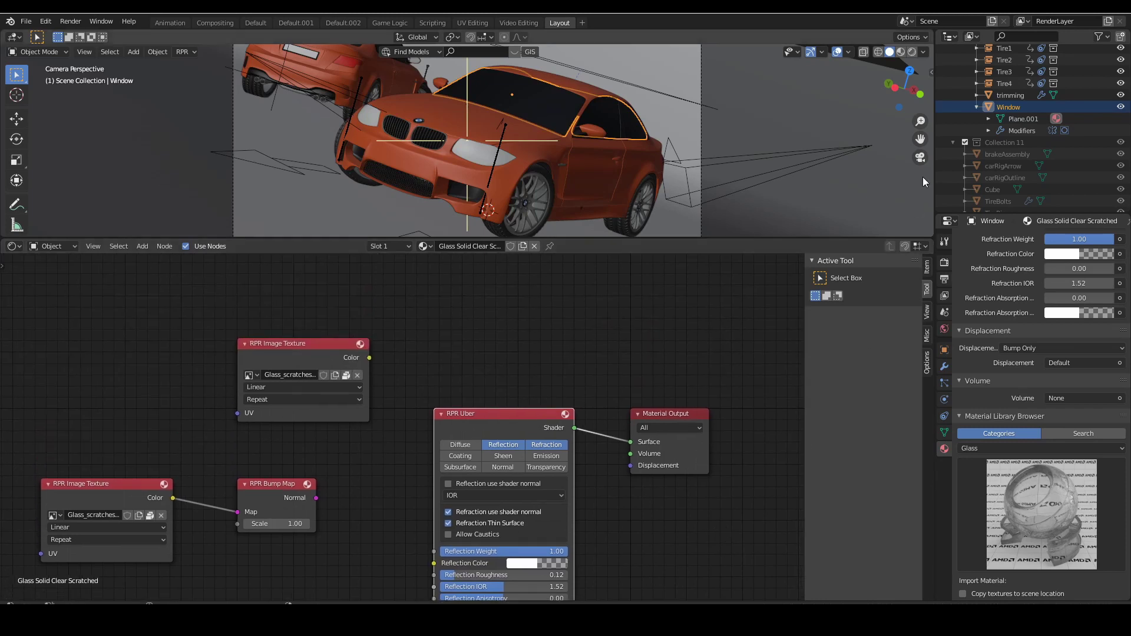
left_click(912, 52)
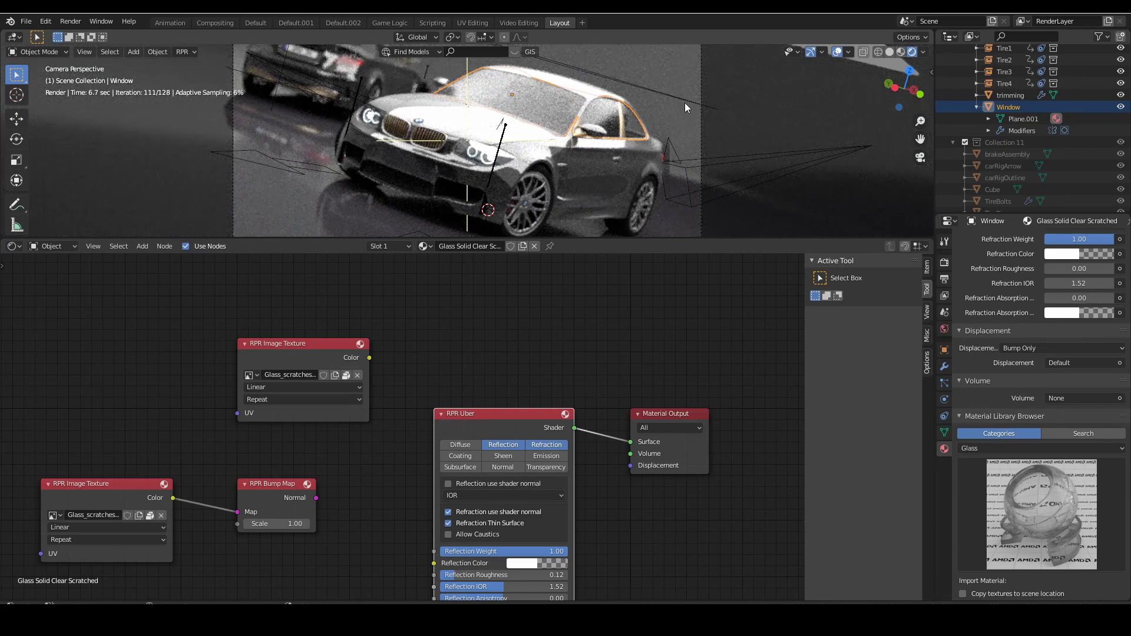
left_click(890, 52)
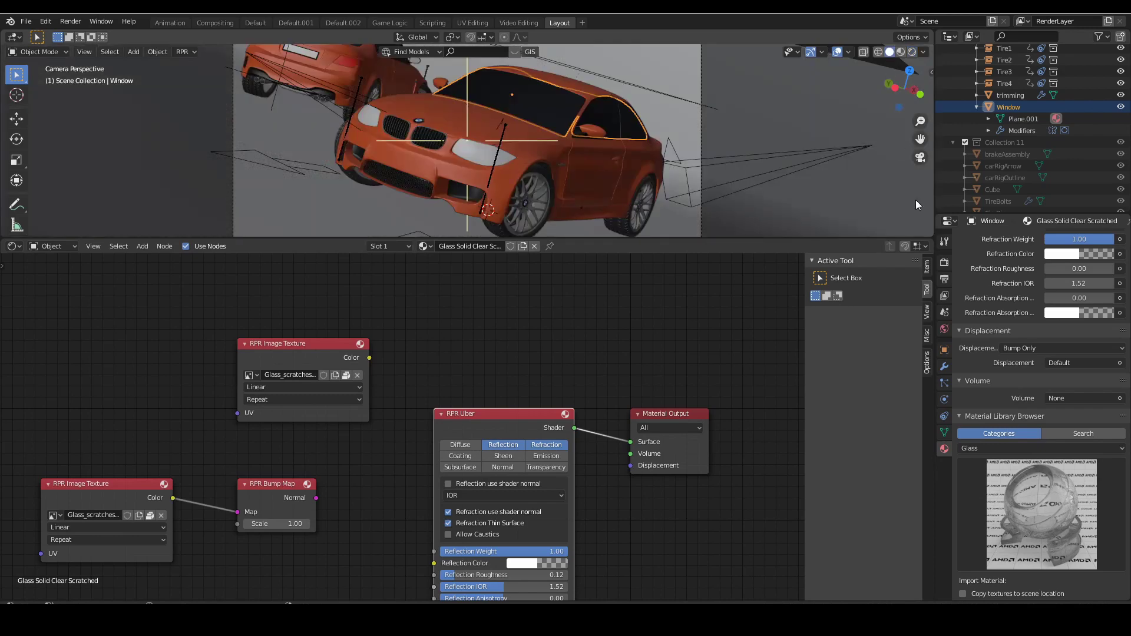
- Enable the RPR Denoiser for the render layer and enlarge the 3D viewport
left_click(945, 295)
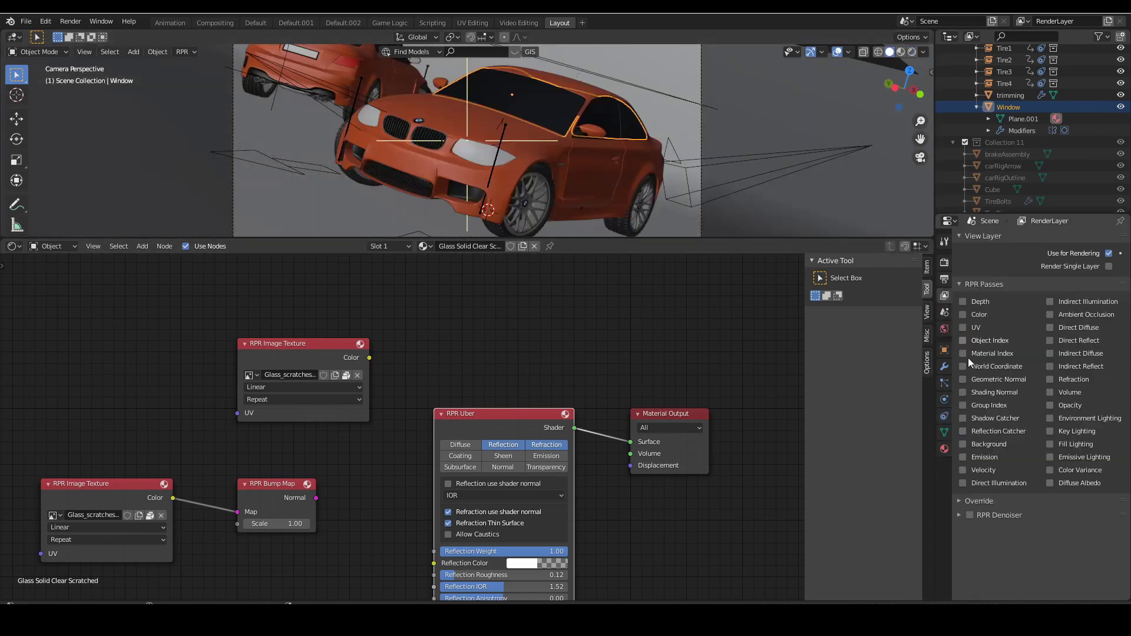
left_click(985, 515)
left_click(971, 516)
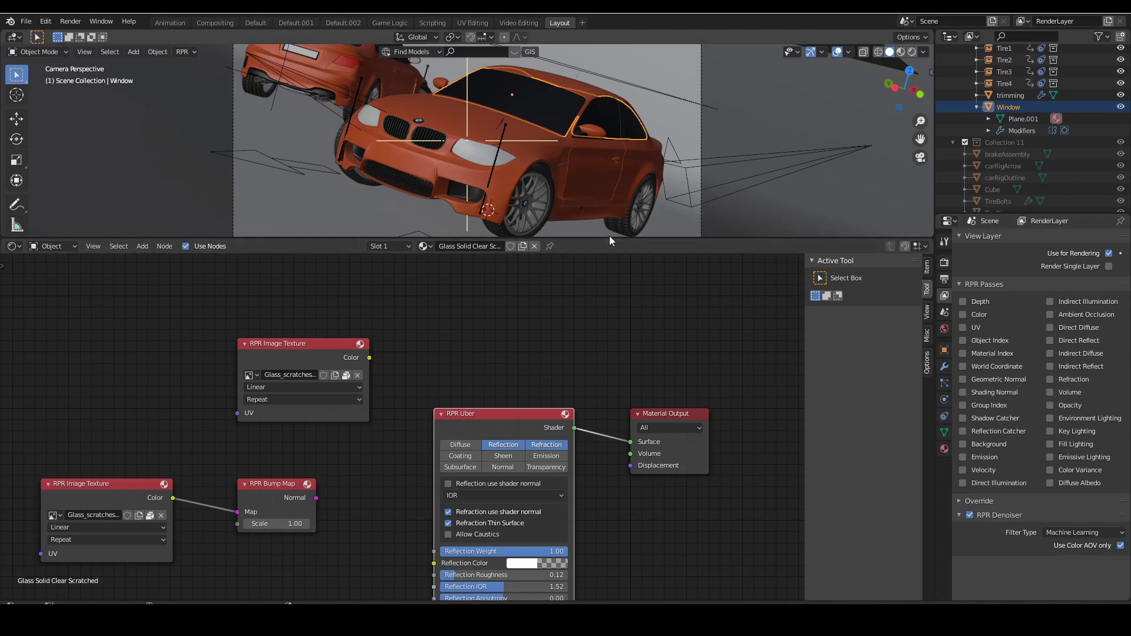
left_click_drag(606, 237, 601, 389)
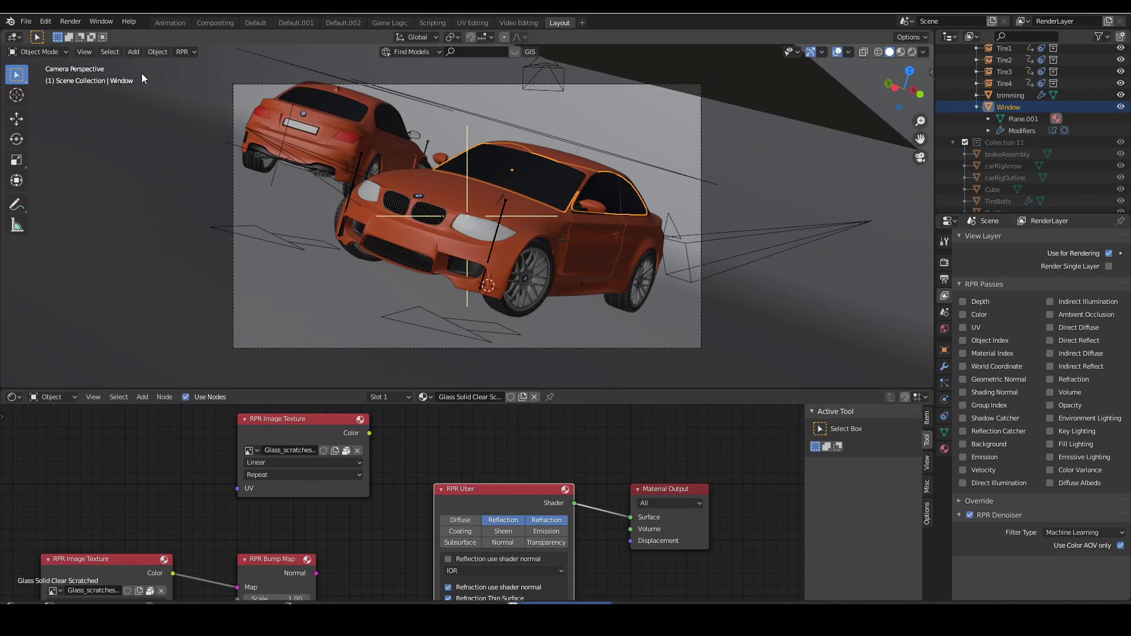
- Render the final image of the car scene, inspect it in a maximized window and restore the window size
left_click(71, 22)
left_click(91, 35)
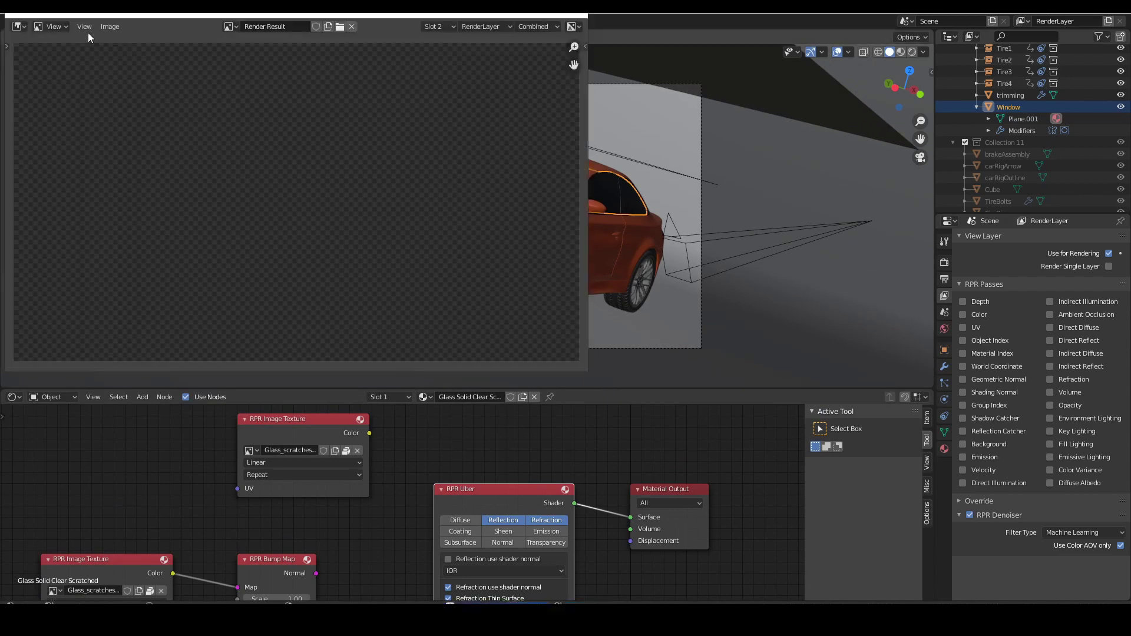
double_click(561, 18)
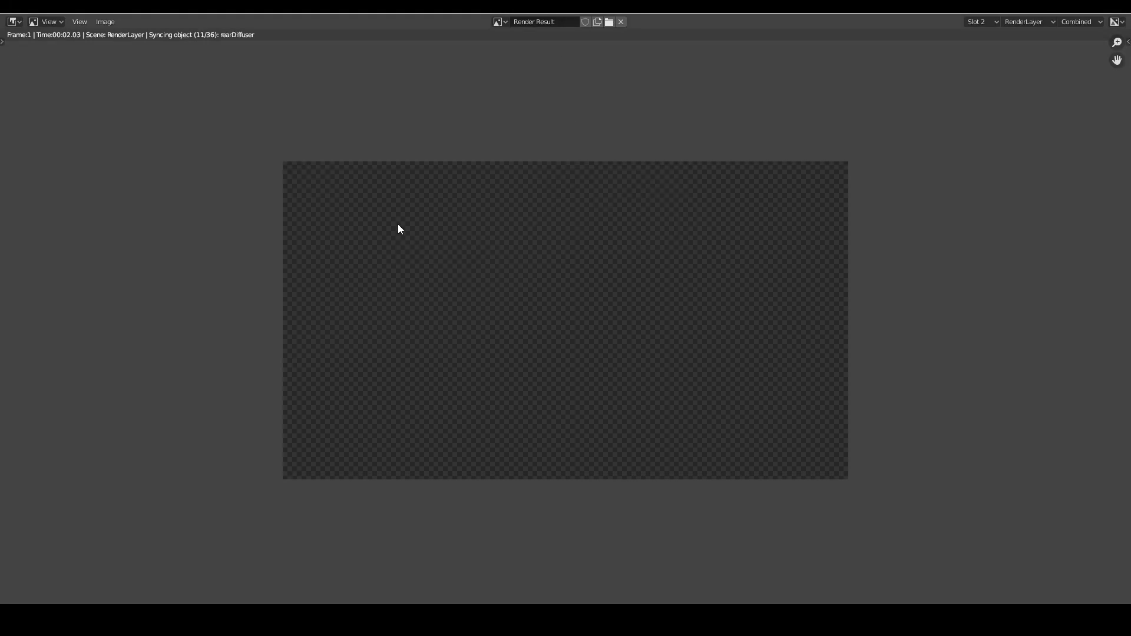
scroll(556, 271, "up", 4)
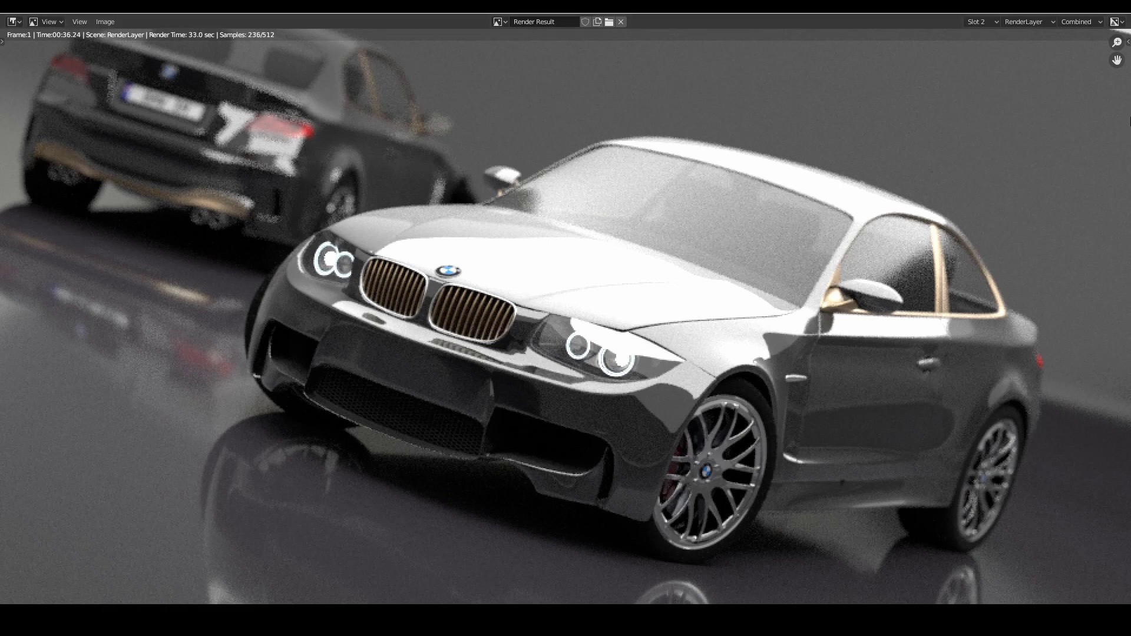
key("ctrl+space")
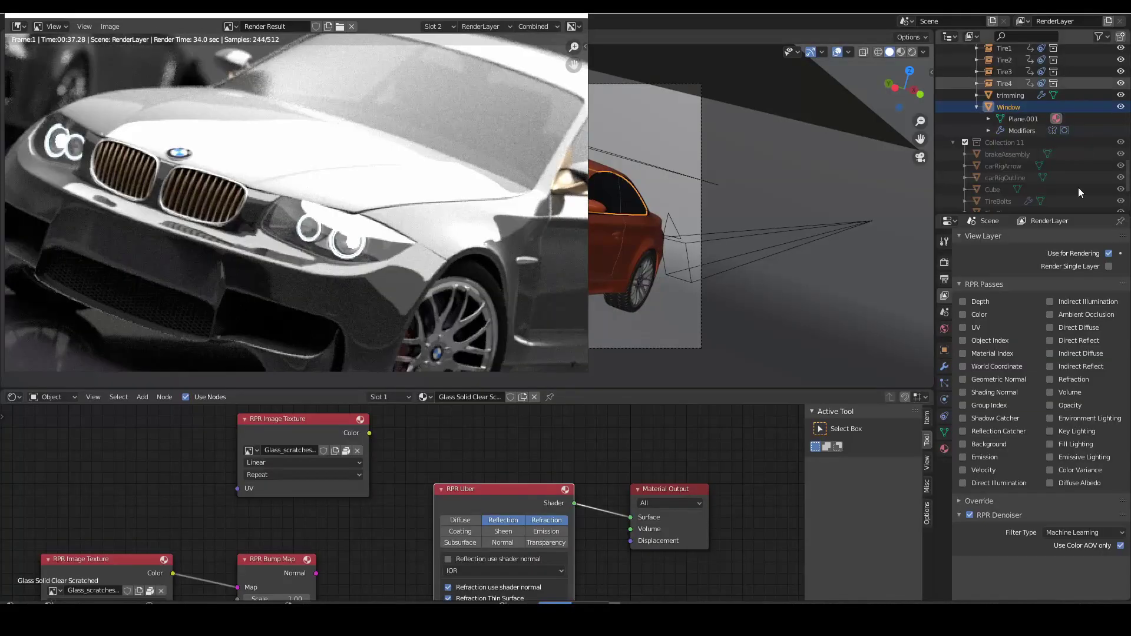
- Show the render sampling settings, bring the render result to the front and center it over the 3D viewport
left_click(944, 263)
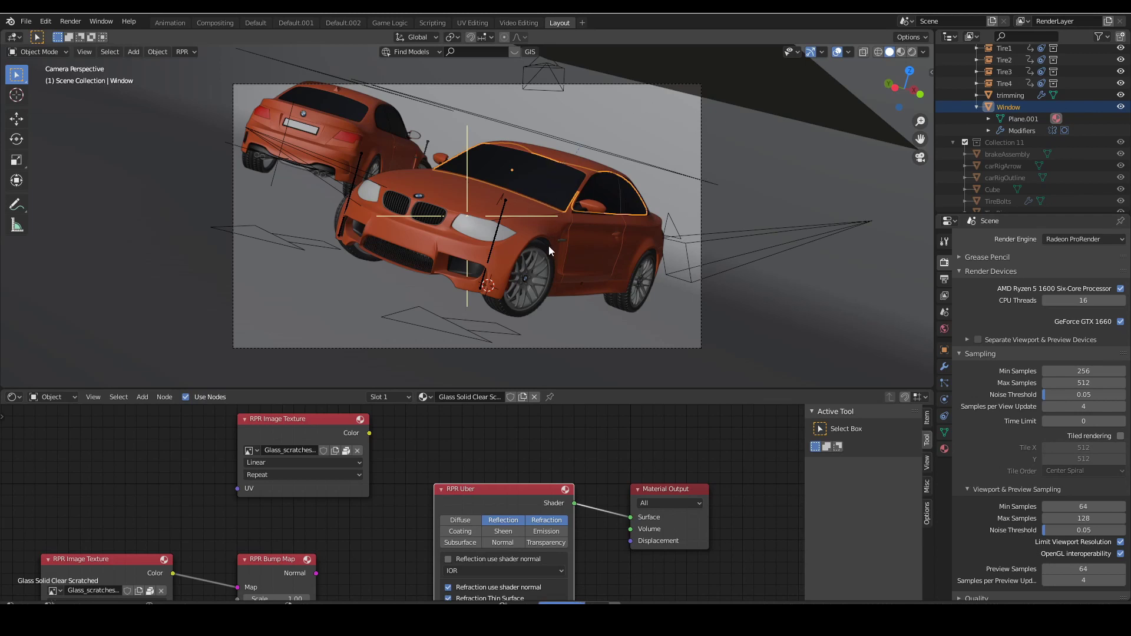
mouse_move(449, 618)
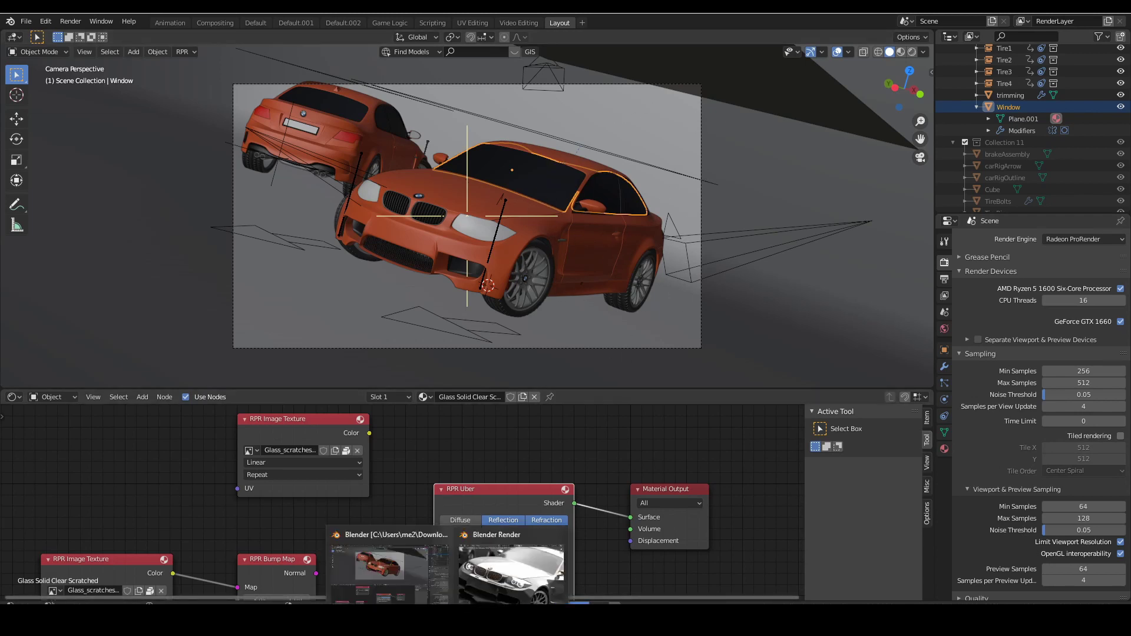
left_click(508, 540)
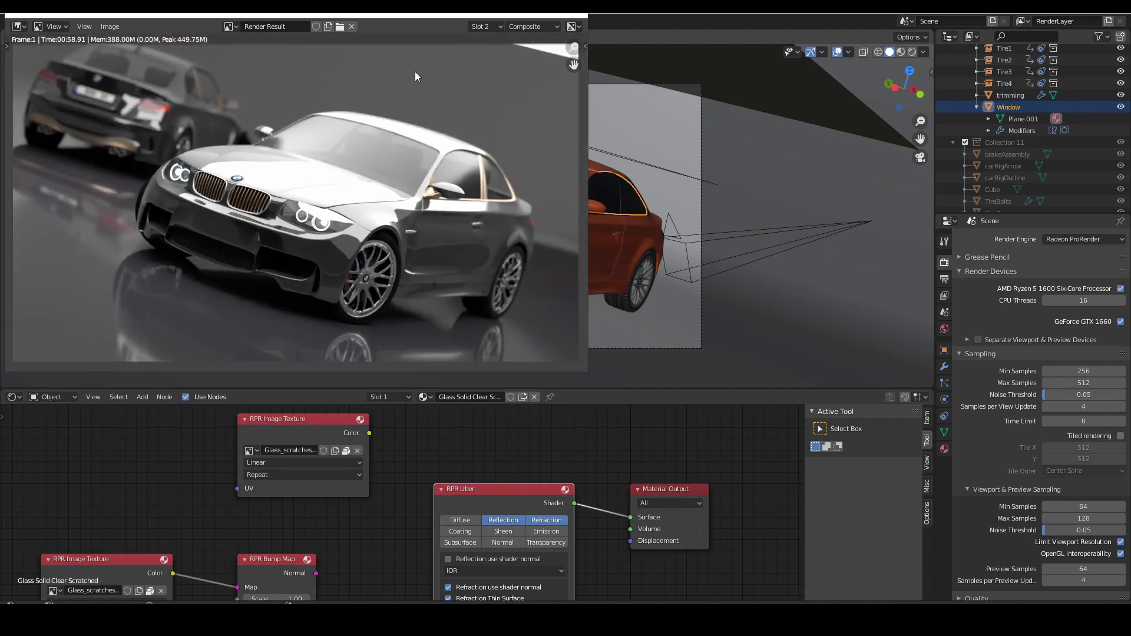
left_click_drag(428, 16, 555, 87)
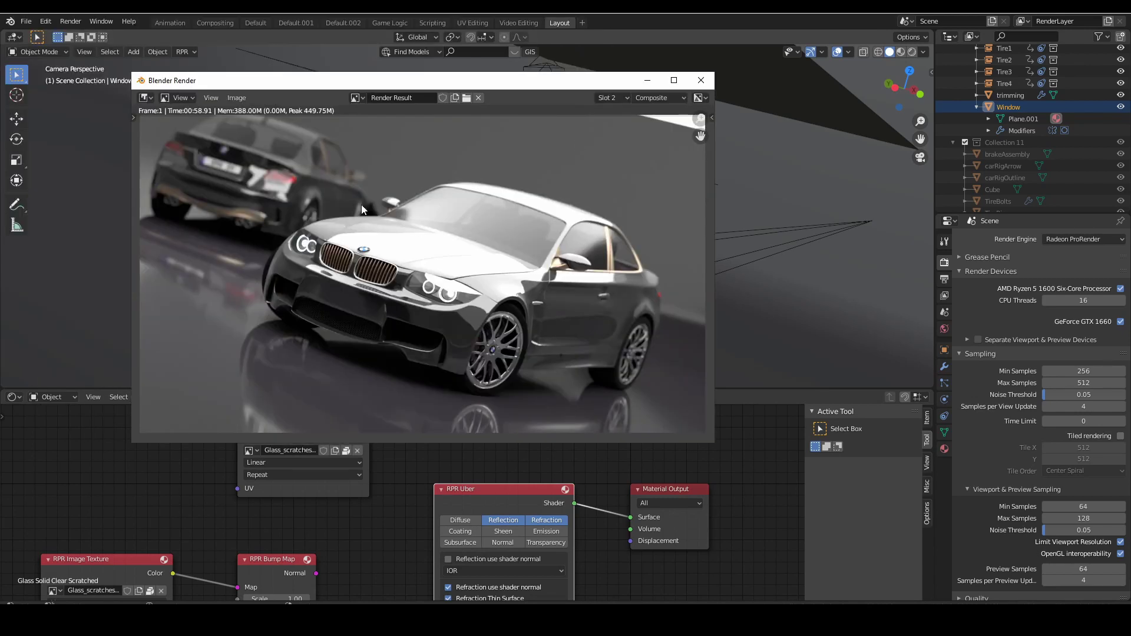
- Check the output resolution and file format settings and return to the render result
left_click(946, 243)
left_click(945, 264)
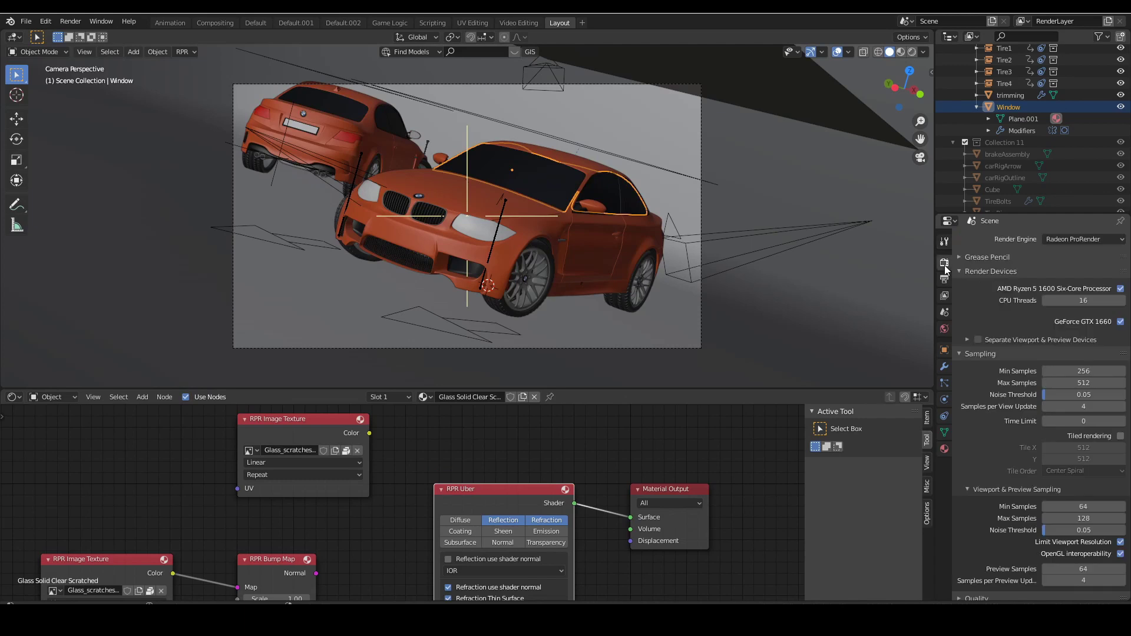
left_click(945, 279)
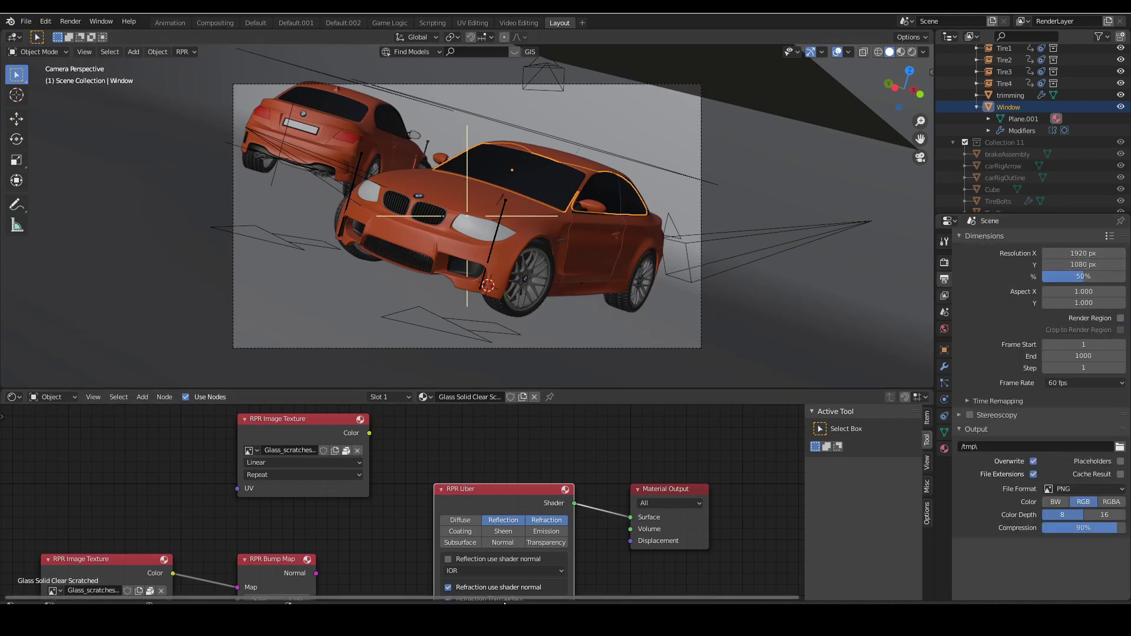
left_click(512, 534)
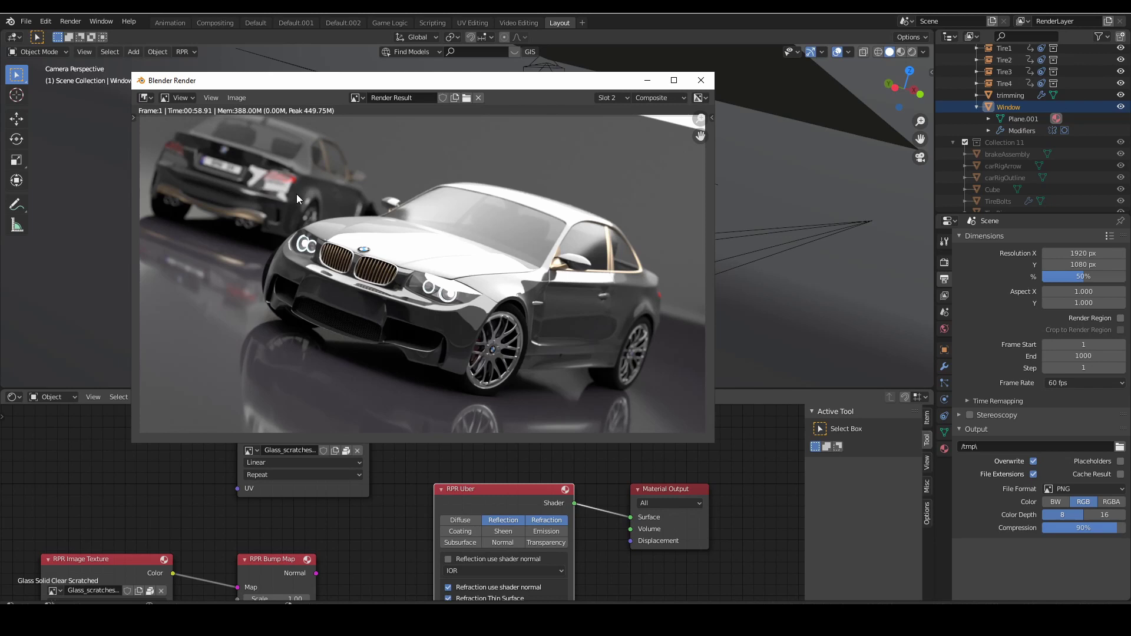
- Expand Color Management in the render settings, check the View Transform options keeping Standard, and bring back the render result
left_click(947, 265)
scroll(966, 487, "down", 4)
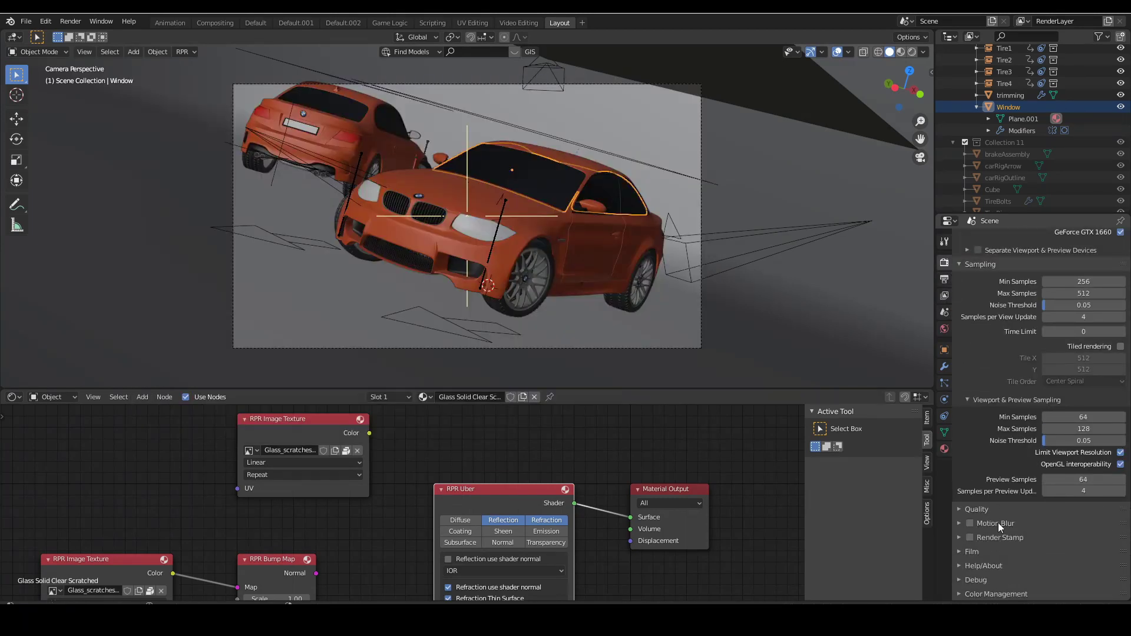
left_click(994, 592)
scroll(1031, 563, "down", 2)
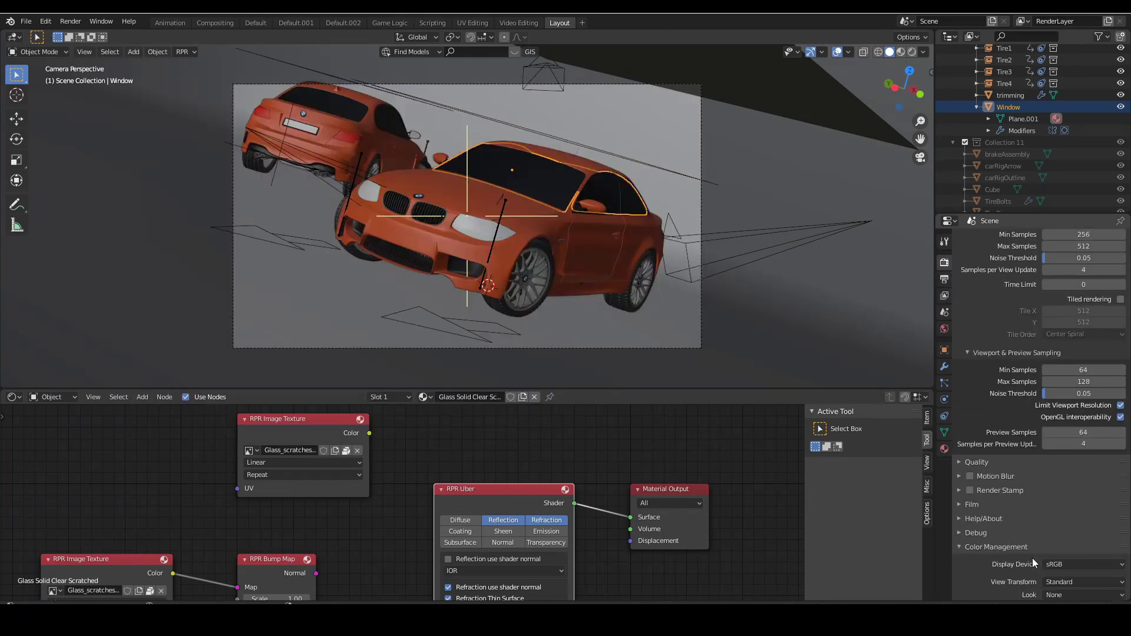
left_click(973, 505)
left_click(974, 504)
scroll(978, 566, "down", 3)
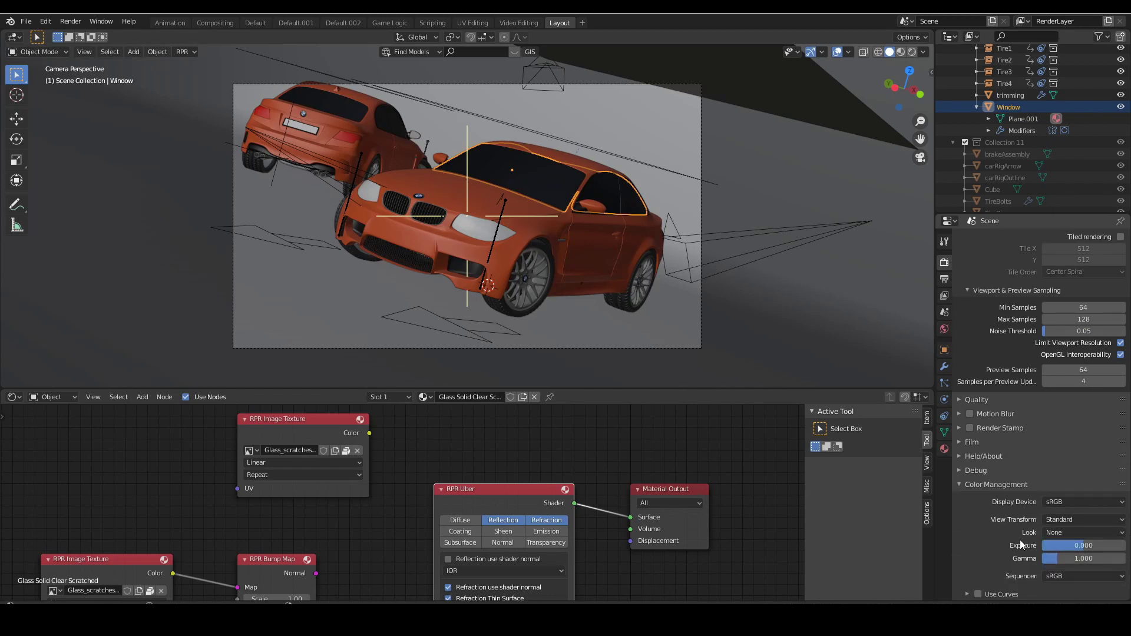
left_click(1076, 518)
left_click(1062, 532)
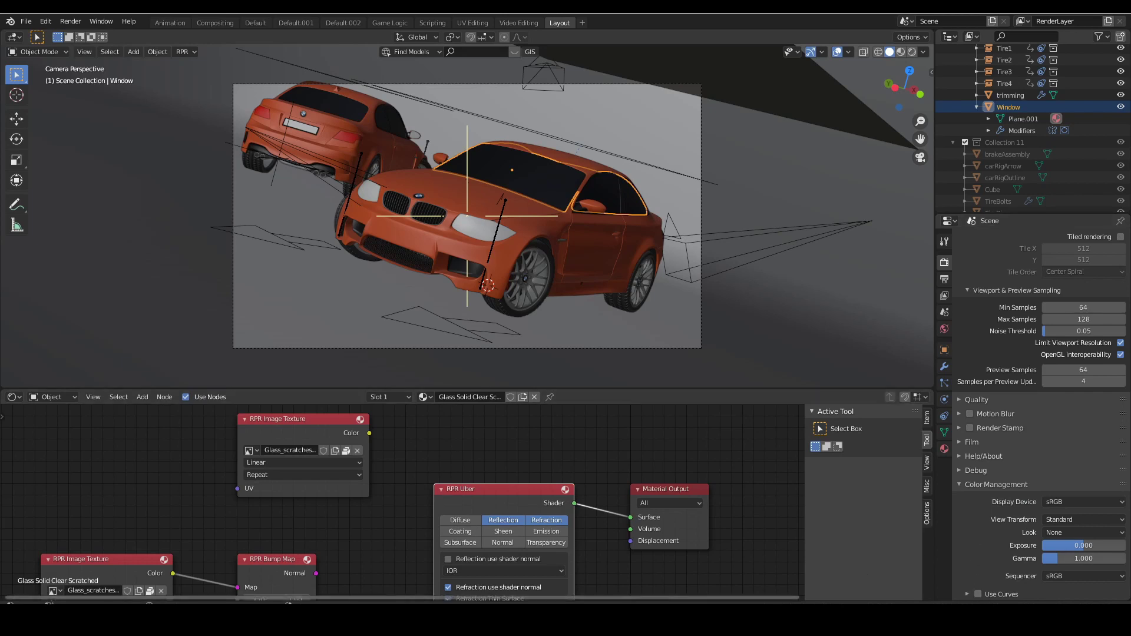
left_click(499, 545)
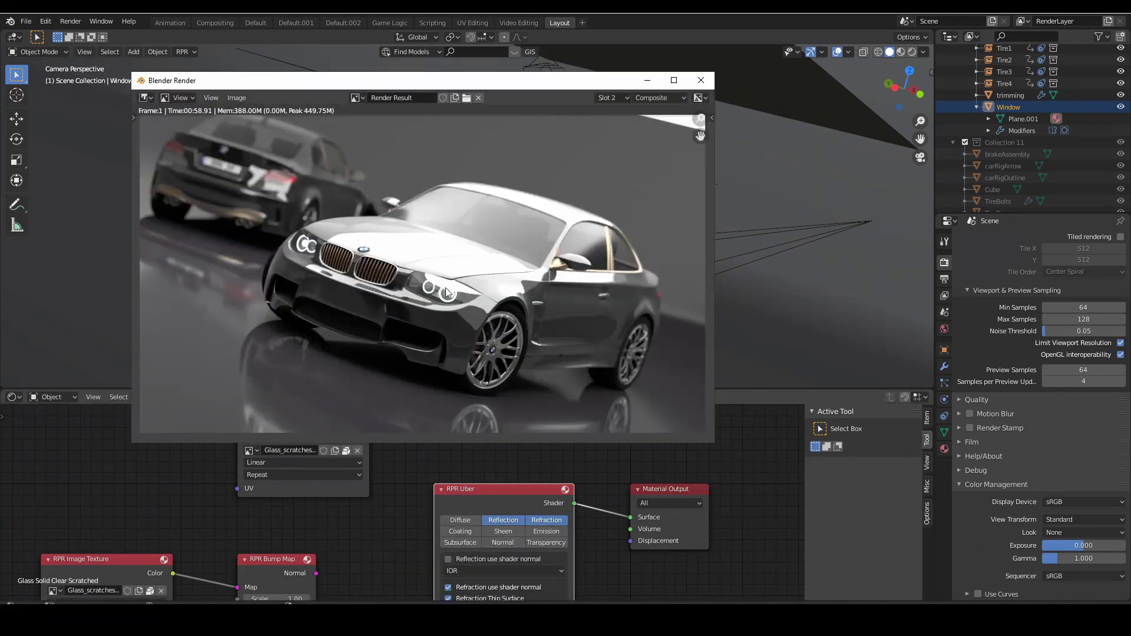